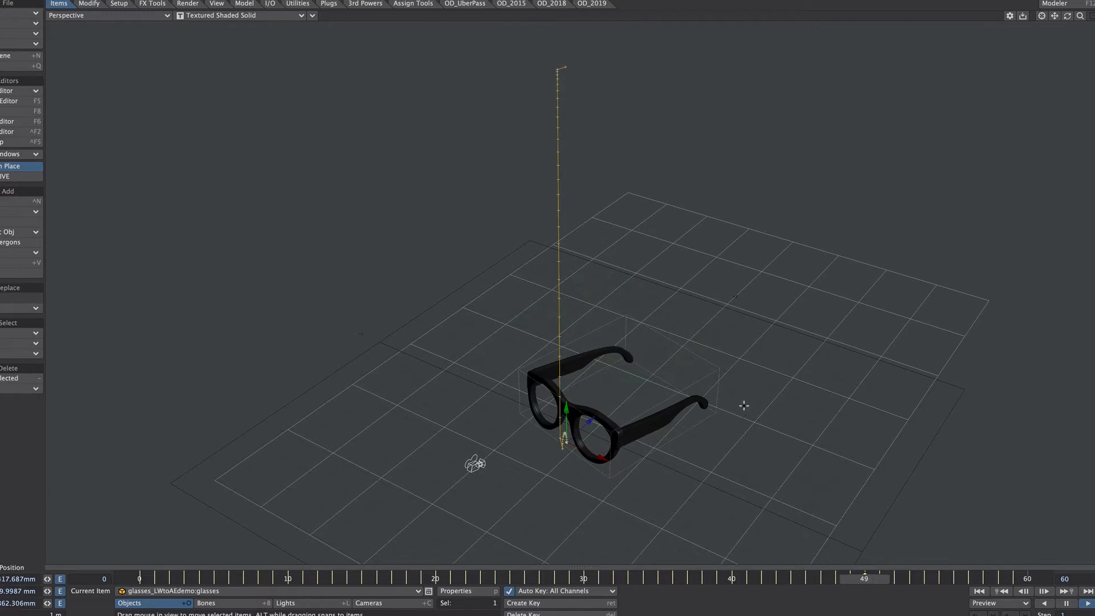
Switch to After Effects, move to frame 42 and turn off the solo and visibility of the E3d-reflection layer
{"action": "left_click_drag", "start_coordinate": [696, 405], "coordinate": [734, 234]}
{"action": "left_click_drag", "start_coordinate": [750, 303], "coordinate": [736, 326]}
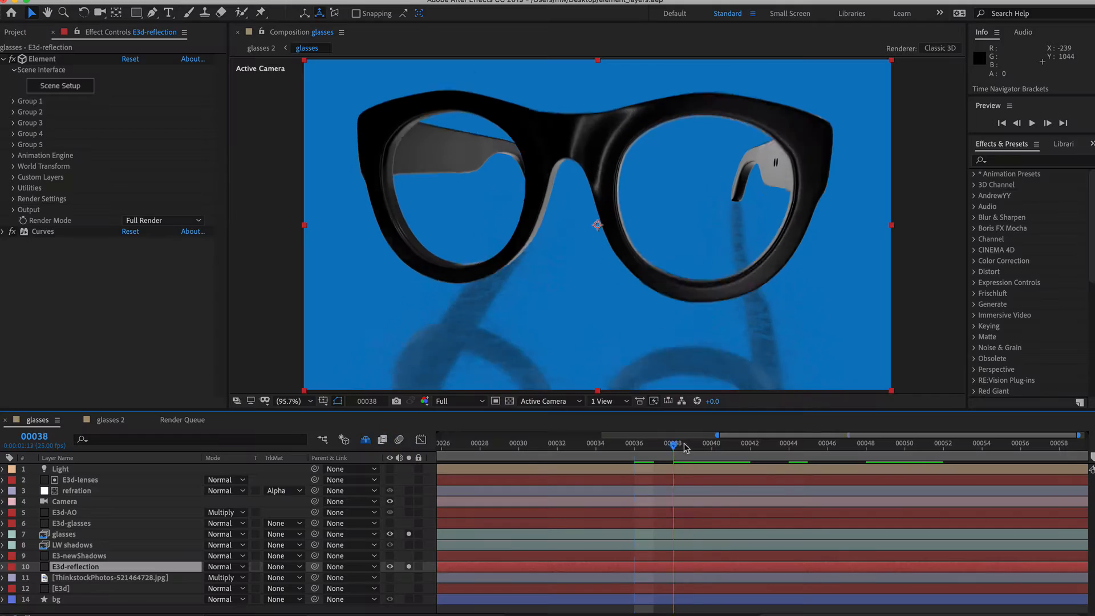
{"action": "left_click_drag", "start_coordinate": [678, 460], "coordinate": [751, 454]}
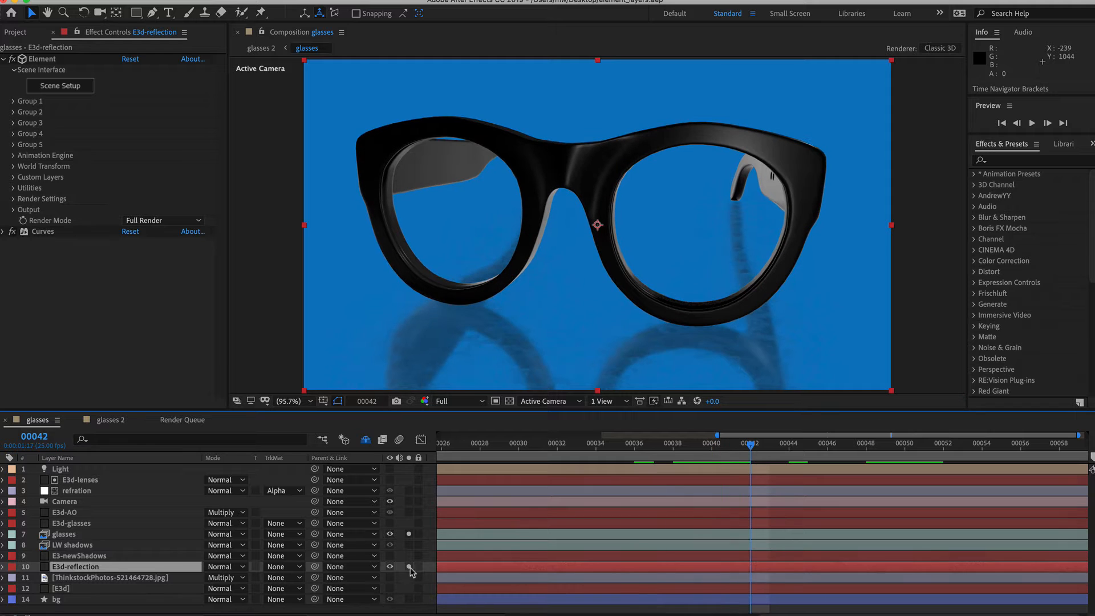
{"action": "left_click", "coordinate": [409, 567]}
{"action": "left_click", "coordinate": [389, 566]}
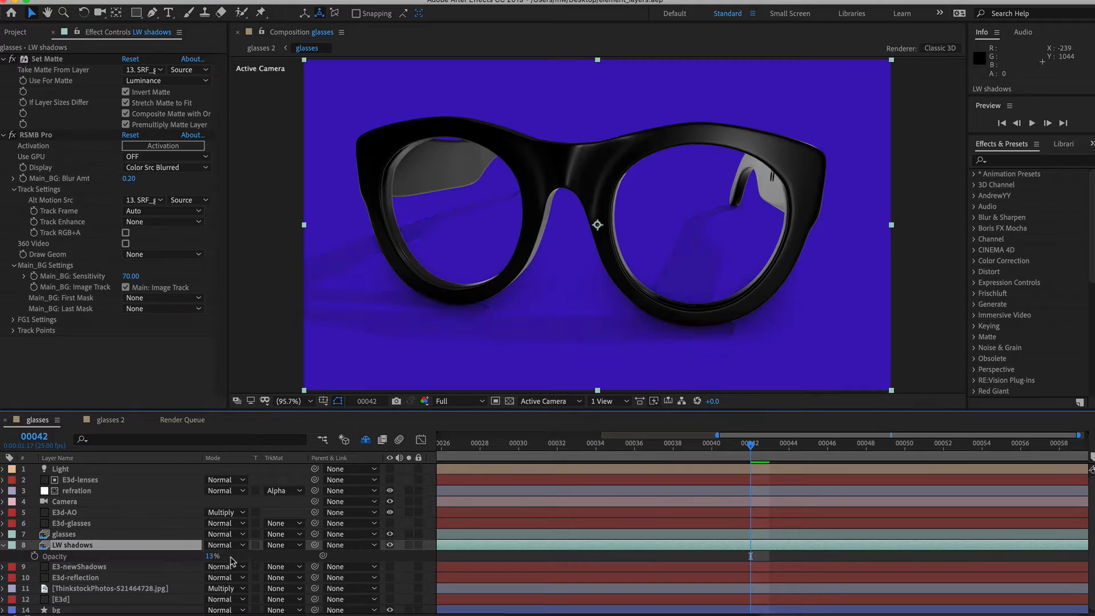
Set the LW shadows layer's opacity to 58%
{"action": "left_click_drag", "start_coordinate": [214, 556], "coordinate": [255, 556]}
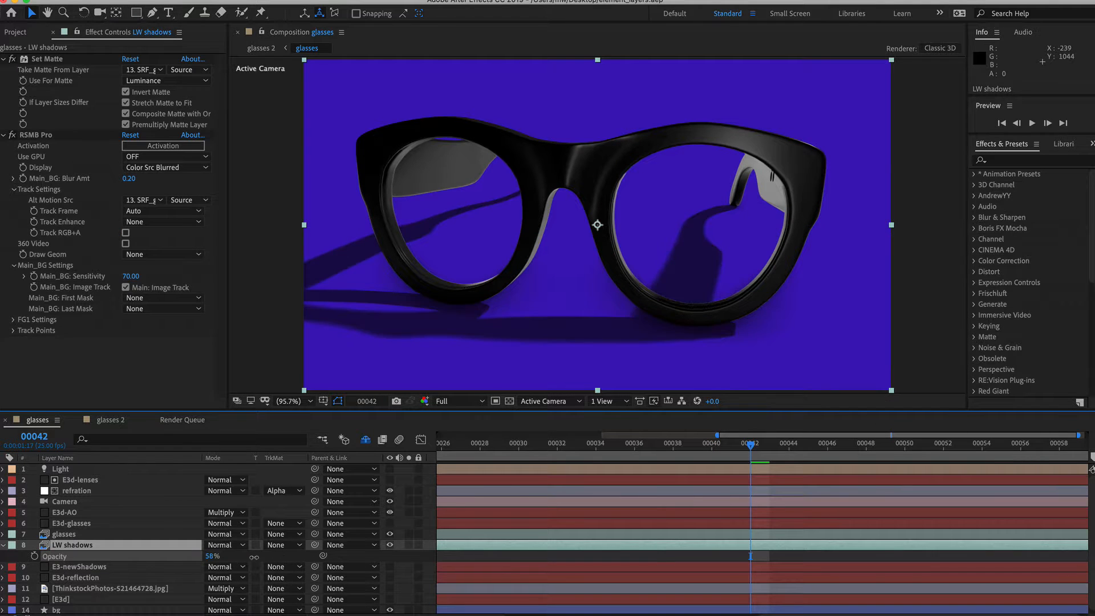
{"action": "left_click", "coordinate": [83, 523]}
{"action": "left_click", "coordinate": [85, 535]}
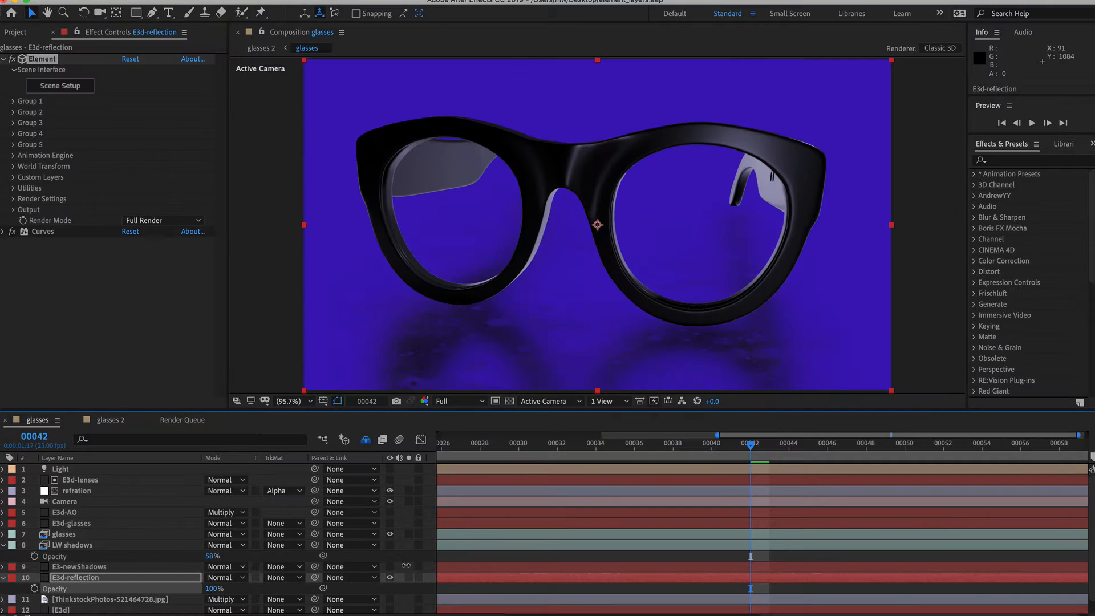
Make the E3d-AO layer visible and show the effects applied to the glasses layer
{"action": "left_click", "coordinate": [94, 523]}
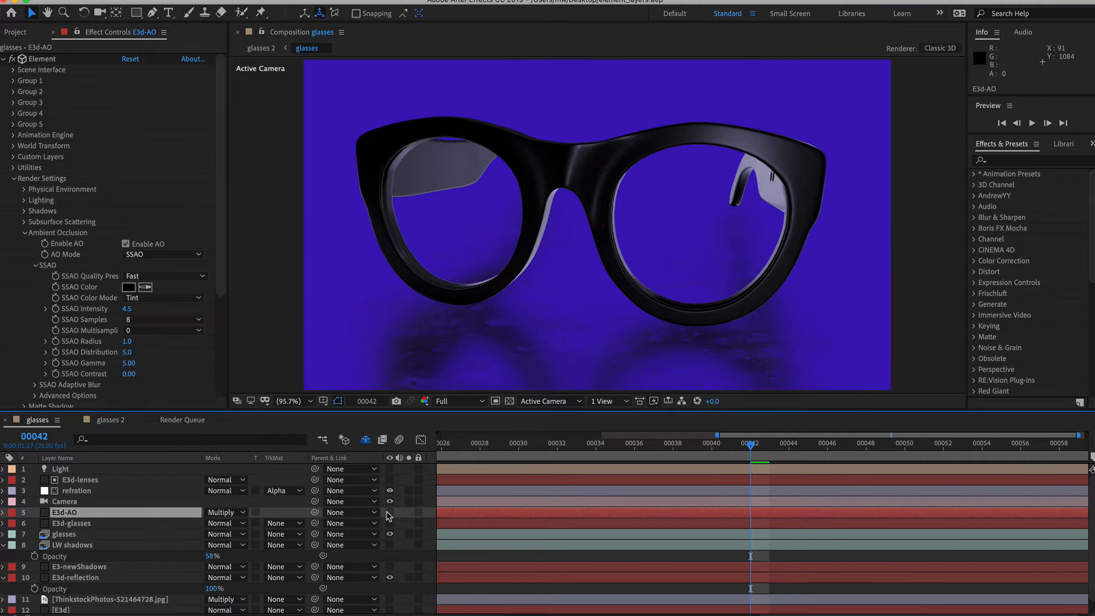
{"action": "scroll", "coordinate": [95, 522], "scroll_direction": "down", "scroll_amount": 1}
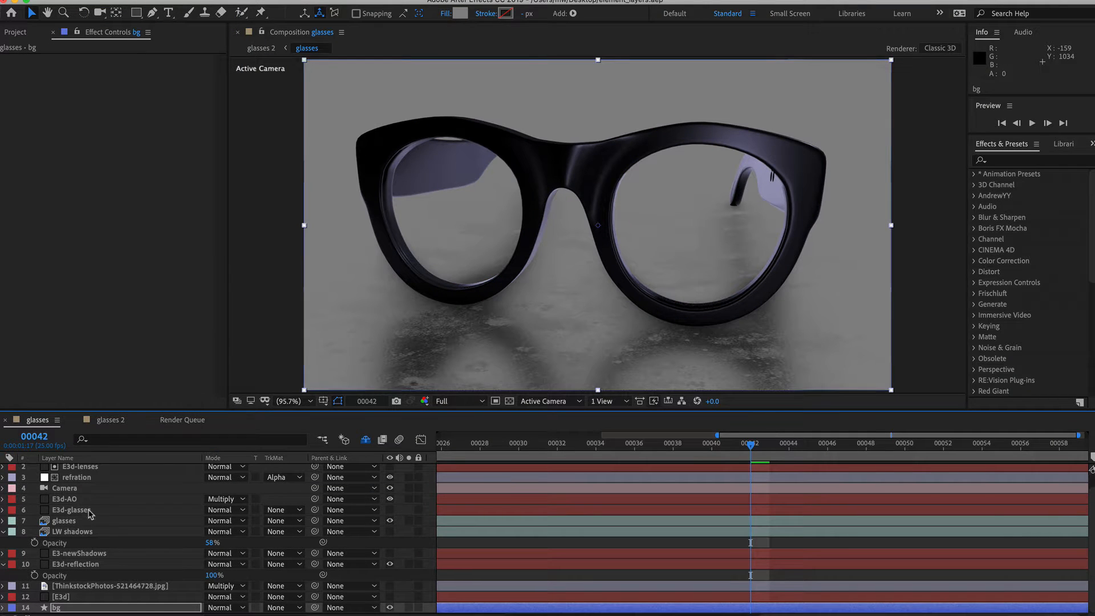
{"action": "left_click", "coordinate": [64, 520]}
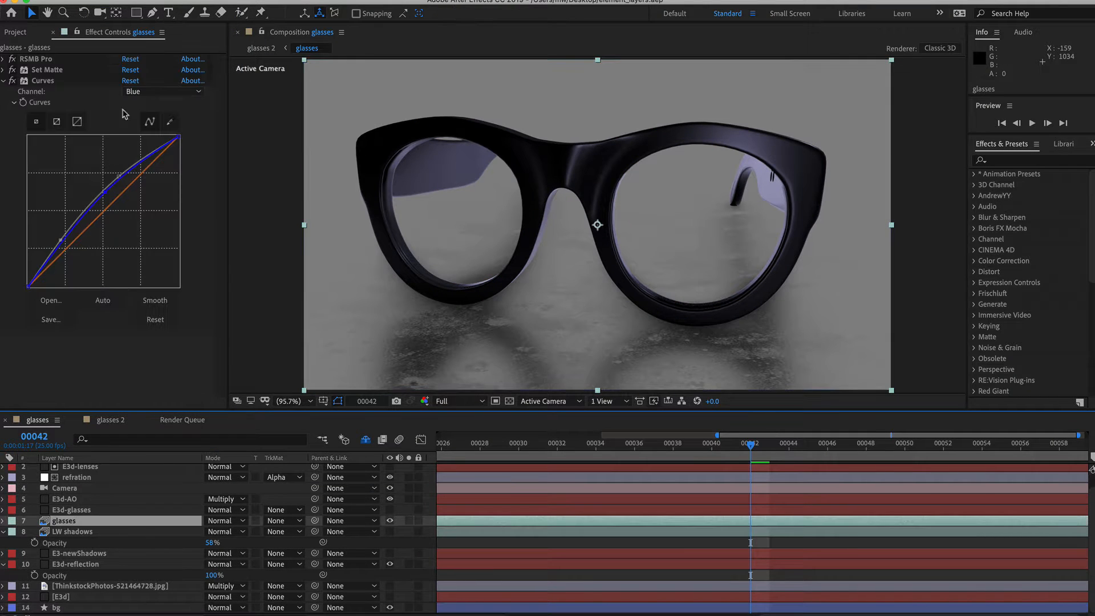
{"action": "left_click", "coordinate": [3, 531]}
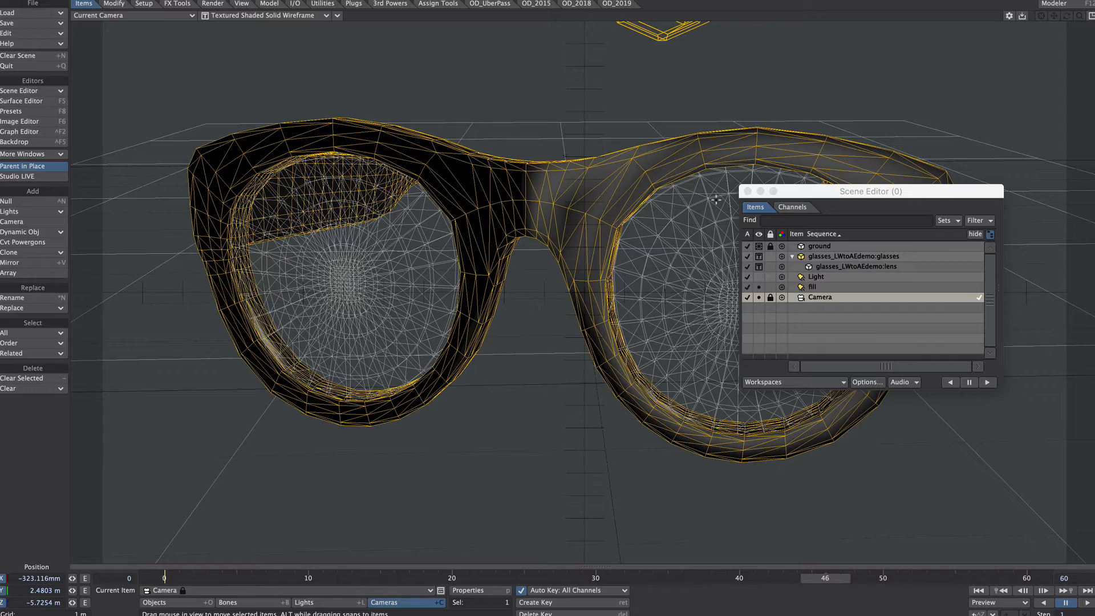
Switch to LightWave Layout and examine the ground, glasses and lens objects in the scene's item list
{"action": "left_click", "coordinate": [825, 248]}
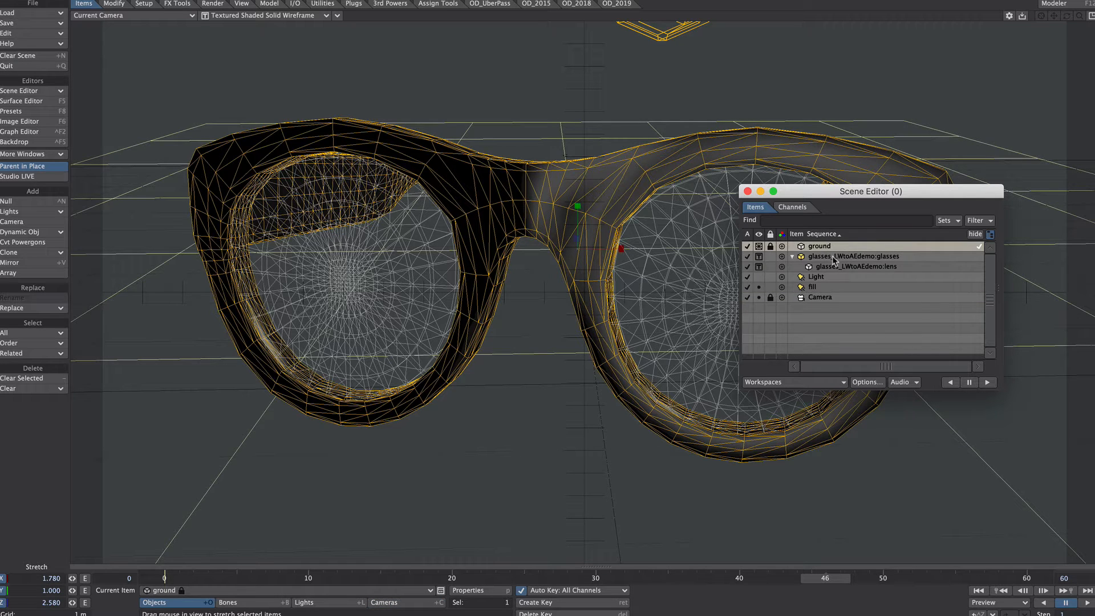
{"action": "left_click", "coordinate": [834, 258]}
{"action": "left_click", "coordinate": [858, 268]}
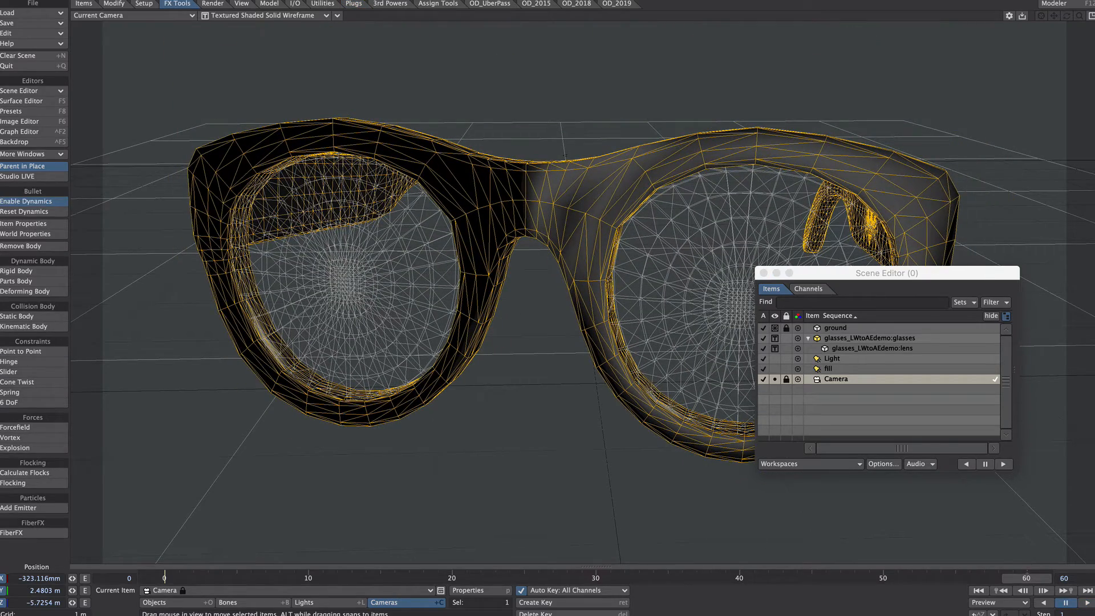
{"action": "left_click", "coordinate": [853, 330]}
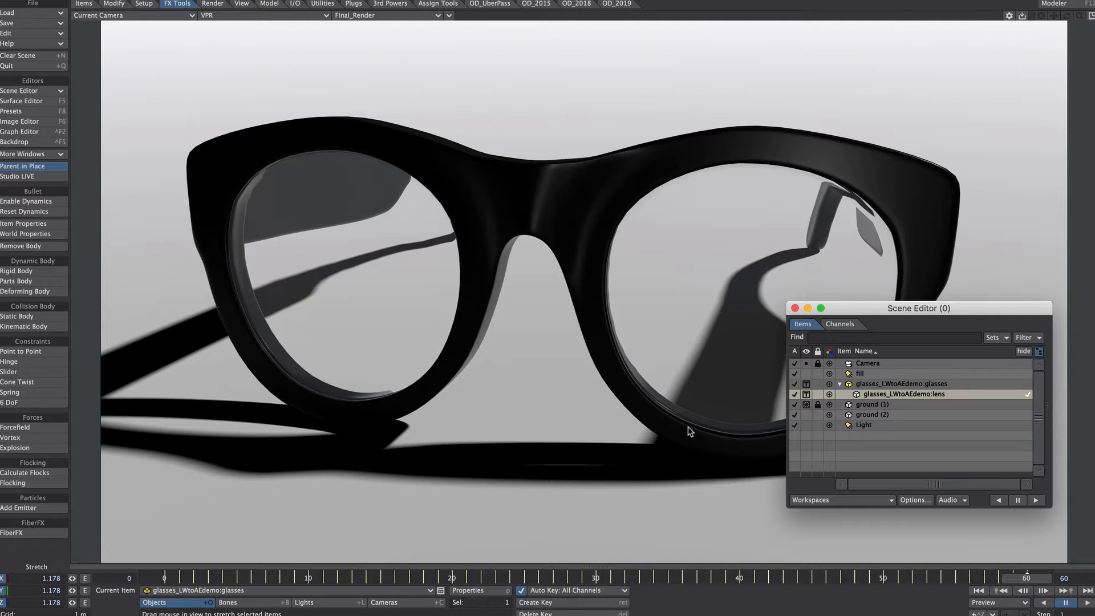
Deactivate the lens object and list the buffers available for the VPR preview
{"action": "left_click", "coordinate": [795, 393]}
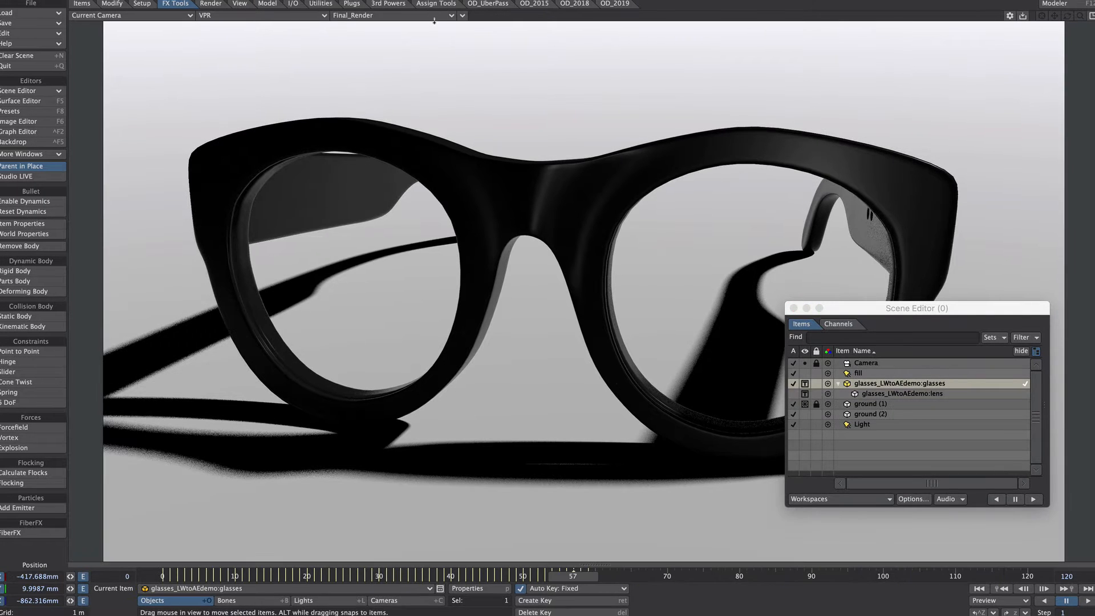
{"action": "left_click", "coordinate": [434, 18]}
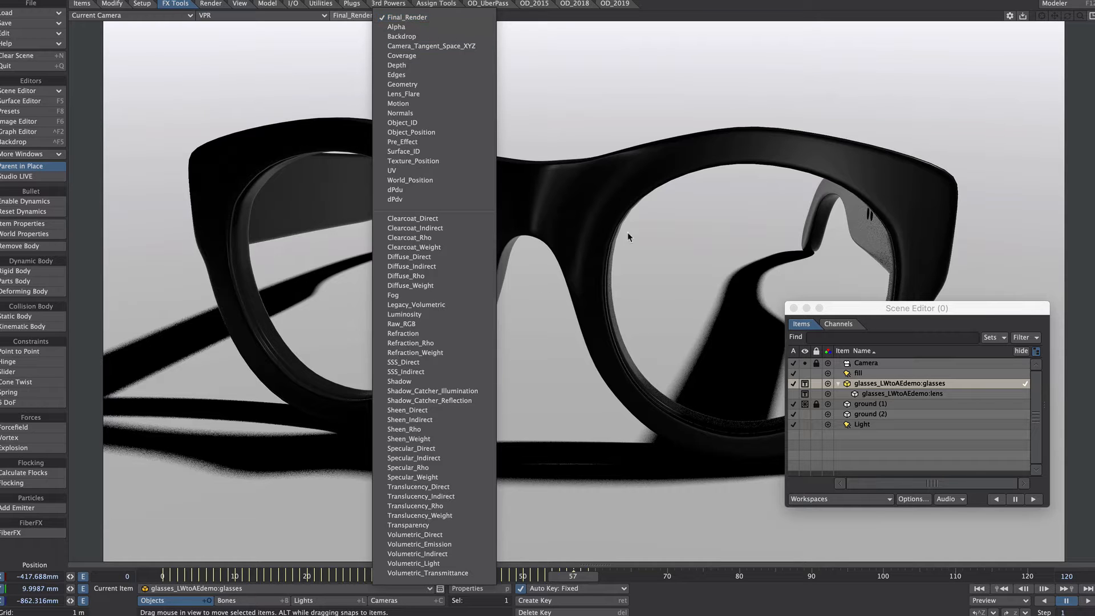
Generate a custom buffer for each surface with the OD_2018 Per Surface tool
{"action": "left_click", "coordinate": [567, 3]}
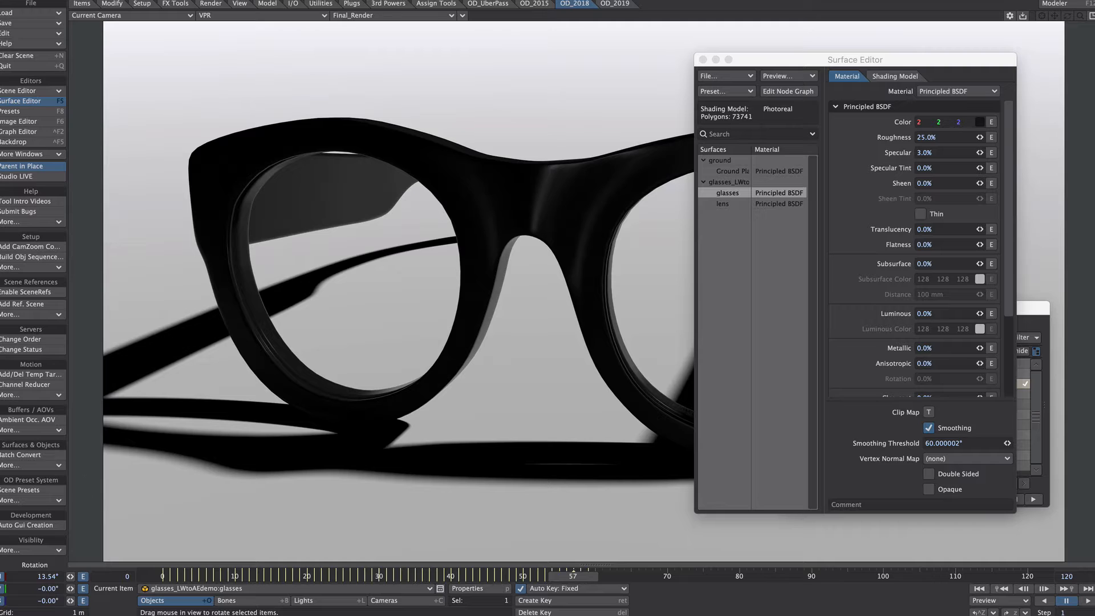
{"action": "left_click", "coordinate": [47, 430]}
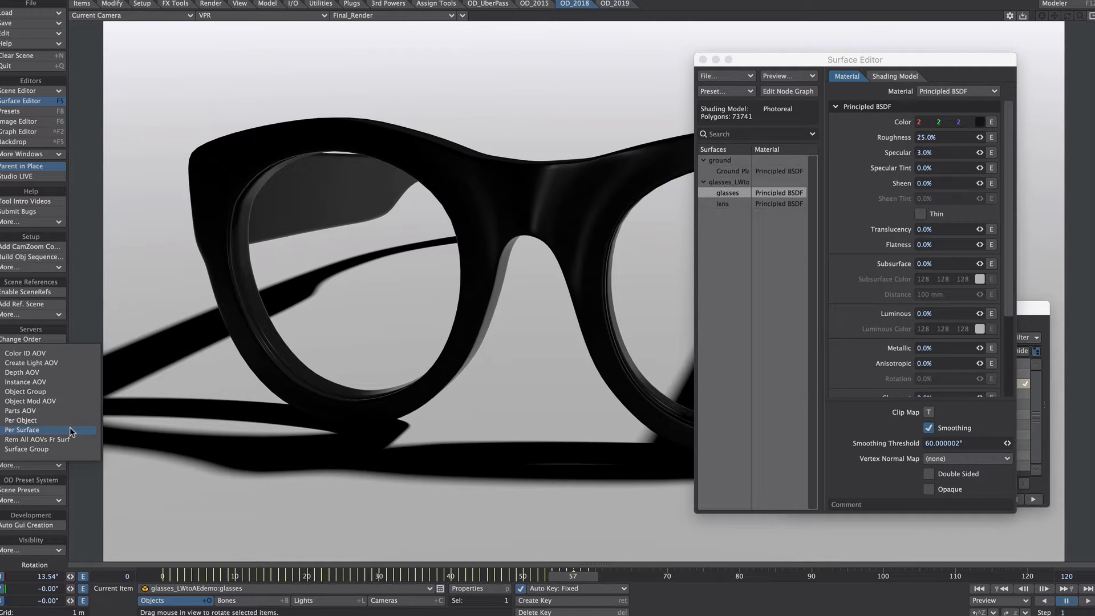
{"action": "left_click", "coordinate": [70, 430]}
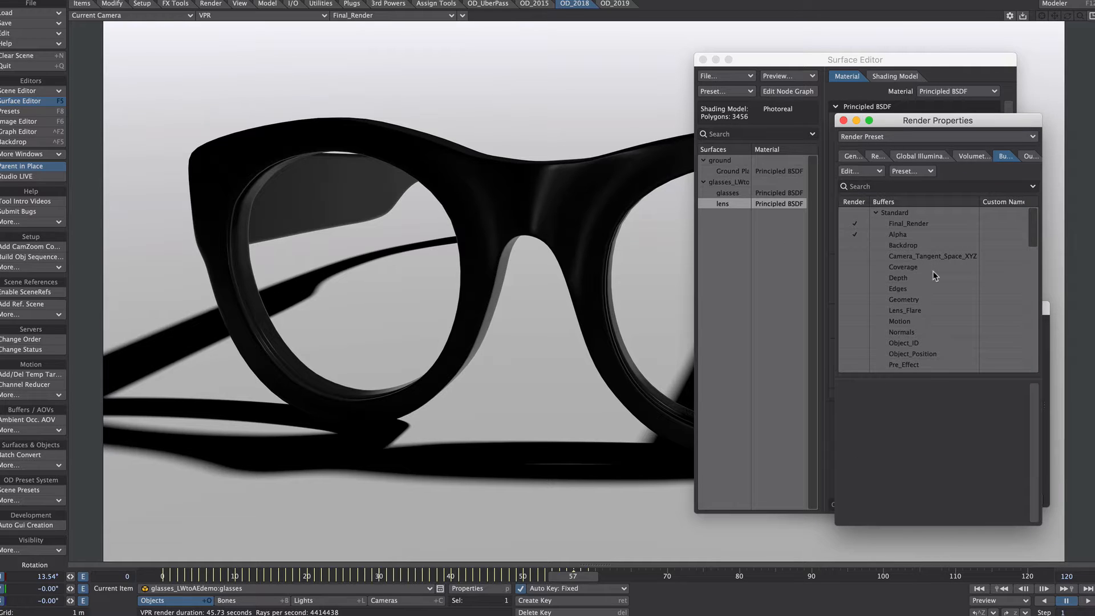
Create a custom render buffer named custm and close the render properties
{"action": "left_click", "coordinate": [876, 173]}
{"action": "left_click", "coordinate": [877, 170]}
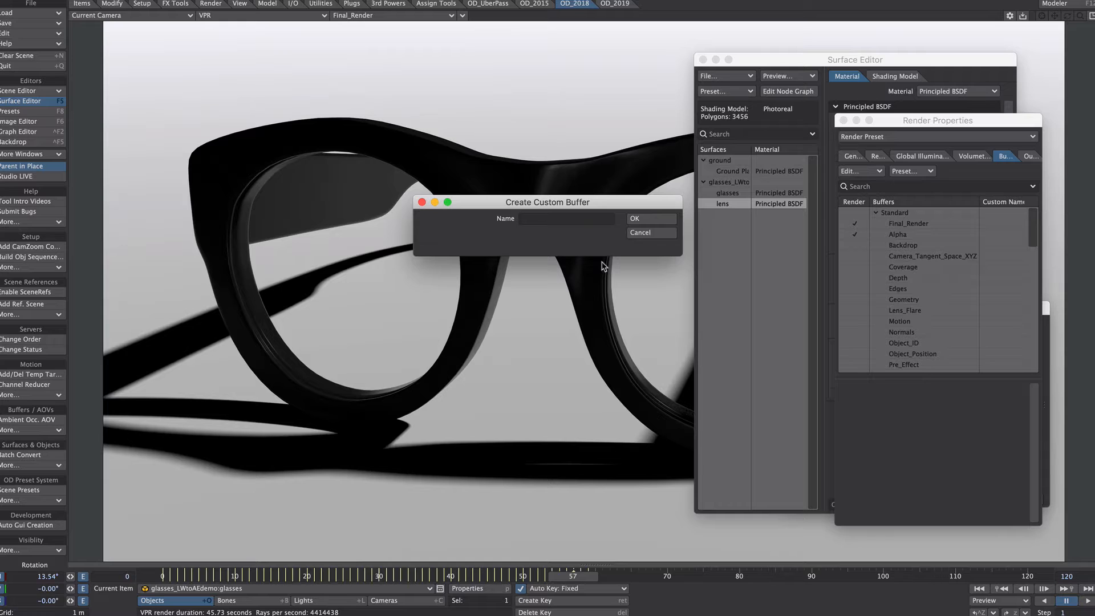
{"action": "type", "text": "custm"}
{"action": "key", "text": "Return"}
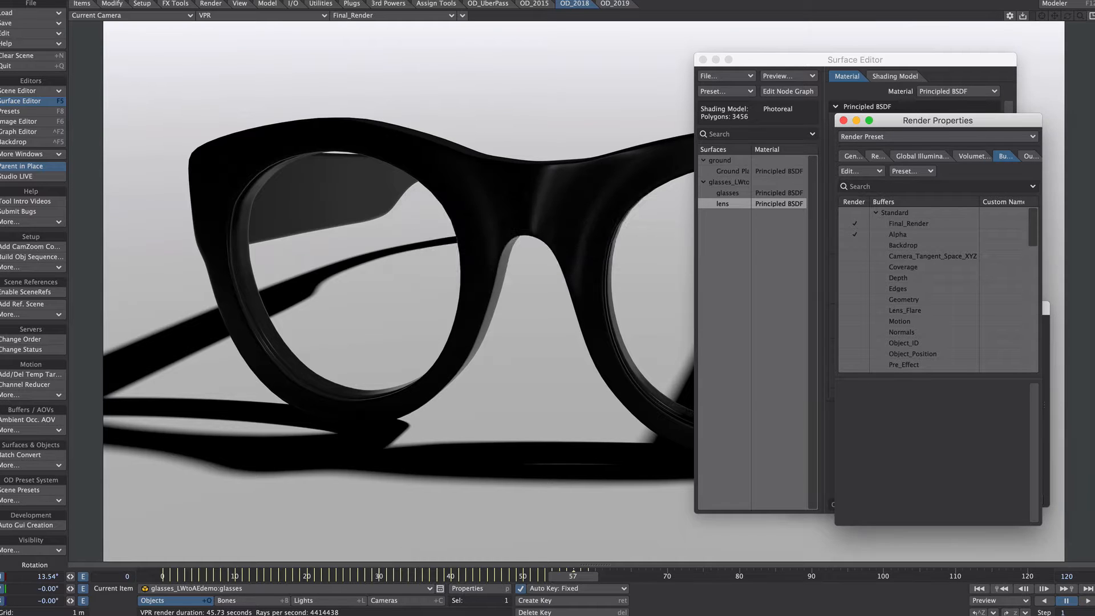
{"action": "left_click", "coordinate": [843, 120]}
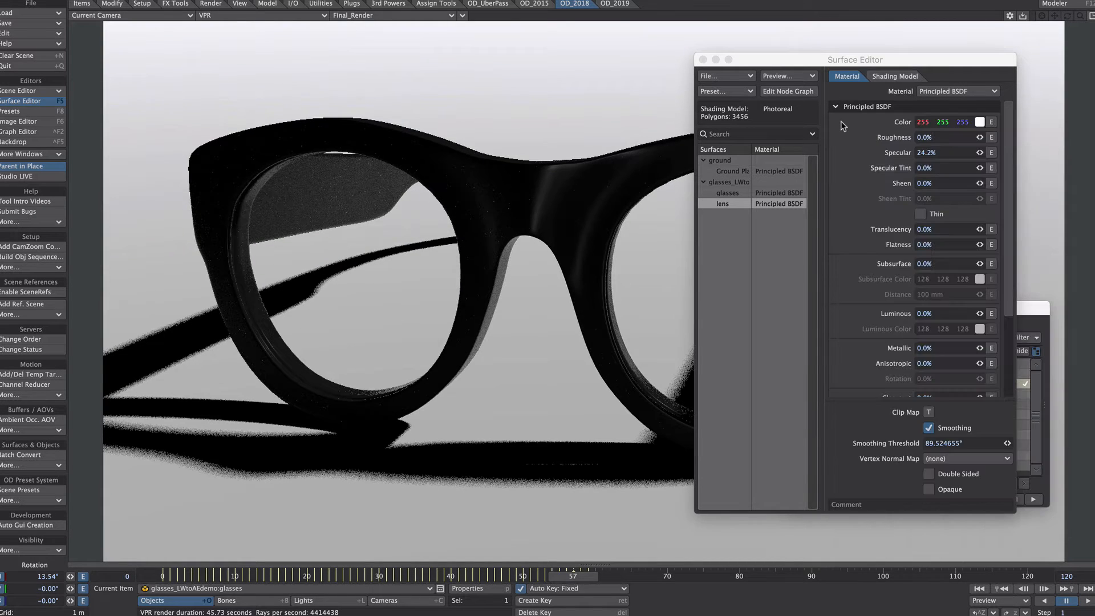
Connect the Input node's Ray Weight to the custm input of the glasses surface and preview the custm buffer in VPR
{"action": "left_click", "coordinate": [727, 192]}
{"action": "left_click", "coordinate": [783, 92]}
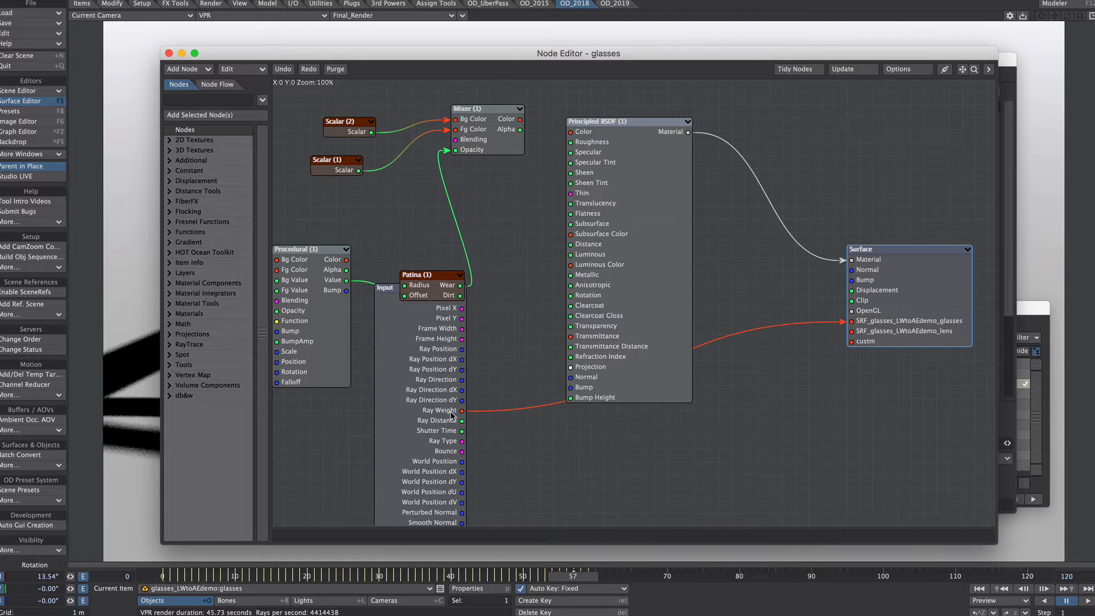
{"action": "left_click_drag", "start_coordinate": [461, 410], "coordinate": [861, 342]}
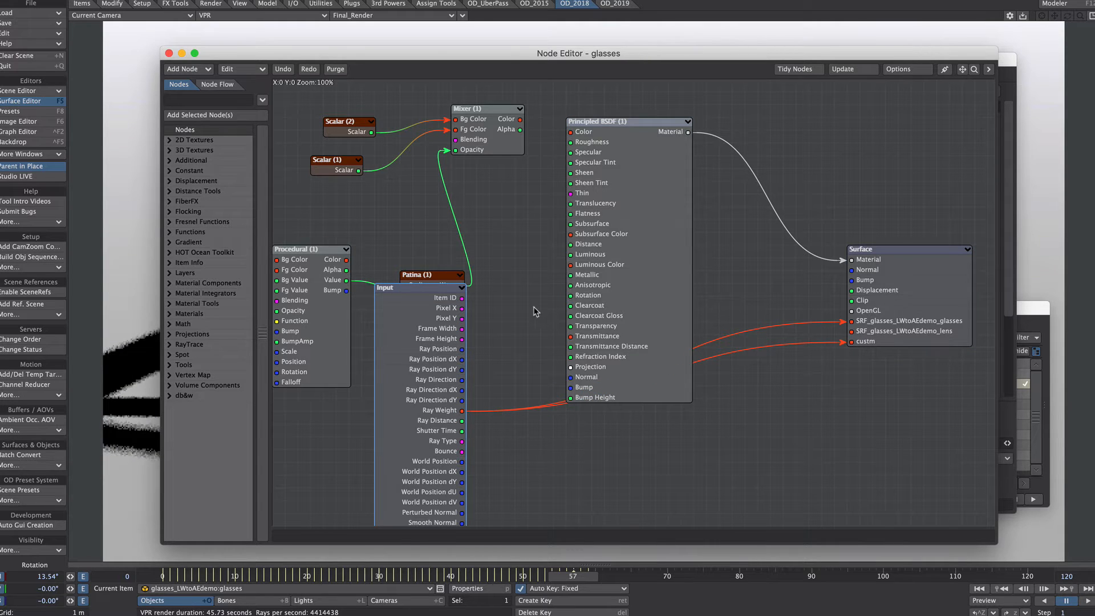
{"action": "left_click", "coordinate": [168, 53]}
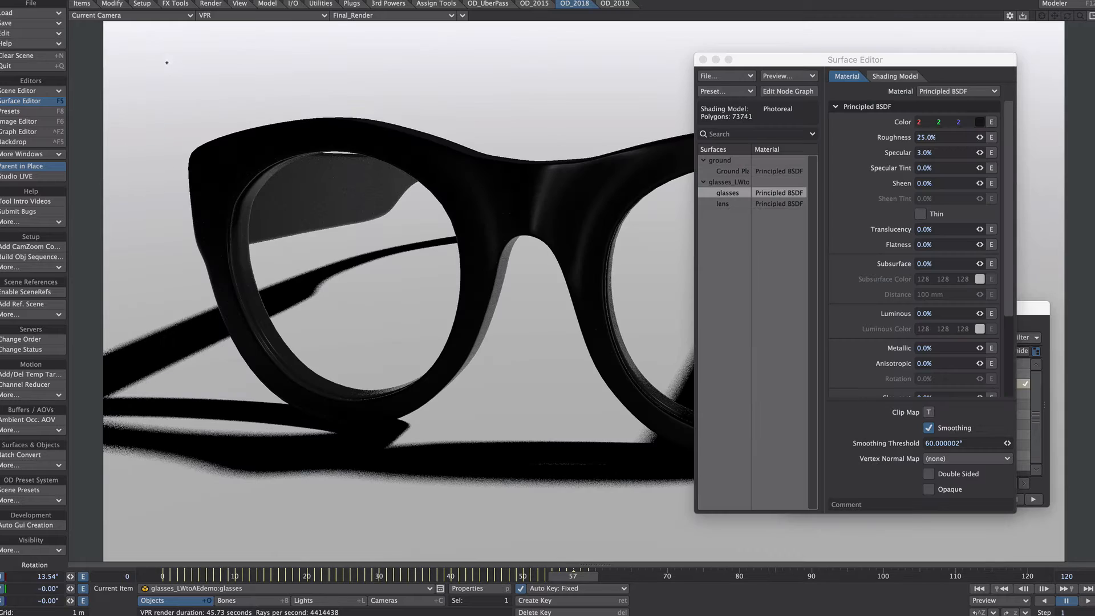
{"action": "left_click", "coordinate": [353, 16]}
{"action": "left_click", "coordinate": [334, 609]}
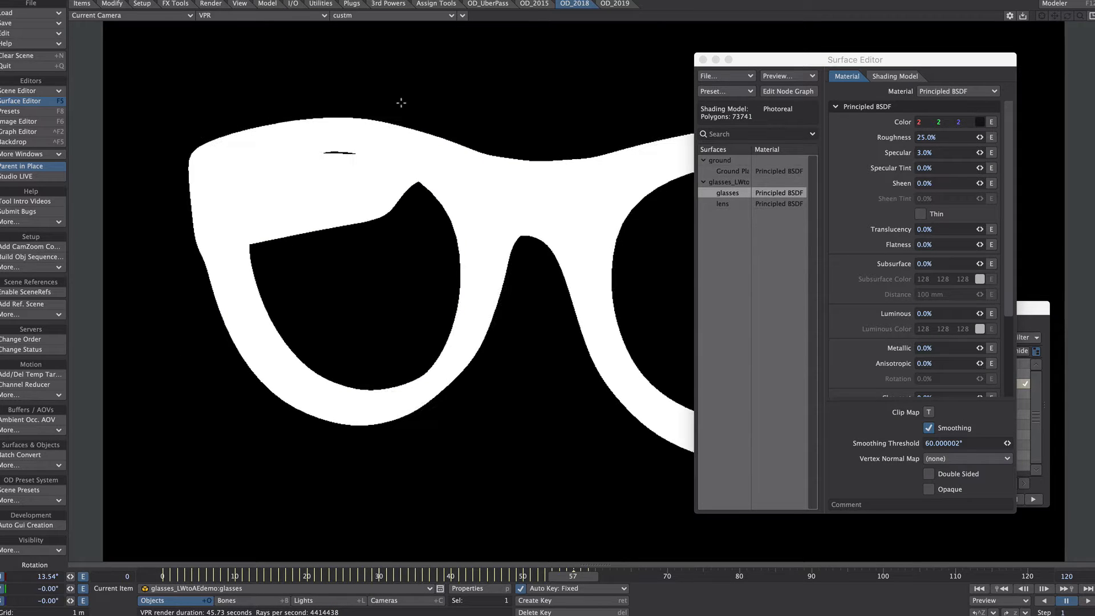
Delete the custm buffer and the lens surface buffer from the custom render buffers
{"action": "key", "text": "ctrl+r"}
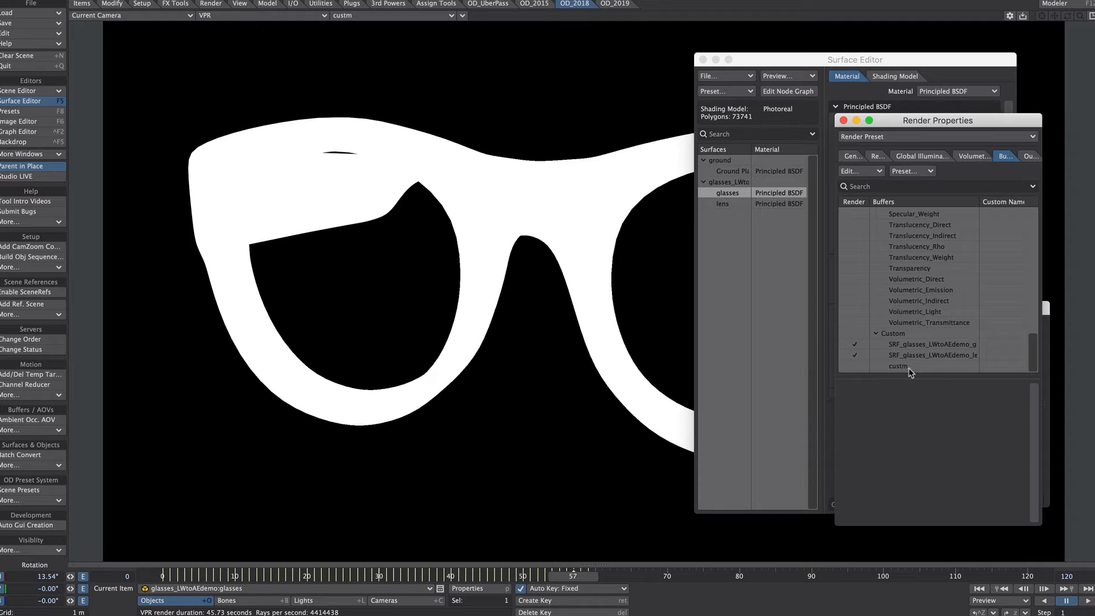
{"action": "left_click", "coordinate": [892, 365]}
{"action": "left_click", "coordinate": [861, 171]}
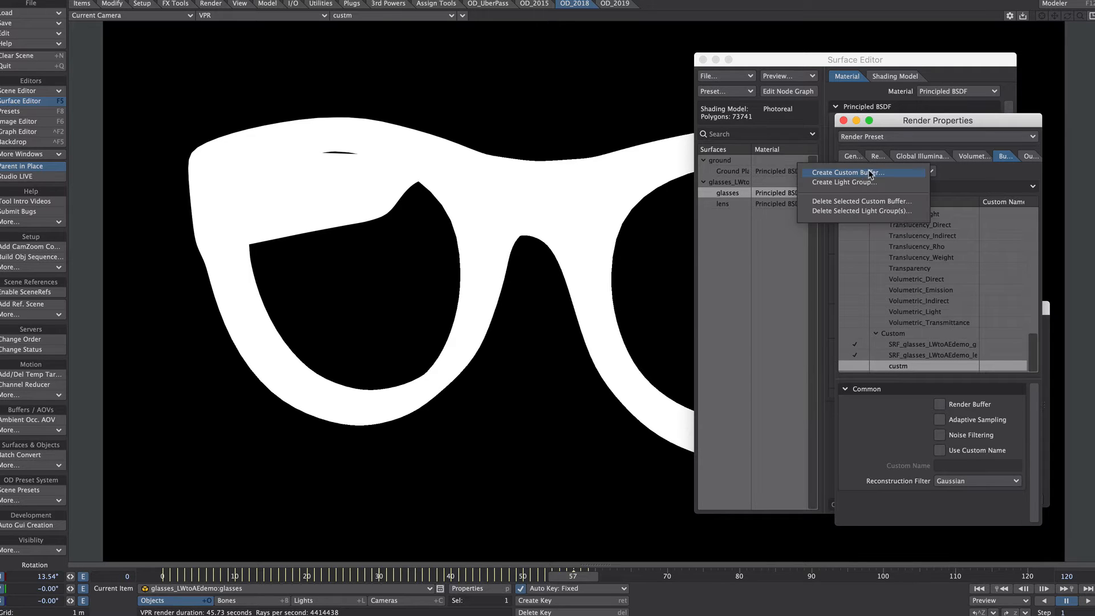
{"action": "left_click", "coordinate": [859, 202]}
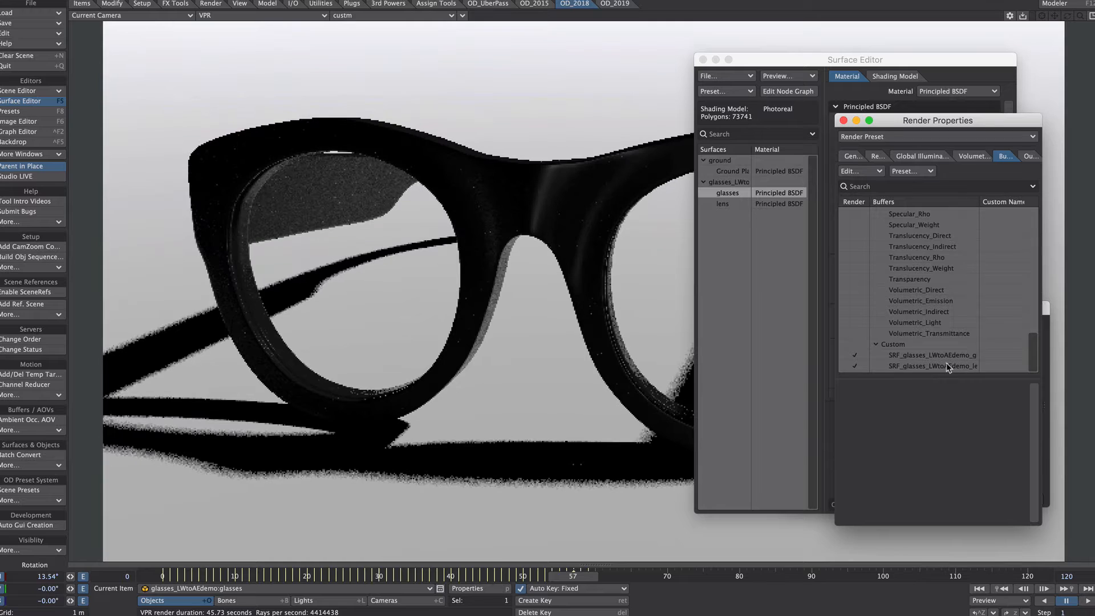
{"action": "left_click", "coordinate": [852, 172]}
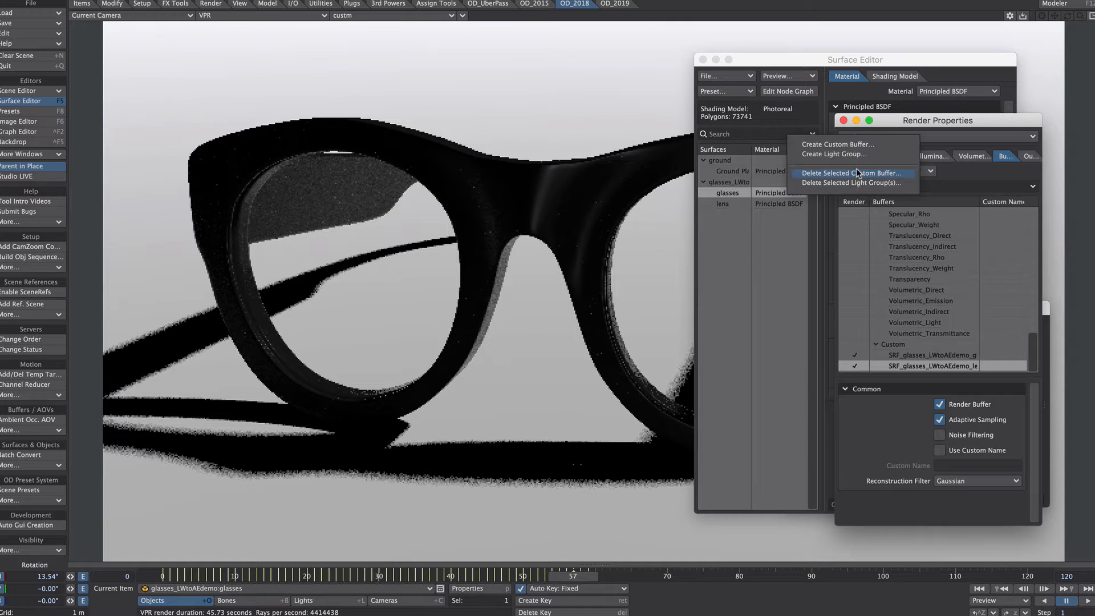
{"action": "left_click", "coordinate": [855, 172]}
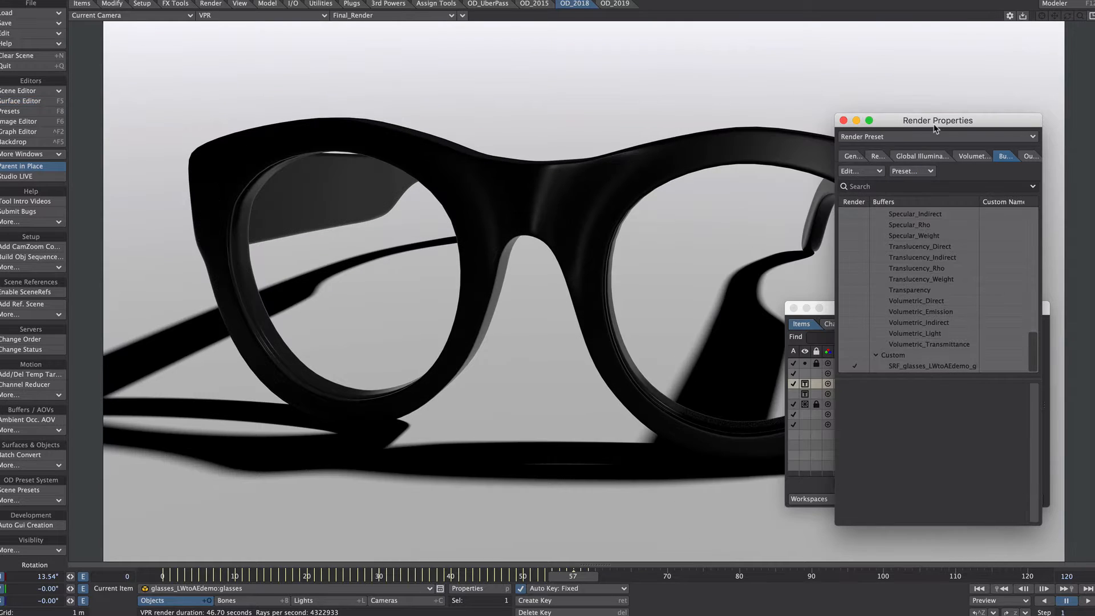
Preview the Alpha buffer in VPR and set the Final_Render output's alpha to Straight / Unpremultiplied
{"action": "left_click", "coordinate": [1024, 156]}
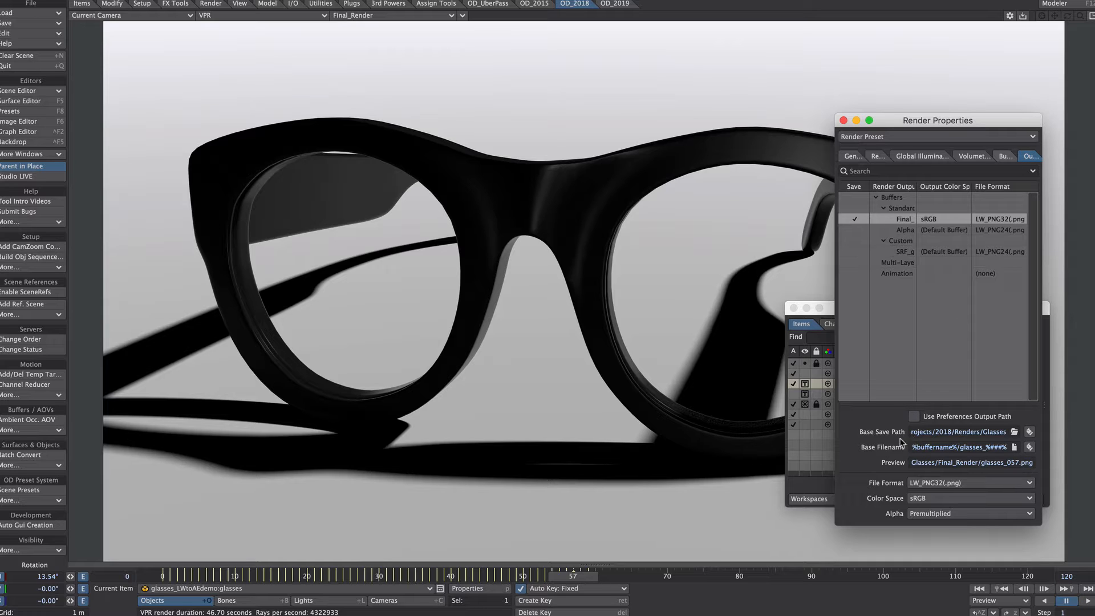
{"action": "left_click", "coordinate": [395, 16]}
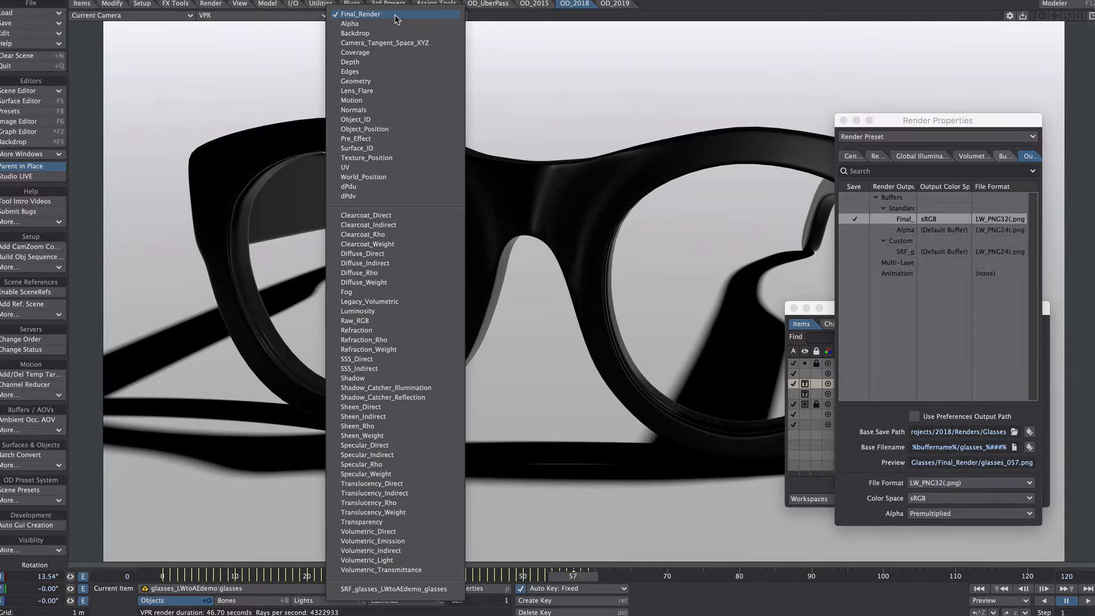
{"action": "left_click", "coordinate": [389, 29]}
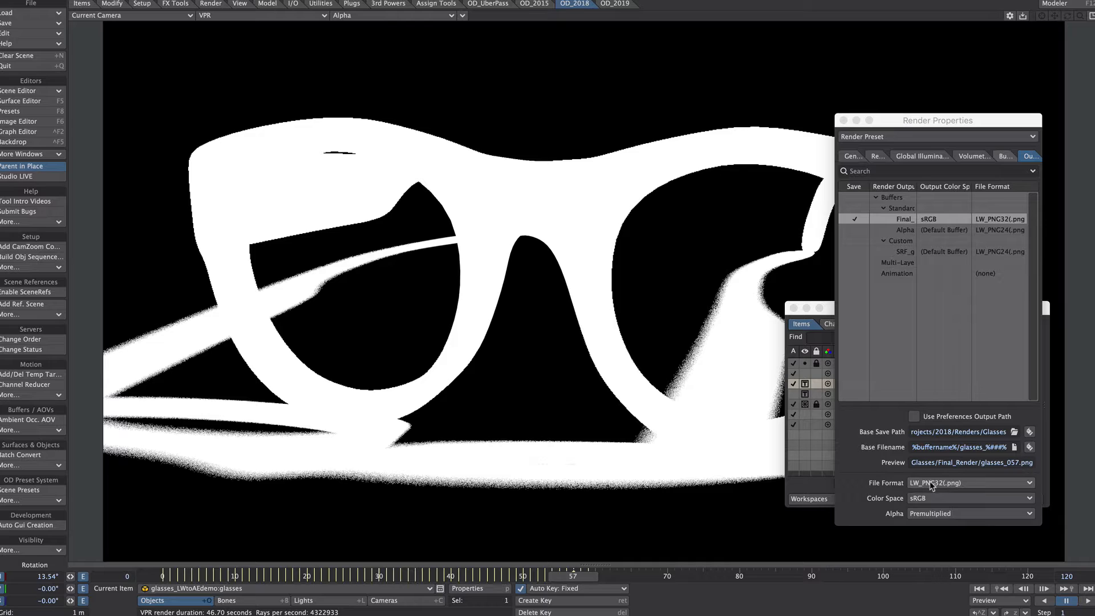
{"action": "left_click", "coordinate": [936, 514]}
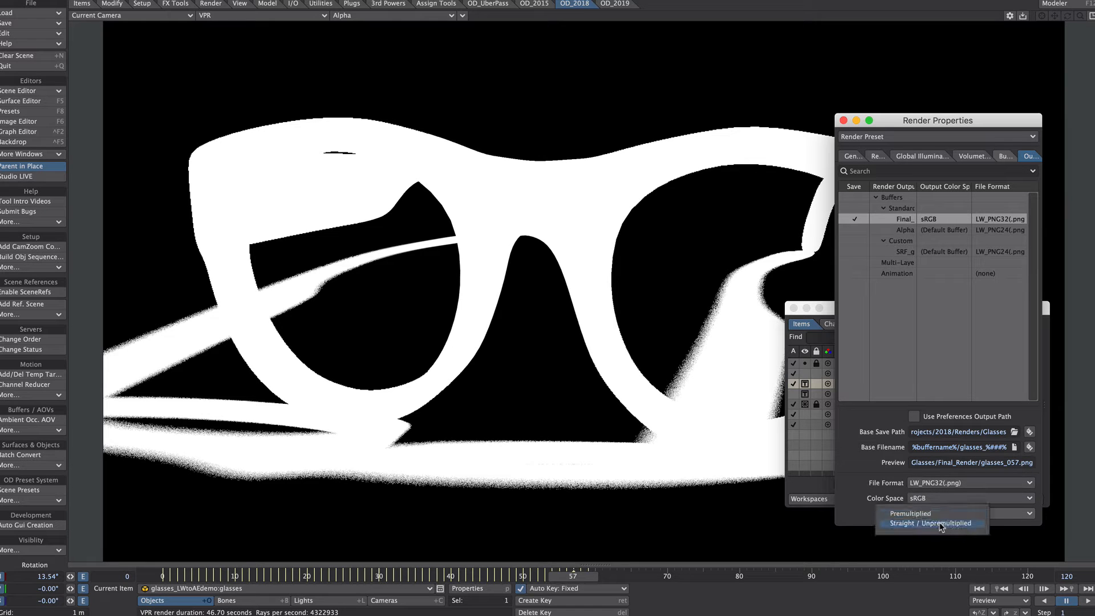
{"action": "left_click", "coordinate": [941, 523]}
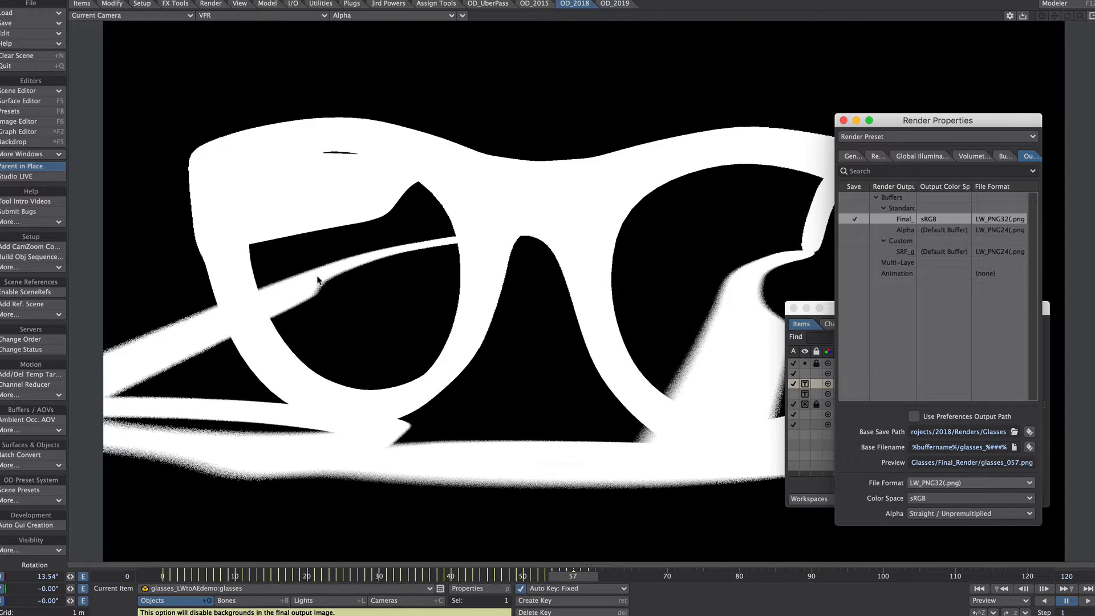
Enable saving of the SRF_glasses buffer, turn off its Use Preferences Output Path option and review the available file formats
{"action": "left_click", "coordinate": [909, 251]}
{"action": "left_click", "coordinate": [850, 252]}
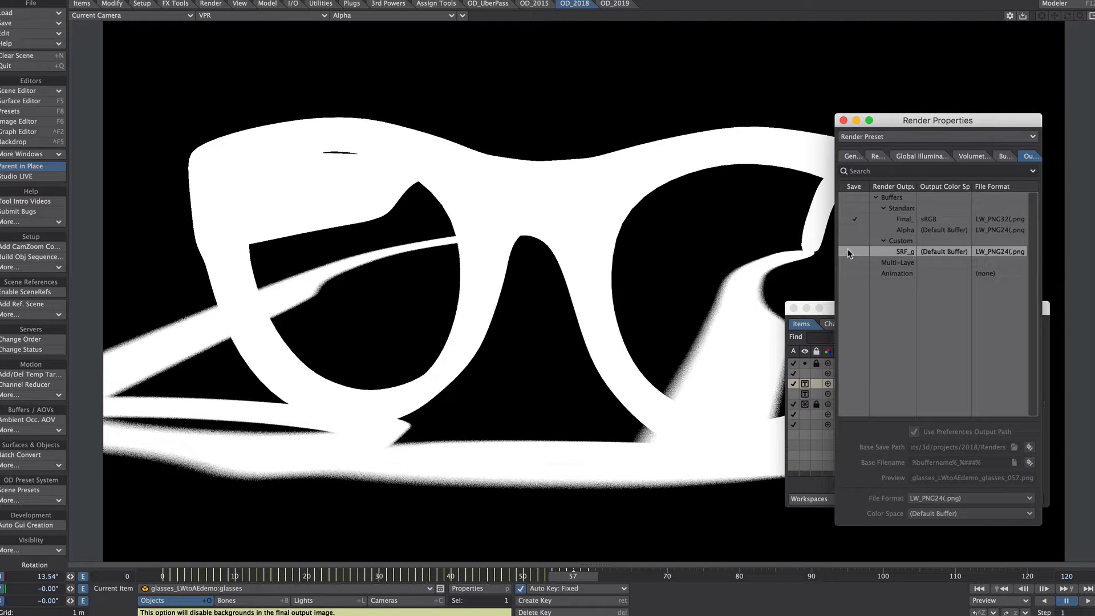
{"action": "left_click", "coordinate": [914, 431]}
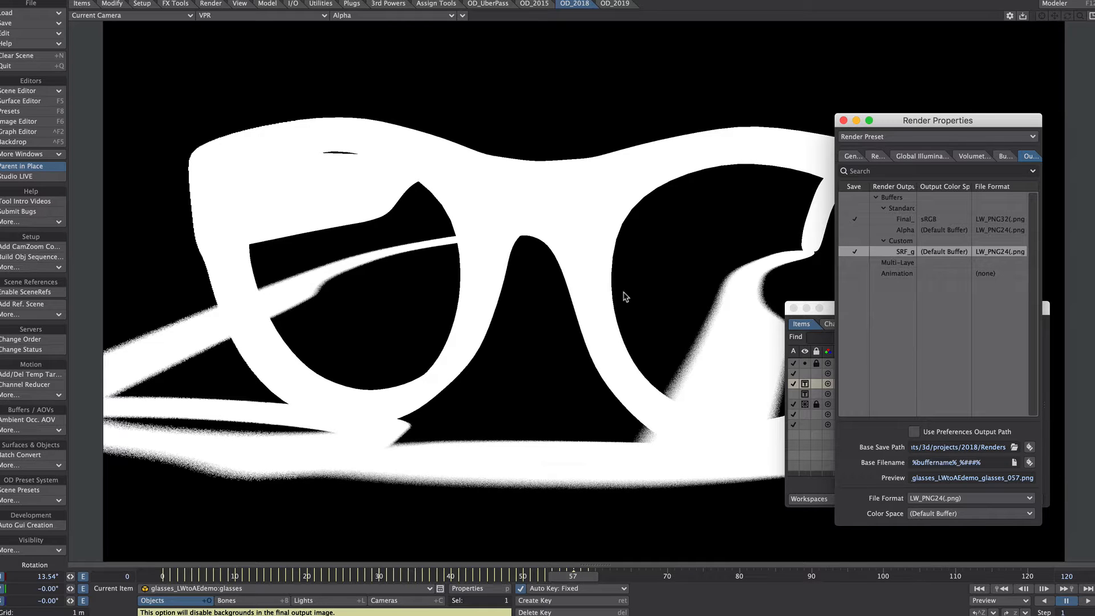
{"action": "left_click", "coordinate": [973, 498]}
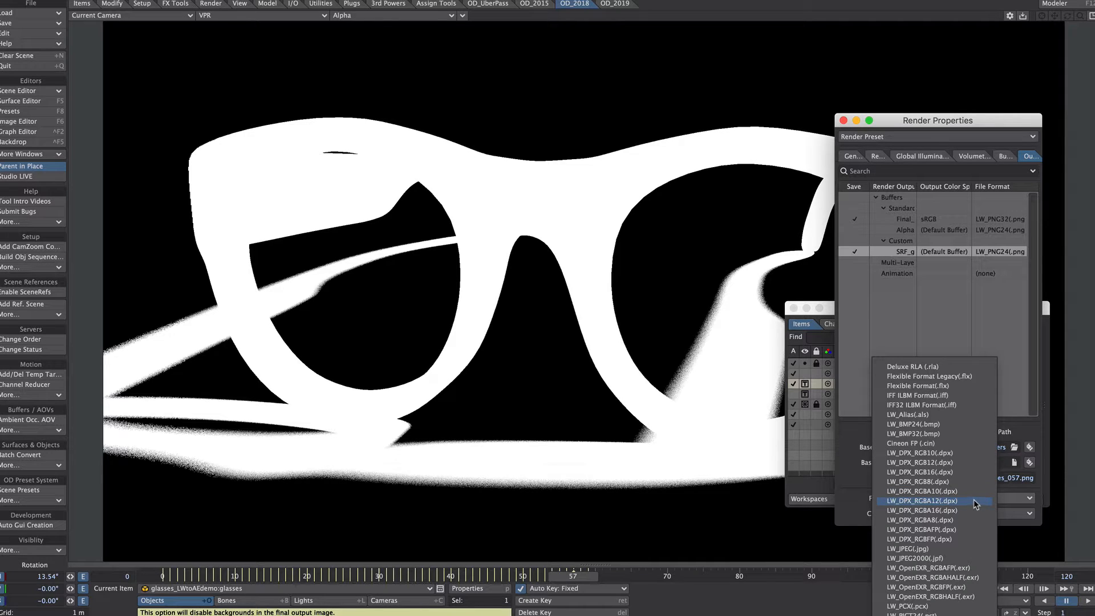
{"action": "key", "text": "Escape"}
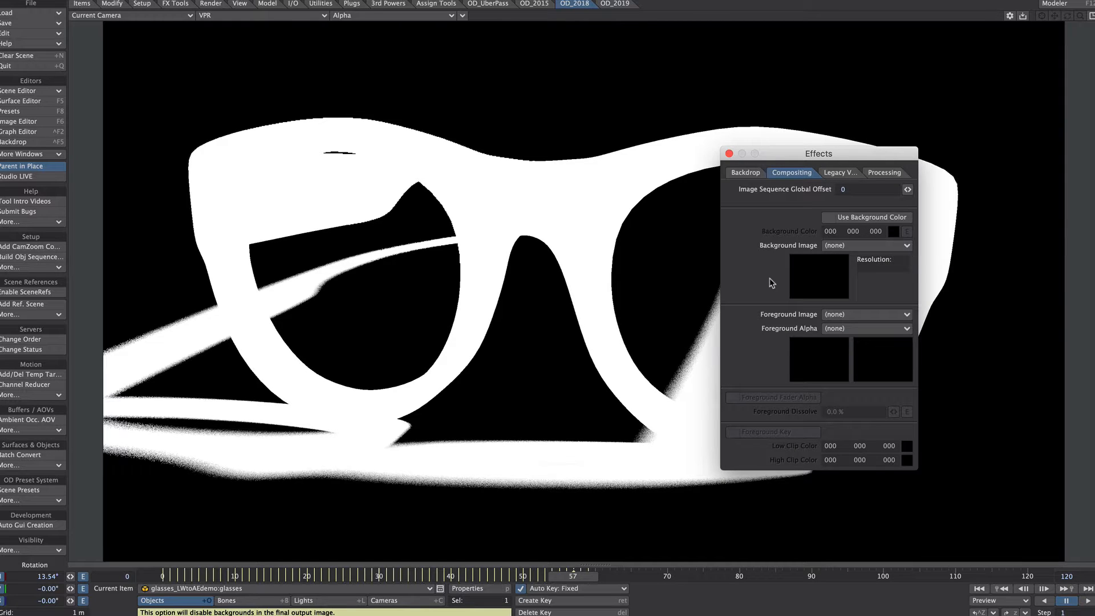
Enable Use Background Color in the compositing effects and close the effects settings
{"action": "left_click", "coordinate": [827, 218]}
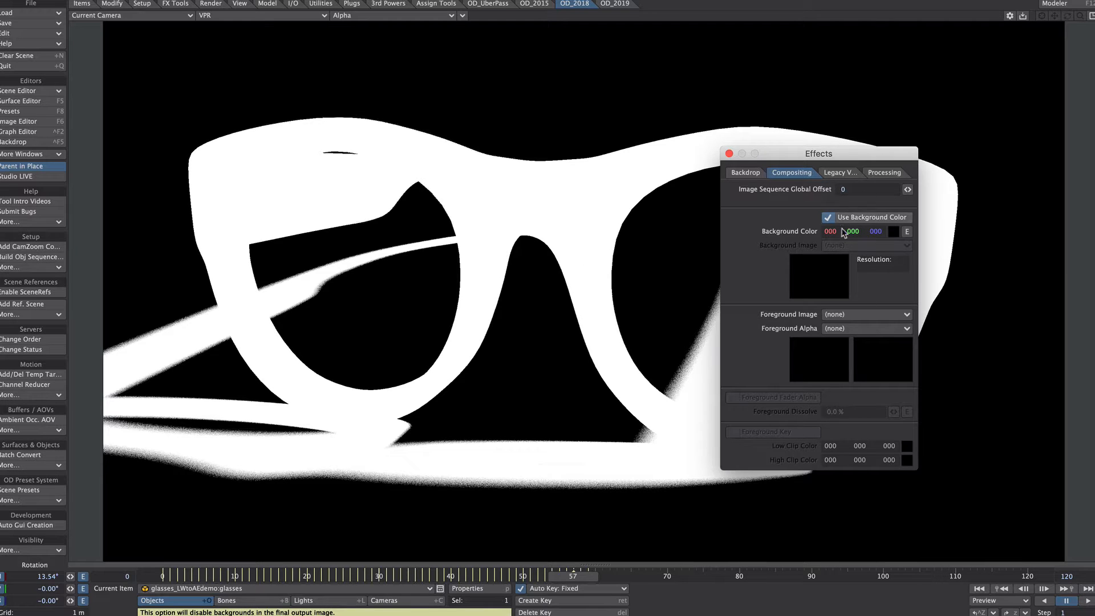
{"action": "left_click", "coordinate": [728, 154]}
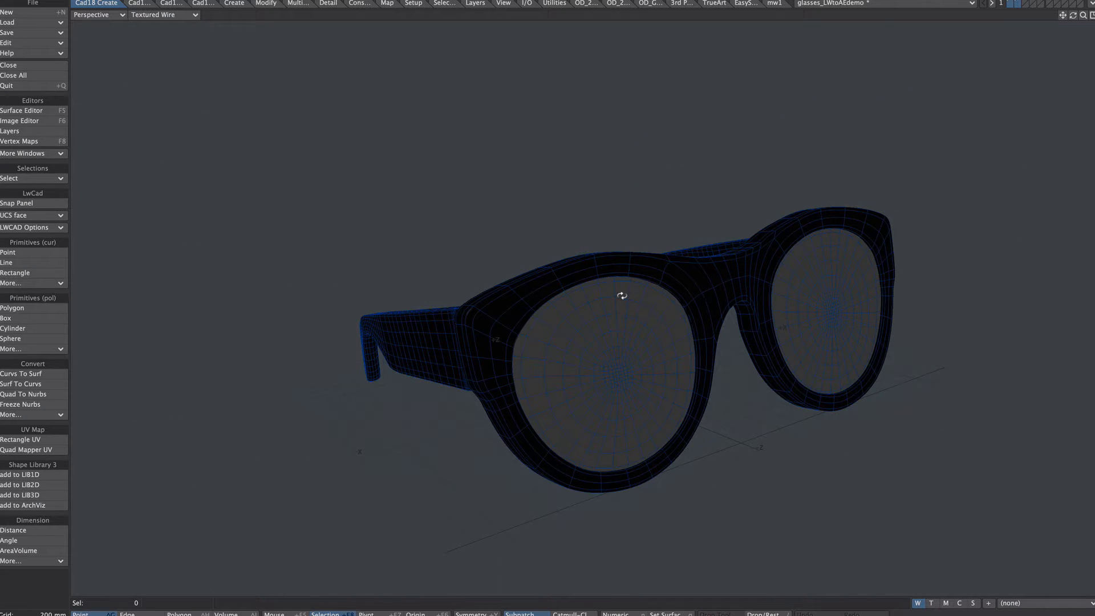
In Modeler, select all connected polygons of the front frame, freeze them and clear the selection
{"action": "left_click_drag", "start_coordinate": [626, 317], "coordinate": [598, 259]}
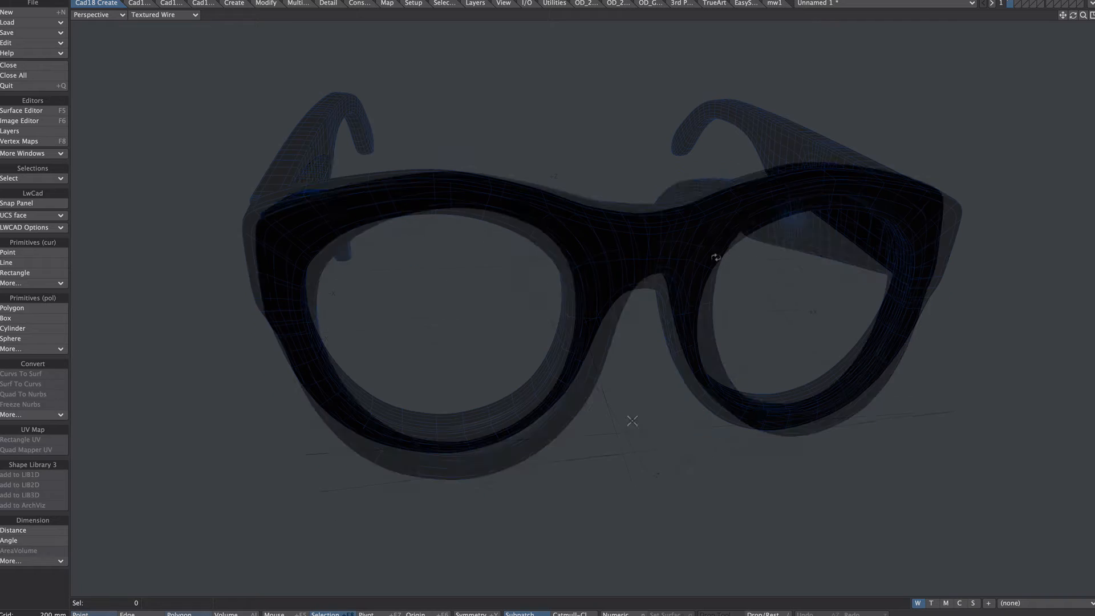
{"action": "left_click", "coordinate": [623, 245]}
{"action": "key", "text": "bracketright"}
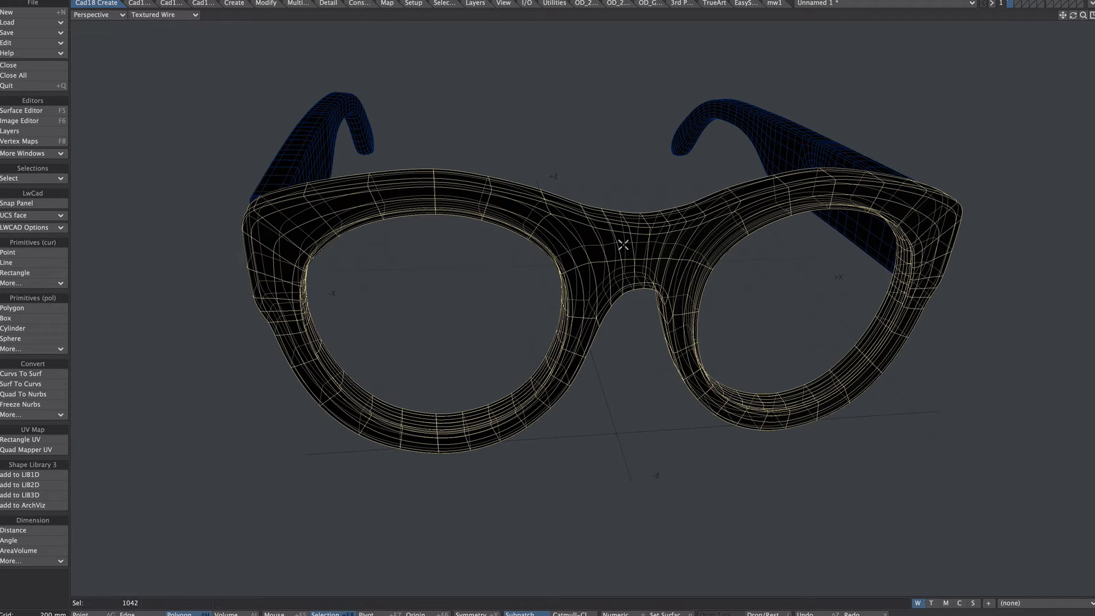
{"action": "key", "text": "ctrl+d"}
{"action": "key", "text": "slash"}
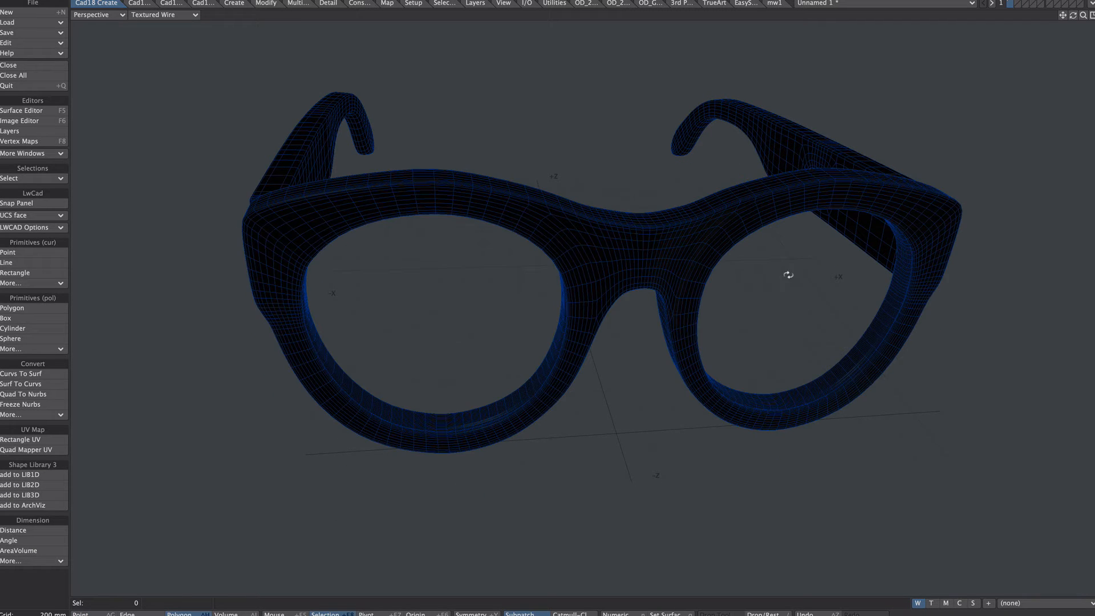
Select all polygons connected to the temple arms for inspection and clear the selection
{"action": "left_click_drag", "start_coordinate": [787, 273], "coordinate": [716, 394]}
{"action": "left_click", "coordinate": [830, 322]}
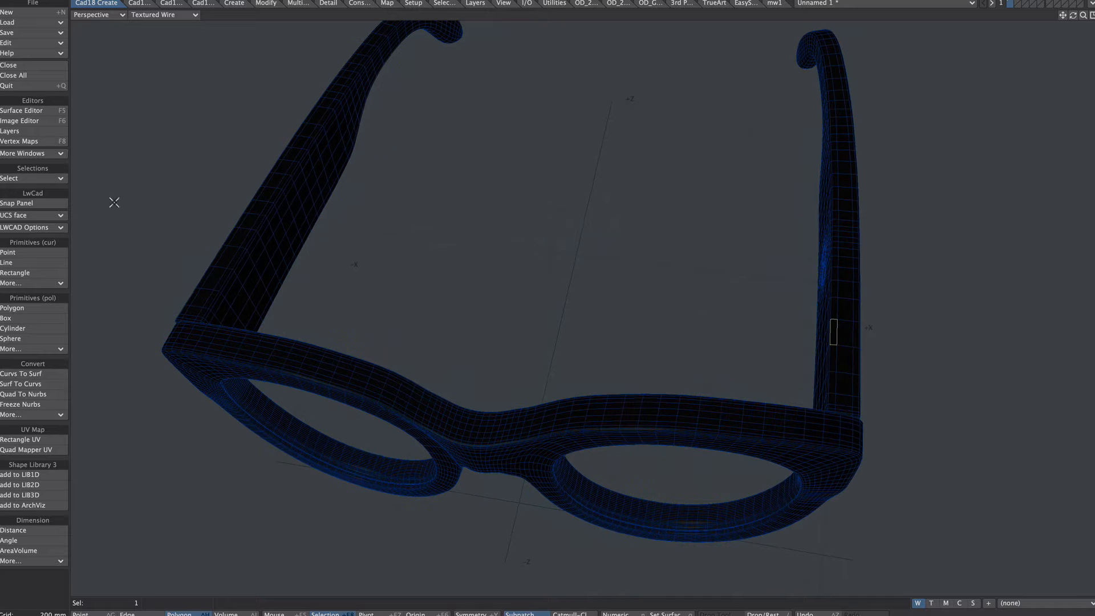
{"action": "key", "text": "bracketright"}
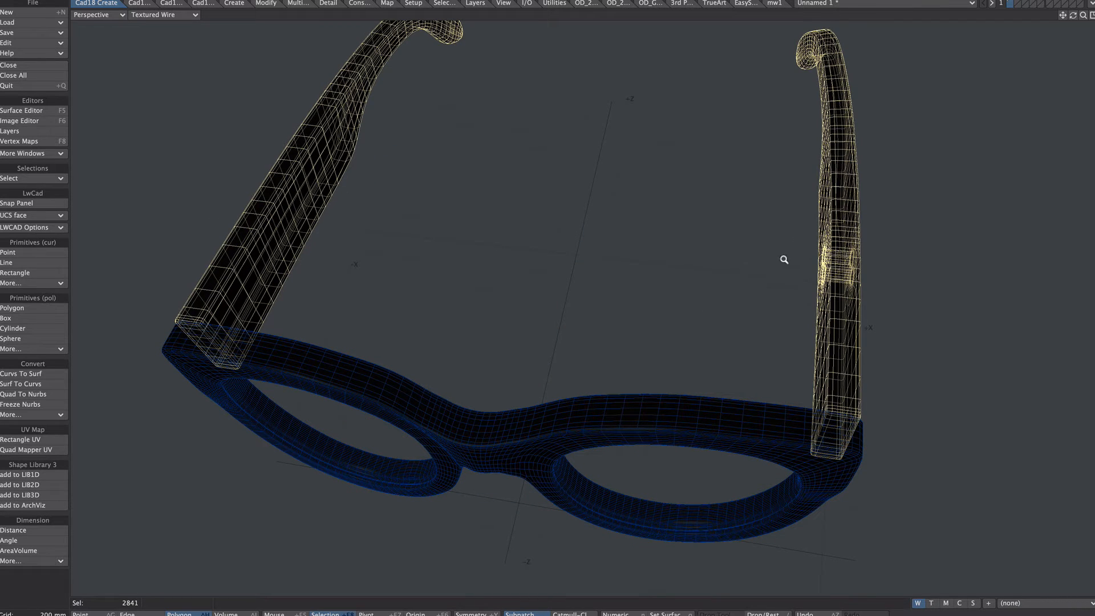
{"action": "left_click_drag", "start_coordinate": [734, 308], "coordinate": [685, 244]}
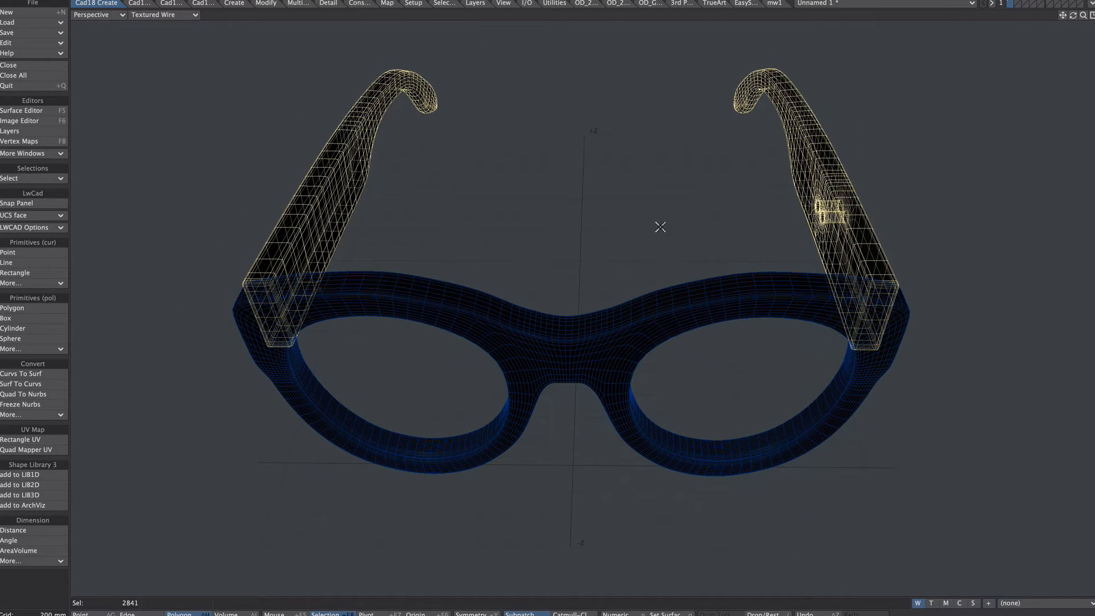
{"action": "key", "text": "slash"}
{"action": "left_click_drag", "start_coordinate": [697, 317], "coordinate": [655, 306]}
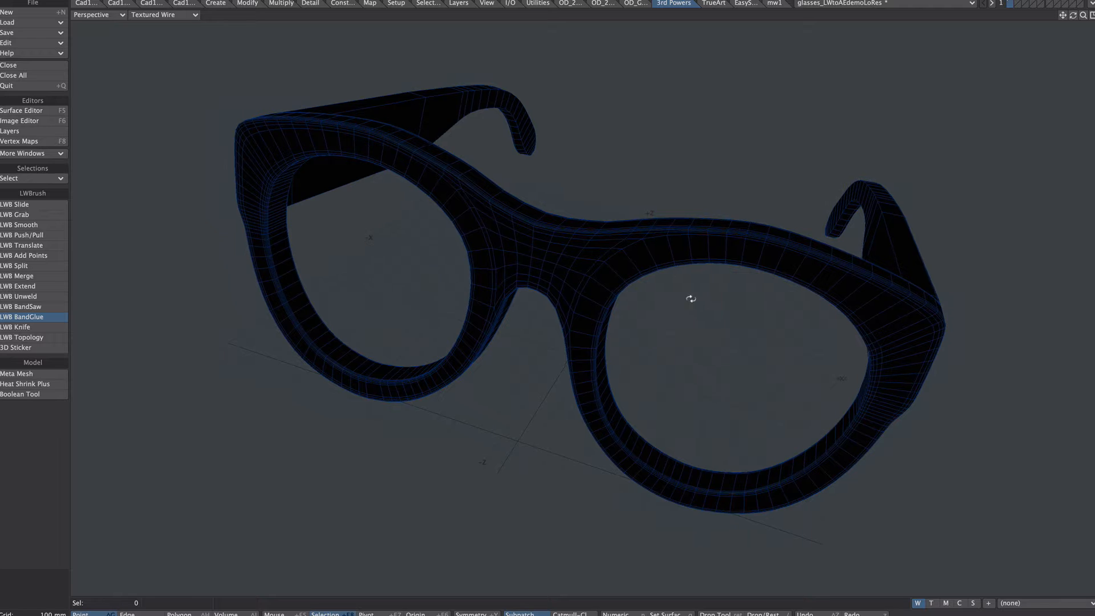
Examine the mesh of the glasses_LWtoAEdemoLoRes model and its lenses from several angles
{"action": "left_click_drag", "start_coordinate": [690, 299], "coordinate": [643, 308]}
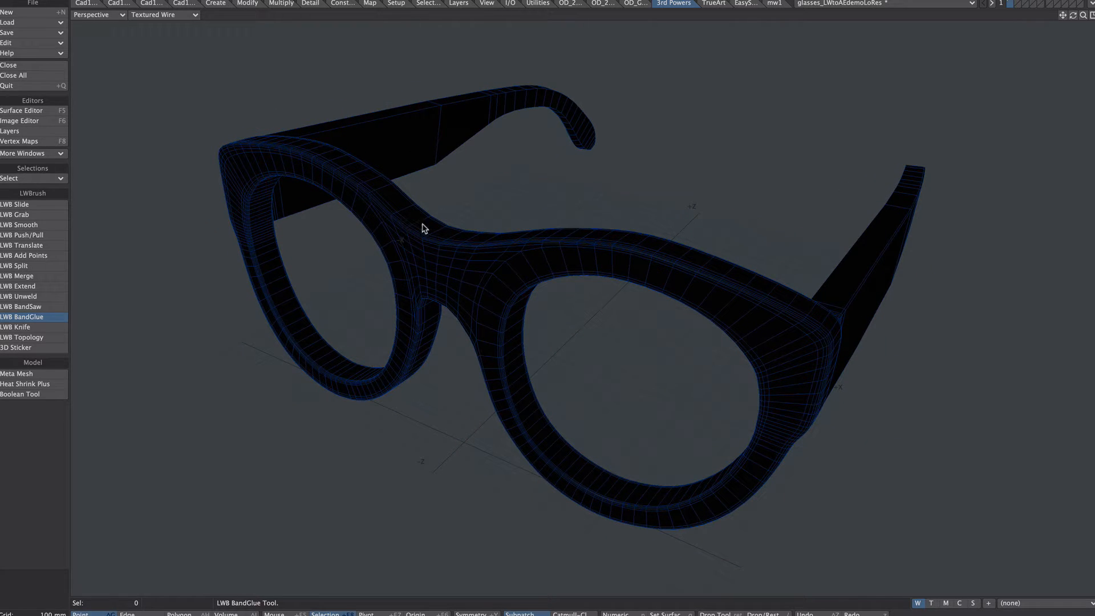
{"action": "left_click_drag", "start_coordinate": [692, 347], "coordinate": [672, 313]}
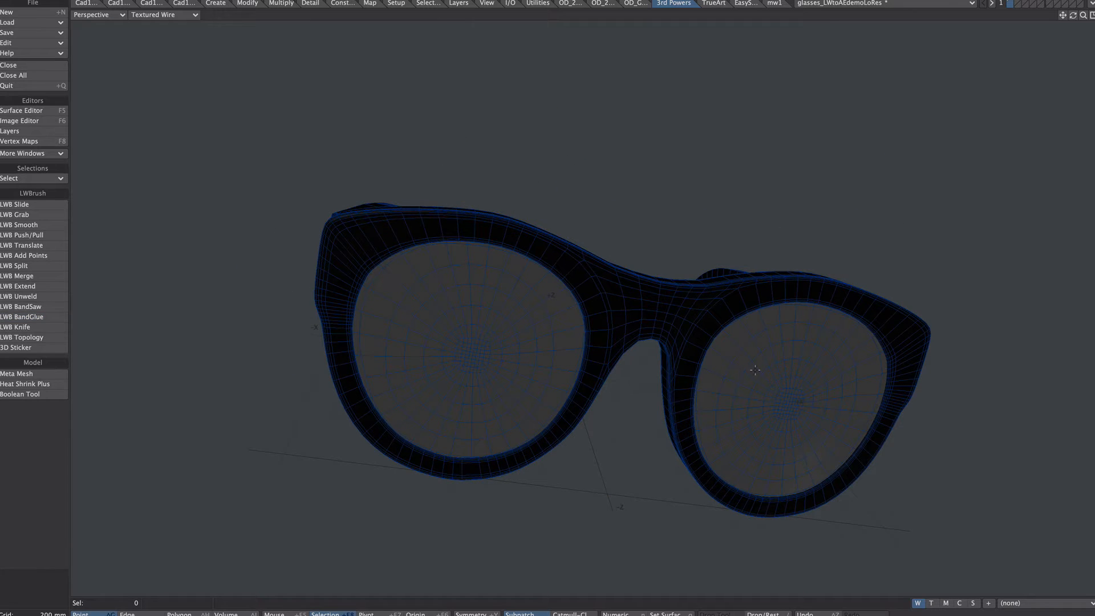
{"action": "left_click", "coordinate": [783, 335]}
{"action": "left_click_drag", "start_coordinate": [788, 330], "coordinate": [697, 362]}
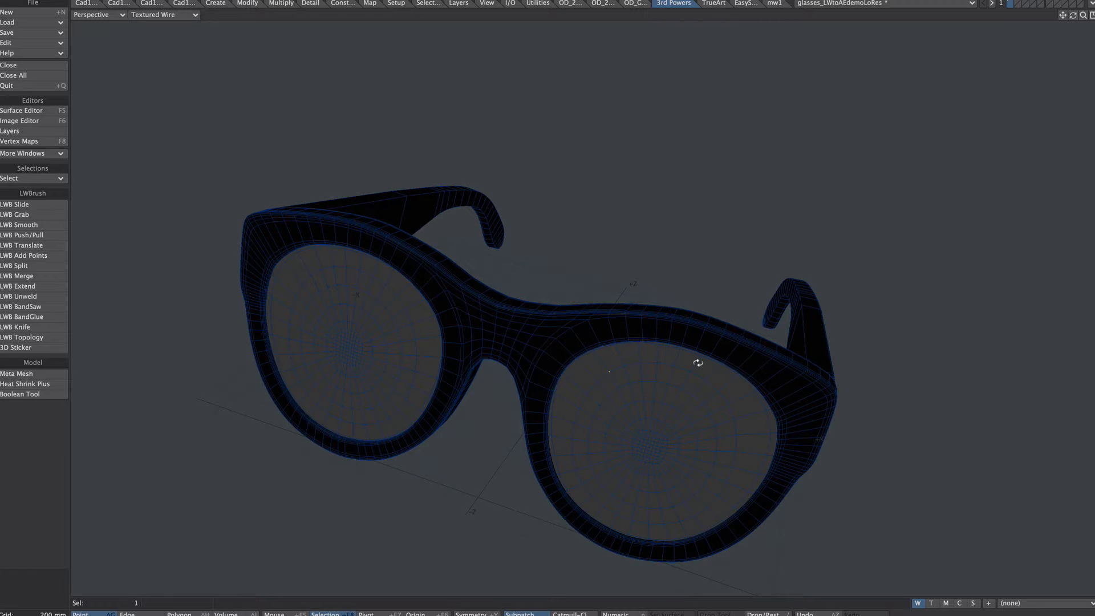
{"action": "left_click", "coordinate": [676, 184]}
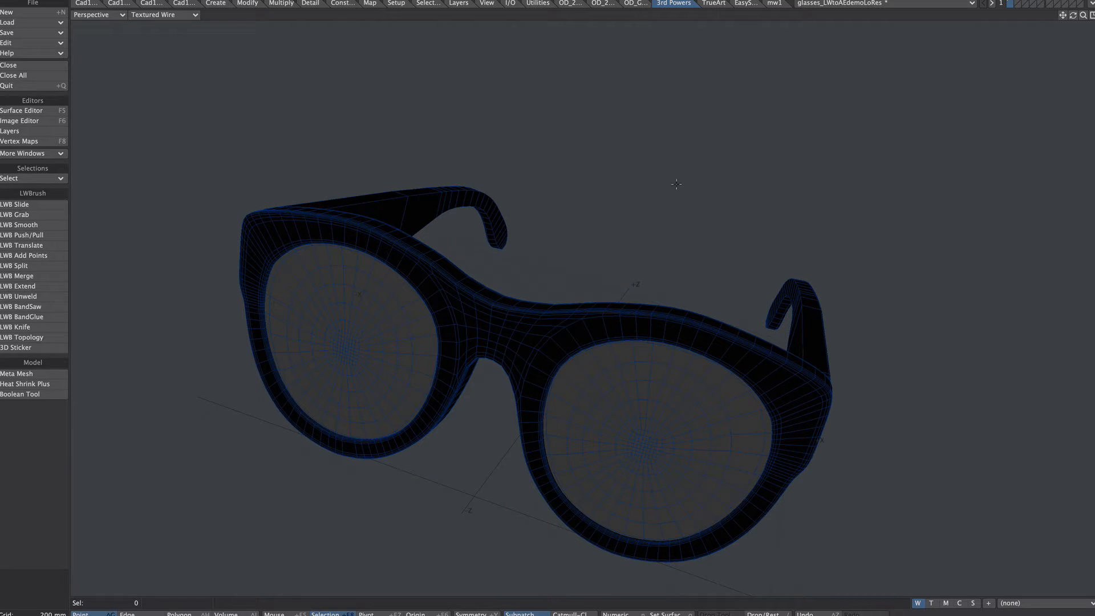
Review the OBJ settings in the general options and open the OBJ Export Scale for editing
{"action": "key", "text": "o"}
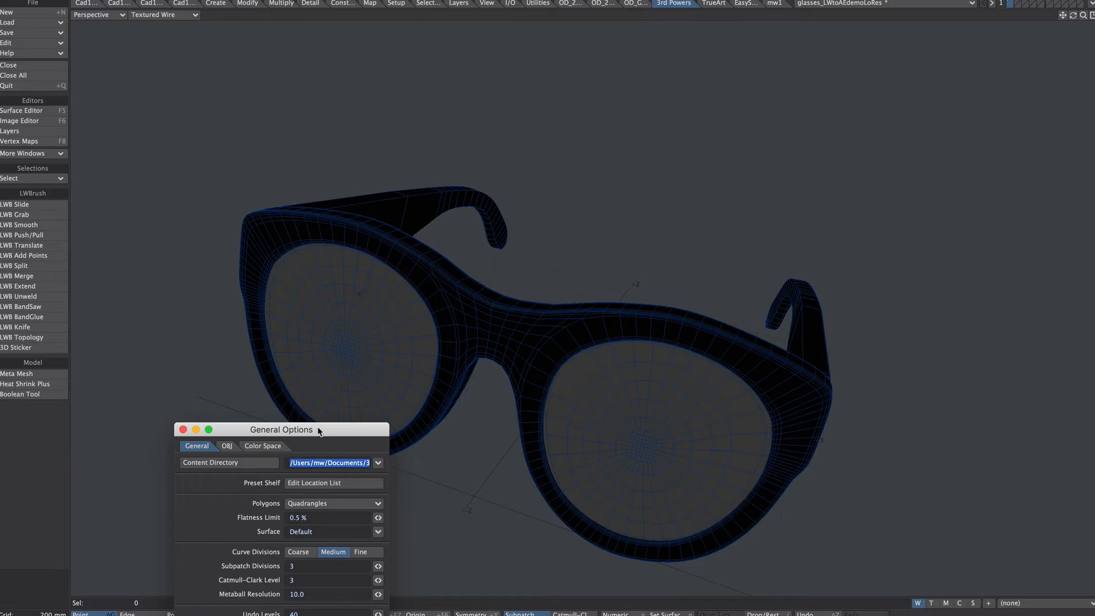
{"action": "left_click_drag", "start_coordinate": [386, 428], "coordinate": [598, 132]}
{"action": "left_click", "coordinate": [508, 147]}
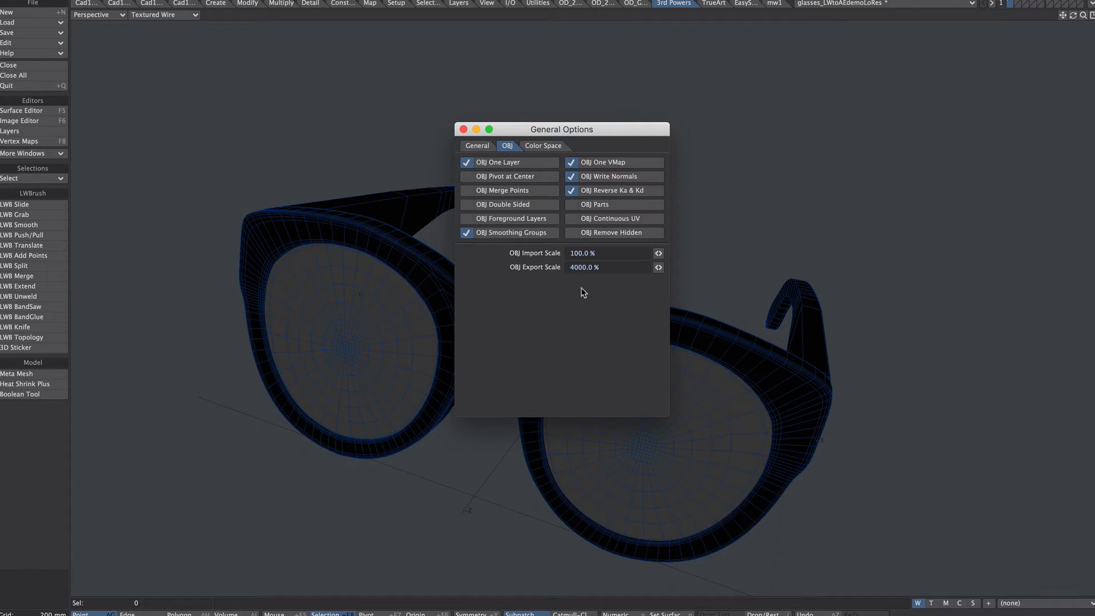
{"action": "left_click", "coordinate": [608, 268]}
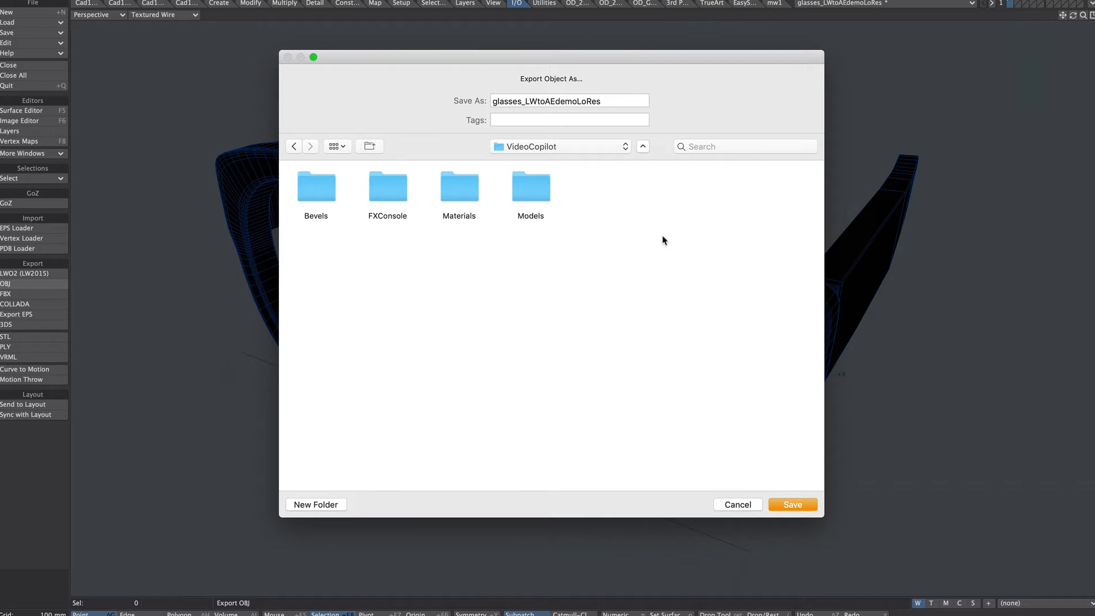
Create a folder named glasses inside the VideoCopilot Models folder for the OBJ export of glasses_LWtoAEdemoLoRes
{"action": "double_click", "coordinate": [539, 189]}
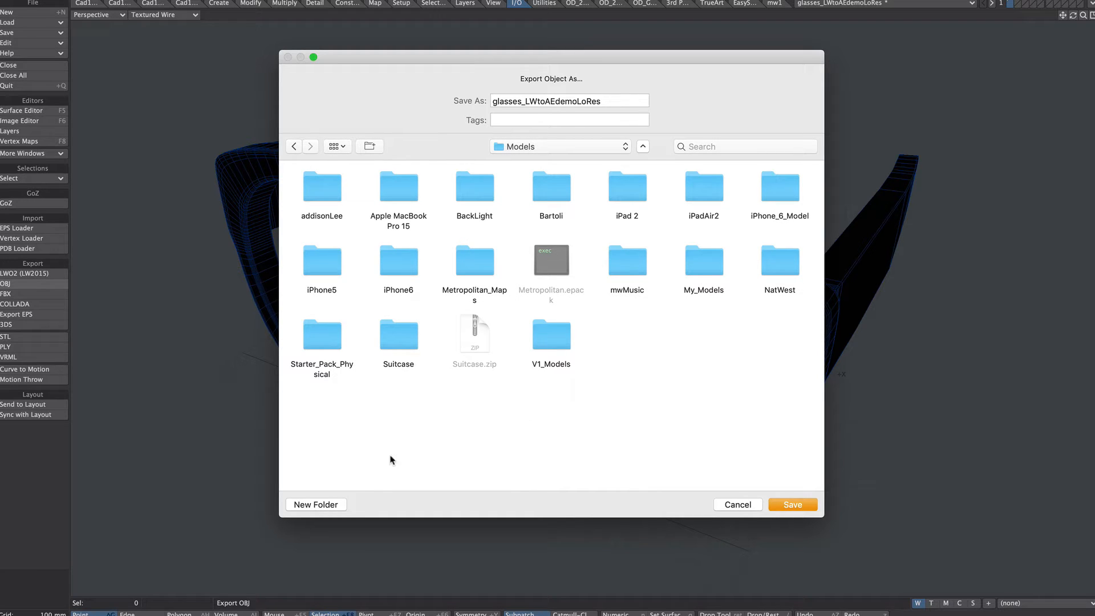
{"action": "left_click", "coordinate": [312, 506]}
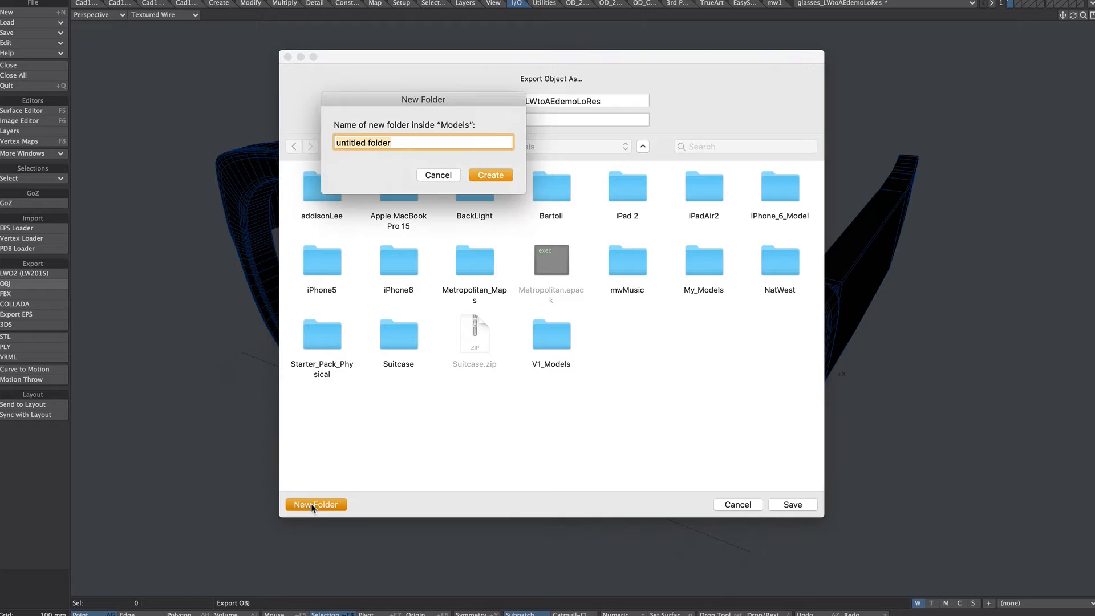
{"action": "type", "text": "glasses"}
{"action": "key", "text": "Return"}
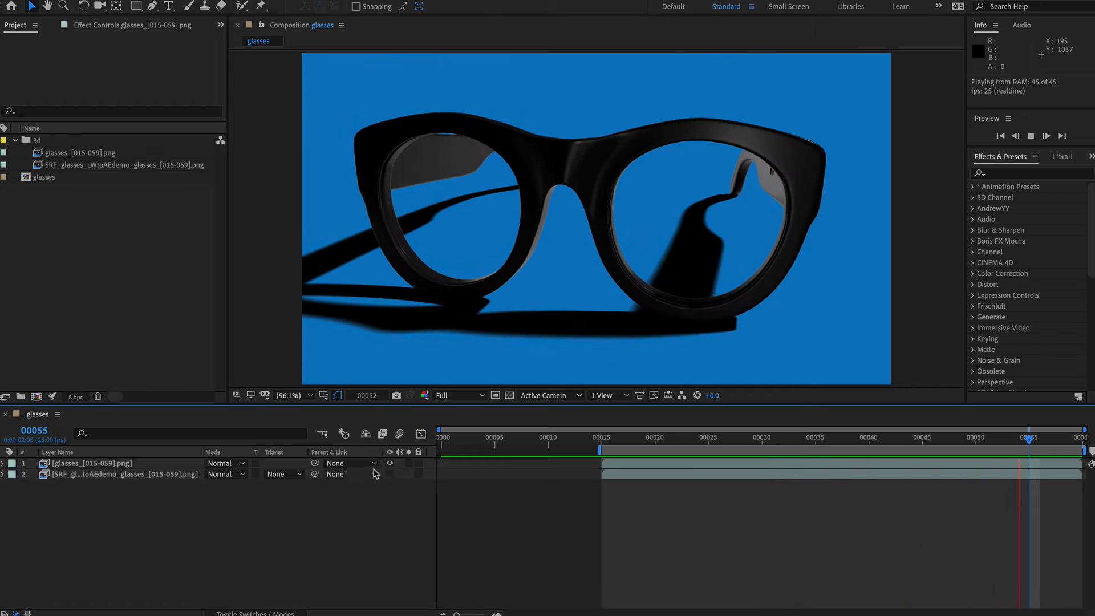
In After Effects, view the SRF_glasses matte layer without the glasses layer, and show the glasses layer again
{"action": "left_click", "coordinate": [390, 474]}
{"action": "left_click", "coordinate": [390, 463]}
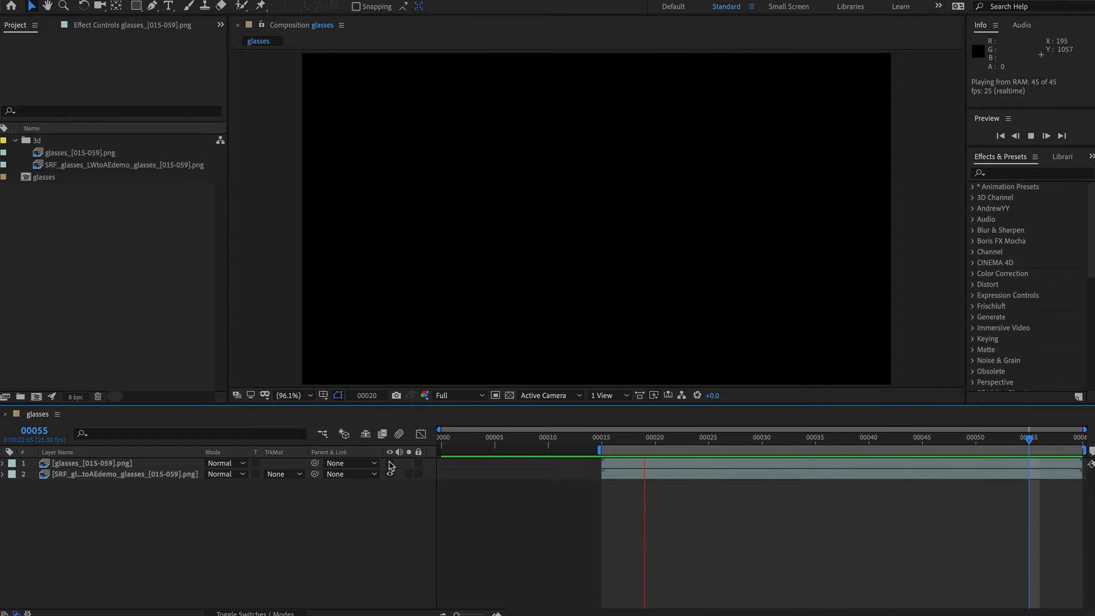
{"action": "left_click", "coordinate": [390, 463]}
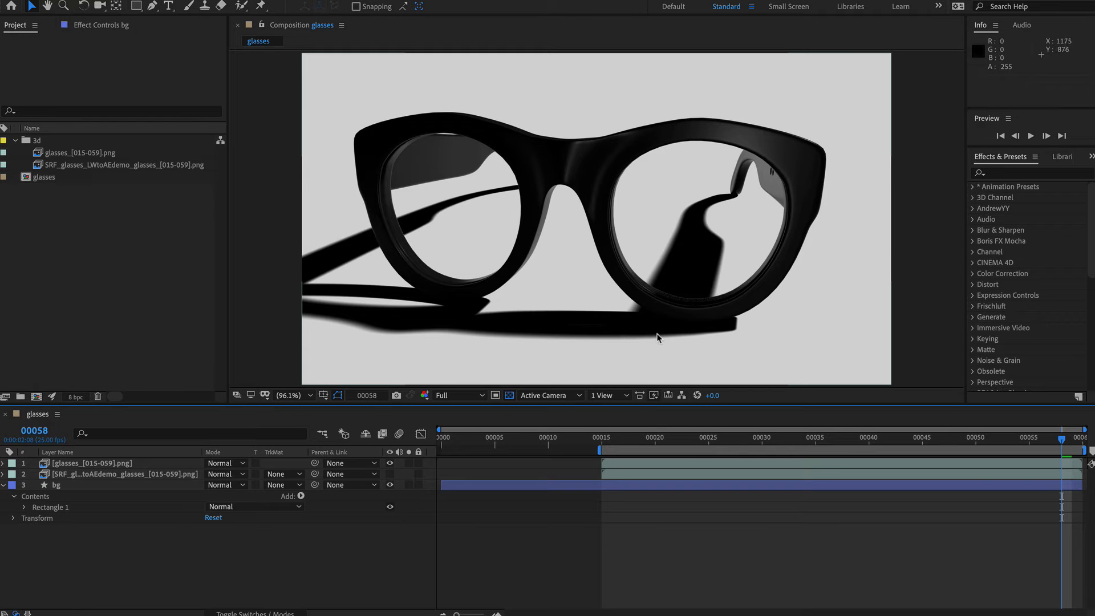
Rename the glasses_[015-059].png layer as glasses
{"action": "left_click", "coordinate": [129, 466]}
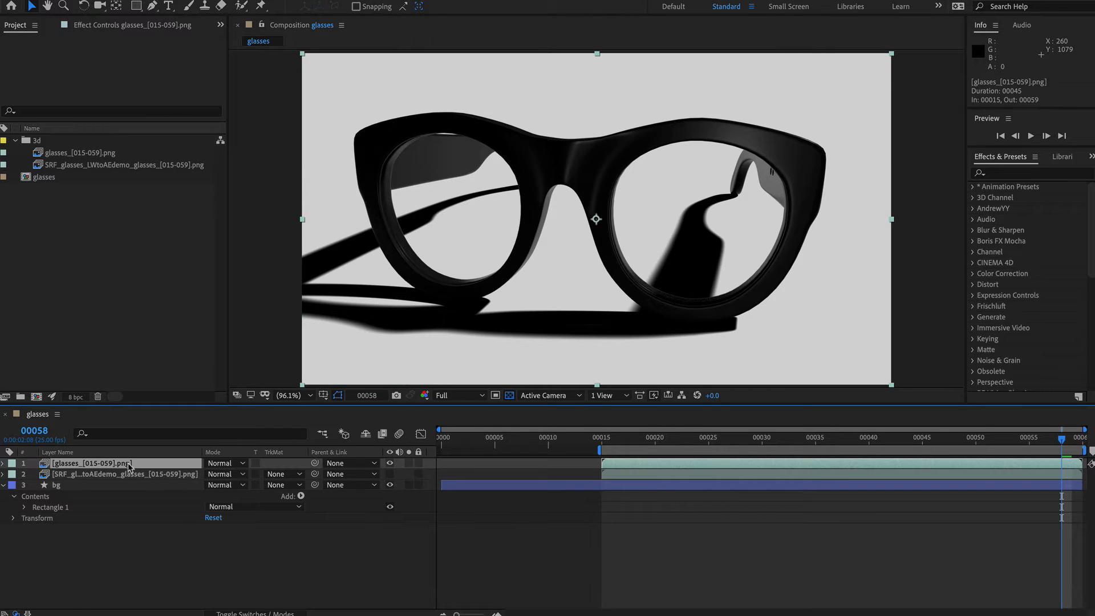
{"action": "key", "text": "Return"}
{"action": "type", "text": "glasses"}
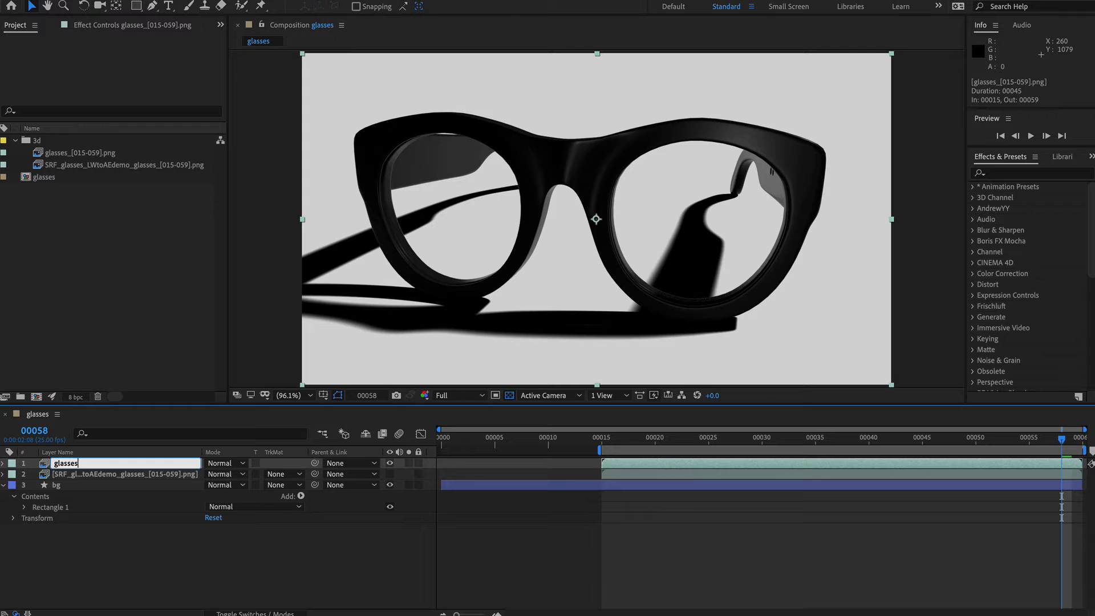
{"action": "key", "text": "Return"}
Search the effects for "set" and apply Set Matte to the glasses layer
{"action": "key", "text": "ctrl+space"}
{"action": "type", "text": "set"}
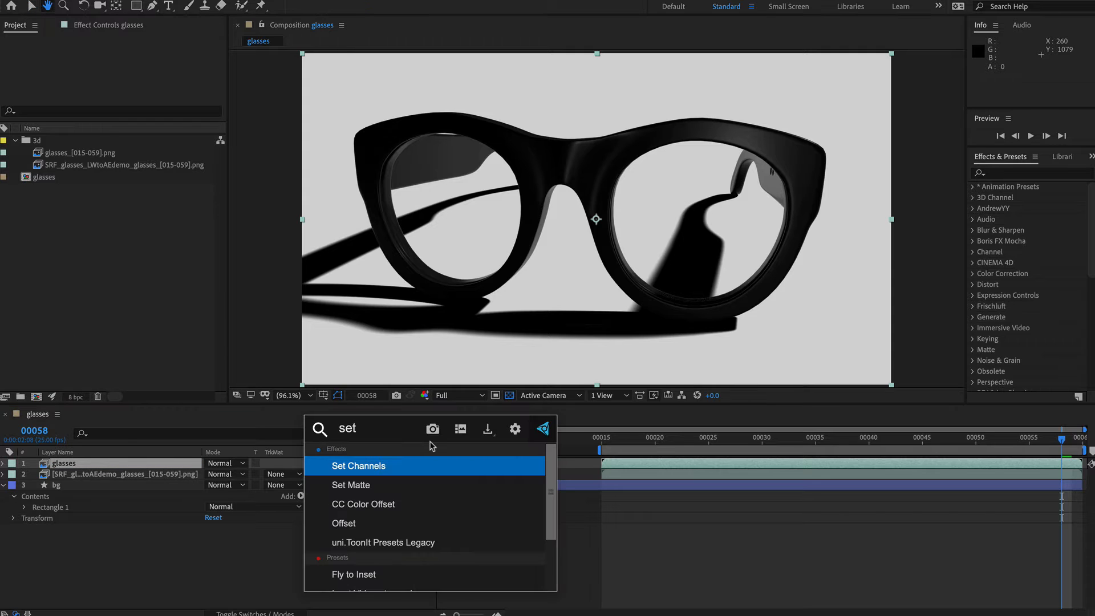
{"action": "key", "text": "Down"}
{"action": "key", "text": "Return"}
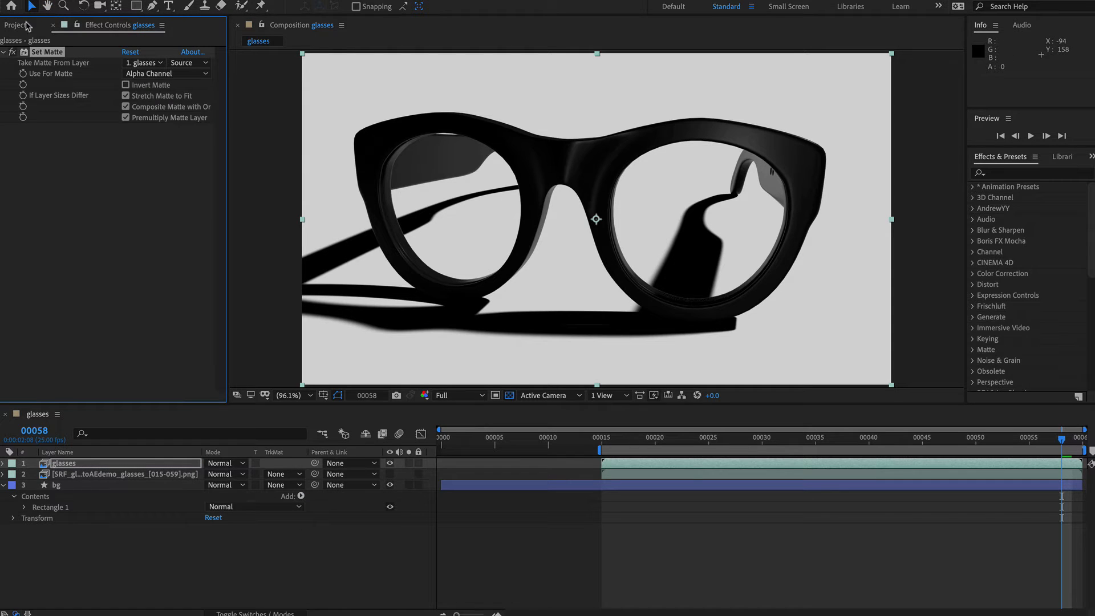
Make Set Matte use the SRF_glasses layer's Luminance as the matte, and check the result by toggling the glasses layer's visibility
{"action": "left_click", "coordinate": [159, 63]}
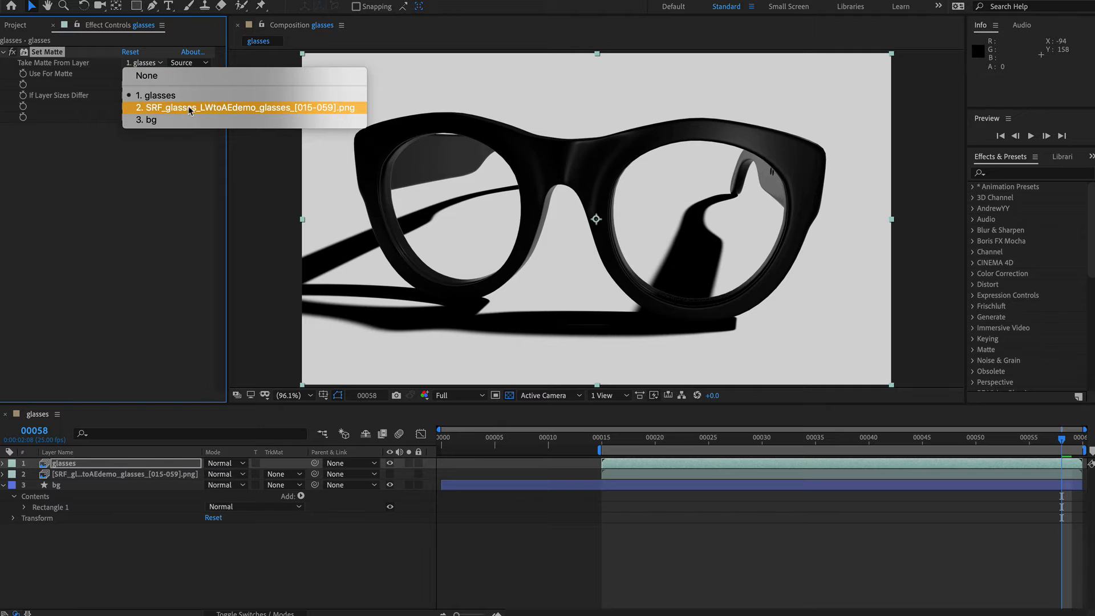
{"action": "left_click", "coordinate": [223, 109]}
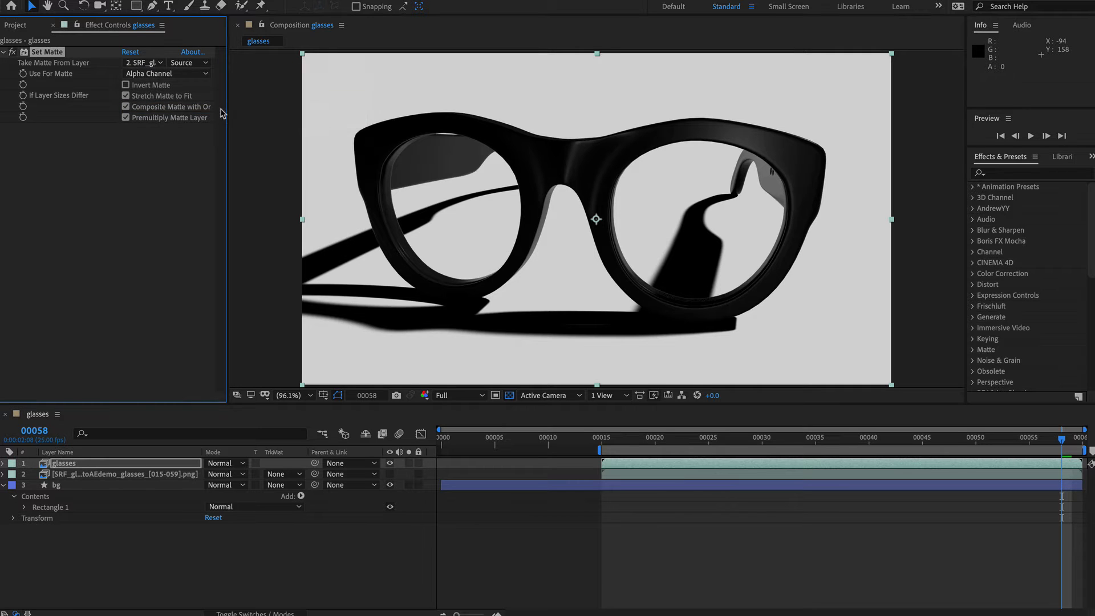
{"action": "left_click", "coordinate": [165, 74]}
{"action": "left_click", "coordinate": [174, 137]}
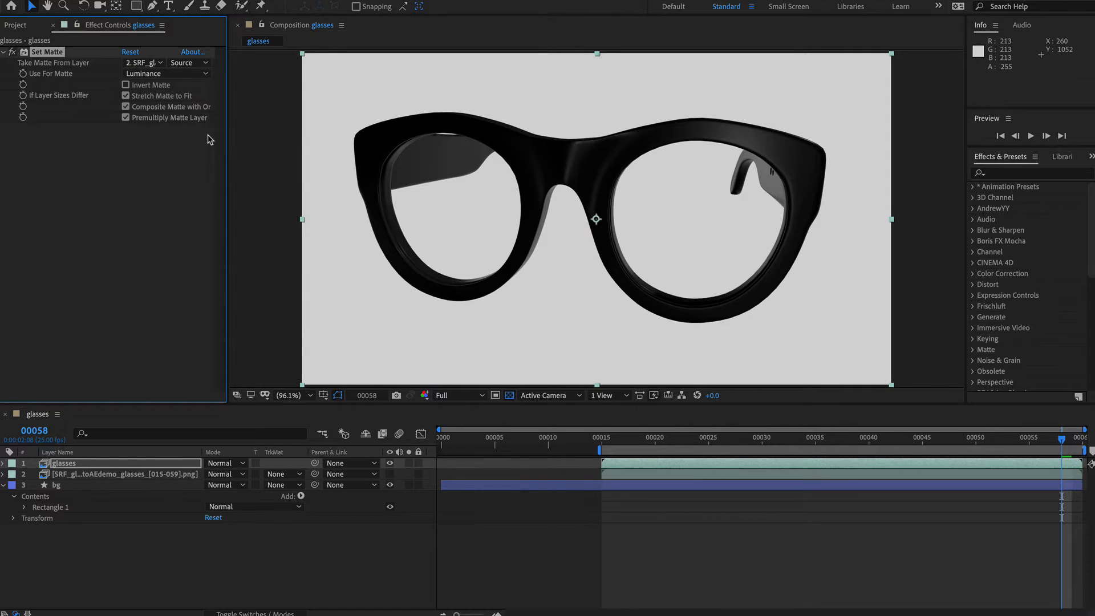
{"action": "left_click", "coordinate": [389, 463]}
{"action": "left_click", "coordinate": [388, 464]}
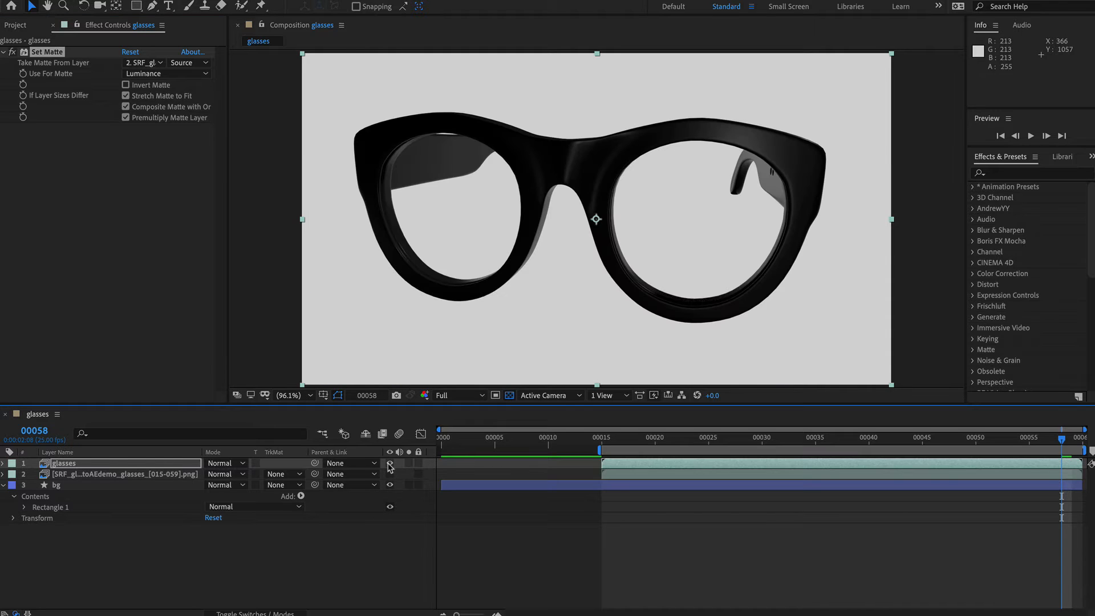
Duplicate the glasses layer and place the copy directly beneath the original
{"action": "left_click", "coordinate": [64, 464]}
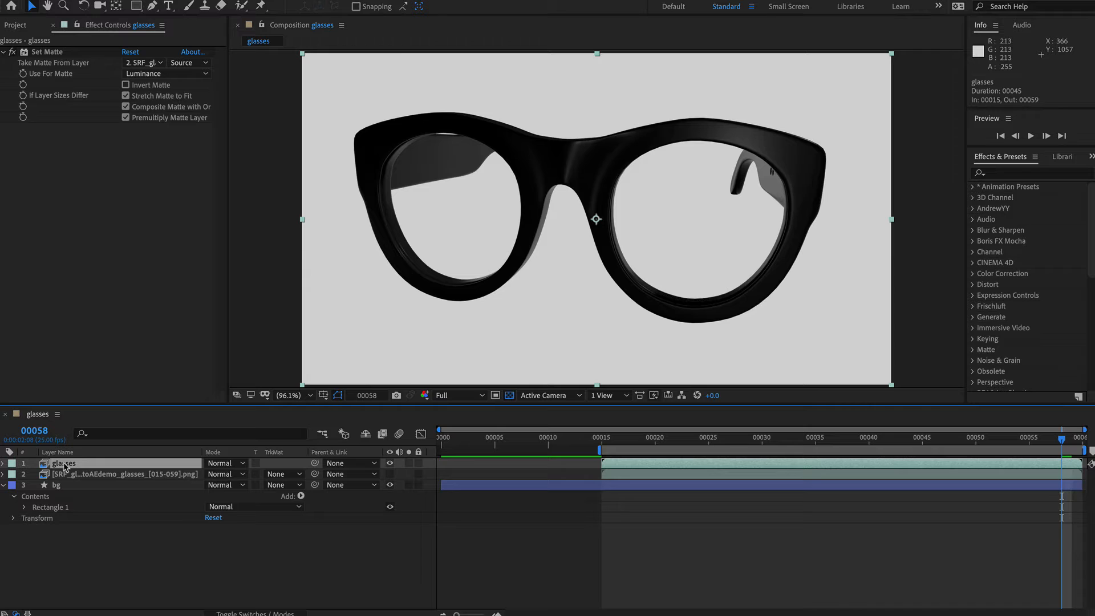
{"action": "key", "text": "ctrl+d"}
{"action": "left_click_drag", "start_coordinate": [64, 464], "coordinate": [63, 481]}
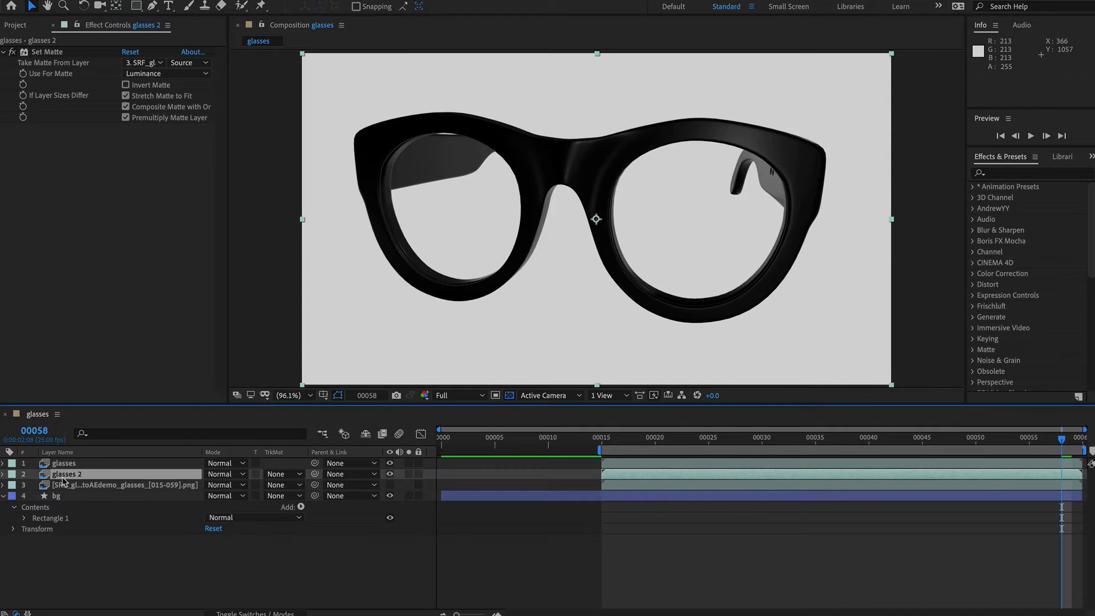
Rename the glasses 2 layer as LW shadows
{"action": "left_click", "coordinate": [66, 477]}
{"action": "key", "text": "Return"}
{"action": "type", "text": "LW"}
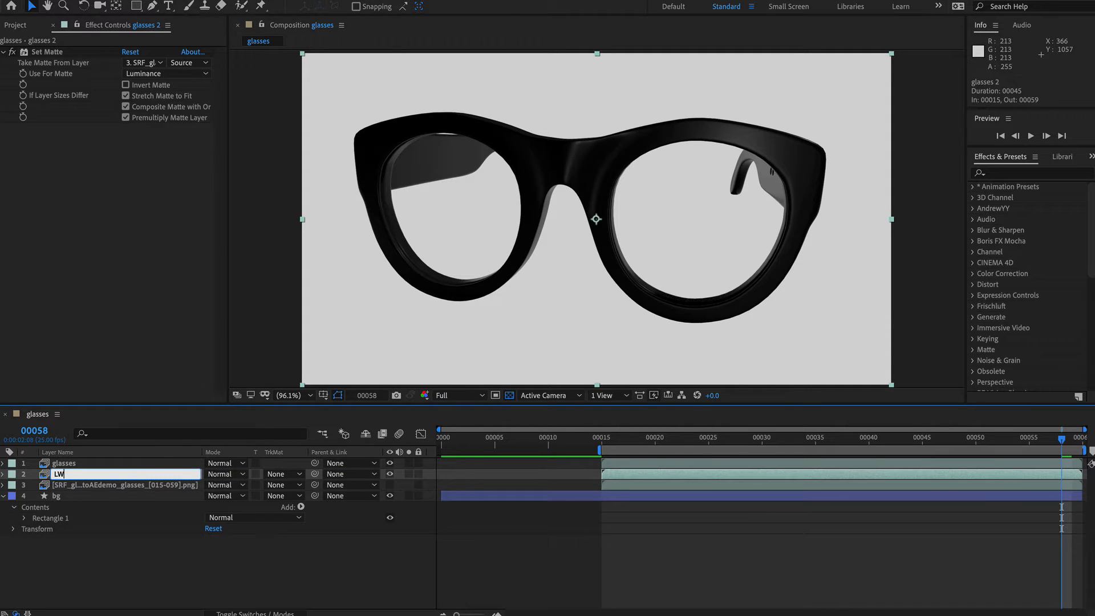
{"action": "type", "text": " shadows"}
{"action": "key", "text": "Return"}
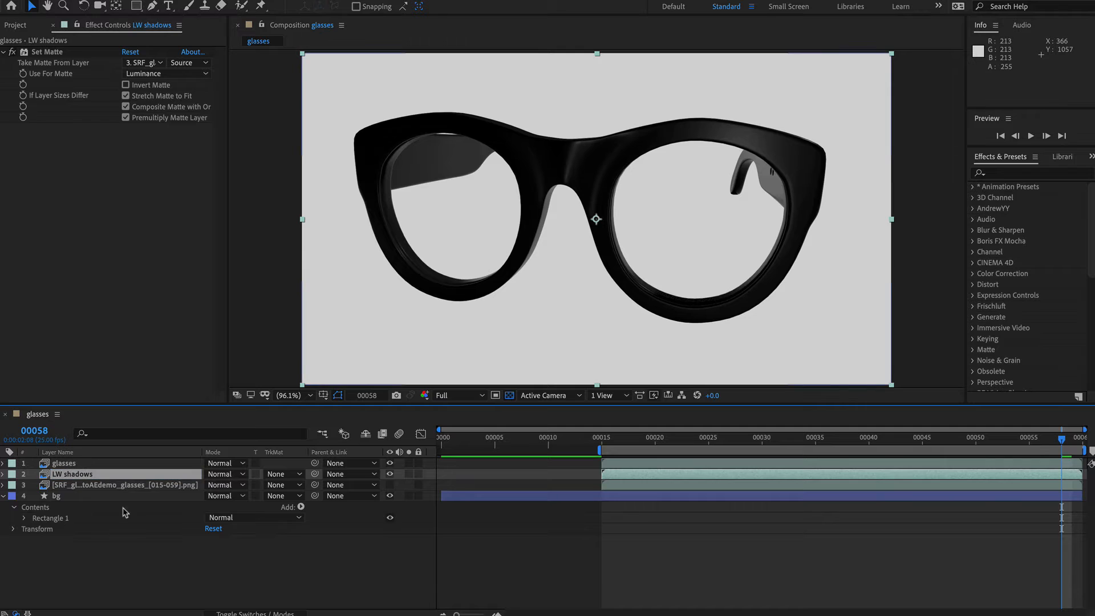
Invert the Set Matte on the LW shadows layer, check it by toggling layer visibility, and set the layer's opacity to 60%
{"action": "left_click", "coordinate": [125, 85]}
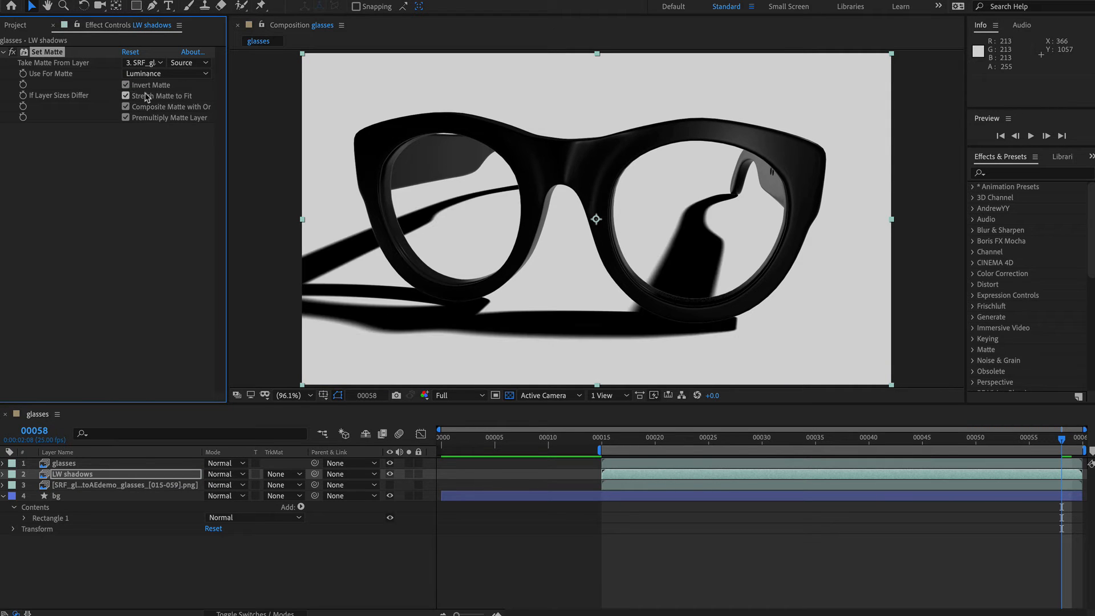
{"action": "left_click", "coordinate": [389, 474]}
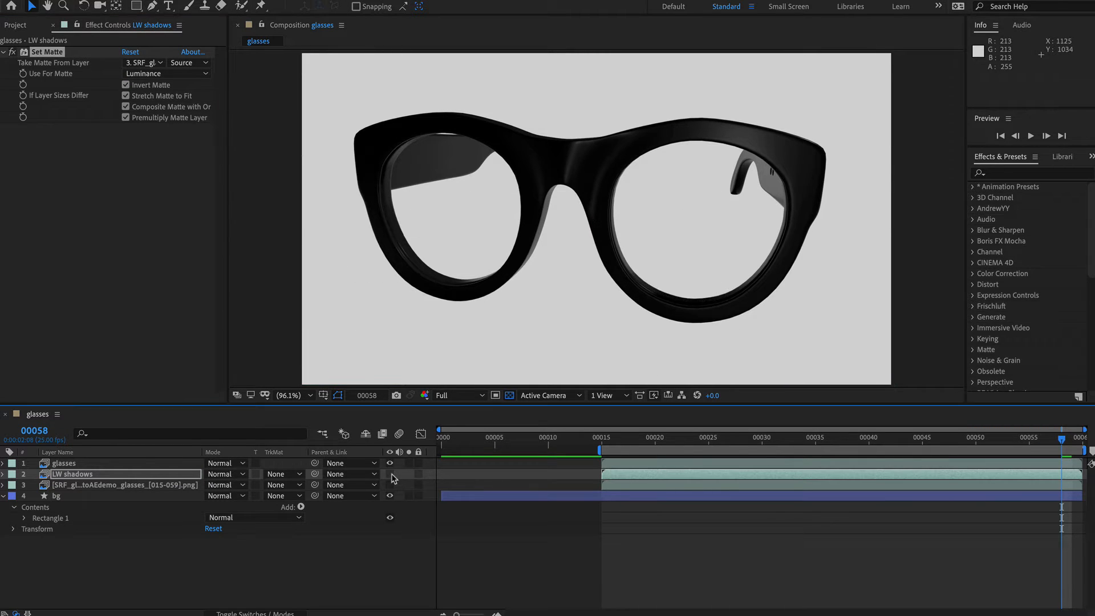
{"action": "left_click", "coordinate": [390, 474]}
{"action": "left_click", "coordinate": [390, 463]}
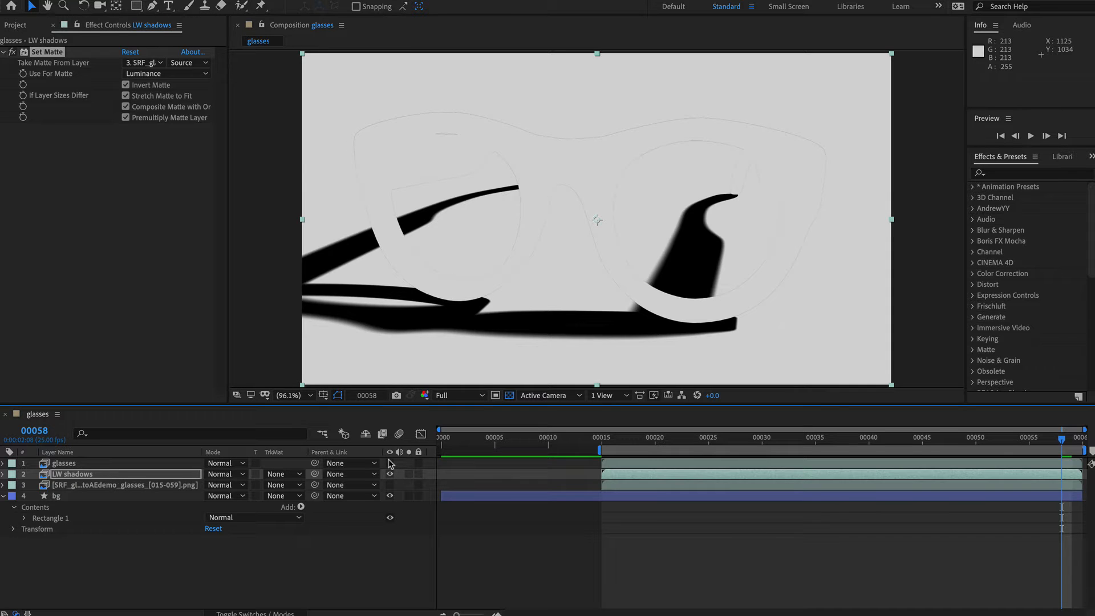
{"action": "left_click", "coordinate": [390, 463]}
{"action": "key", "text": "t"}
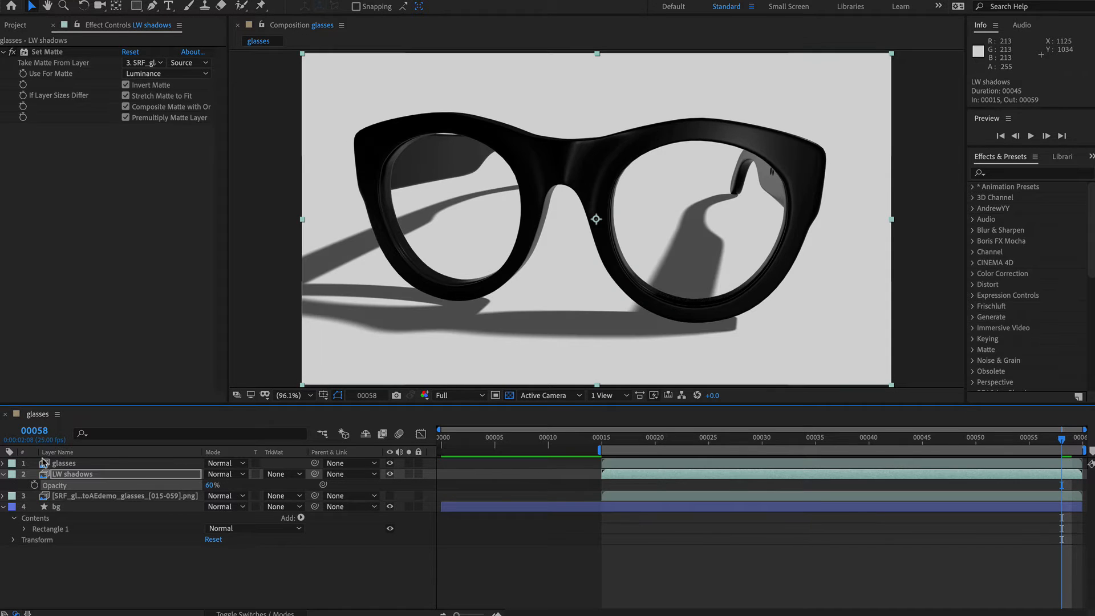
Apply Curves to the glasses layer and brighten it by raising the RGB curve's upper midtones and shadows
{"action": "left_click", "coordinate": [84, 464]}
{"action": "type", "text": "curves"}
{"action": "key", "text": "Return"}
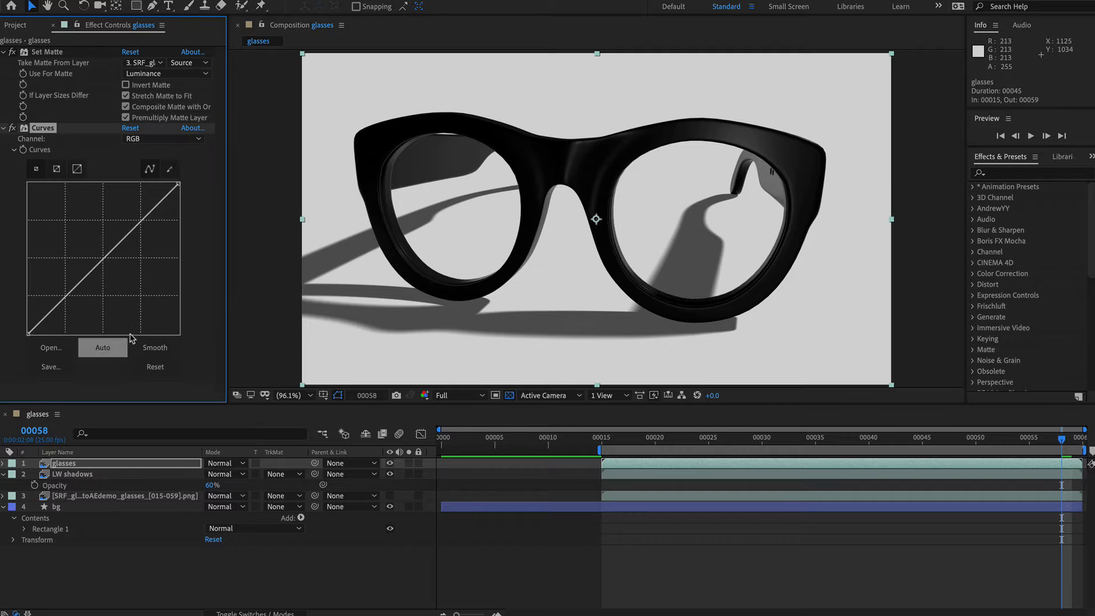
{"action": "left_click_drag", "start_coordinate": [118, 244], "coordinate": [119, 223]}
{"action": "left_click_drag", "start_coordinate": [64, 295], "coordinate": [60, 287]}
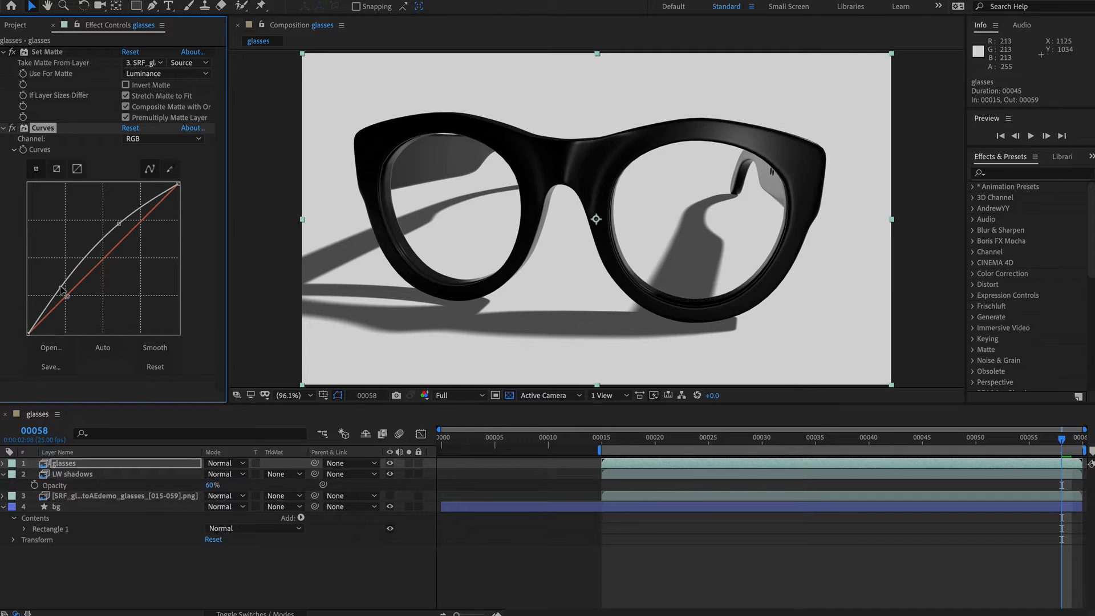
Switch to LightWave Layout and send the camera to After Effects with LWtoAE
{"action": "left_click", "coordinate": [804, 523]}
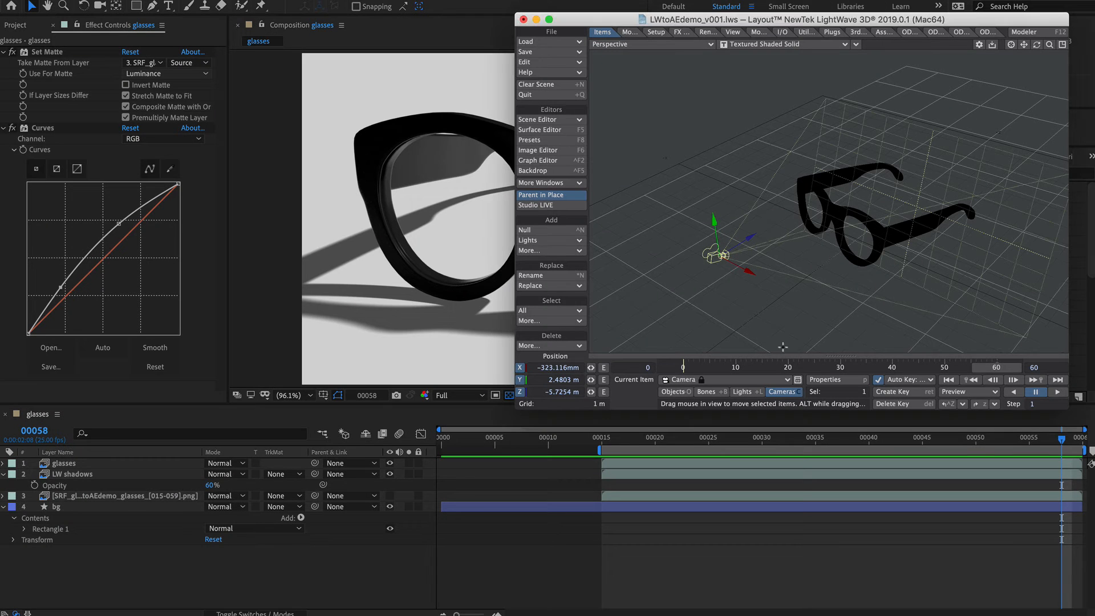
{"action": "left_click", "coordinate": [782, 33]}
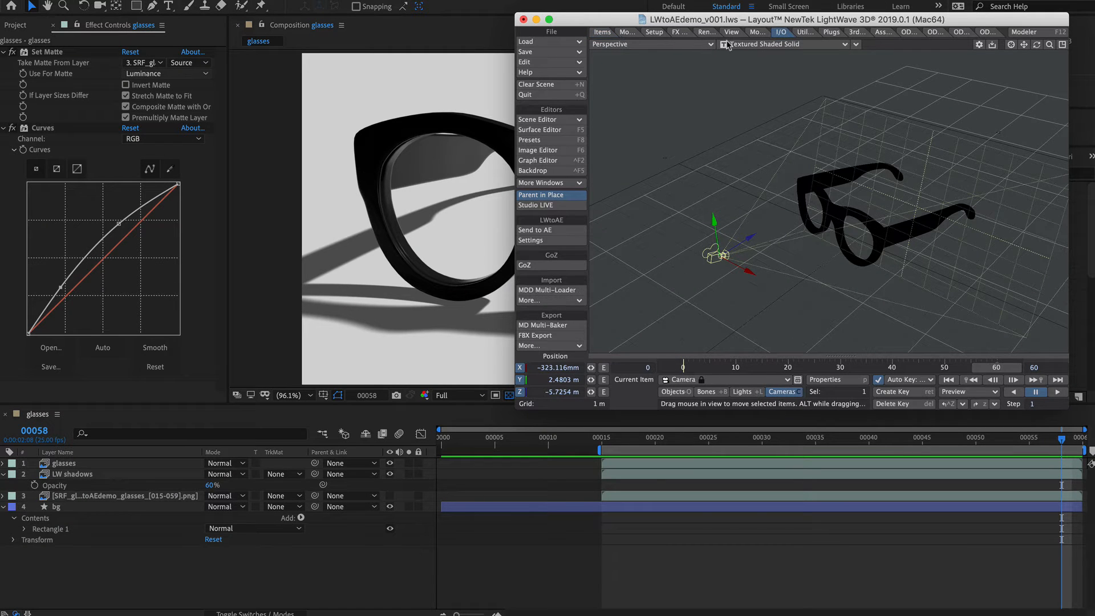
{"action": "left_click", "coordinate": [547, 231]}
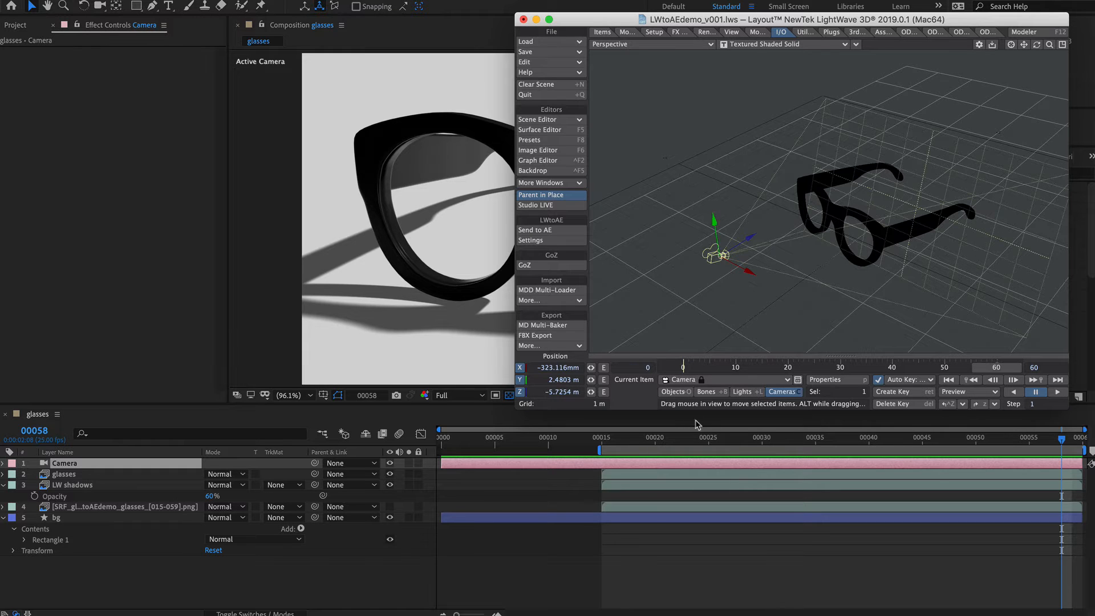
Select the glasses_LWtoAEdemo:glasses object, set the scene's end frame to 120, and send the object to After Effects
{"action": "left_click", "coordinate": [675, 391]}
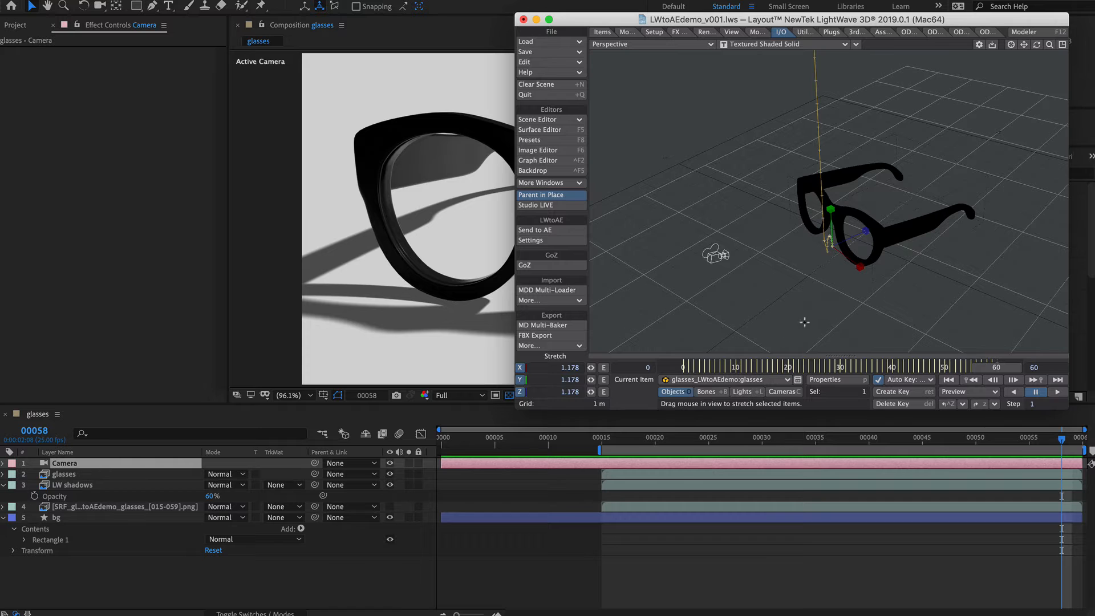
{"action": "left_click_drag", "start_coordinate": [869, 194], "coordinate": [806, 94]}
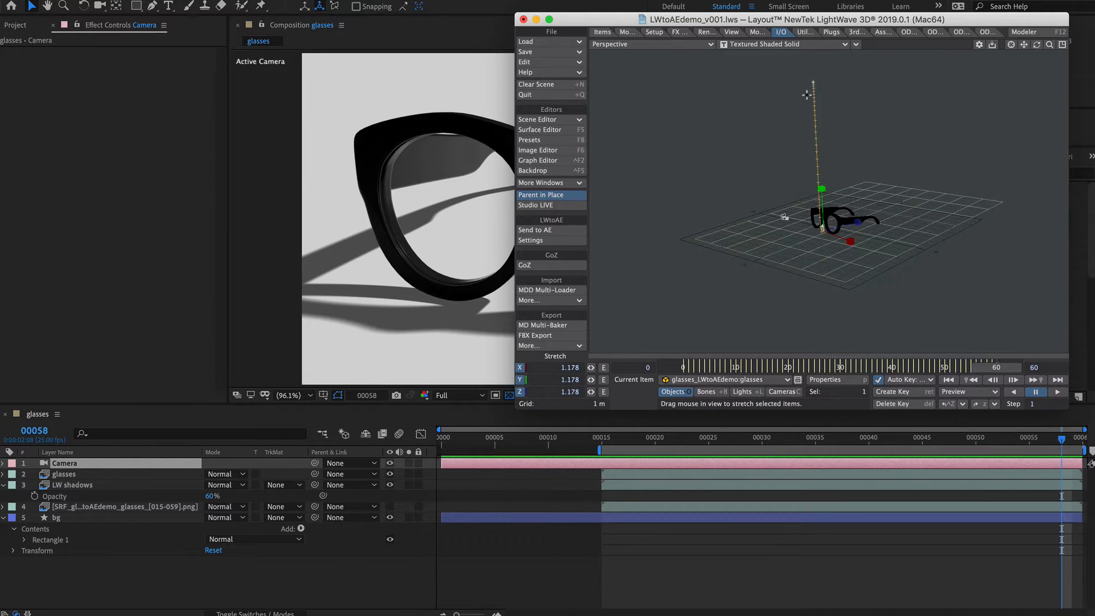
{"action": "left_click_drag", "start_coordinate": [854, 171], "coordinate": [927, 194]}
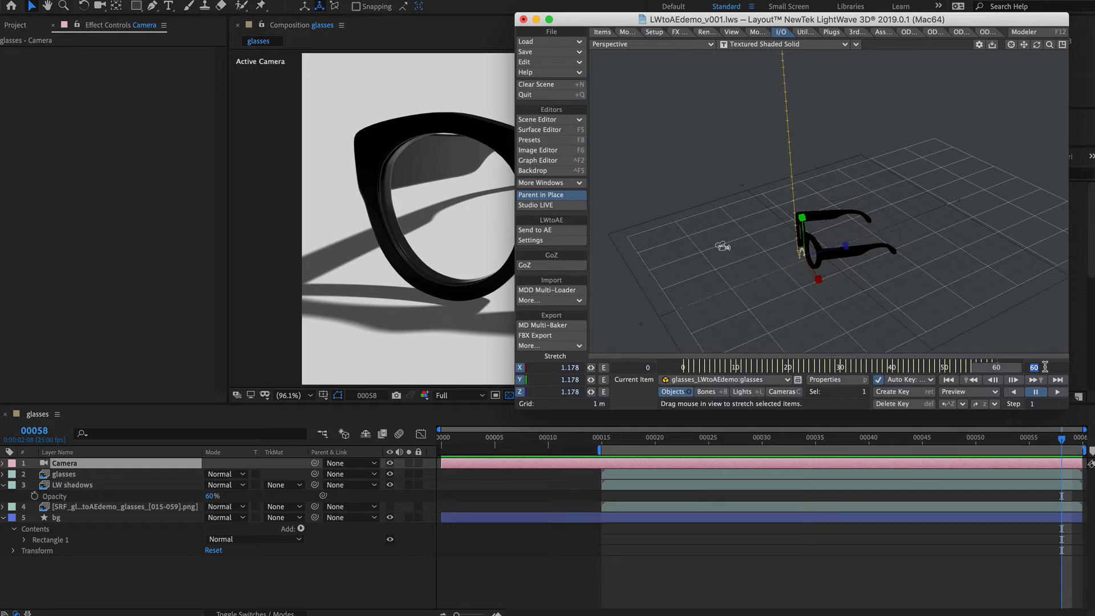
{"action": "type", "text": "120"}
{"action": "key", "text": "Return"}
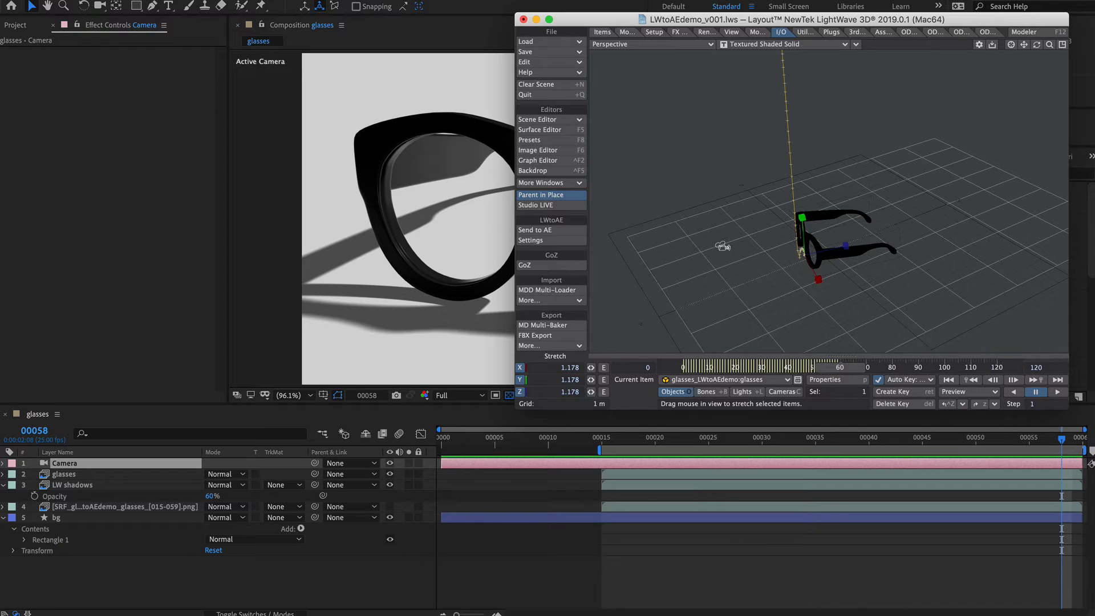
{"action": "left_click", "coordinate": [549, 234]}
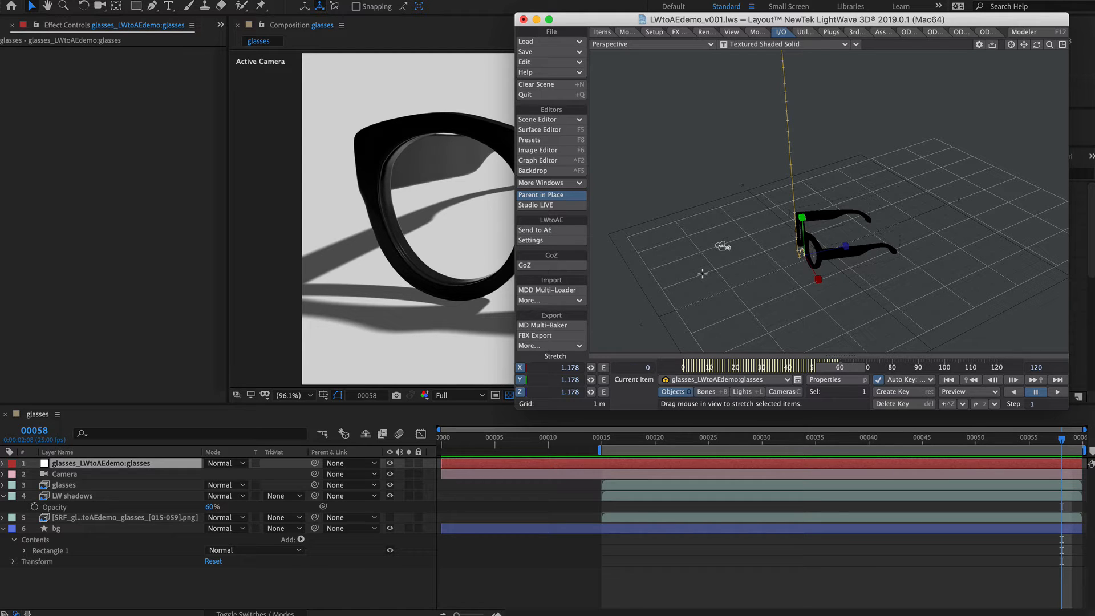
Switch to After Effects and create a comp-size solid named E3d
{"action": "left_click", "coordinate": [147, 584]}
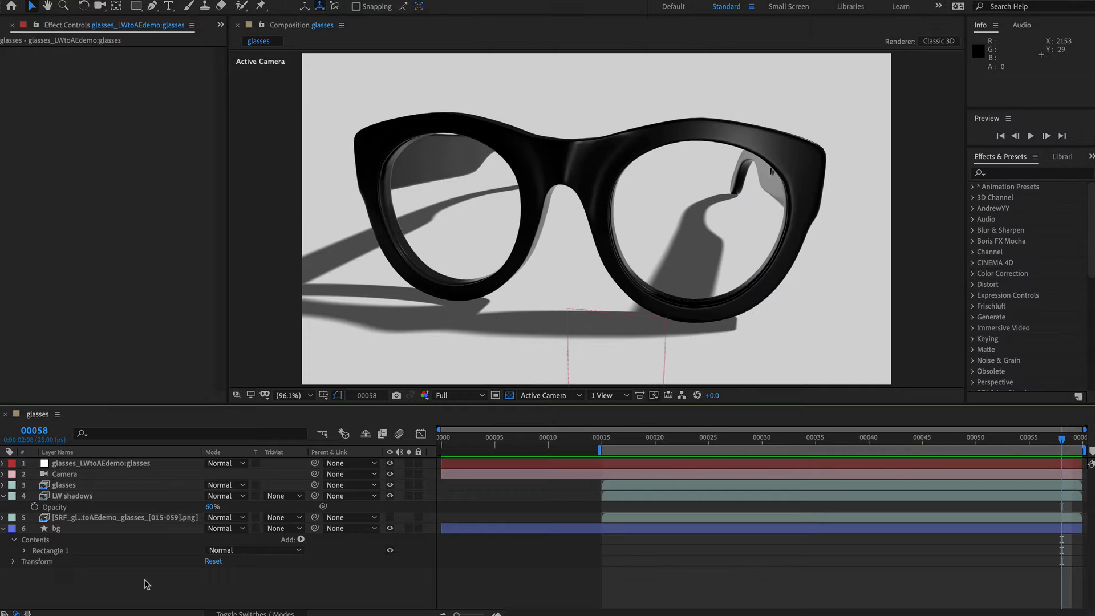
{"action": "key", "text": "ctrl+y"}
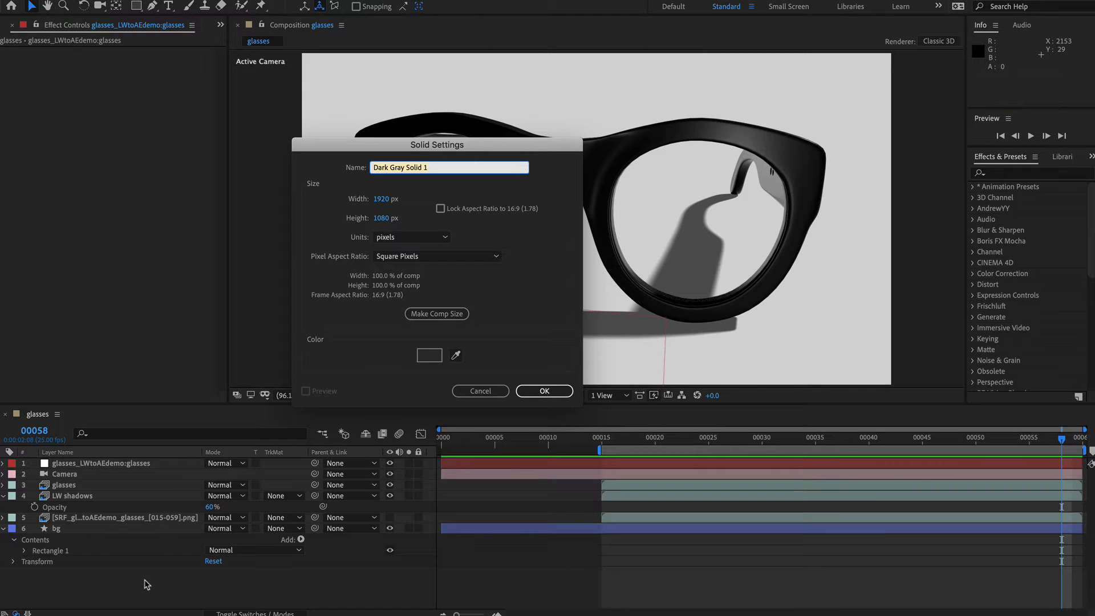
{"action": "type", "text": "E3d"}
{"action": "key", "text": "Return"}
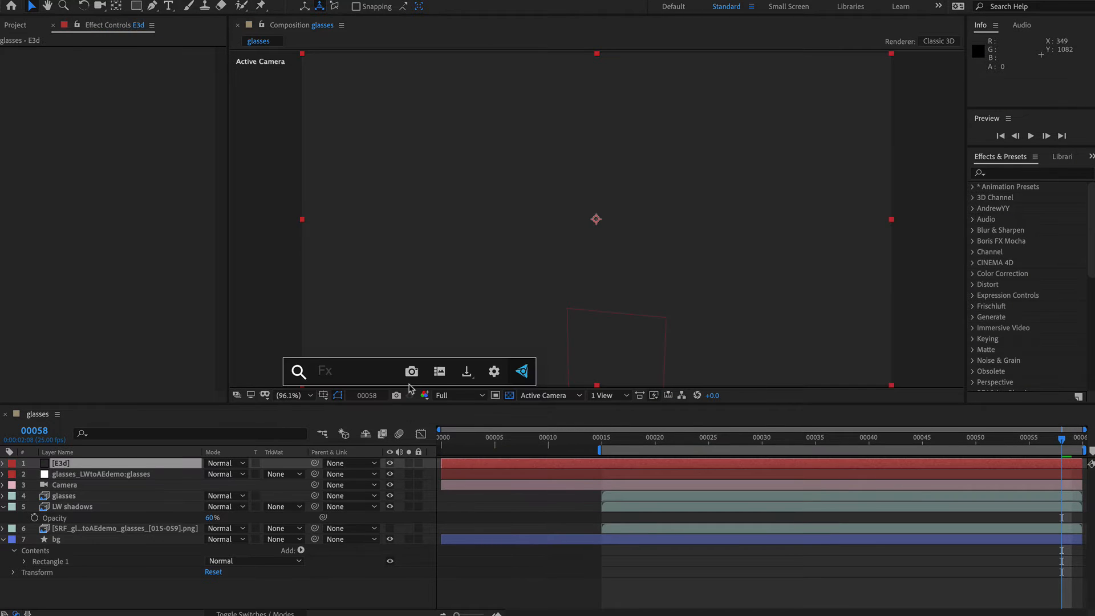
Apply the Element effect to the E3d solid and open its Scene Setup
{"action": "type", "text": "ele"}
{"action": "key", "text": "Return"}
{"action": "left_click", "coordinate": [91, 91]}
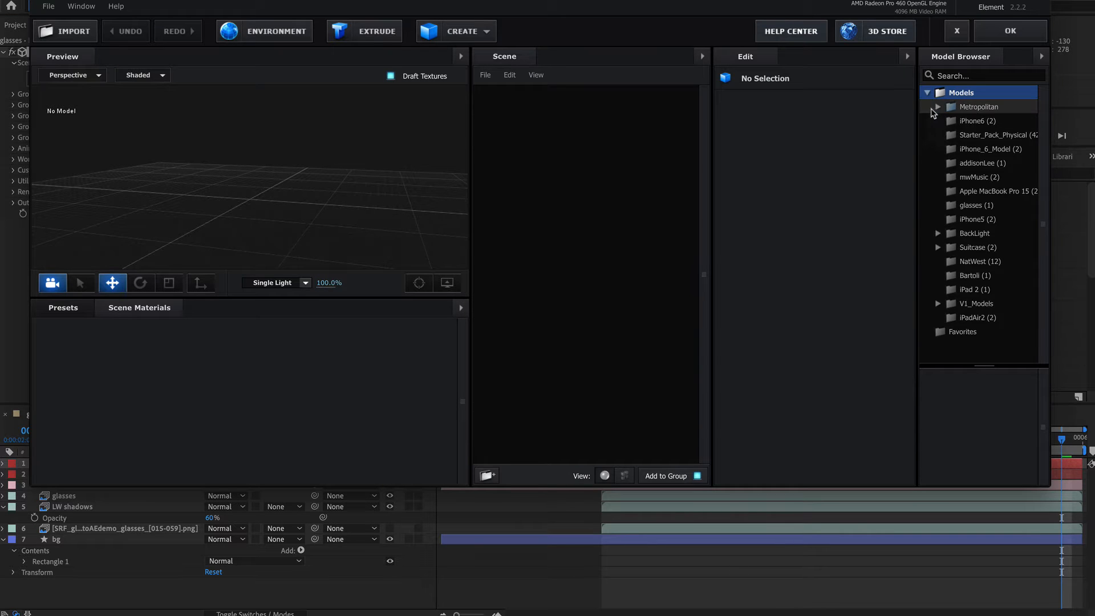
Import the glasses_LWtoAEdemoLoRes model from the glasses folder with Force Alignment set to From Model
{"action": "left_click", "coordinate": [979, 205]}
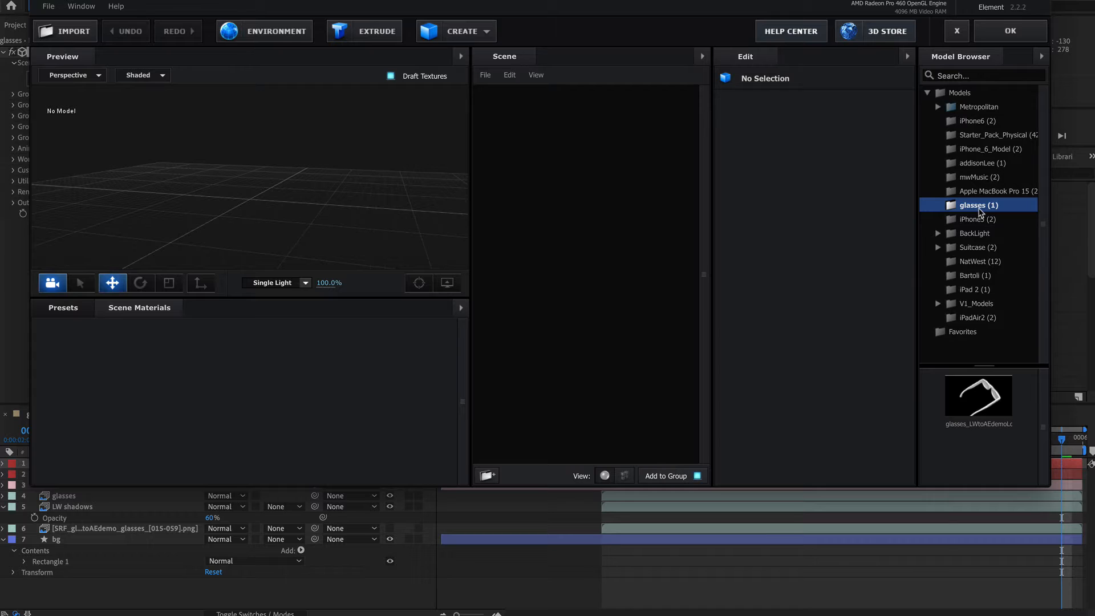
{"action": "left_click", "coordinate": [982, 400]}
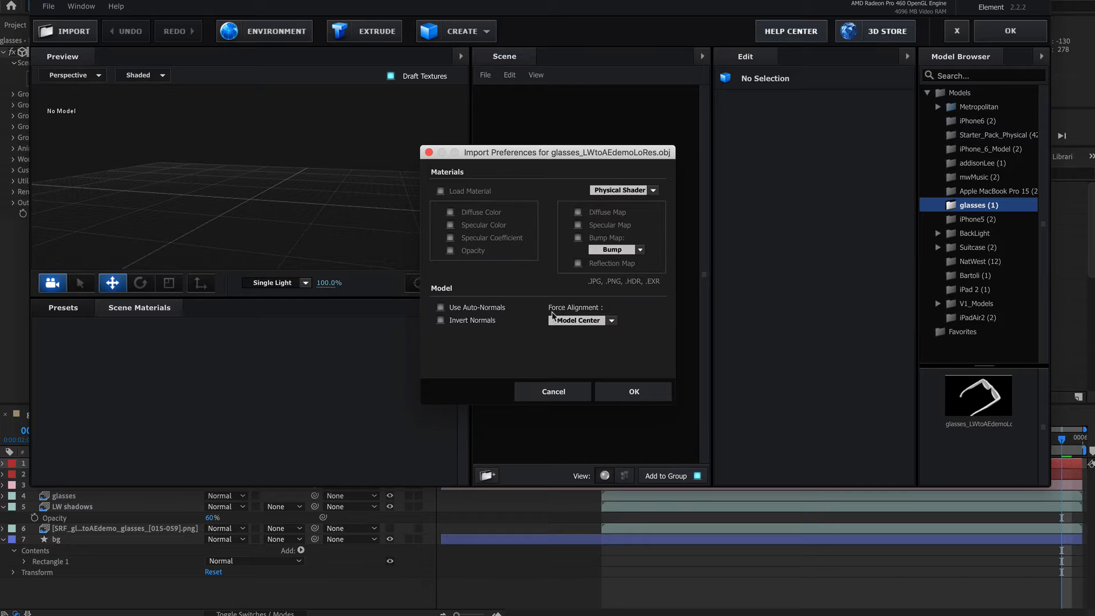
{"action": "left_click", "coordinate": [610, 320]}
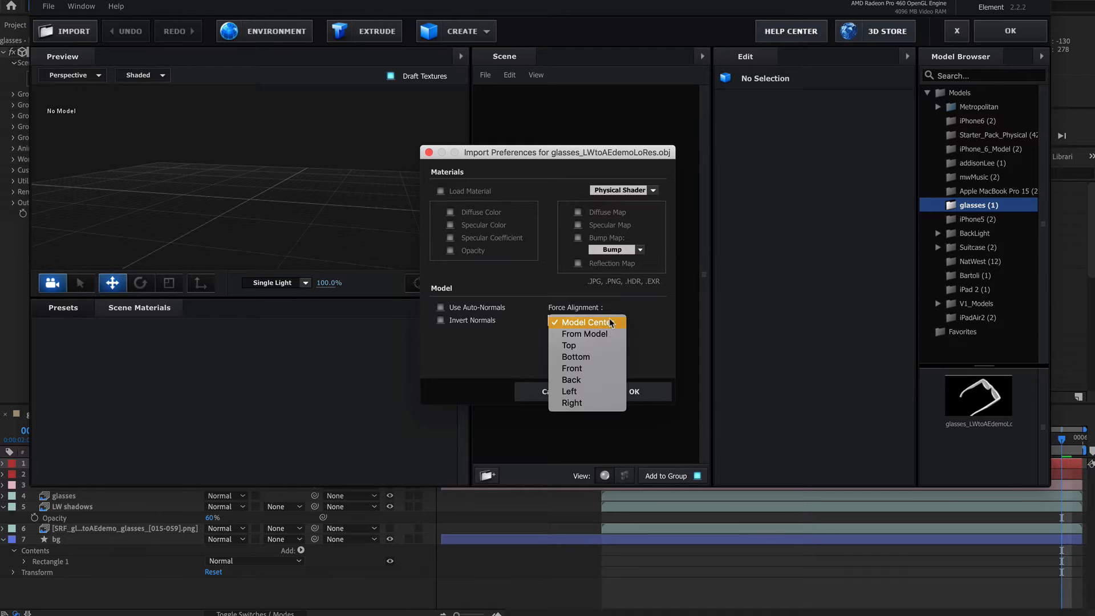
{"action": "left_click", "coordinate": [581, 334]}
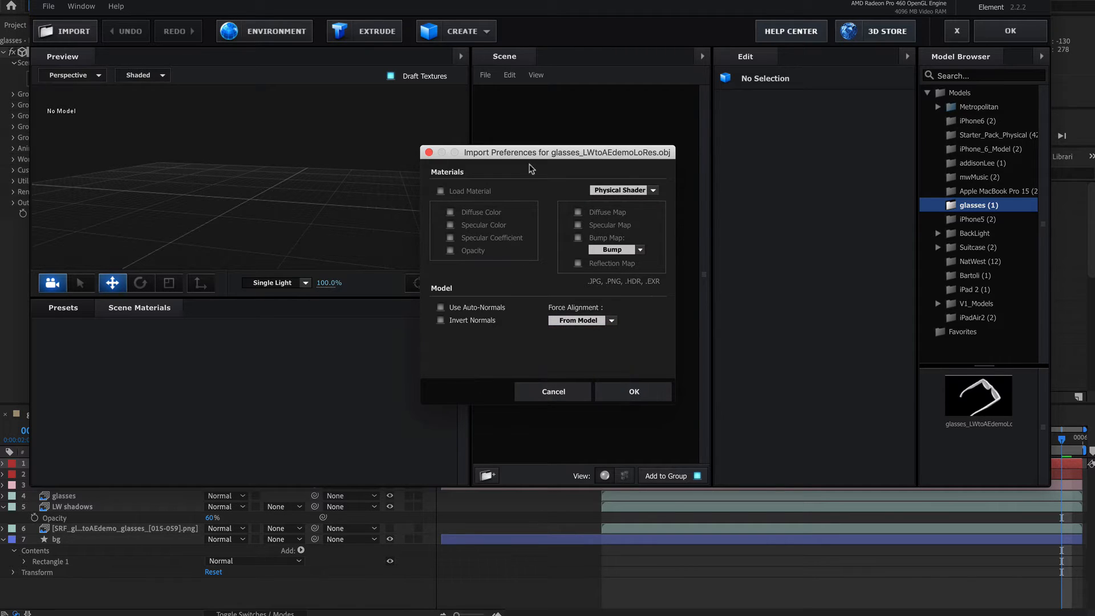
{"action": "left_click", "coordinate": [627, 394]}
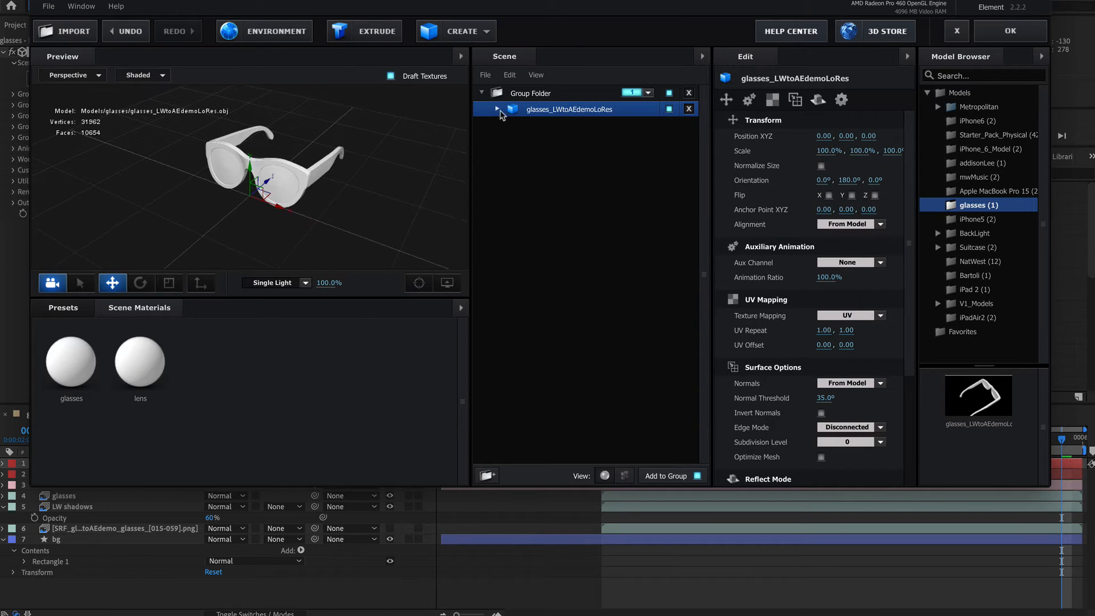
Compare the glasses model with Normalize Size on and off, leave it off, and hide the model's lens material
{"action": "left_click", "coordinate": [498, 110]}
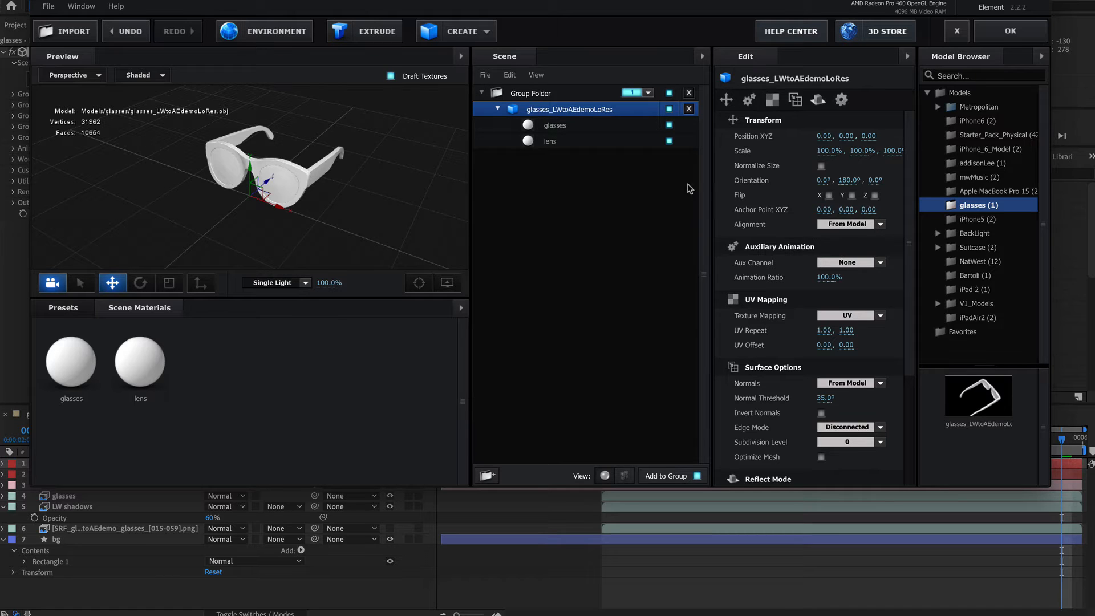
{"action": "left_click", "coordinate": [821, 166]}
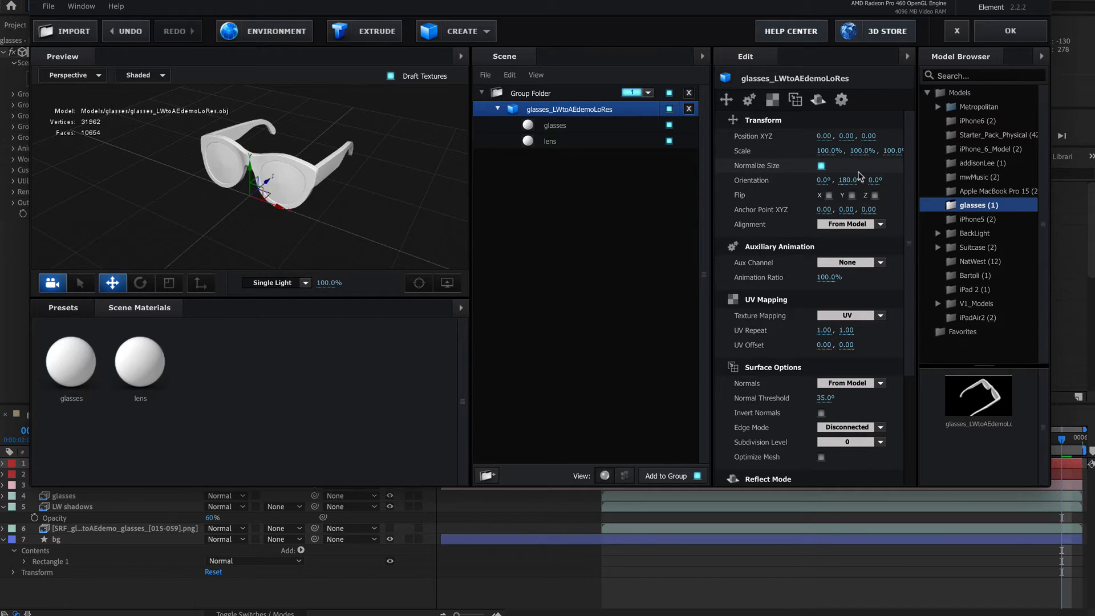
{"action": "left_click", "coordinate": [821, 166]}
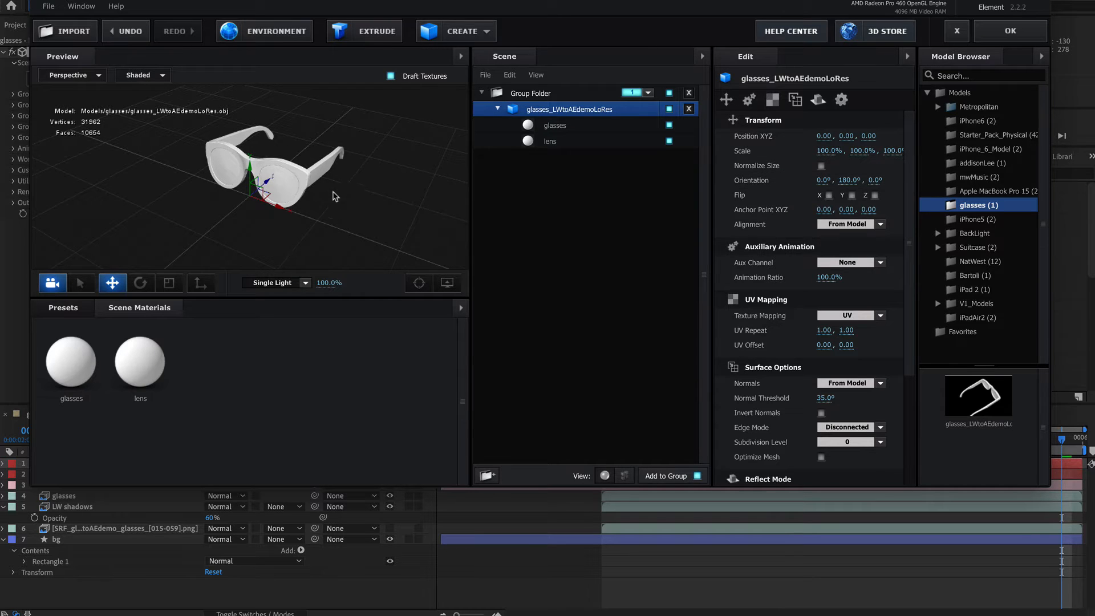
{"action": "mouse_move", "coordinate": [349, 203]}
{"action": "left_mouse_down"}
{"action": "mouse_move", "coordinate": [317, 165]}
{"action": "mouse_move", "coordinate": [333, 196]}
{"action": "mouse_move", "coordinate": [359, 197]}
{"action": "left_mouse_up"}
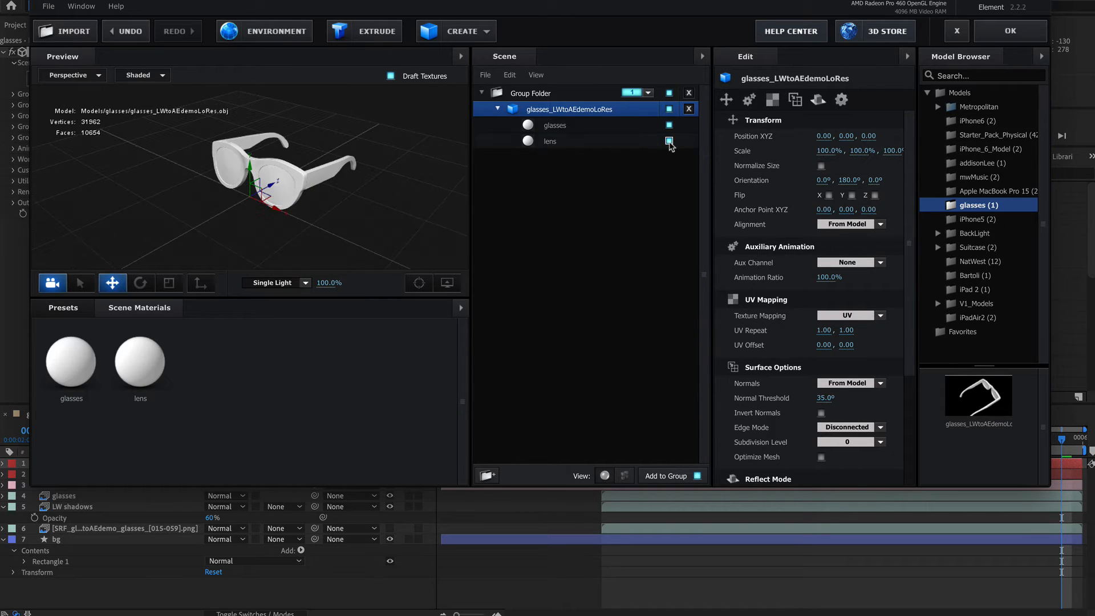
{"action": "left_click", "coordinate": [669, 141]}
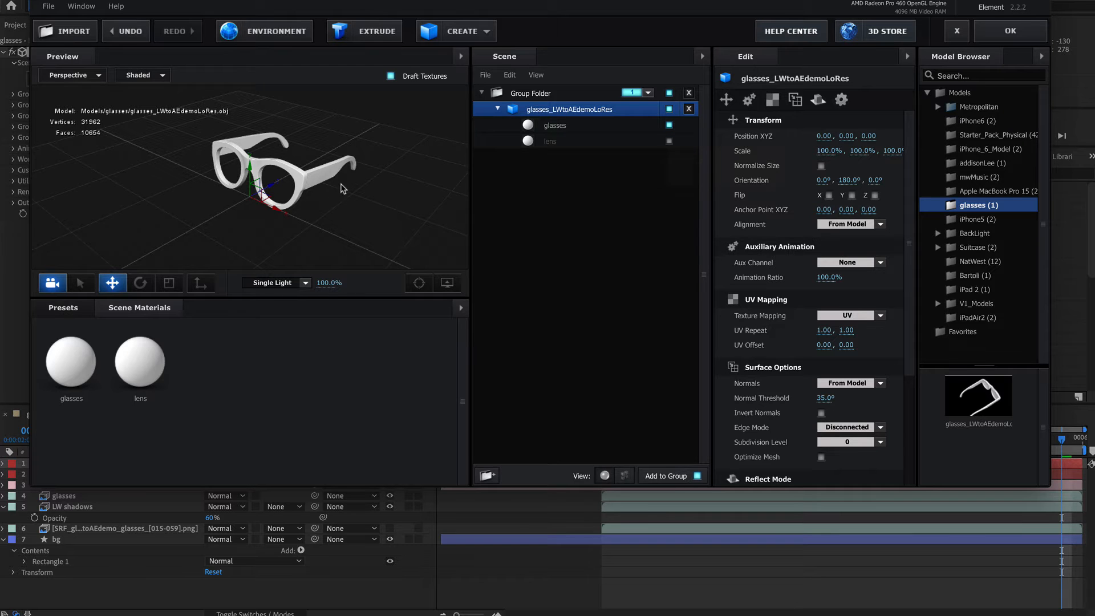
{"action": "mouse_move", "coordinate": [341, 187]}
{"action": "left_mouse_down"}
{"action": "mouse_move", "coordinate": [322, 159]}
{"action": "mouse_move", "coordinate": [330, 190]}
{"action": "left_mouse_up"}
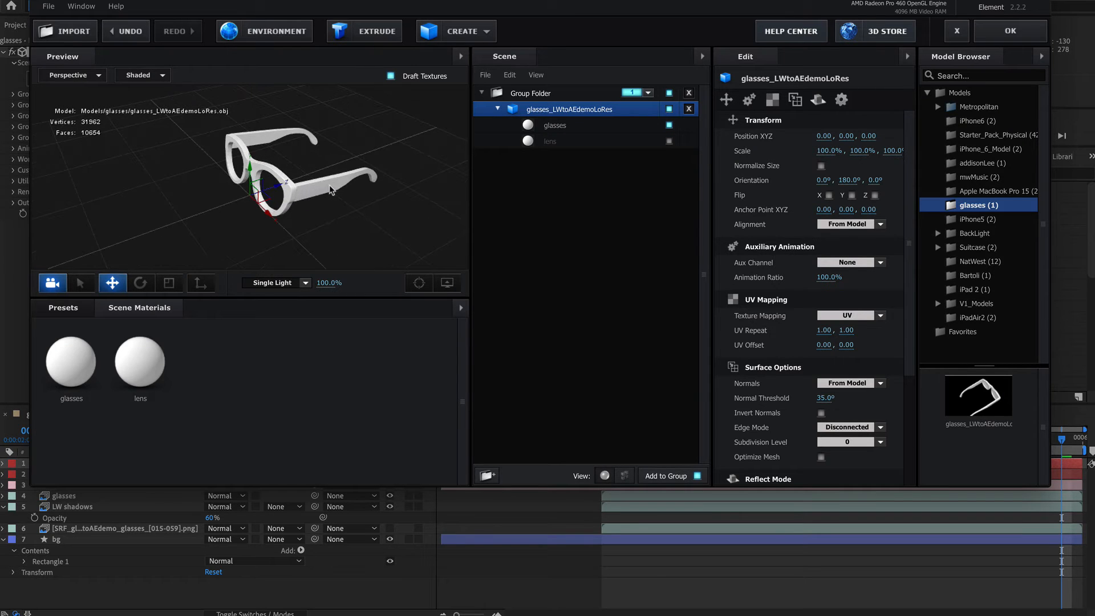
Create a plane model beneath the glasses and enlarge its X and Z scale to about 1220% as a ground surface
{"action": "left_click", "coordinate": [485, 33]}
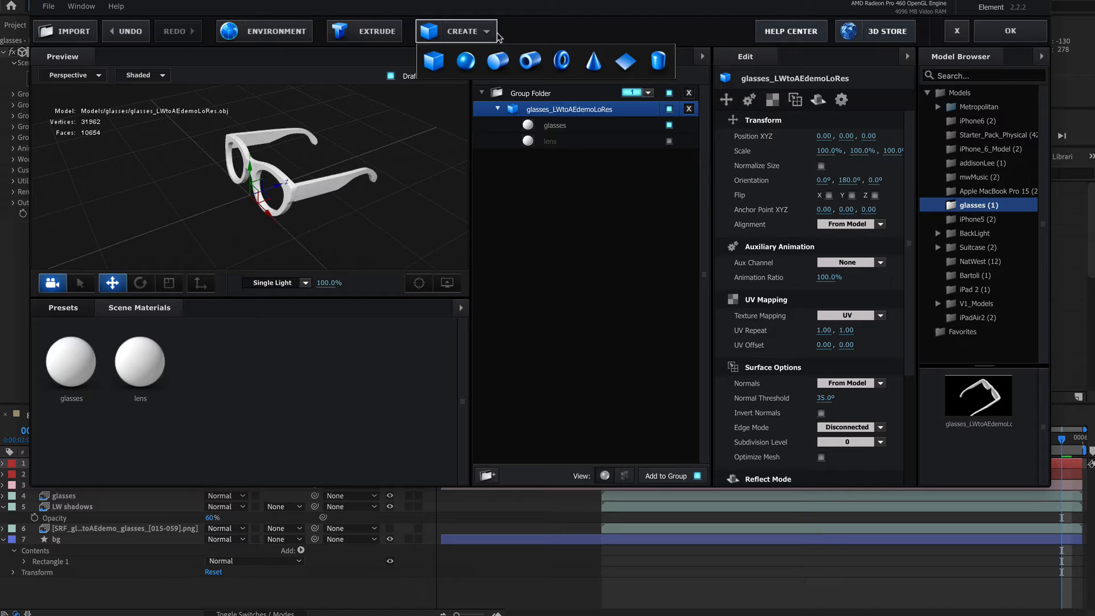
{"action": "left_click", "coordinate": [625, 61]}
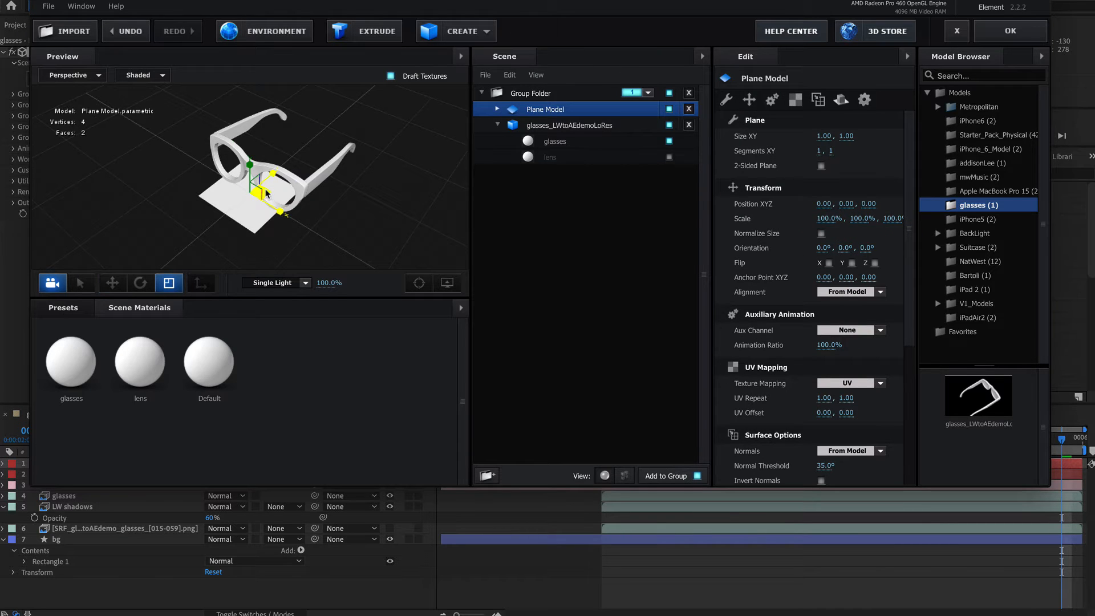
{"action": "left_click_drag", "start_coordinate": [265, 193], "coordinate": [816, 272]}
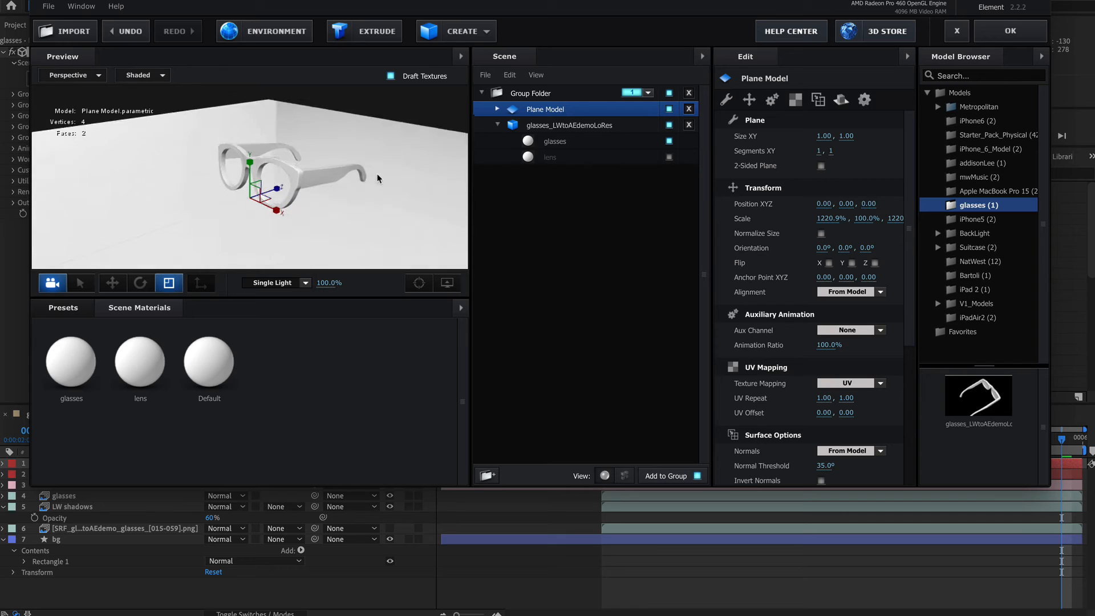
{"action": "left_click_drag", "start_coordinate": [378, 179], "coordinate": [408, 182]}
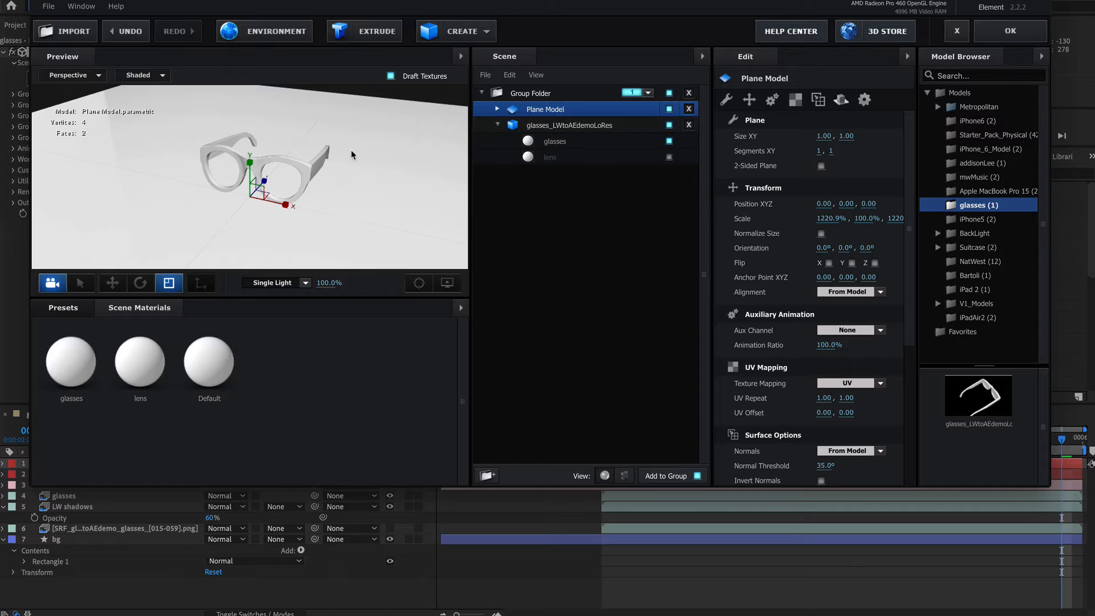
Move the plane model out of the group folder and assign it to group 2
{"action": "left_click_drag", "start_coordinate": [532, 110], "coordinate": [538, 292]}
{"action": "left_click", "coordinate": [648, 157]}
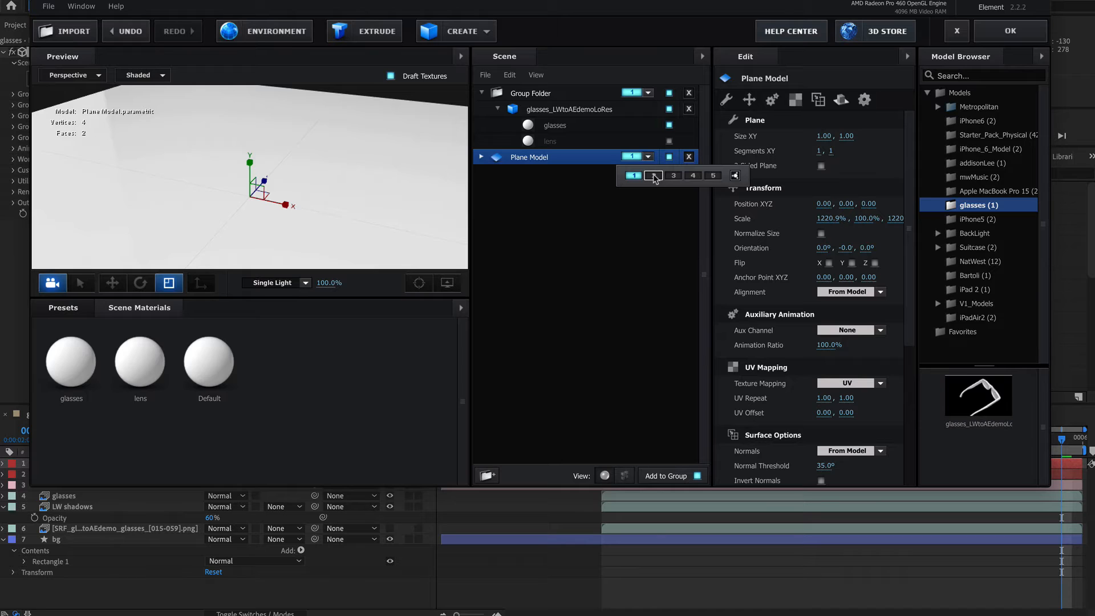
{"action": "left_click", "coordinate": [654, 177]}
Move the glasses_LWtoAEdemoLoRes model out of the group folder and delete the empty folder
{"action": "left_click", "coordinate": [543, 111]}
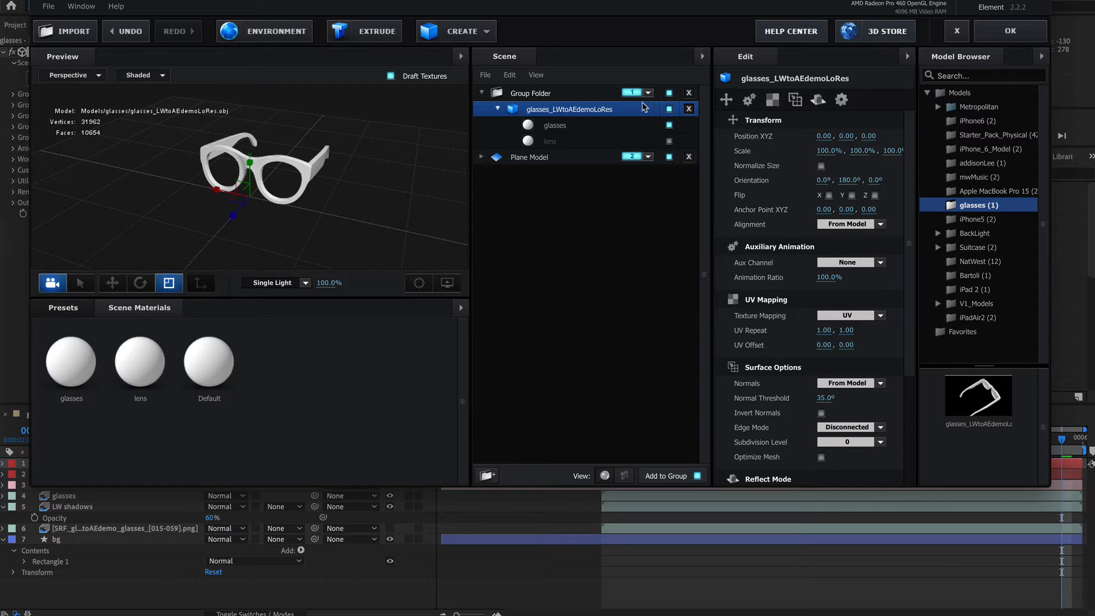
{"action": "left_click_drag", "start_coordinate": [564, 116], "coordinate": [603, 250]}
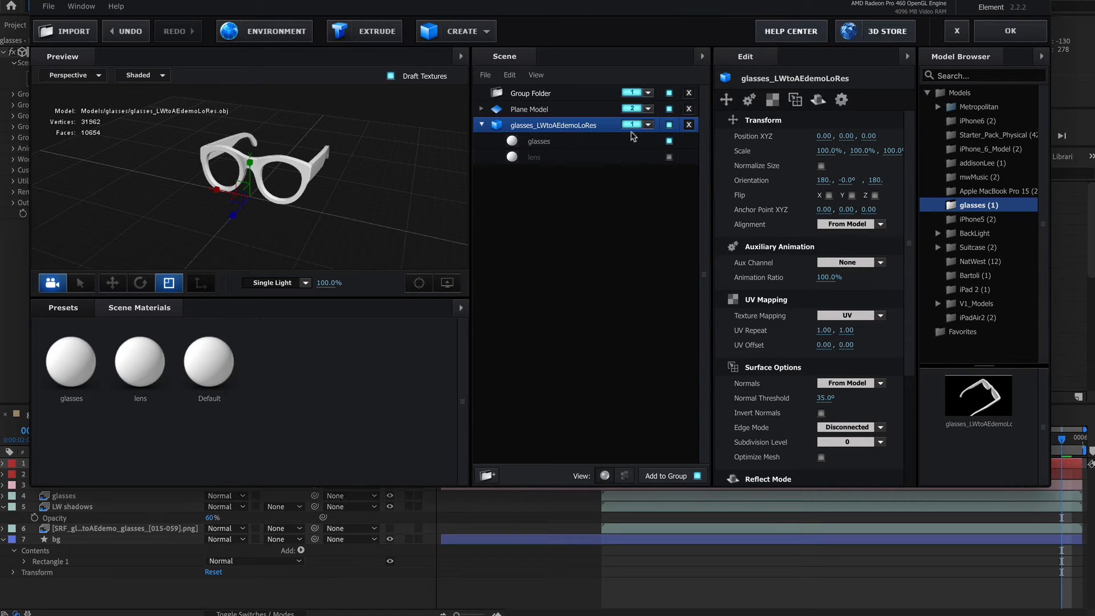
{"action": "left_click", "coordinate": [689, 93]}
Set the glasses material's diffuse color to 0E0E0E and accept the Element scene
{"action": "left_click", "coordinate": [826, 301]}
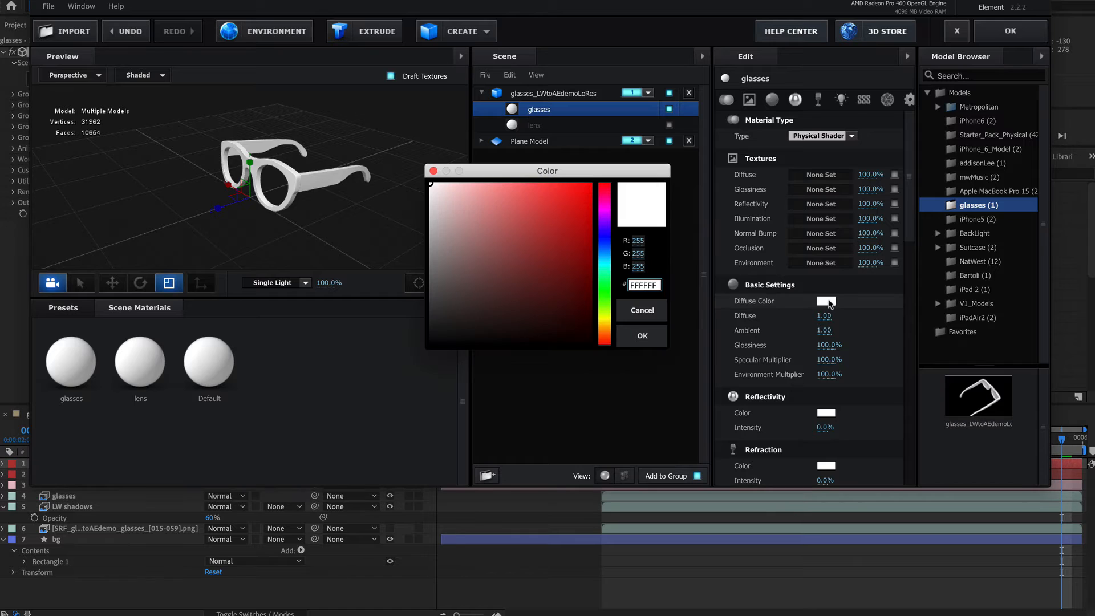
{"action": "left_click_drag", "start_coordinate": [497, 286], "coordinate": [393, 337]}
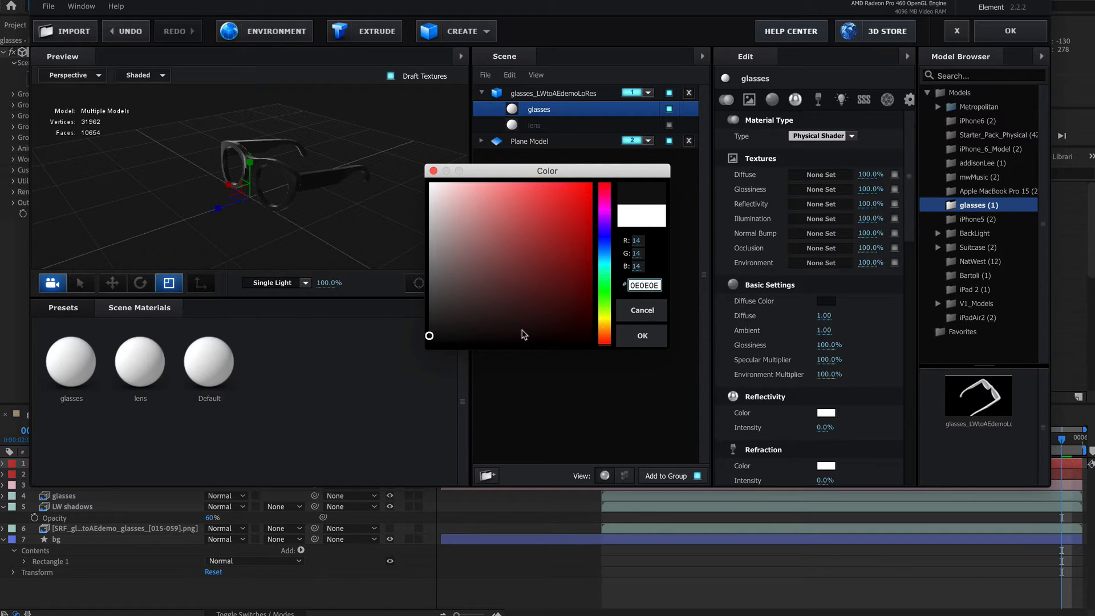
{"action": "left_click", "coordinate": [642, 335]}
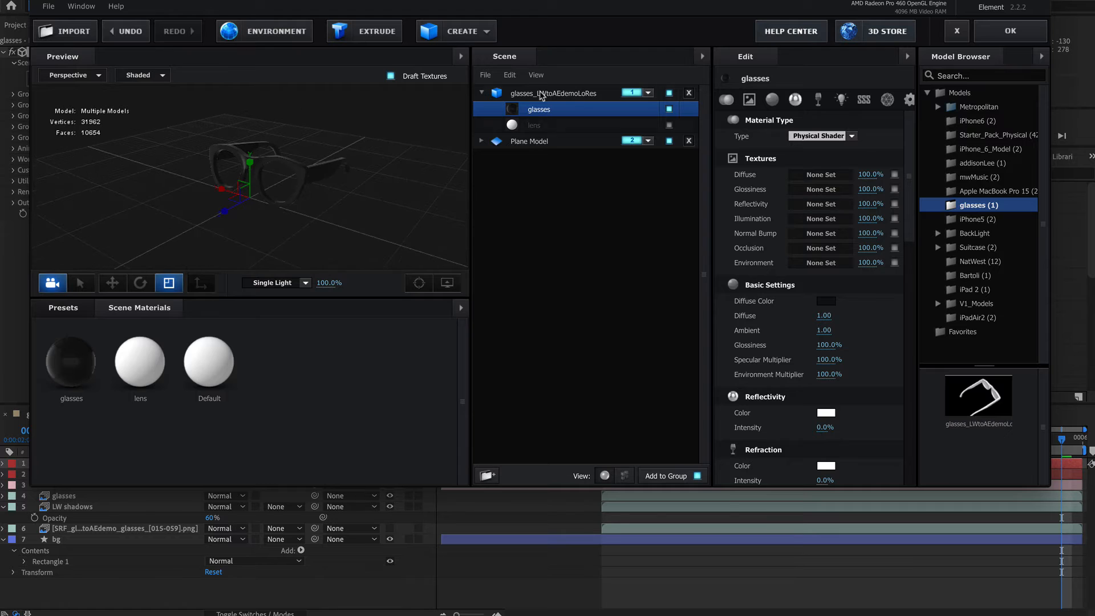
{"action": "left_click", "coordinate": [535, 144]}
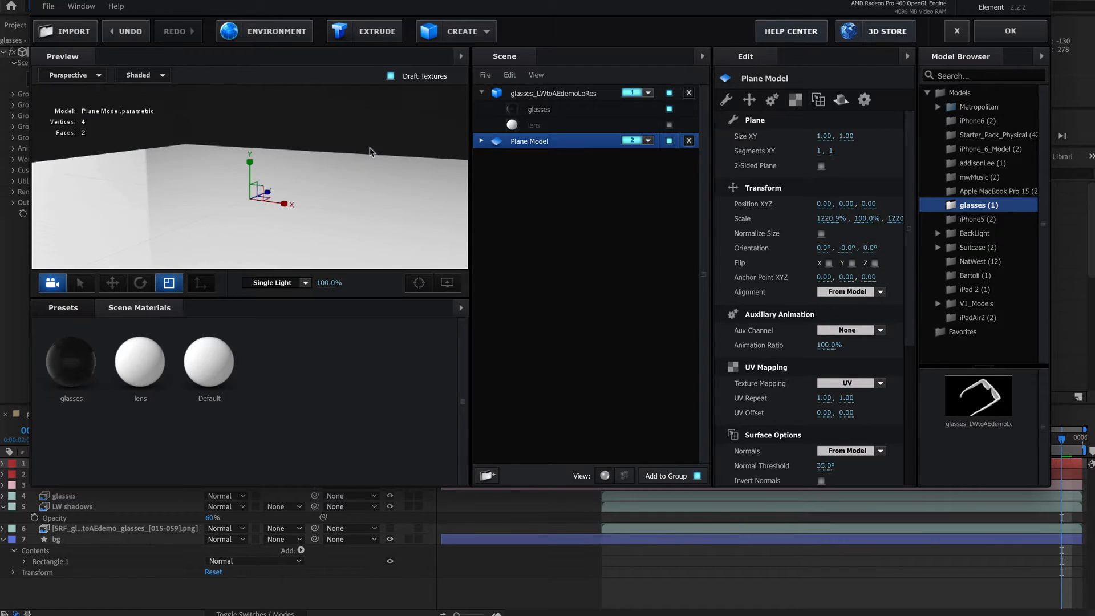
{"action": "left_click", "coordinate": [1011, 32]}
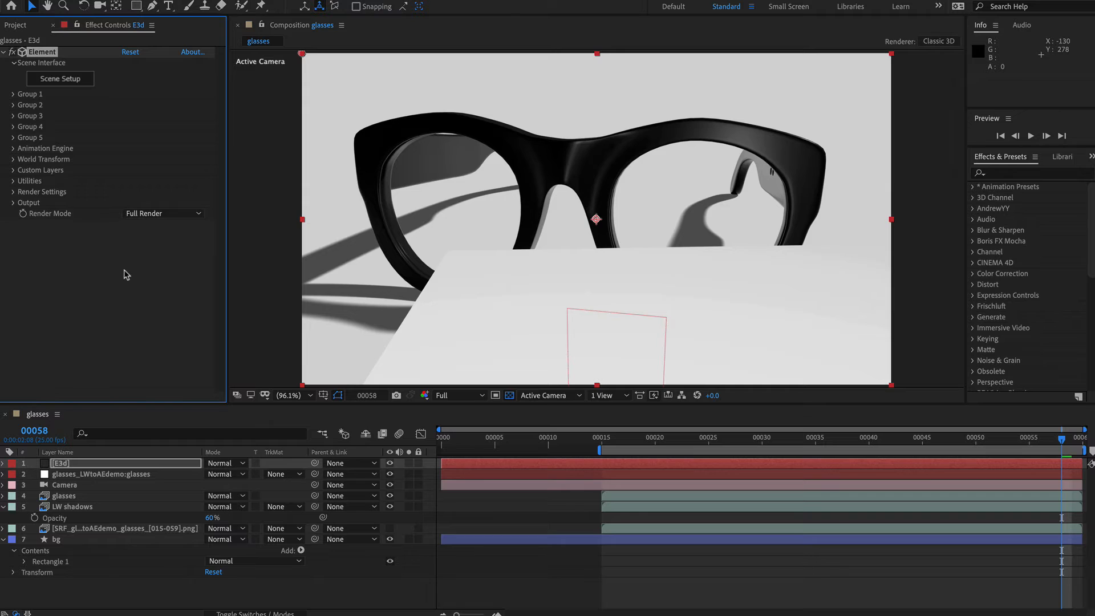
Set the Group 2 particle replicator's Position XY to 0, 0 for the ground plane
{"action": "left_click", "coordinate": [14, 106]}
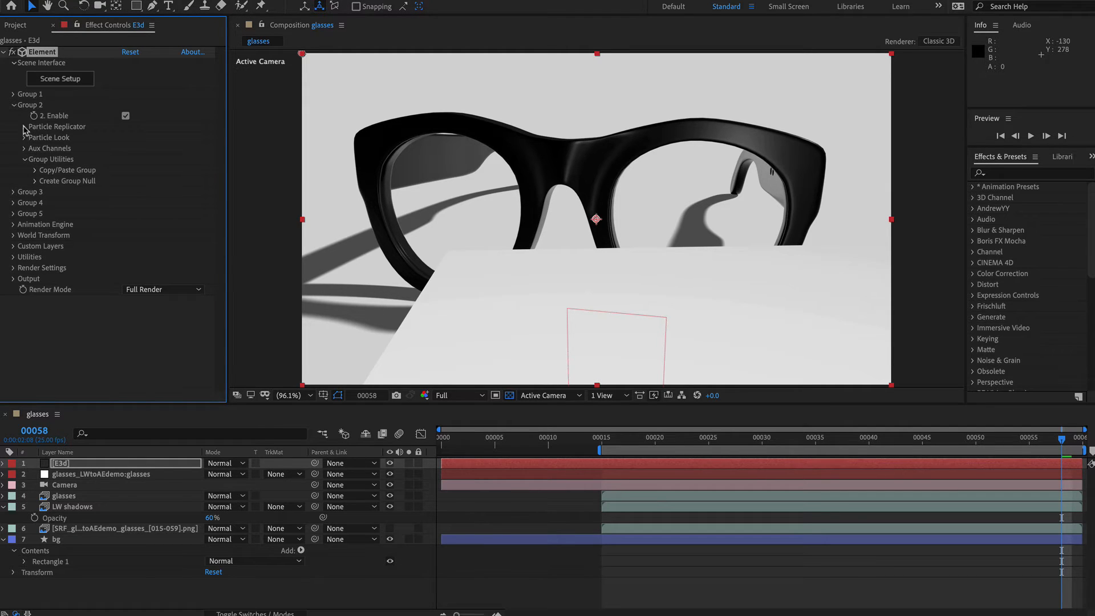
{"action": "left_click", "coordinate": [24, 127]}
{"action": "left_click", "coordinate": [148, 159]}
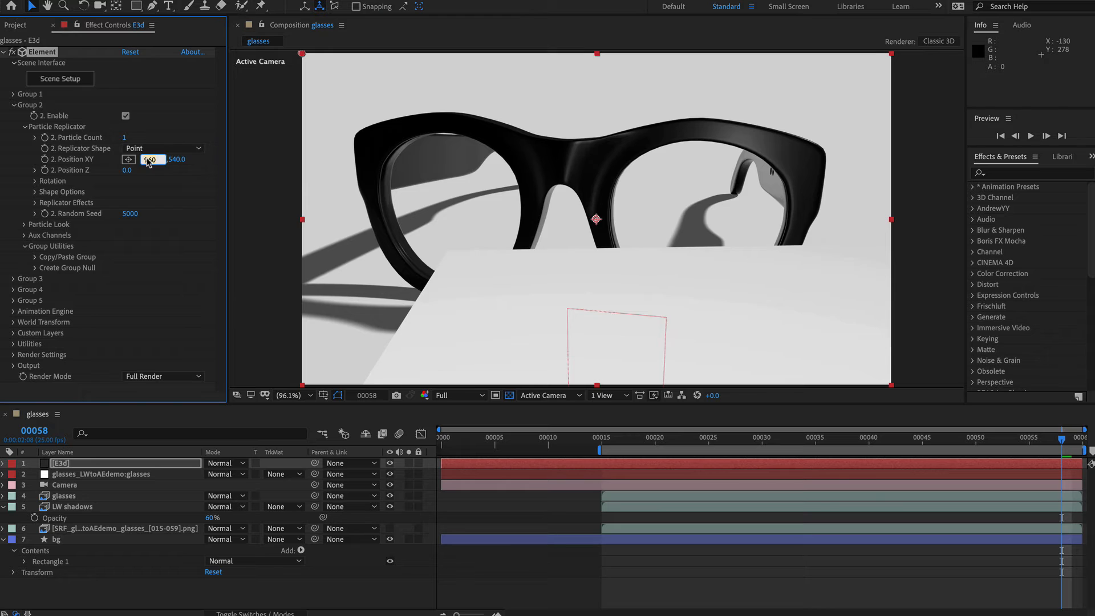
{"action": "key", "text": "Tab"}
{"action": "type", "text": "0"}
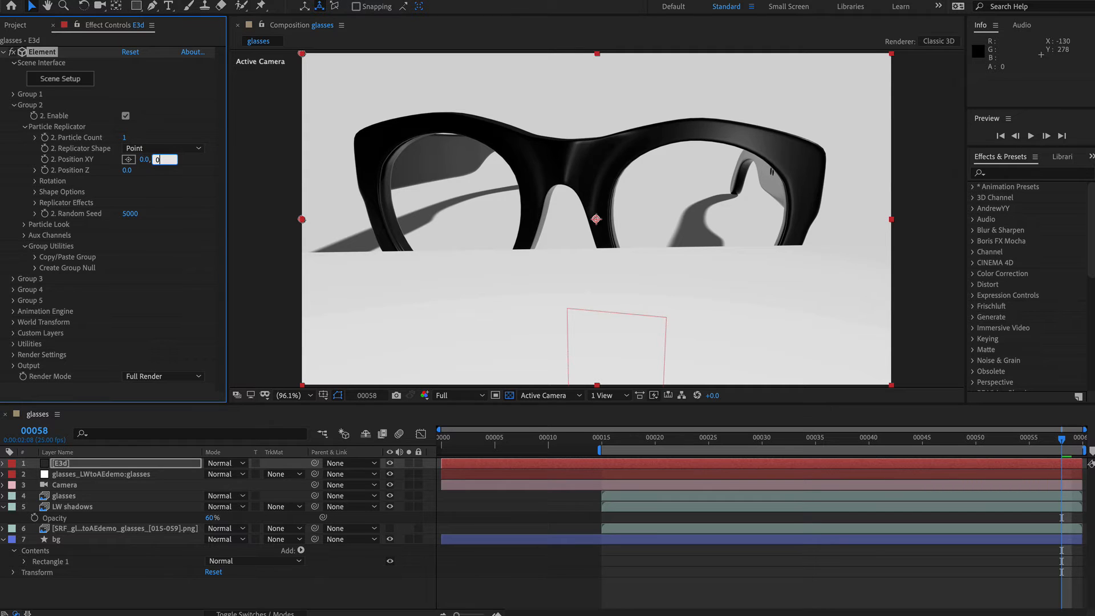
{"action": "key", "text": "Return"}
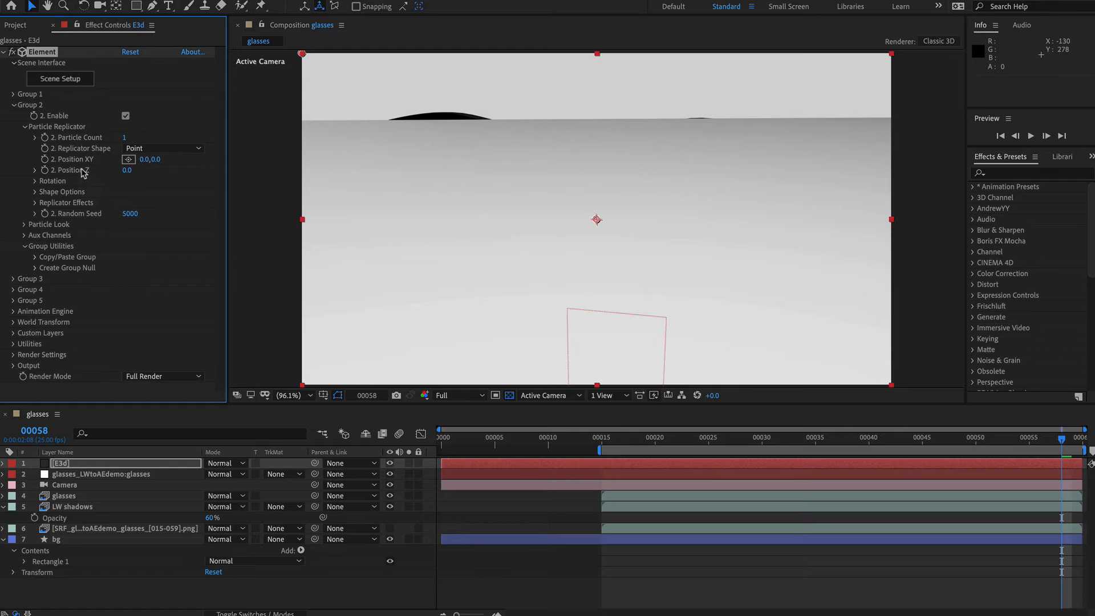
Create a group null for Element Group 1 and rename it e3d_glasses_control
{"action": "left_click", "coordinate": [14, 105]}
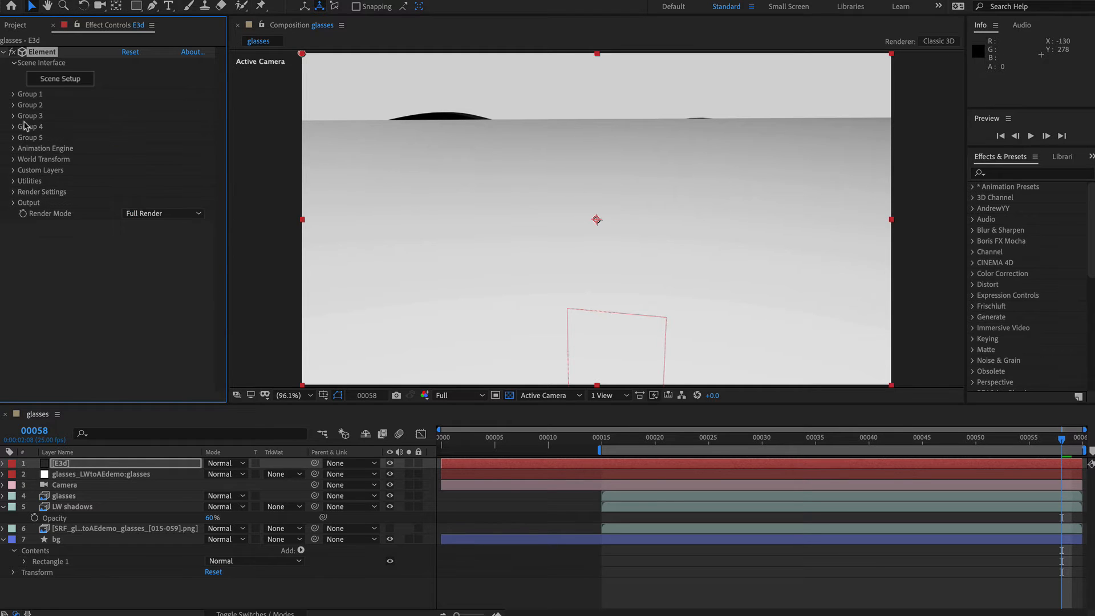
{"action": "left_click", "coordinate": [13, 95]}
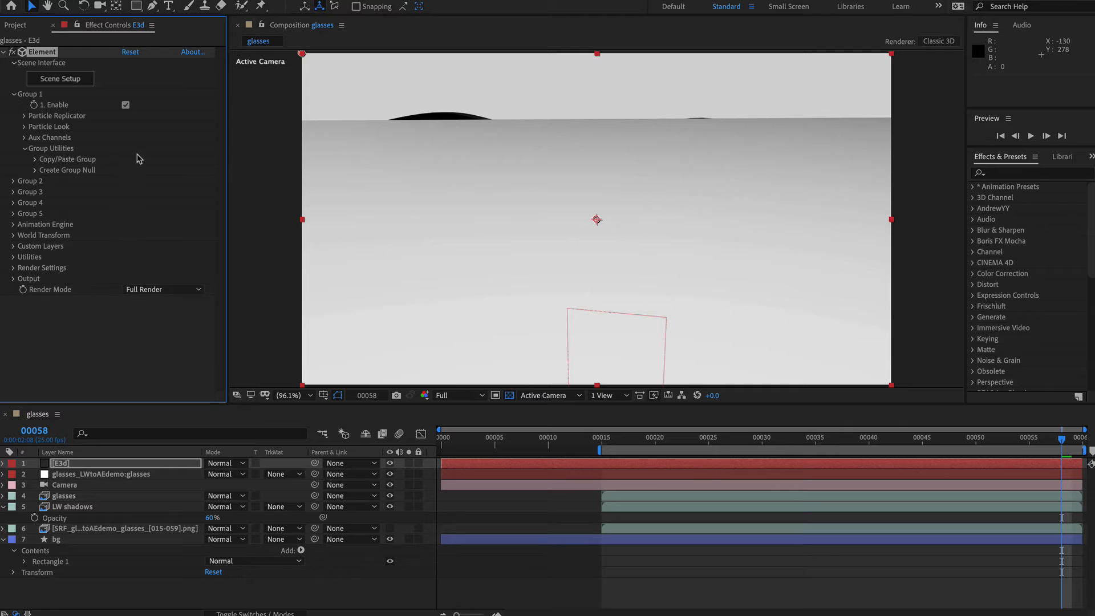
{"action": "left_click", "coordinate": [35, 171]}
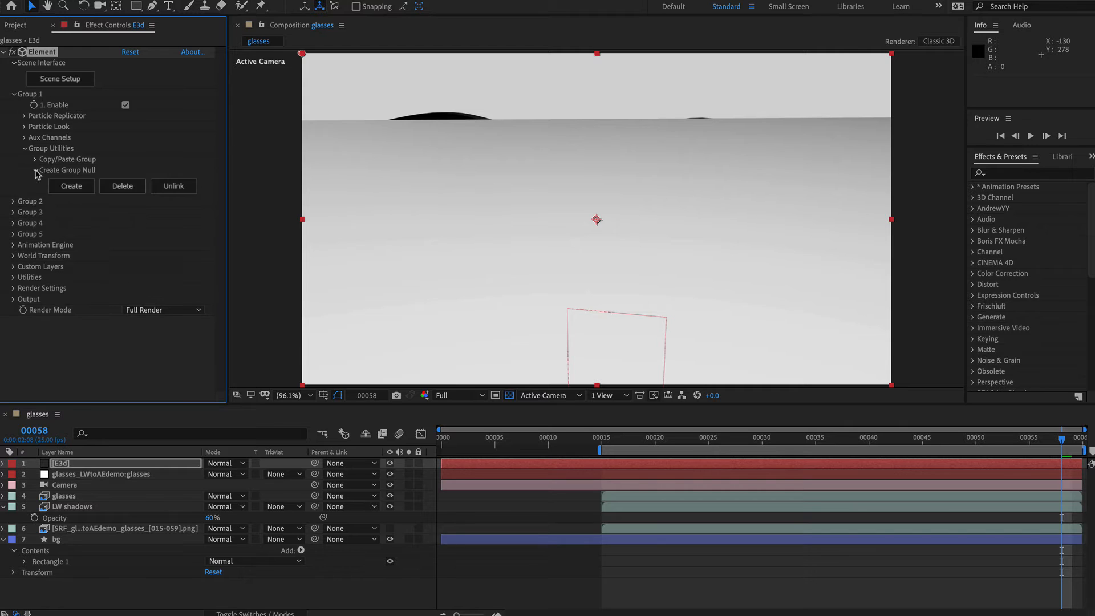
{"action": "left_click", "coordinate": [75, 186]}
{"action": "left_click", "coordinate": [81, 464]}
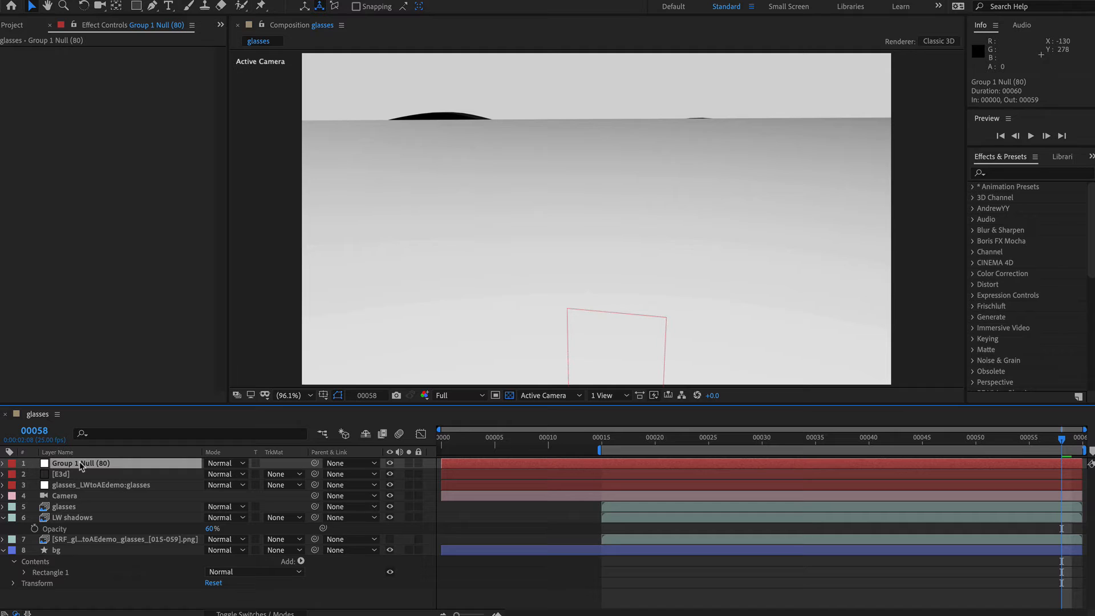
{"action": "key", "text": "Return"}
{"action": "type", "text": "e3d_glasses_control"}
{"action": "key", "text": "Return"}
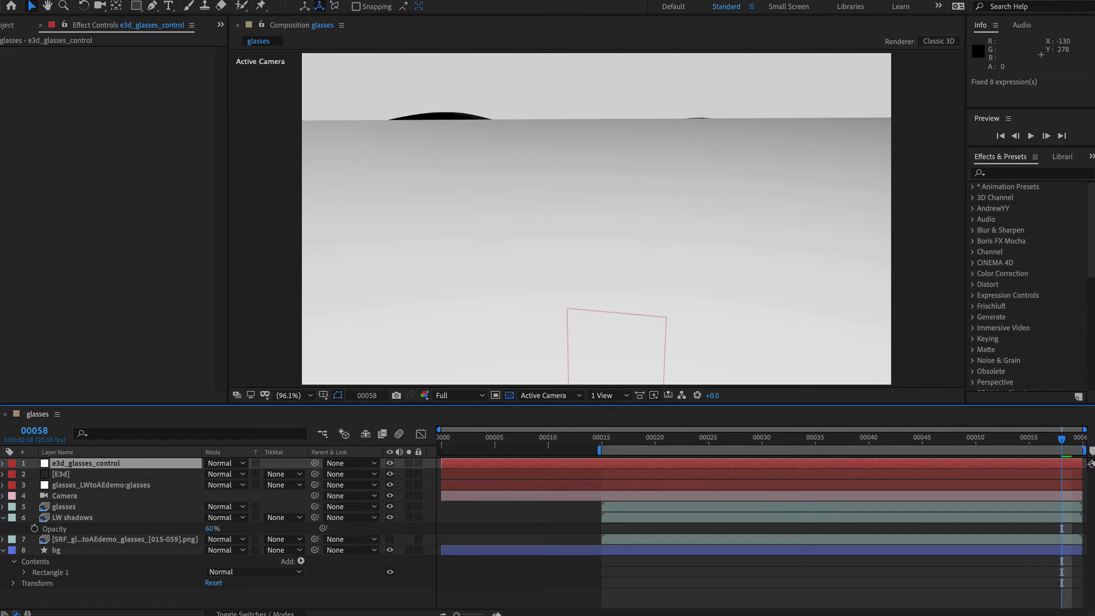
Try raising the e3d_glasses_control null in Custom View 1 to test its link to the glasses, and return to Active Camera
{"action": "key", "text": "F11"}
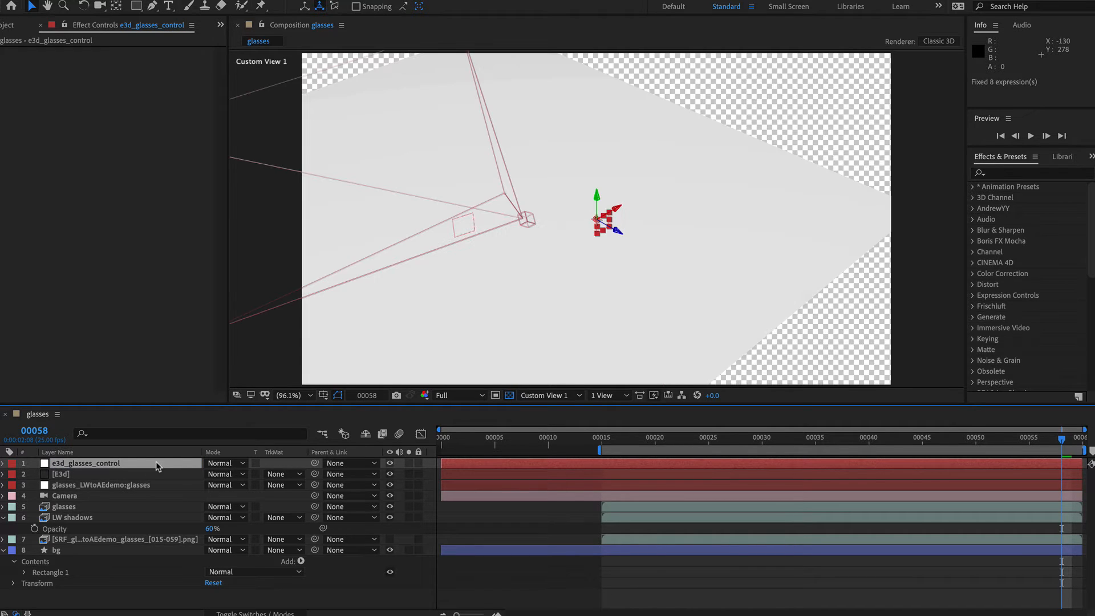
{"action": "left_click_drag", "start_coordinate": [595, 198], "coordinate": [615, 19]}
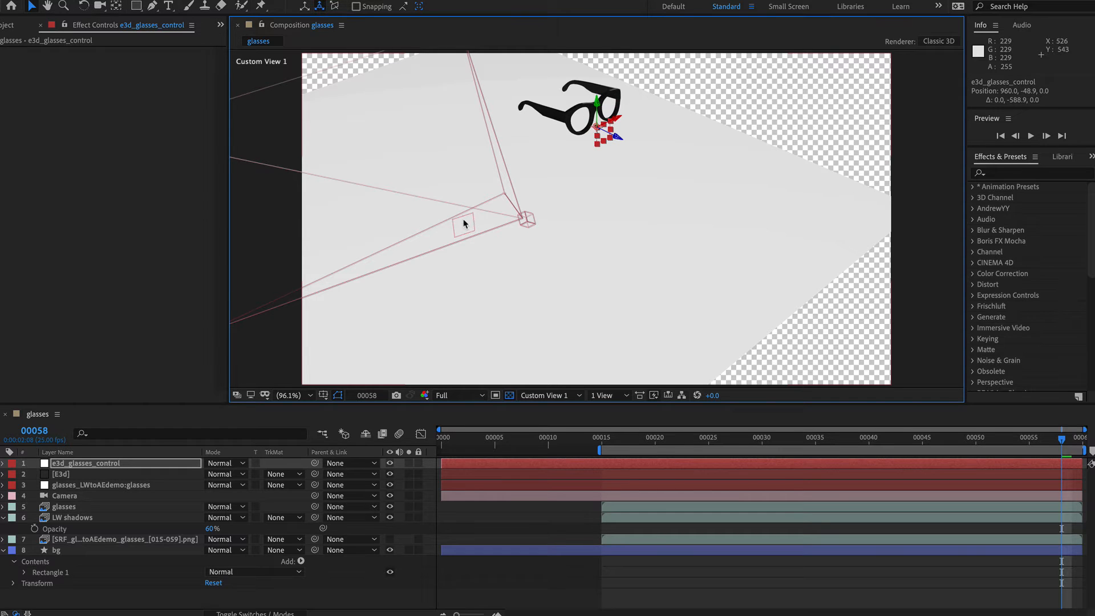
{"action": "key", "text": "F12"}
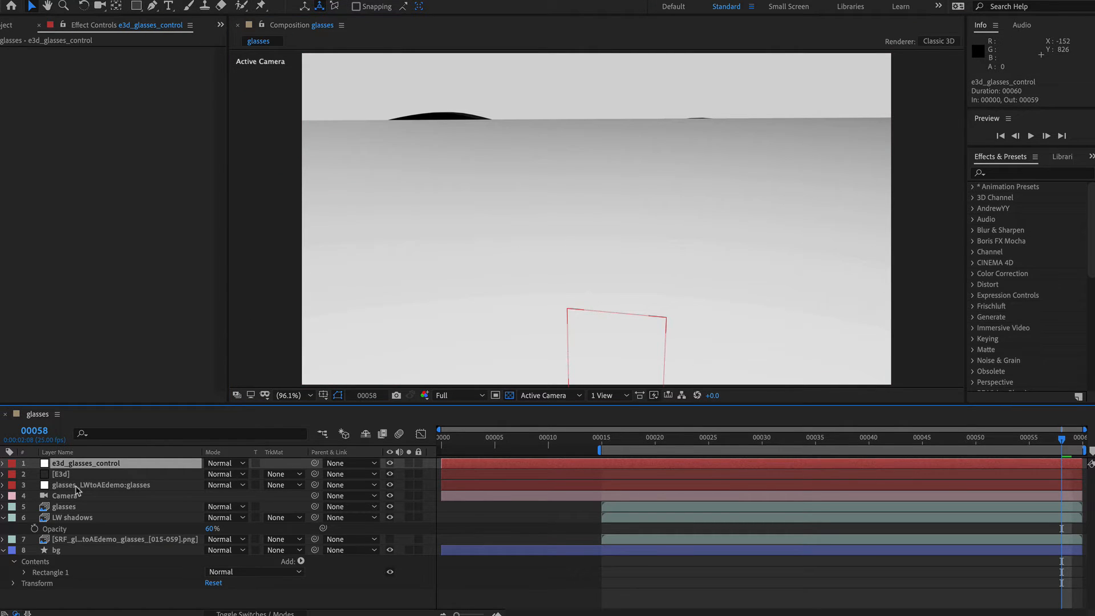
Parent e3d_glasses_control to glasses_LWtoAEdemo:glasses, snapping it to the parent's position, and move the E3d layer below LW shadows
{"action": "left_click", "coordinate": [80, 485]}
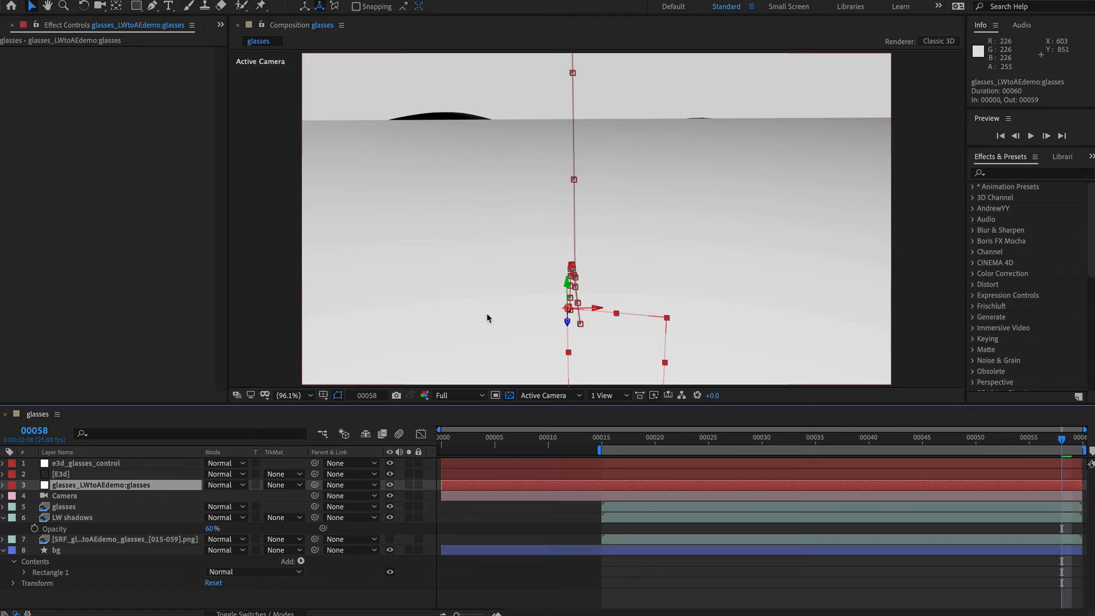
{"action": "left_click", "coordinate": [100, 464]}
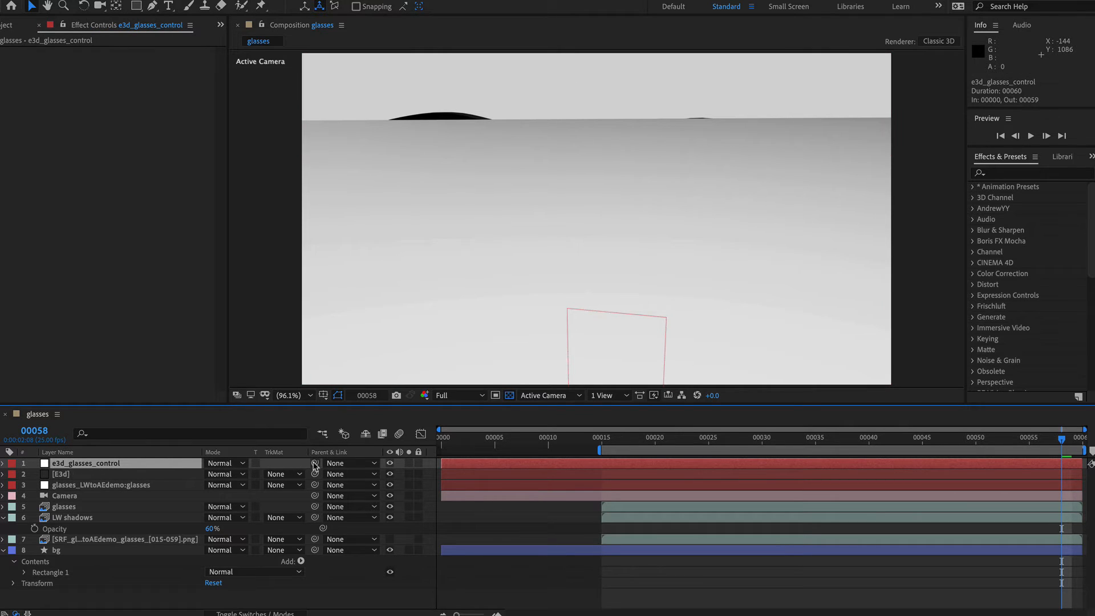
{"action": "left_click_drag", "start_coordinate": [314, 463], "coordinate": [111, 489]}
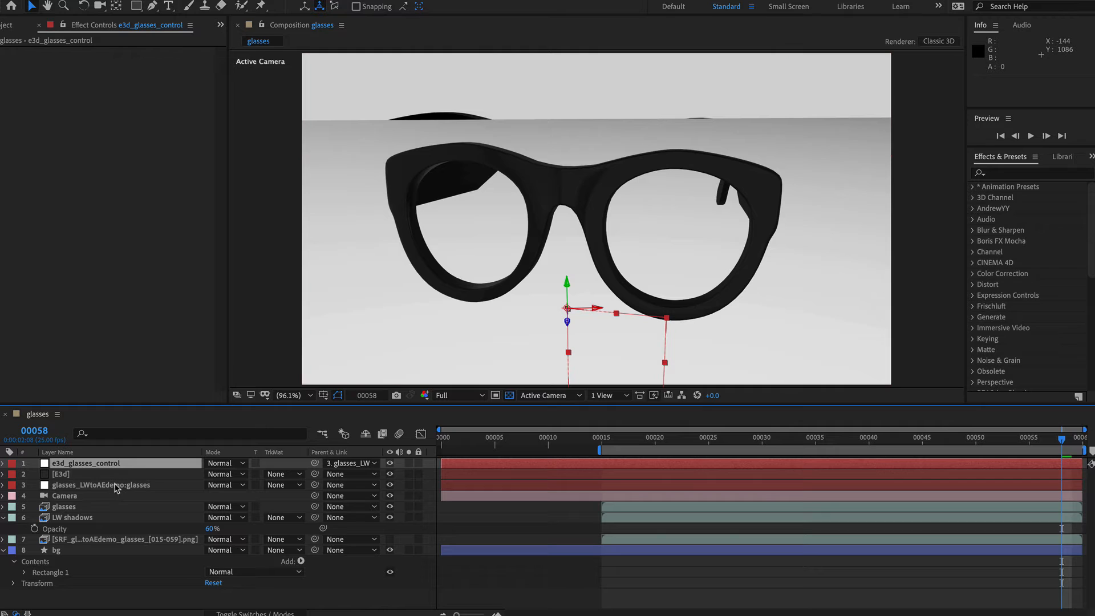
{"action": "left_click", "coordinate": [66, 474]}
{"action": "left_click_drag", "start_coordinate": [67, 475], "coordinate": [83, 533]}
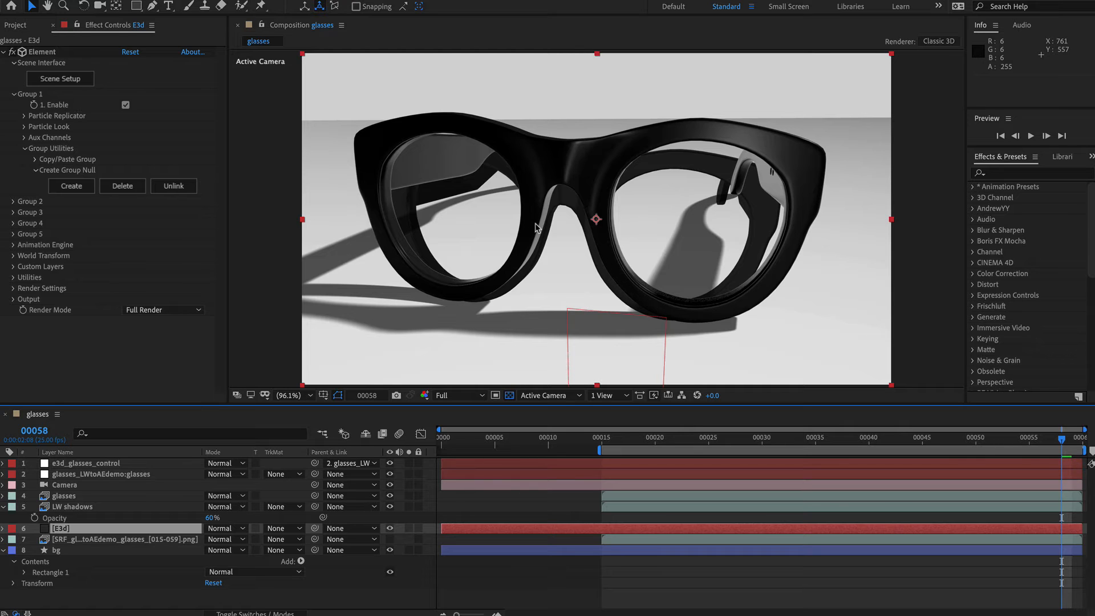
Check the glasses' stretch in LightWave Layout and set the e3d_glasses_control scale in After Effects to 117.8% on all axes
{"action": "key", "text": "super+Tab"}
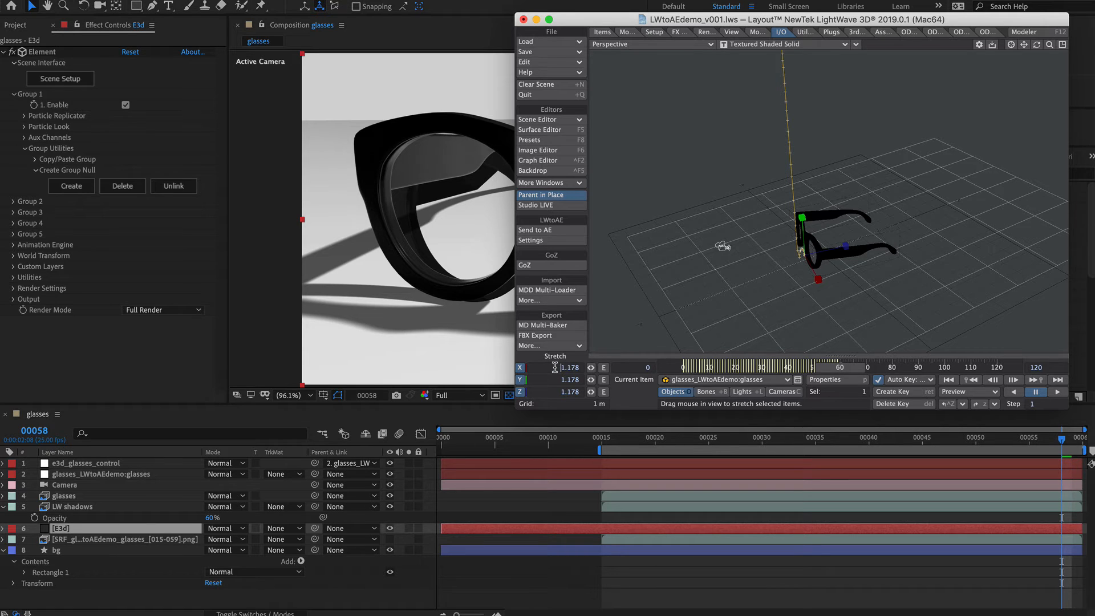
{"action": "double_click", "coordinate": [554, 367]}
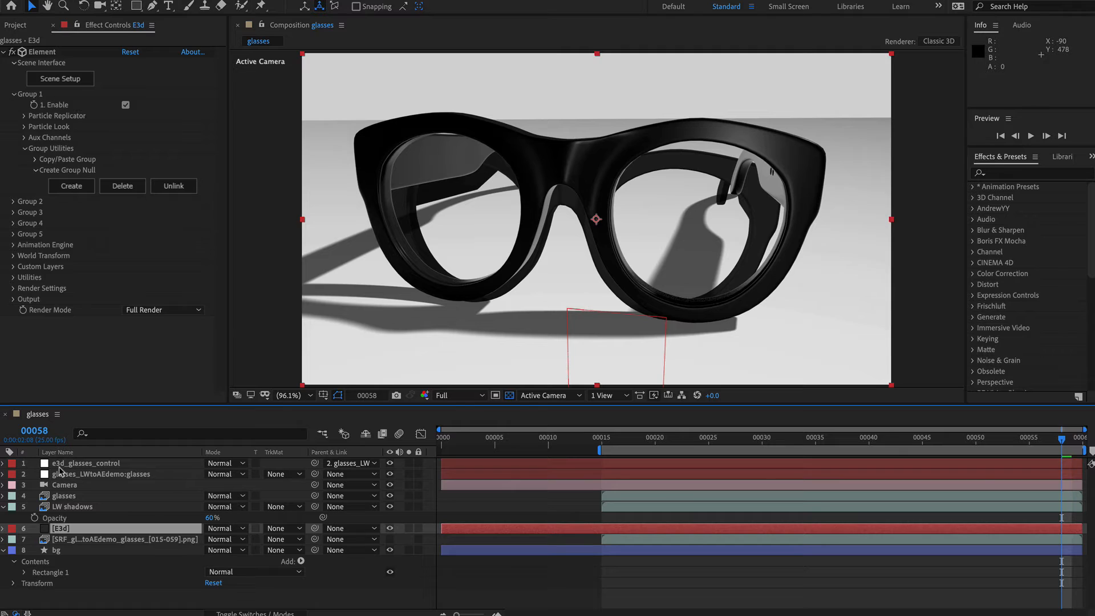
{"action": "left_click", "coordinate": [154, 462]}
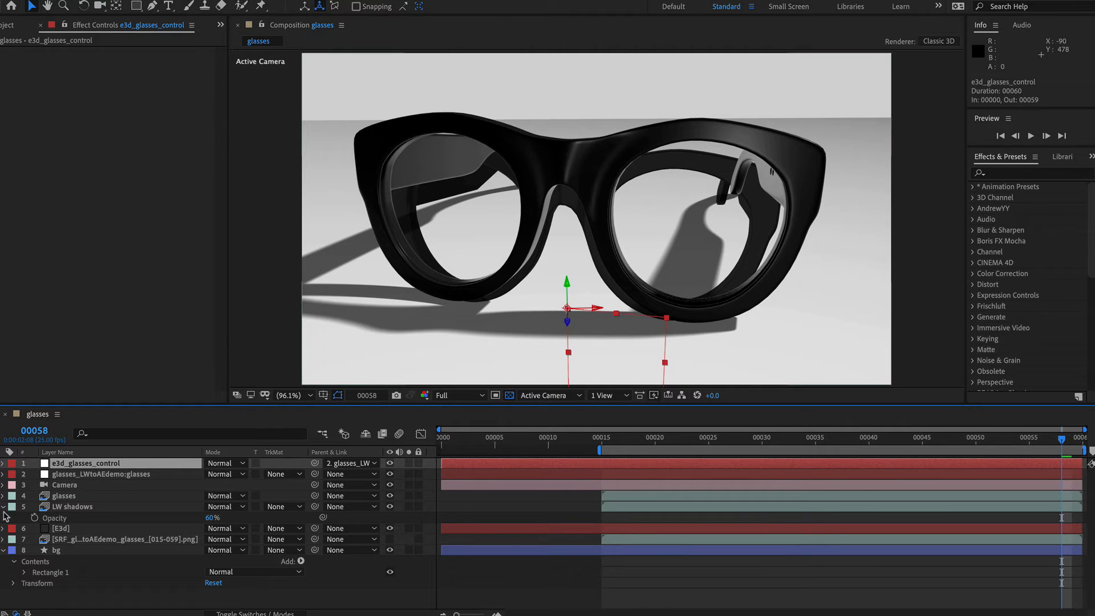
{"action": "left_click", "coordinate": [99, 475]}
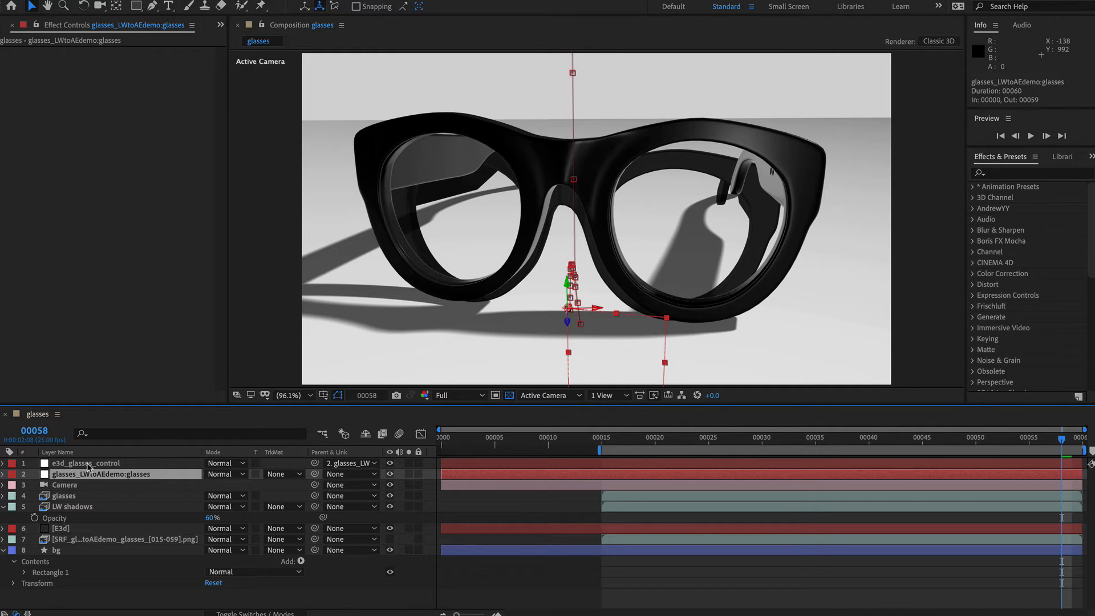
{"action": "left_click", "coordinate": [88, 465]}
{"action": "key", "text": "s"}
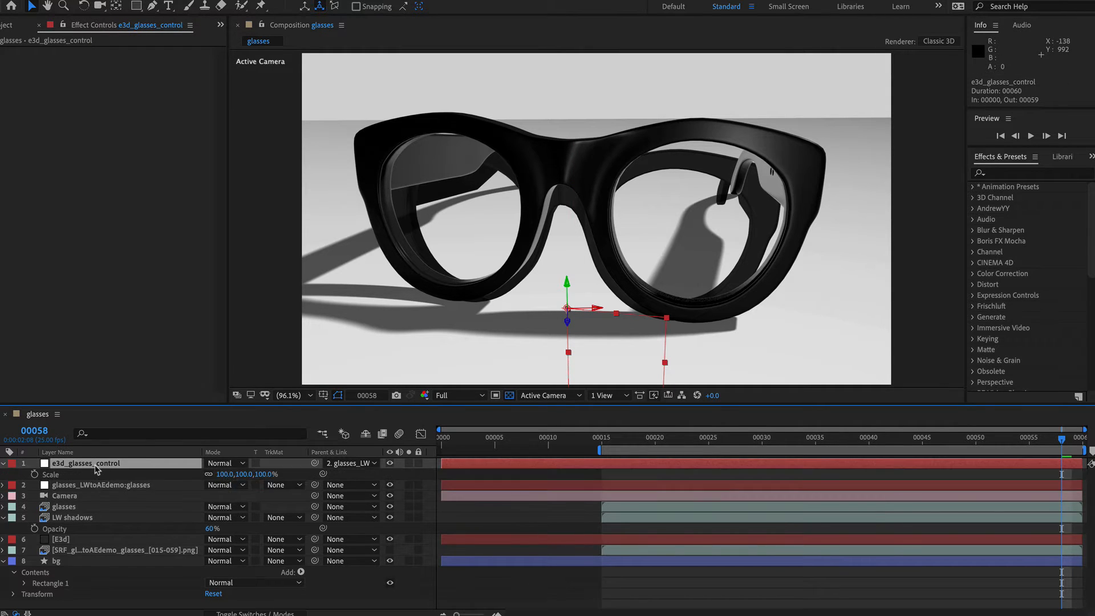
{"action": "left_click", "coordinate": [225, 474]}
{"action": "key", "text": "Return"}
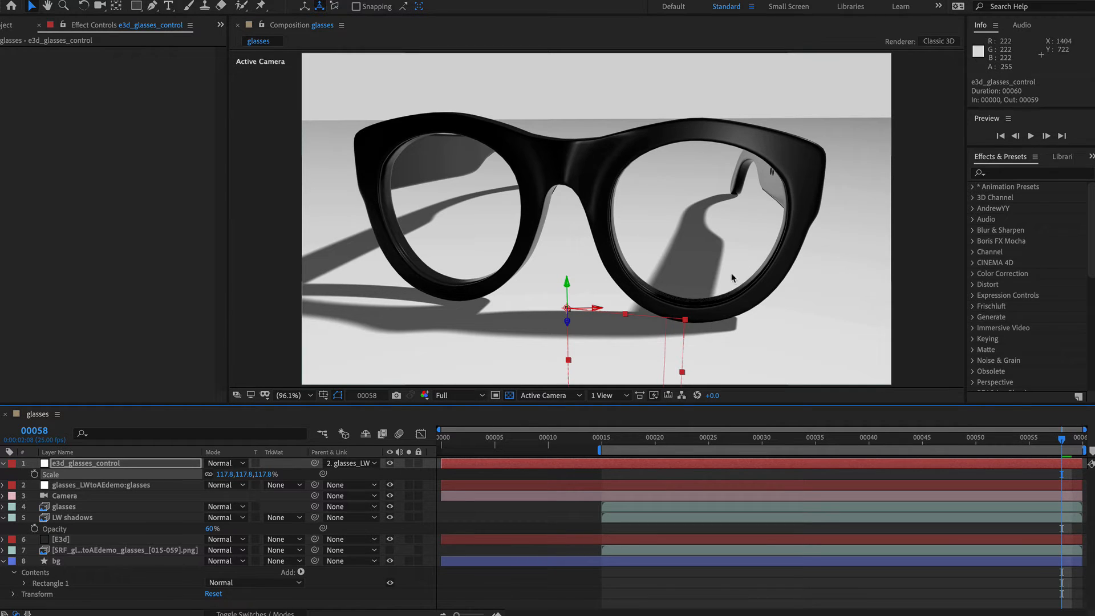
Lower the rendered glasses layer's opacity to 71% to compare the overlap, and hide that layer
{"action": "left_click", "coordinate": [84, 507]}
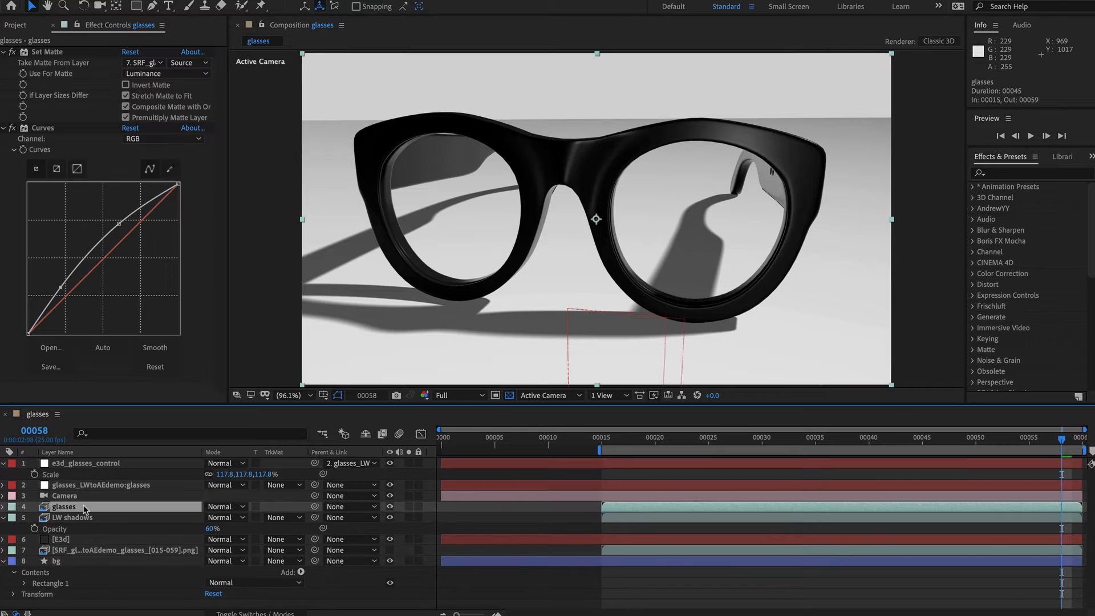
{"action": "key", "text": "t"}
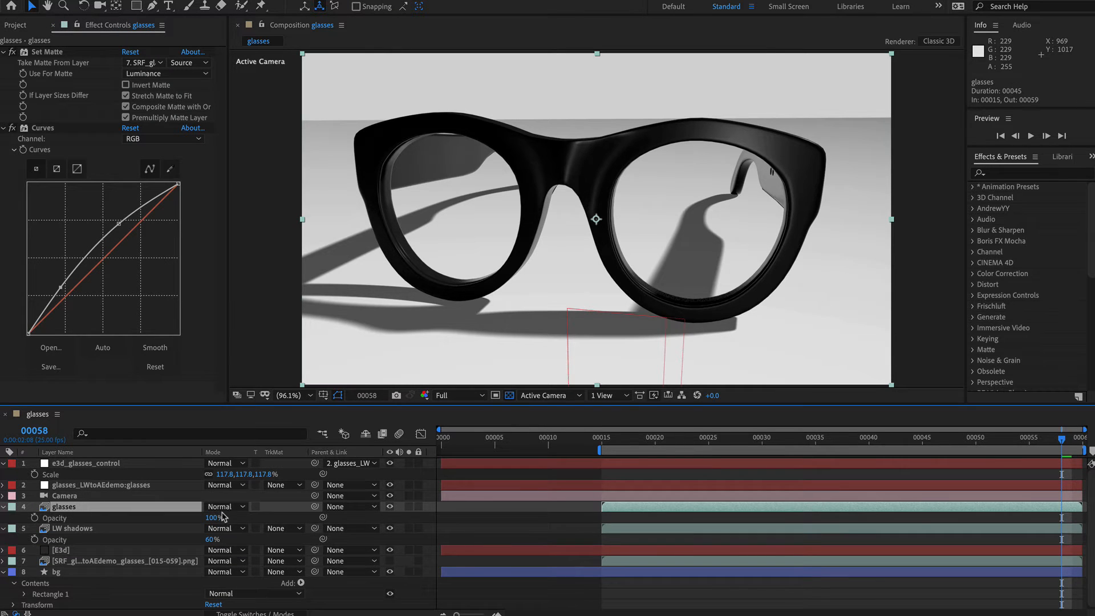
{"action": "mouse_move", "coordinate": [210, 518]}
{"action": "left_mouse_down"}
{"action": "mouse_move", "coordinate": [183, 519]}
{"action": "mouse_move", "coordinate": [196, 521]}
{"action": "left_mouse_up"}
{"action": "left_click", "coordinate": [389, 506]}
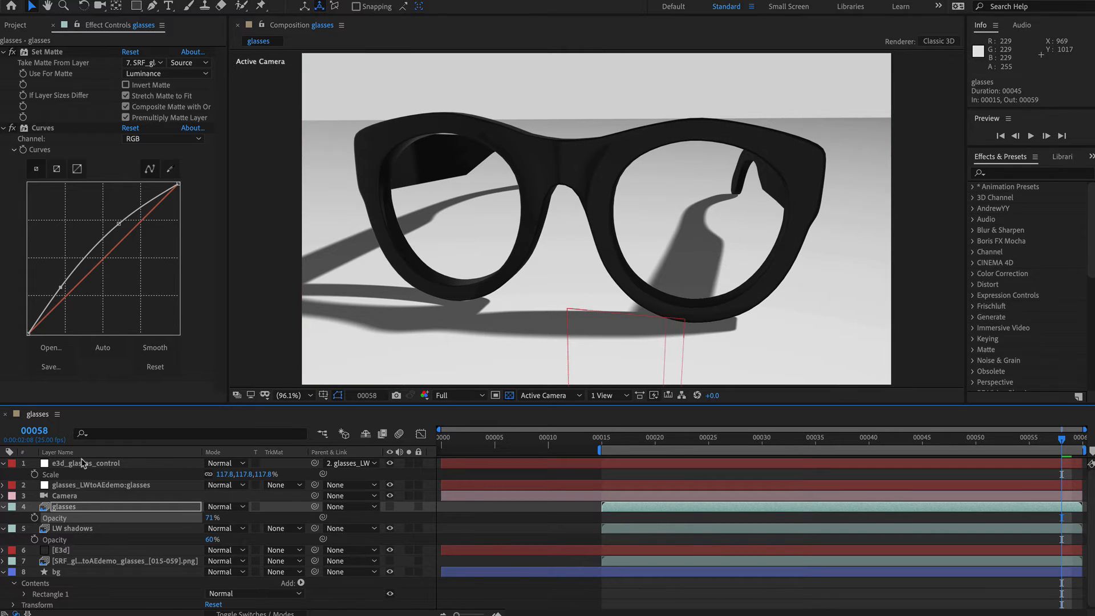
Play back the composition to check the Element glasses against the LightWave shadows, and select the E3d layer
{"action": "key", "text": "space"}
{"action": "left_click", "coordinate": [60, 549]}
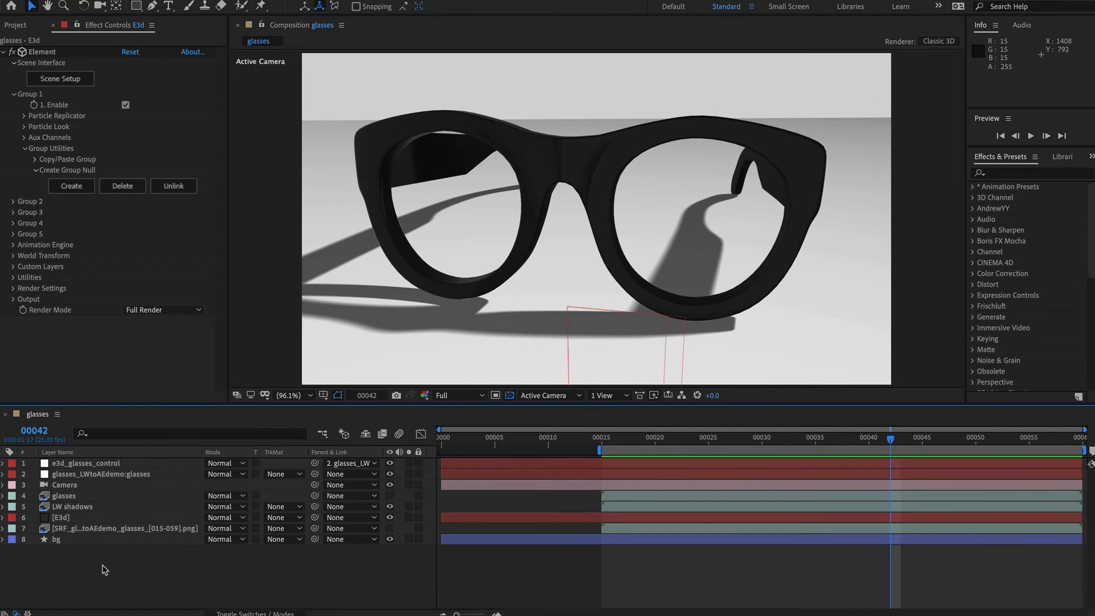
{"action": "left_click", "coordinate": [64, 517]}
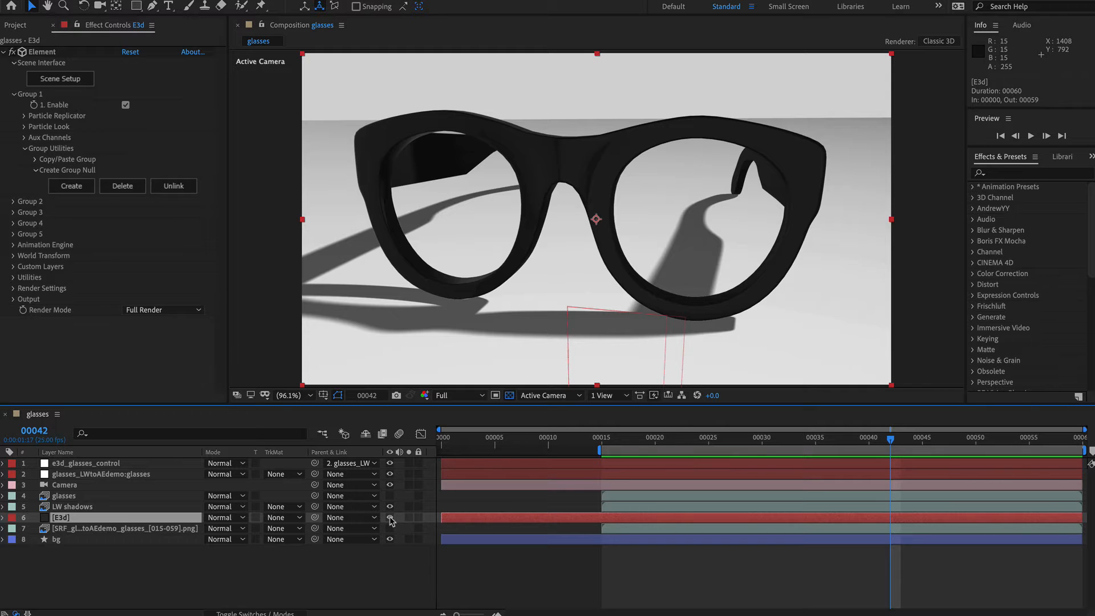
Hide the E3d layer, show the rendered glasses layer again and restore its opacity to 100%
{"action": "left_click", "coordinate": [390, 518]}
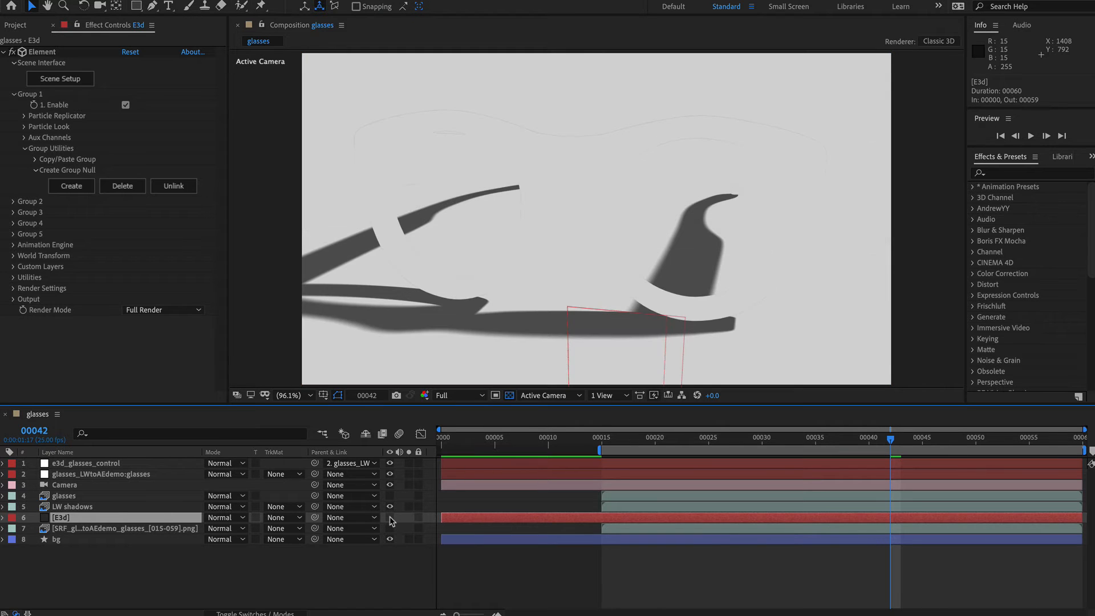
{"action": "left_click", "coordinate": [65, 496]}
{"action": "key", "text": "t"}
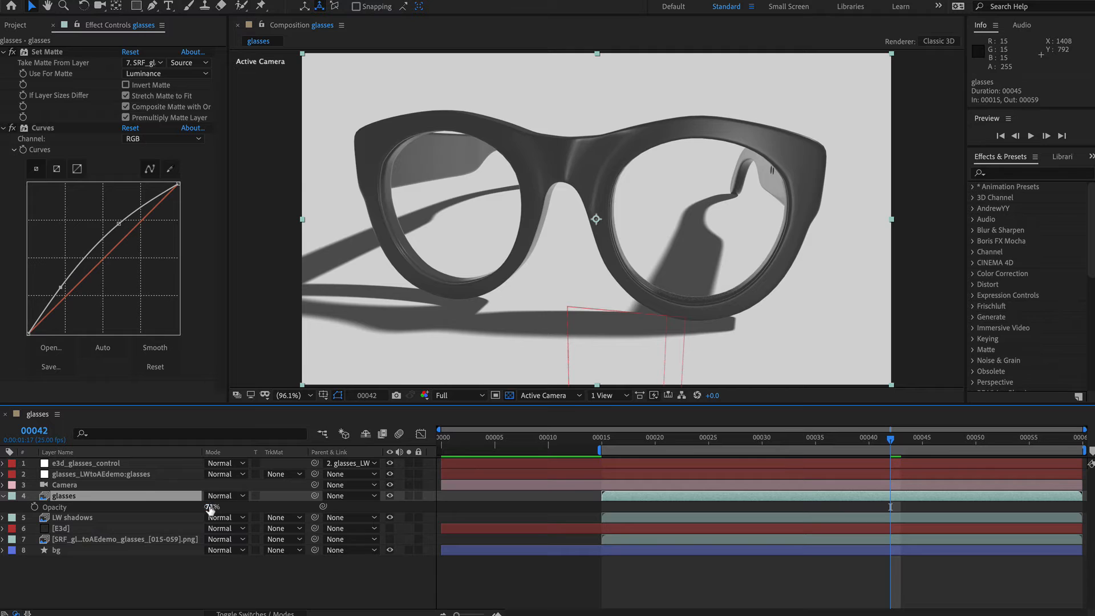
{"action": "left_click_drag", "start_coordinate": [210, 509], "coordinate": [442, 494]}
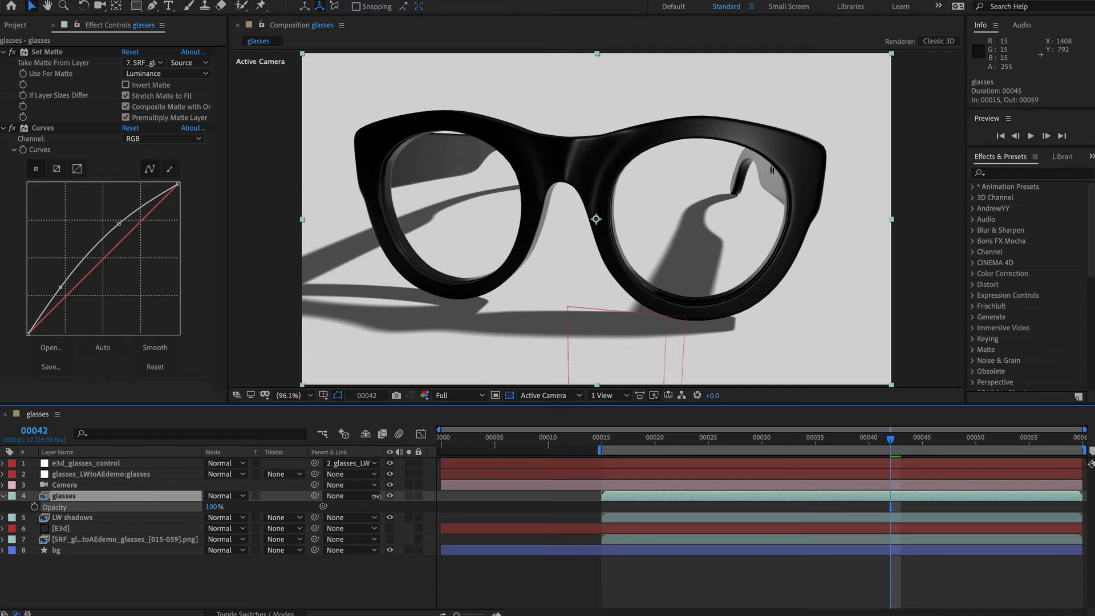
Move the e3d_glasses_control and glasses_LWtoAEdemo:glasses nulls to the end of the layer stack and lock them
{"action": "left_click", "coordinate": [110, 468]}
{"action": "key", "text": "F4"}
{"action": "left_click", "coordinate": [108, 474], "text": "shift"}
{"action": "left_click_drag", "start_coordinate": [77, 476], "coordinate": [72, 572]}
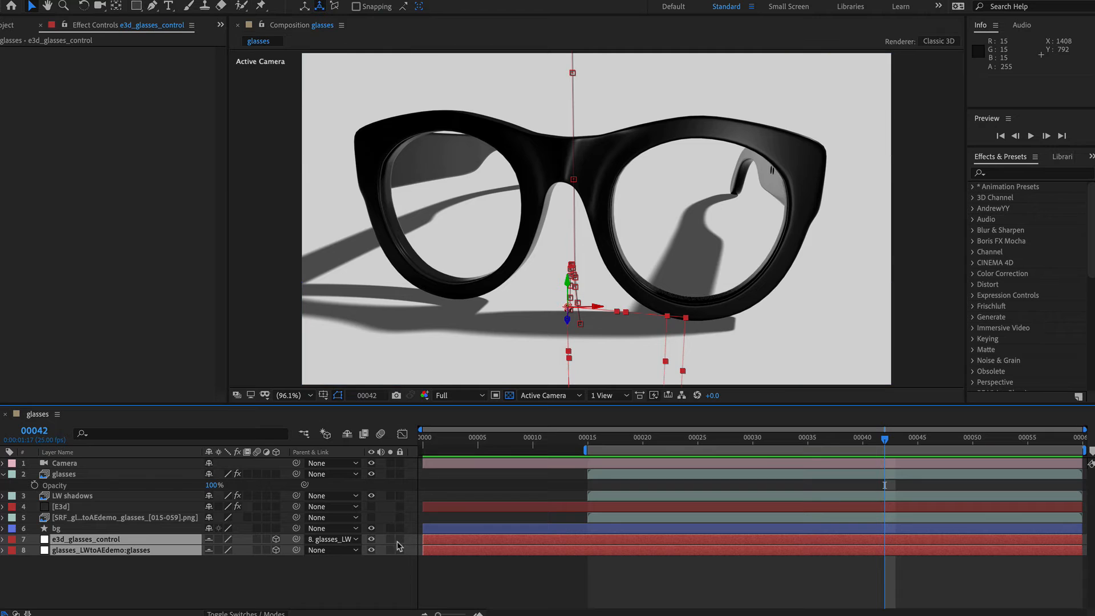
{"action": "left_click", "coordinate": [399, 539]}
{"action": "left_click", "coordinate": [399, 549]}
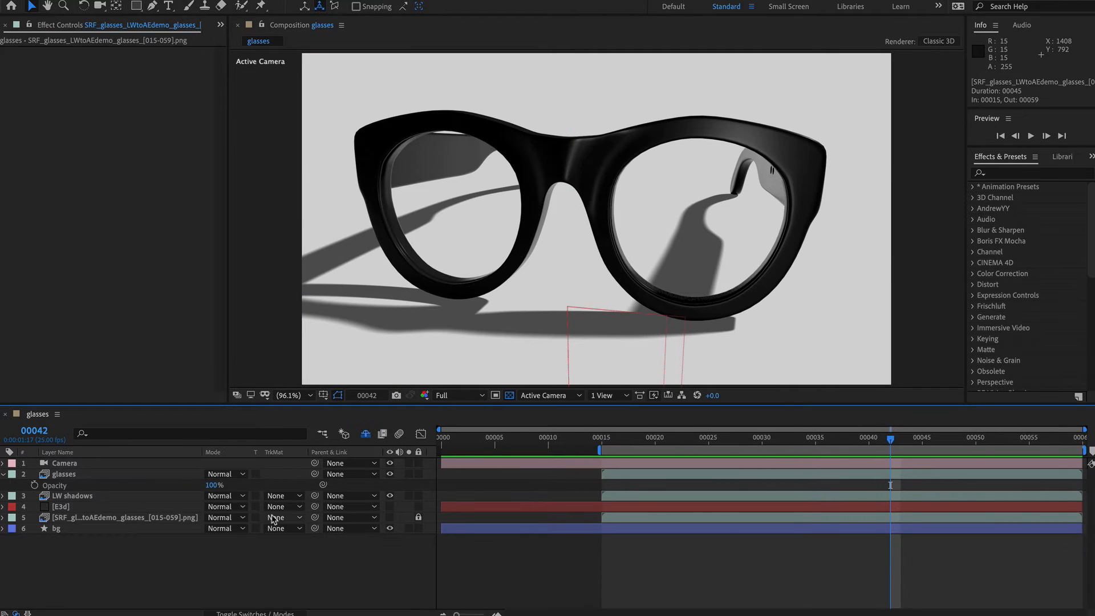
Make the SRF_glasses_LWtoAEdemo matte sequence shy so it is hidden from the timeline, and lock the Camera layer
{"action": "key", "text": "F4"}
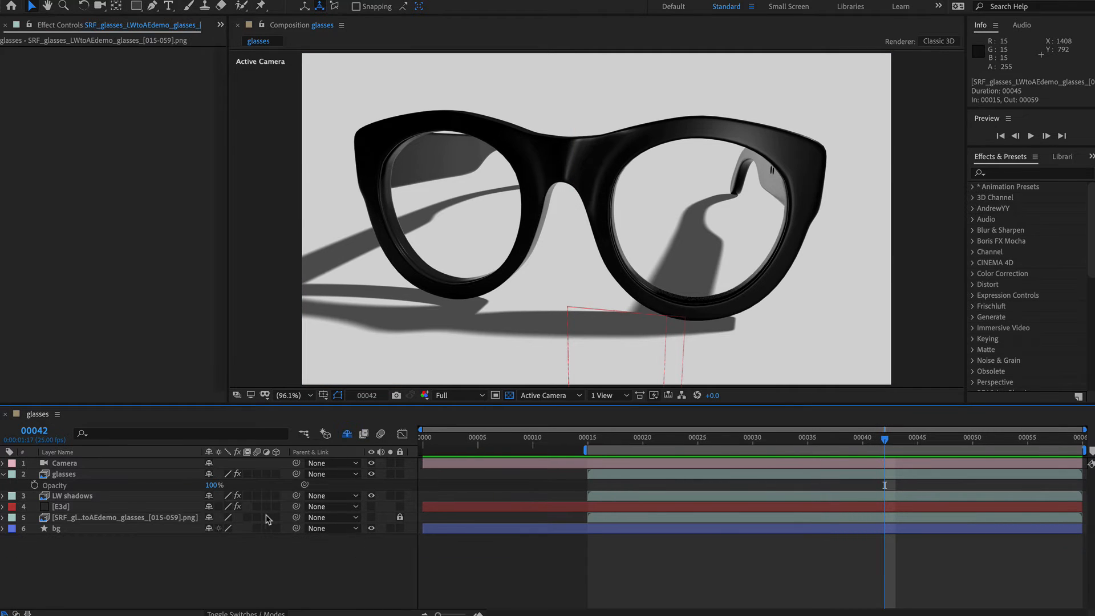
{"action": "left_click", "coordinate": [210, 518]}
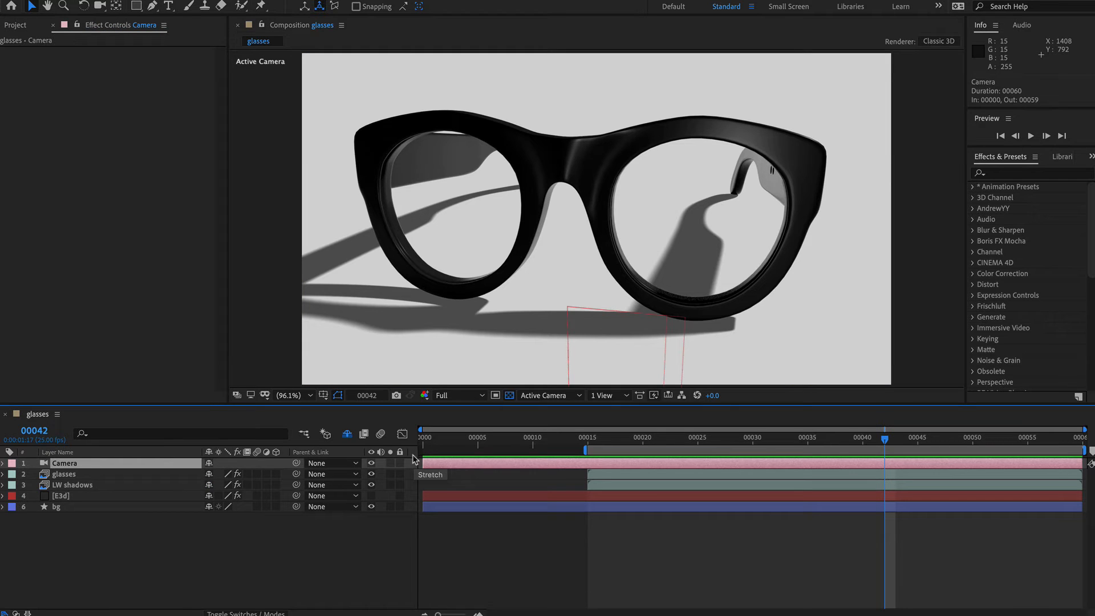
{"action": "left_click", "coordinate": [399, 463]}
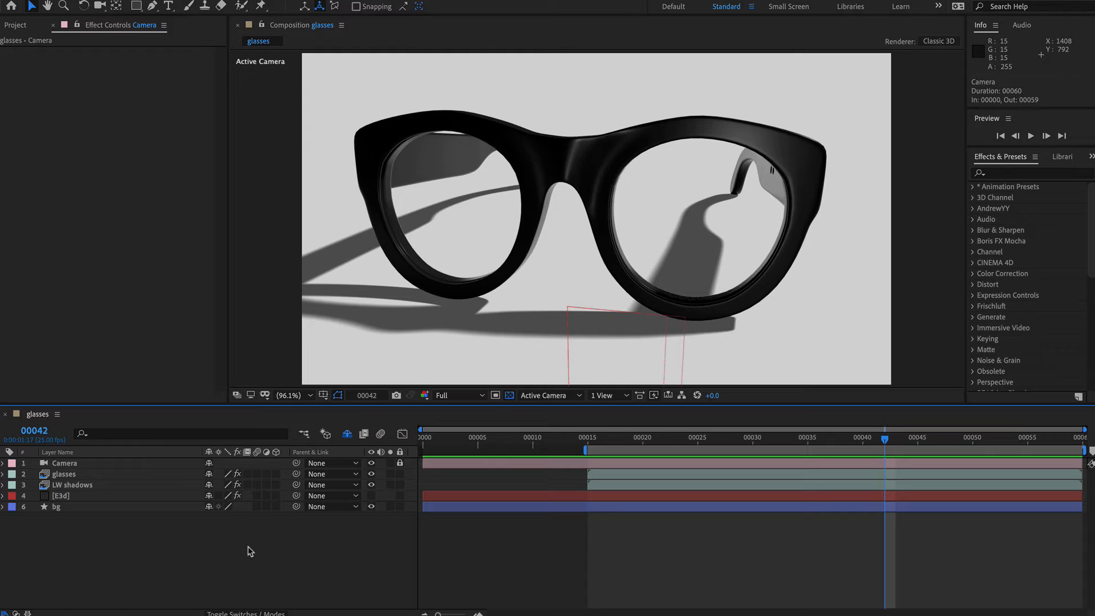
Duplicate the E3d layer and rename the copy E3d-glasses
{"action": "left_click", "coordinate": [65, 498]}
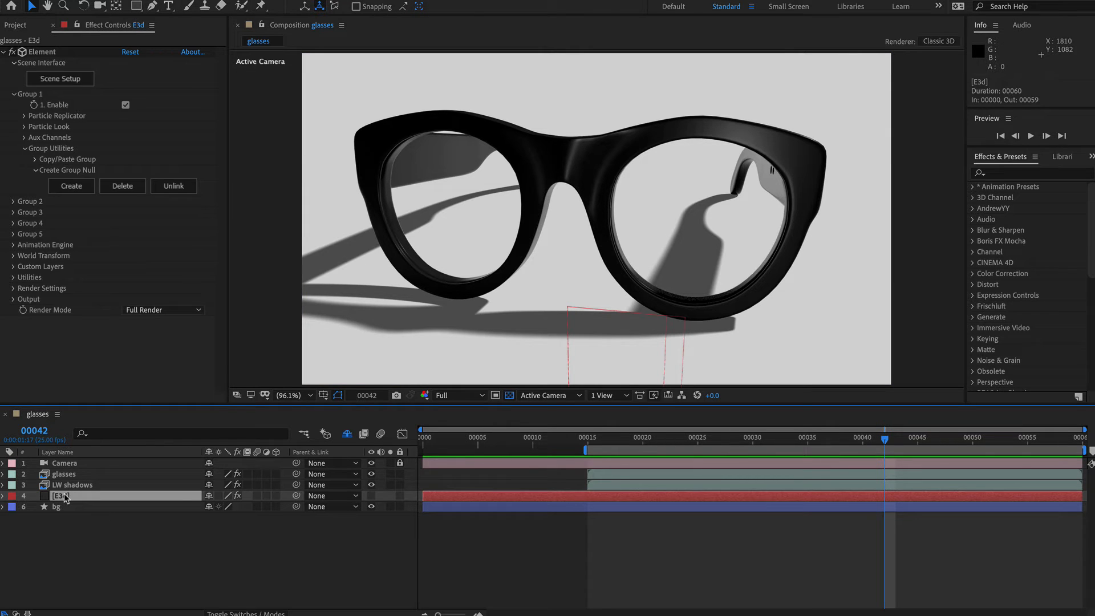
{"action": "key", "text": "ctrl+d"}
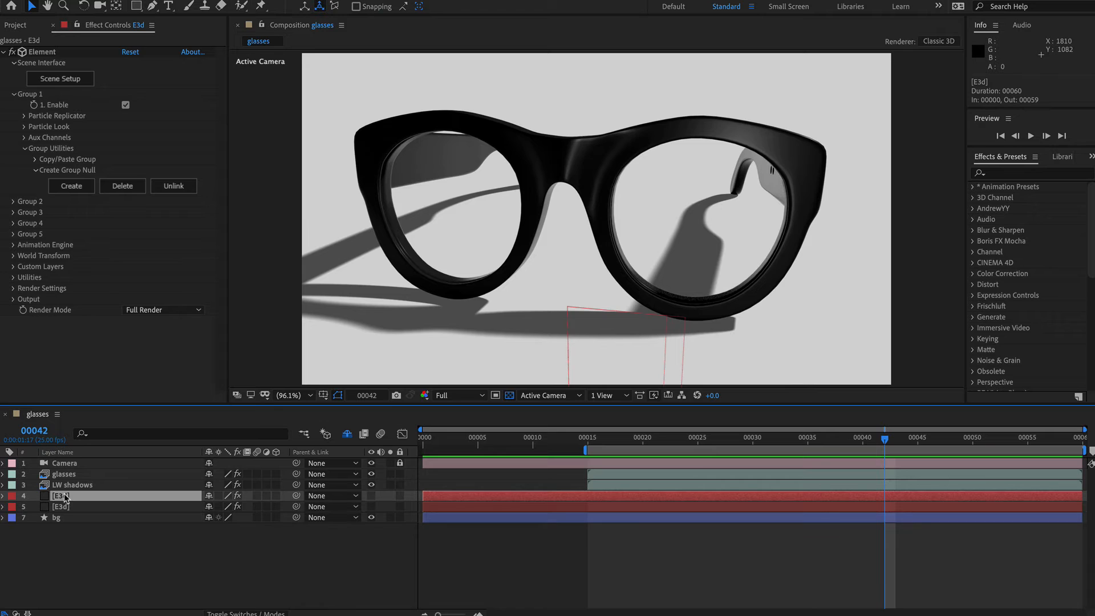
{"action": "key", "text": "Return"}
{"action": "type", "text": "E3d-glasses"}
{"action": "key", "text": "Return"}
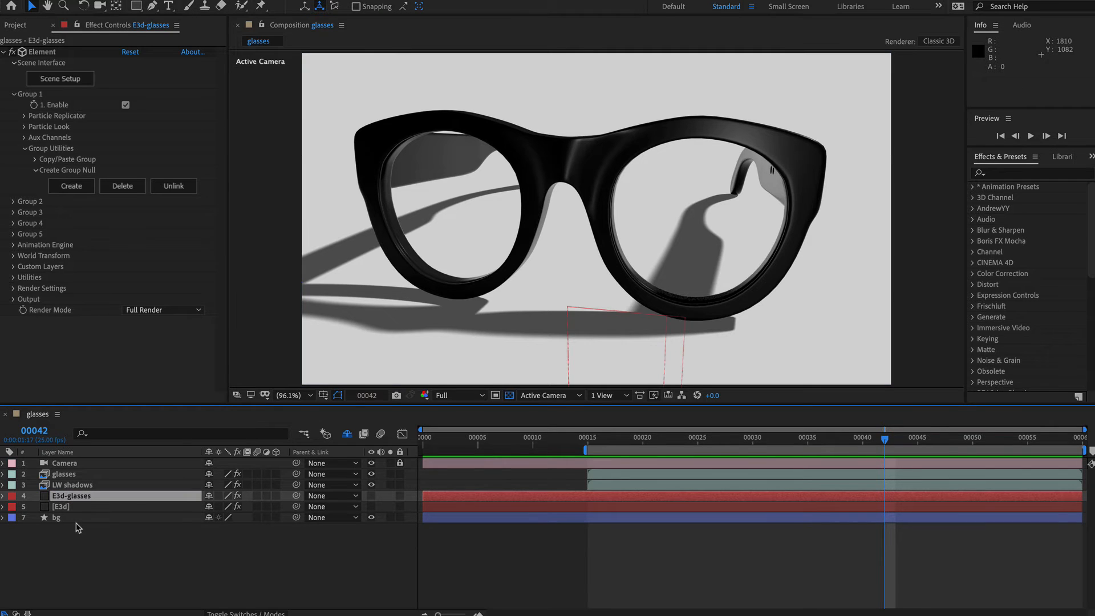
Delete the Plane Model from the E3d-glasses Element scene and move that layer directly above the rendered glasses layer
{"action": "left_click", "coordinate": [46, 81]}
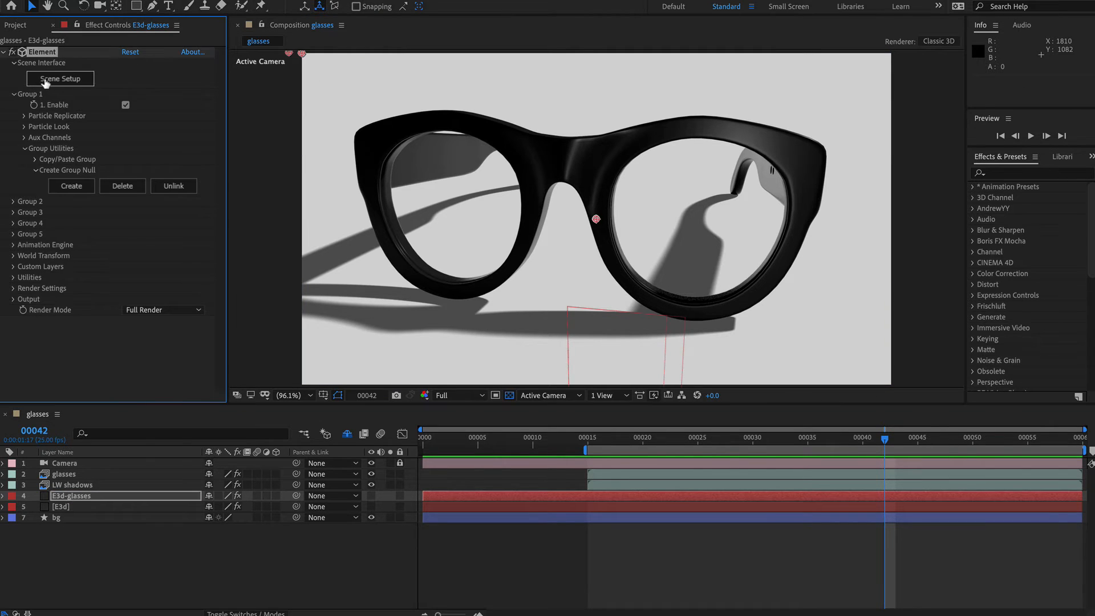
{"action": "left_click", "coordinate": [41, 82]}
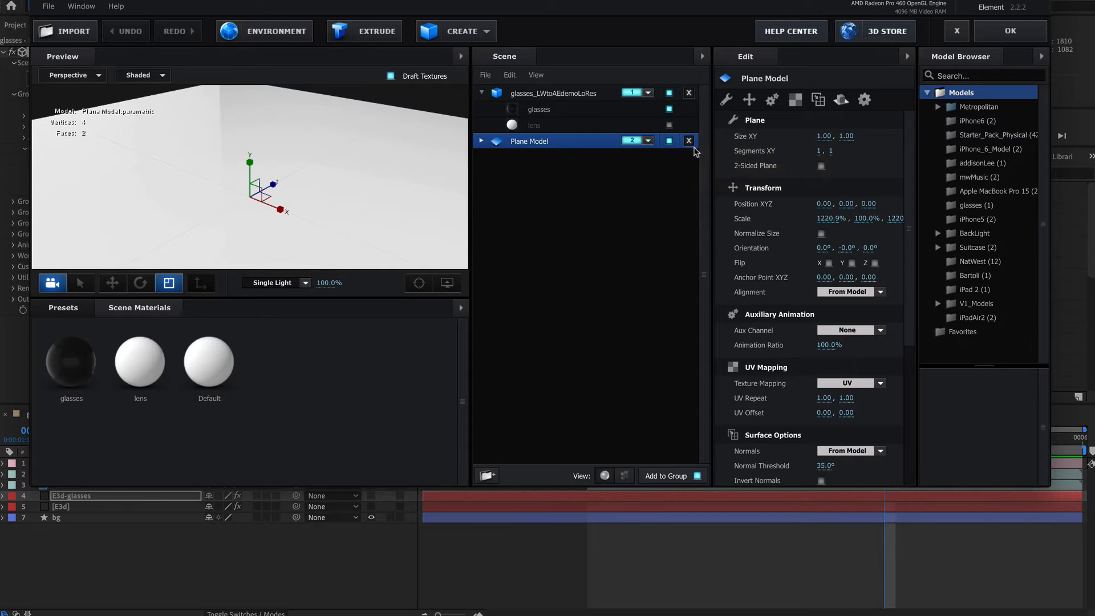
{"action": "left_click", "coordinate": [689, 141]}
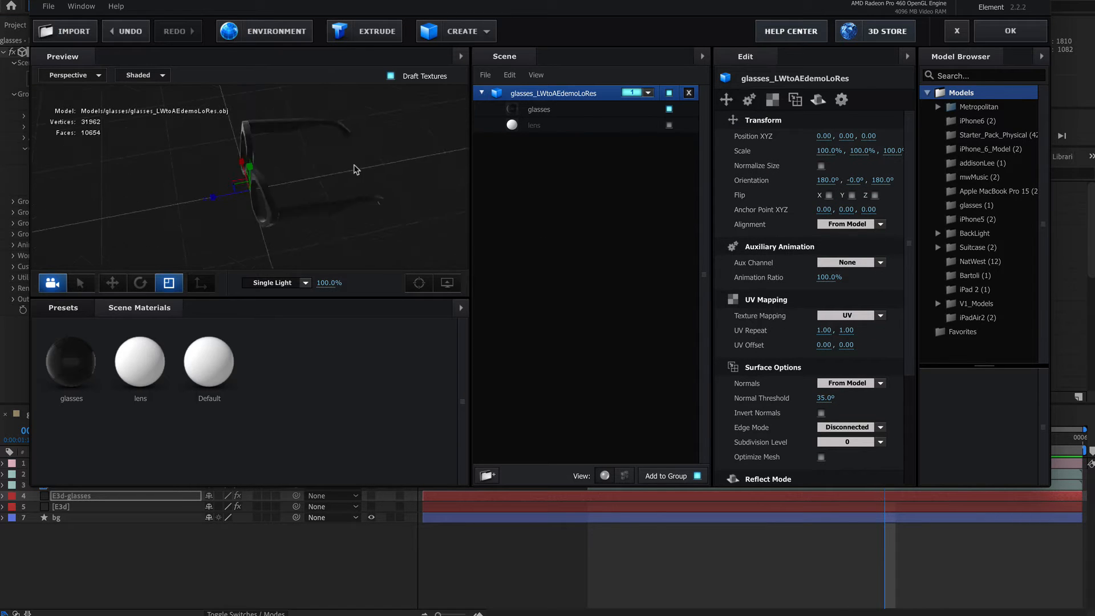
{"action": "left_click", "coordinate": [1011, 31]}
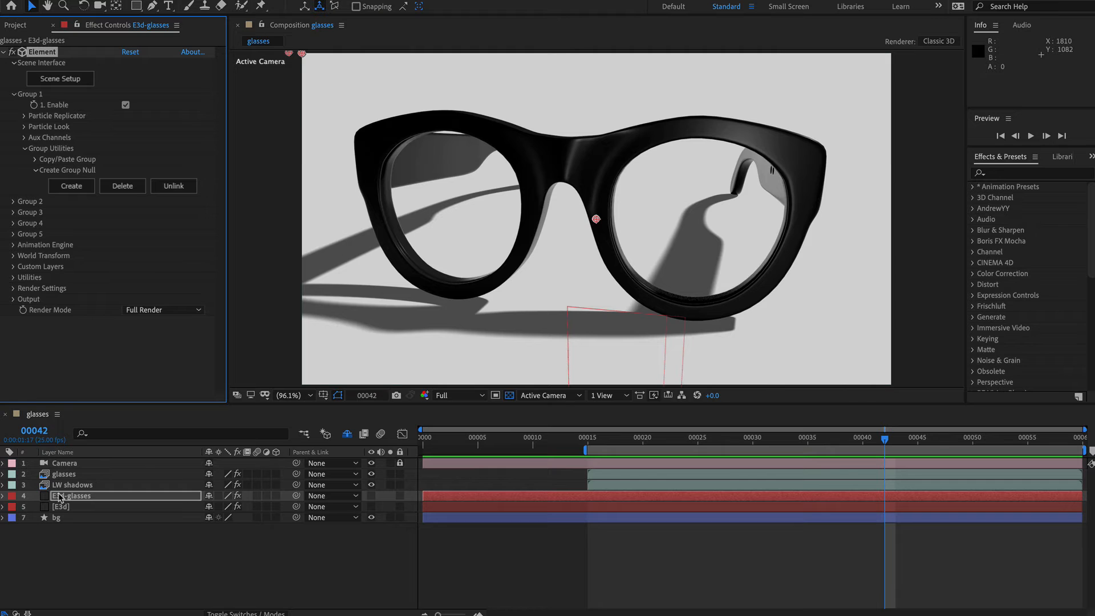
{"action": "left_click_drag", "start_coordinate": [60, 498], "coordinate": [61, 469]}
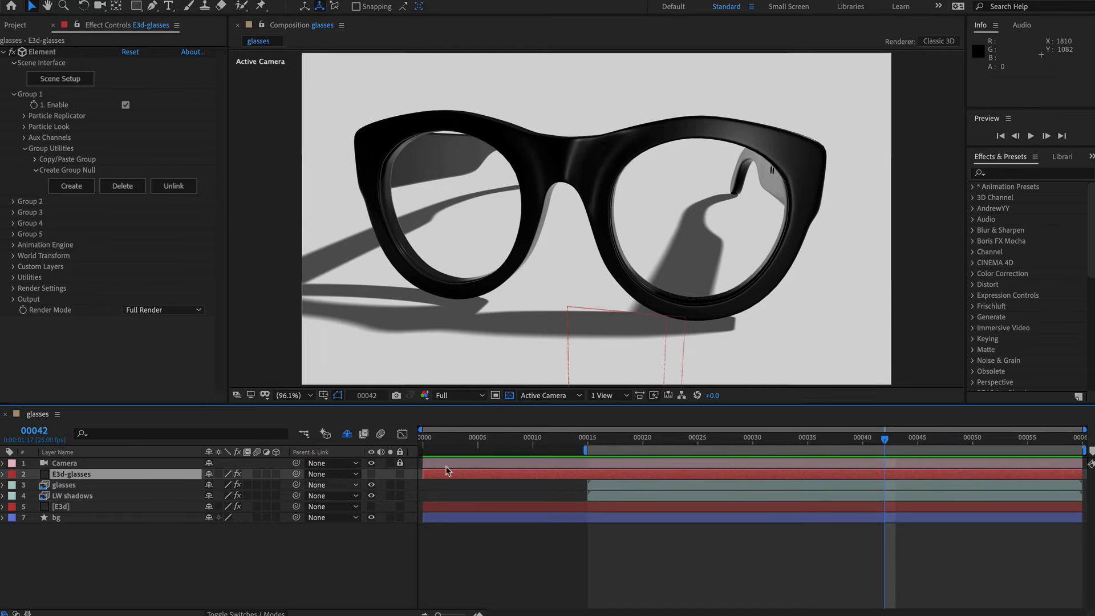
{"action": "left_click_drag", "start_coordinate": [844, 441], "coordinate": [697, 439]}
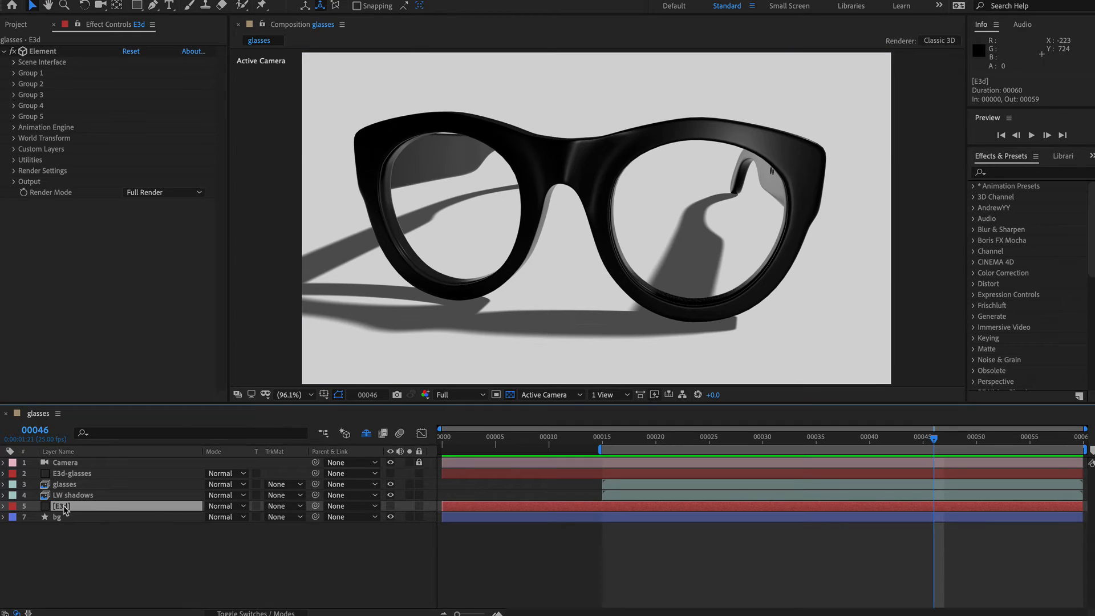
Duplicate the original E3d layer, rename the copy E3d-AO and make it visible
{"action": "key", "text": "ctrl+d"}
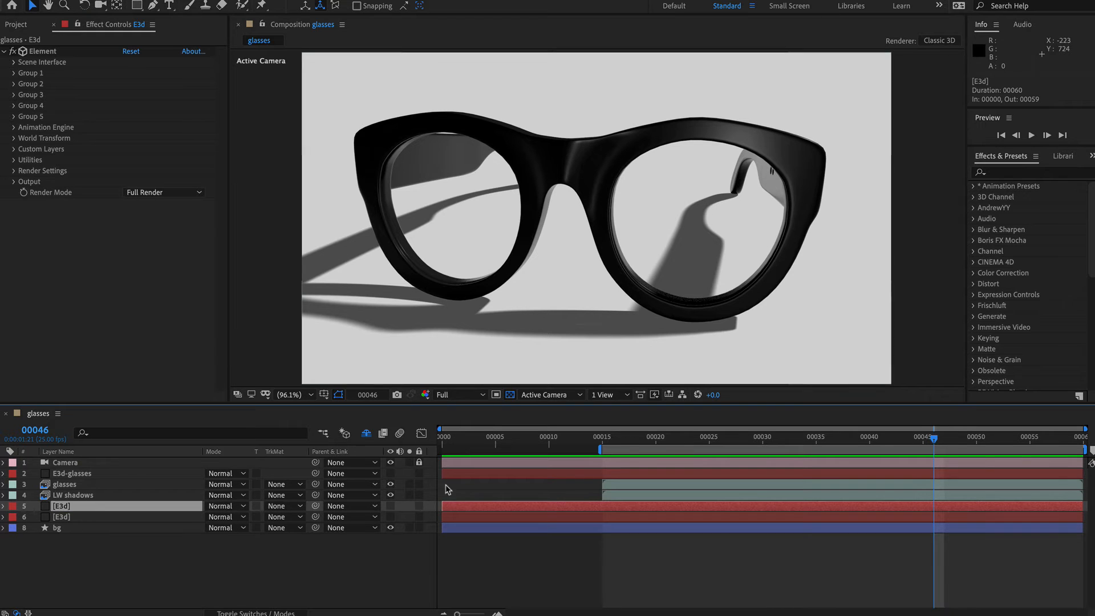
{"action": "key", "text": "Return"}
{"action": "type", "text": "E3d-AO"}
{"action": "key", "text": "Return"}
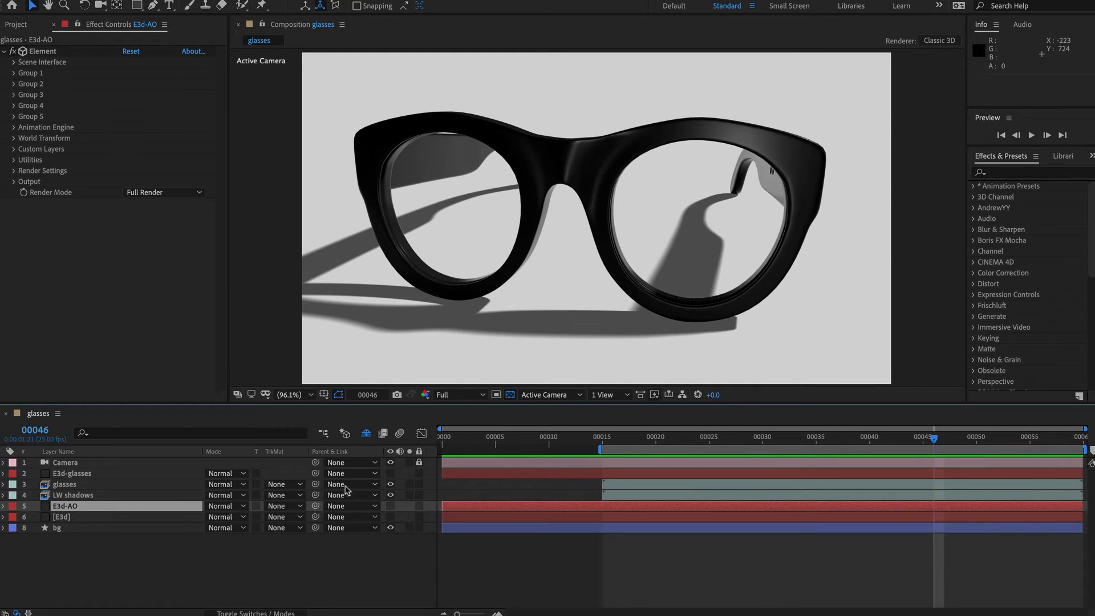
{"action": "left_click", "coordinate": [390, 506]}
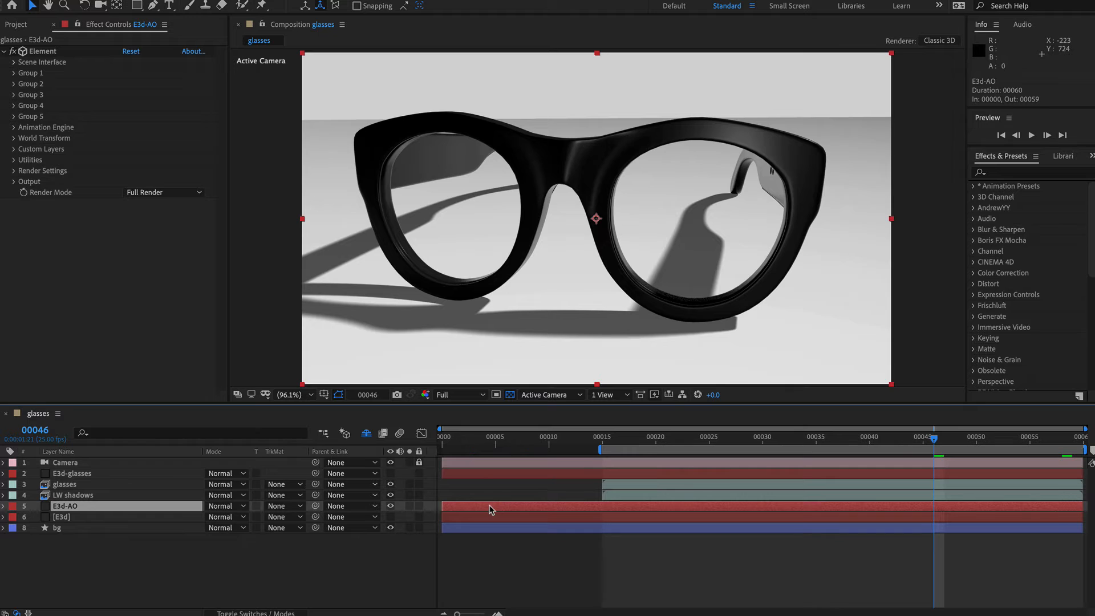
In the E3d-AO Element scene, enable Matte Shadow on the Plane Model's Default material
{"action": "left_click", "coordinate": [14, 62]}
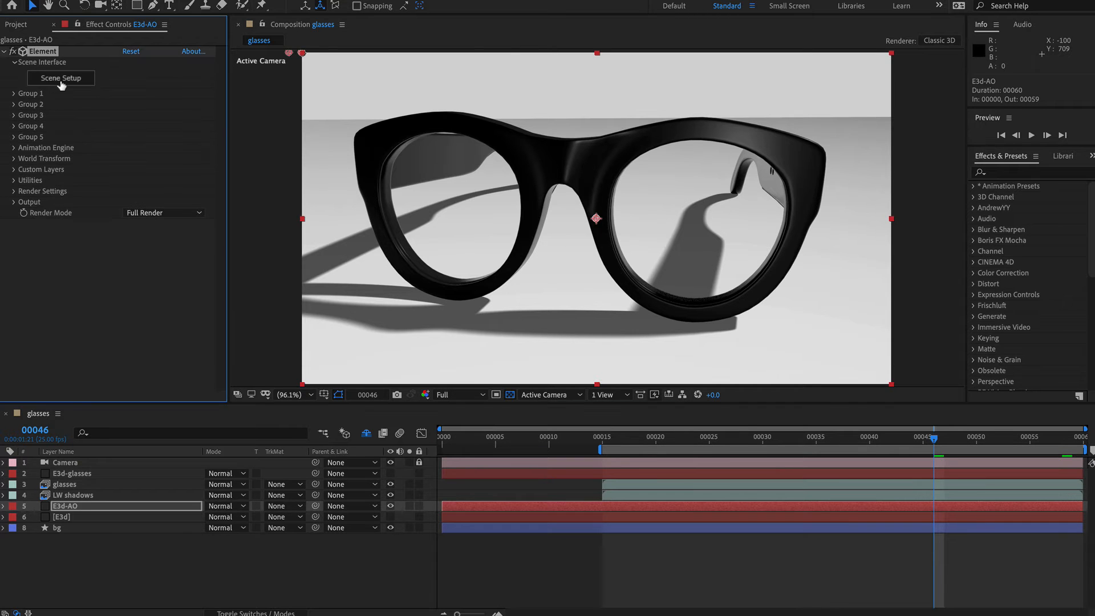
{"action": "left_click", "coordinate": [61, 85]}
{"action": "mouse_move", "coordinate": [348, 168]}
{"action": "left_mouse_down"}
{"action": "mouse_move", "coordinate": [358, 190]}
{"action": "mouse_move", "coordinate": [331, 177]}
{"action": "left_mouse_up"}
{"action": "left_click", "coordinate": [481, 141]}
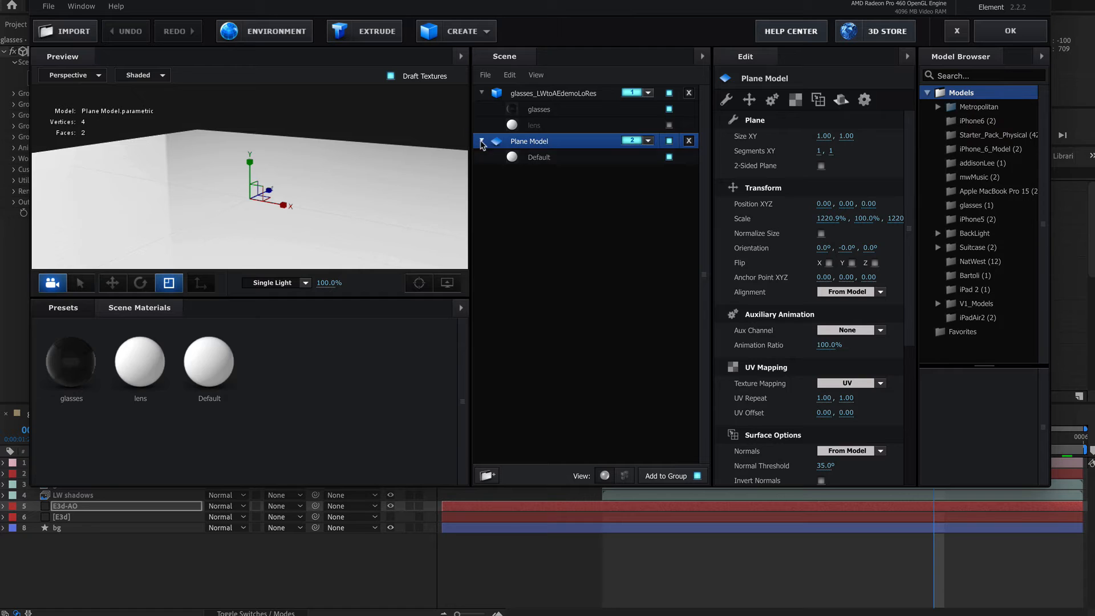
{"action": "left_click", "coordinate": [531, 159]}
{"action": "scroll", "coordinate": [796, 318], "scroll_direction": "down", "scroll_amount": 10}
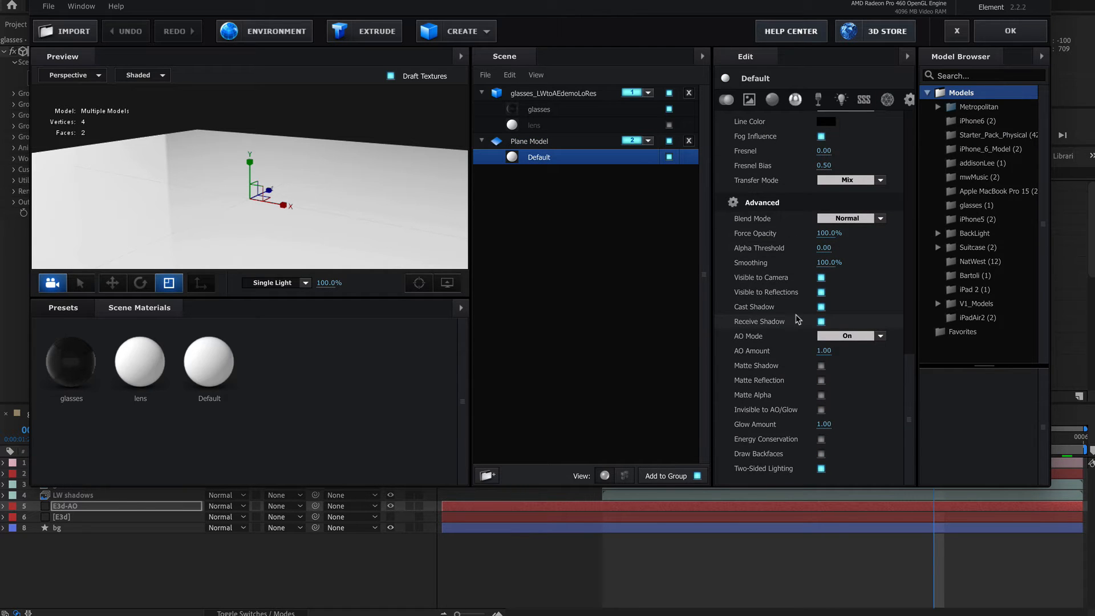
{"action": "left_click", "coordinate": [821, 365]}
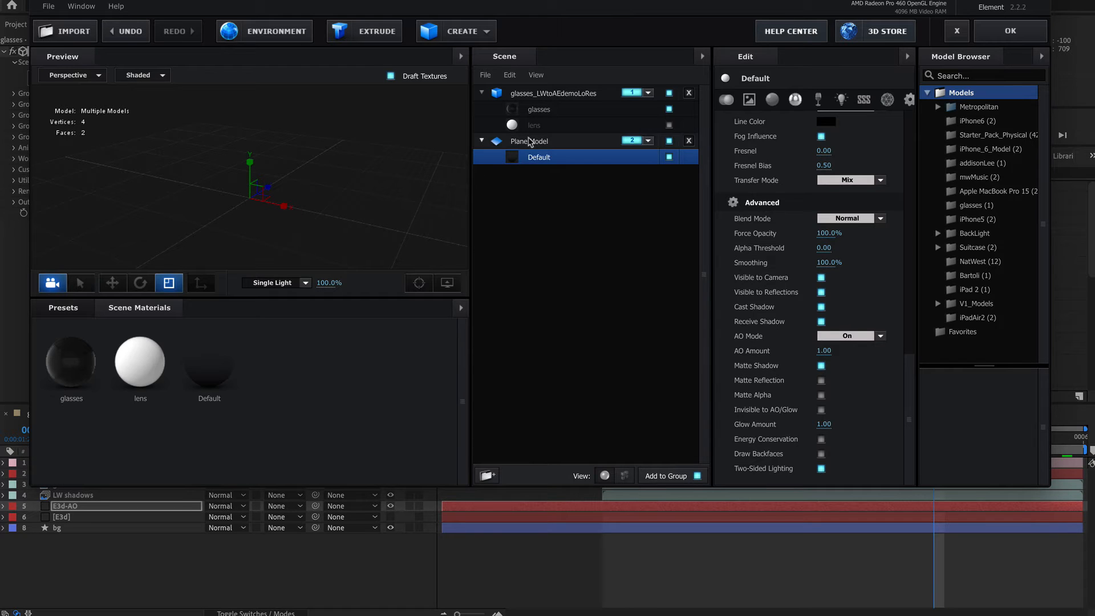
Enable Matte Shadow on the glasses material as well and apply the Element scene changes
{"action": "left_click", "coordinate": [539, 111]}
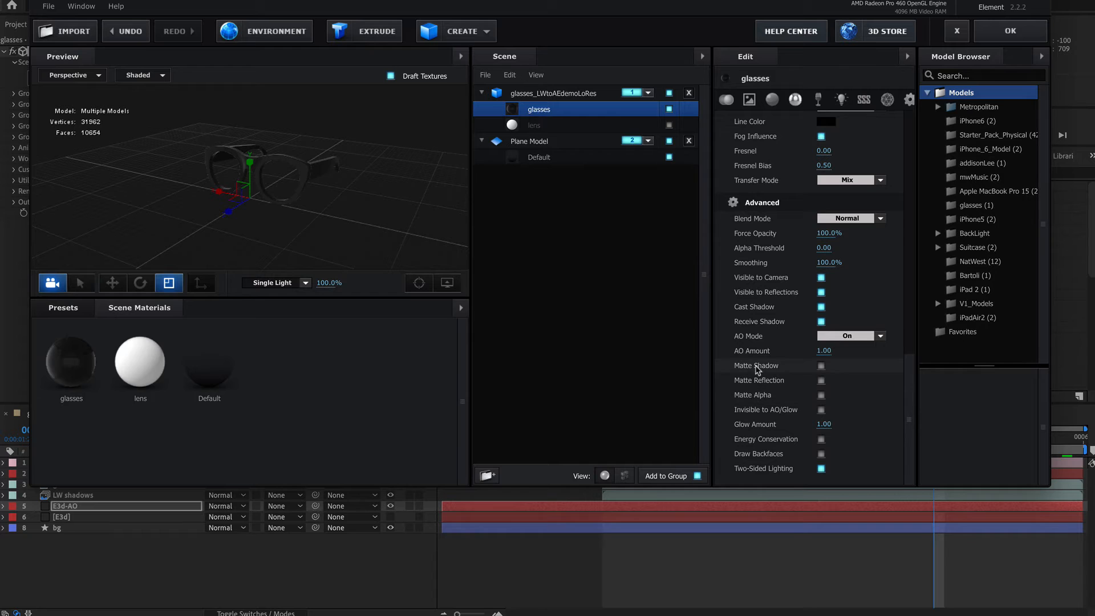
{"action": "left_click", "coordinate": [821, 365]}
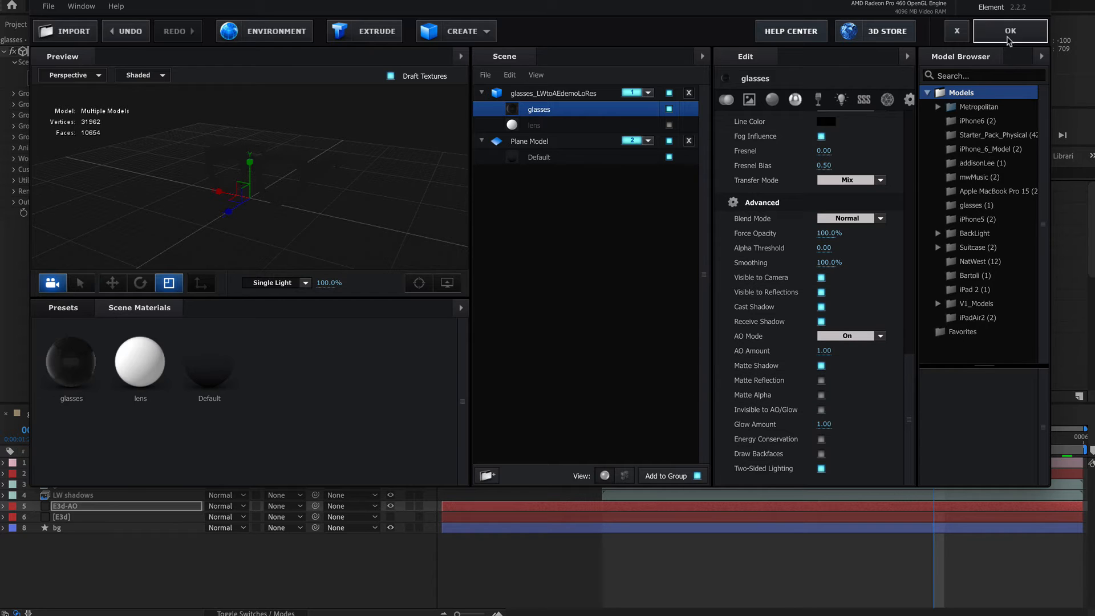
{"action": "left_click", "coordinate": [1007, 35]}
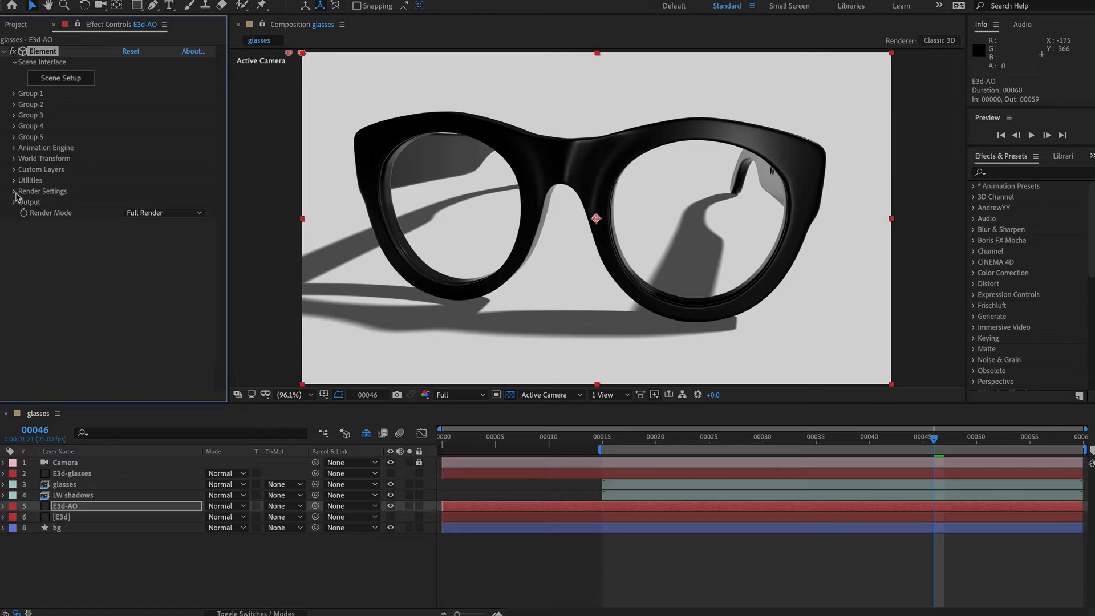
Enable ambient occlusion in E3d-AO's render settings, then solo the layer and turn off the transparency grid to inspect it
{"action": "left_click", "coordinate": [13, 192]}
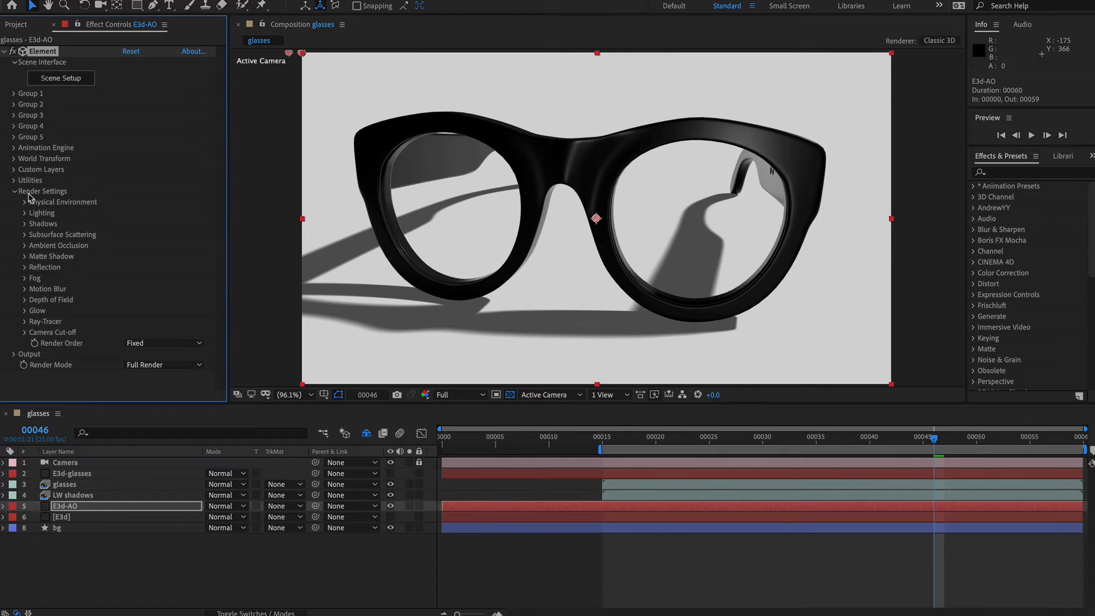
{"action": "left_click", "coordinate": [24, 245]}
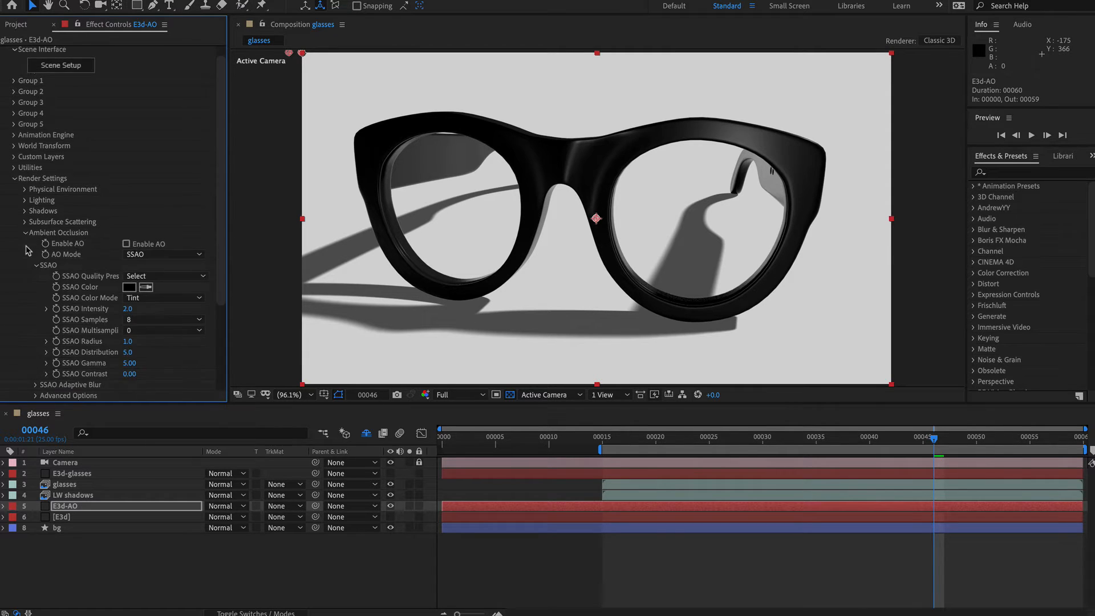
{"action": "left_click", "coordinate": [126, 244]}
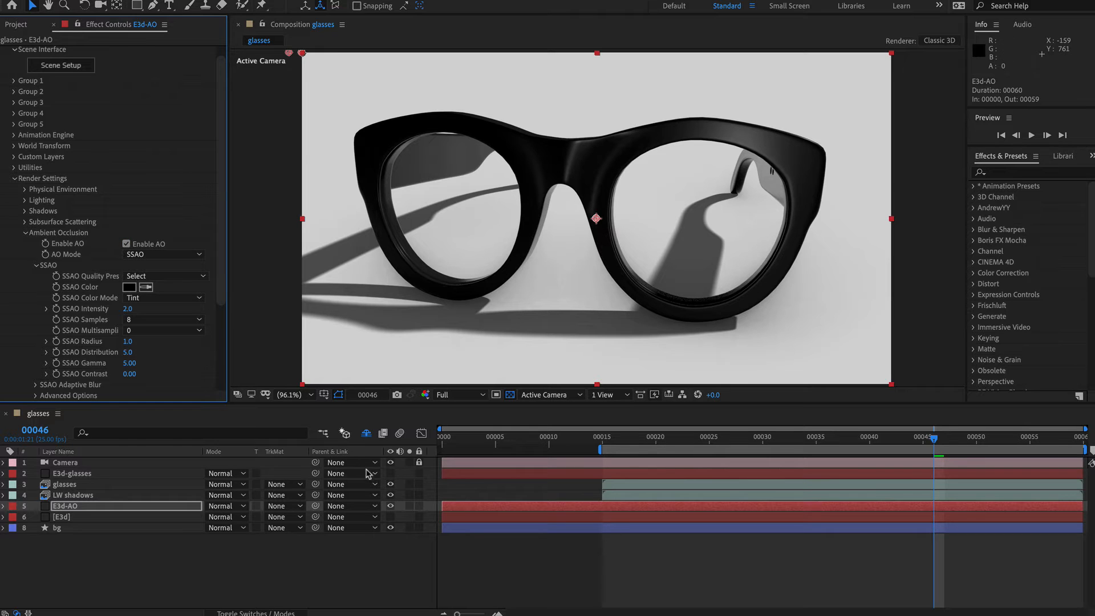
{"action": "left_click", "coordinate": [408, 506]}
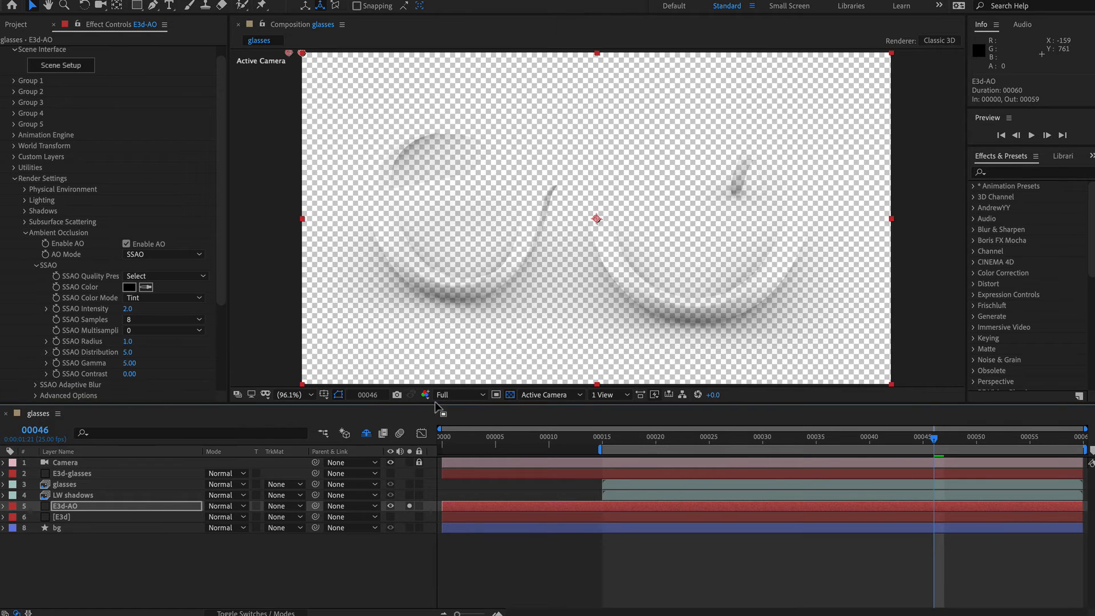
{"action": "left_click", "coordinate": [510, 395]}
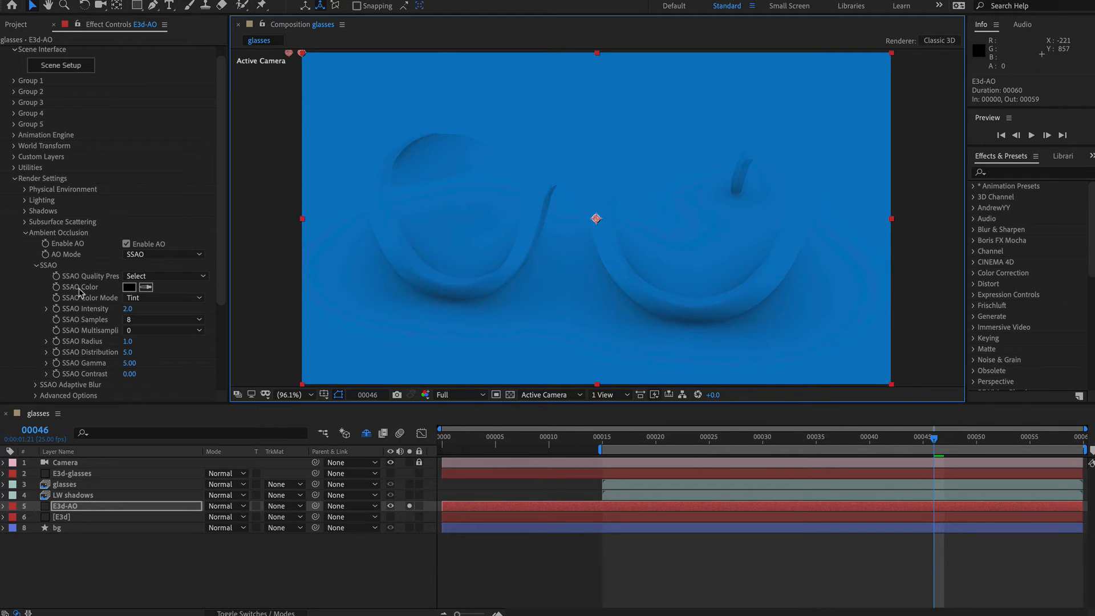
Set the E3d-AO layer's SSAO quality preset to Fast and its SSAO intensity to 3.1
{"action": "left_click", "coordinate": [135, 277]}
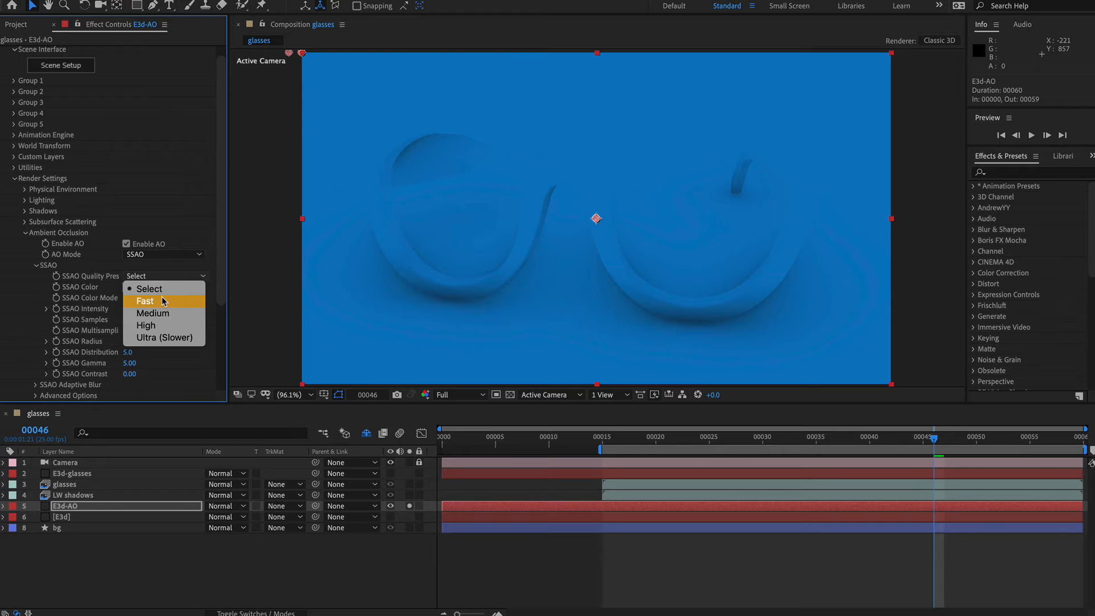
{"action": "left_click", "coordinate": [164, 302]}
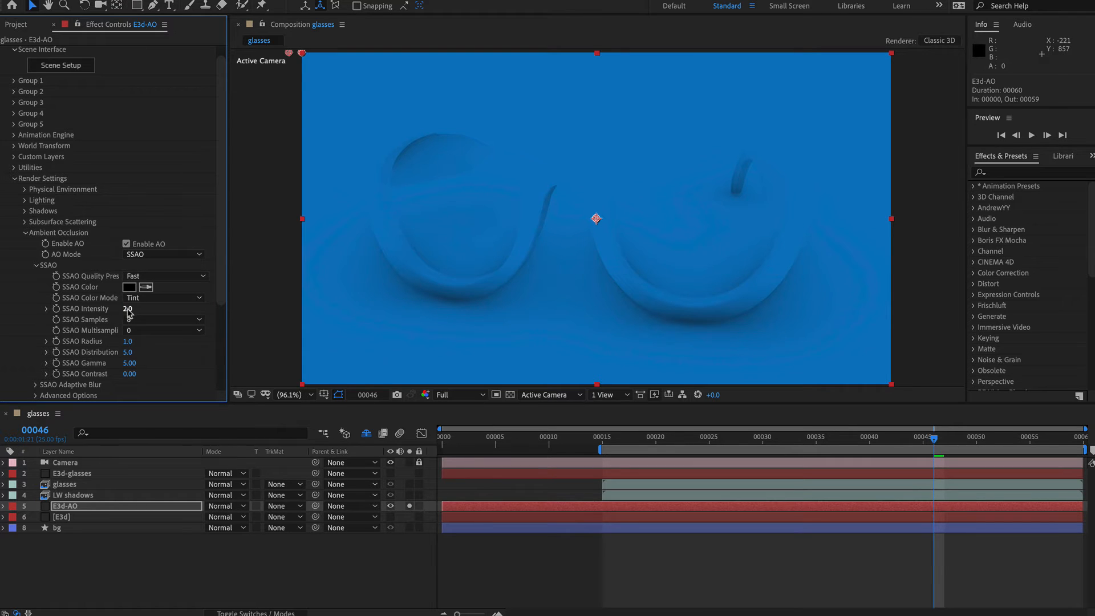
{"action": "left_click_drag", "start_coordinate": [129, 309], "coordinate": [134, 309]}
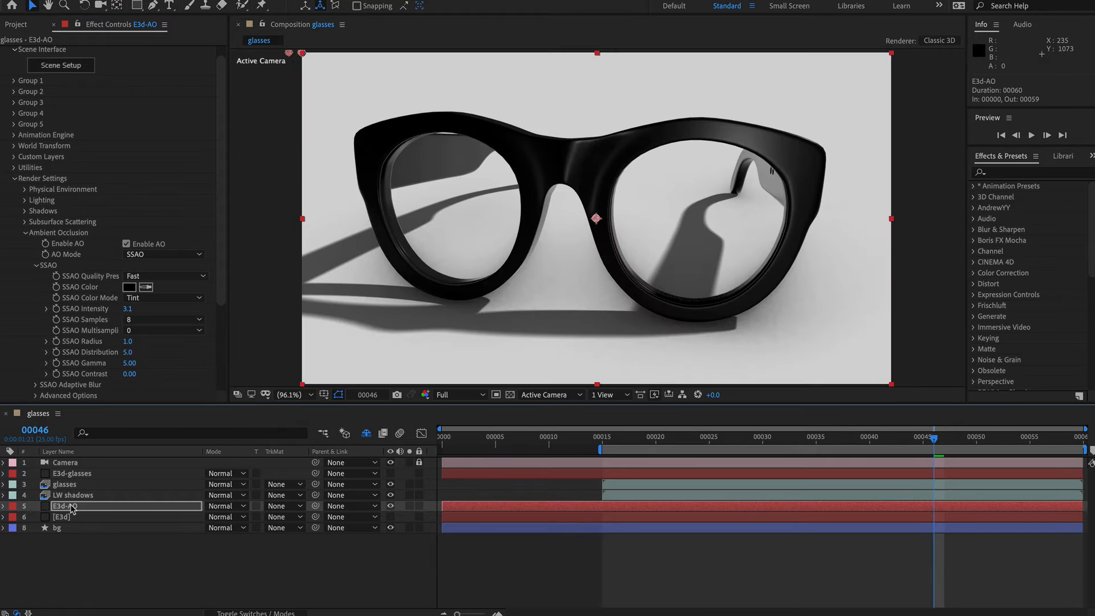
Try E3d-AO directly below the Camera layer with SSAO intensity 4.6 and SSAO radius 1.9, and inspect its Element scene
{"action": "left_click", "coordinate": [71, 505]}
{"action": "left_click_drag", "start_coordinate": [71, 506], "coordinate": [73, 474]}
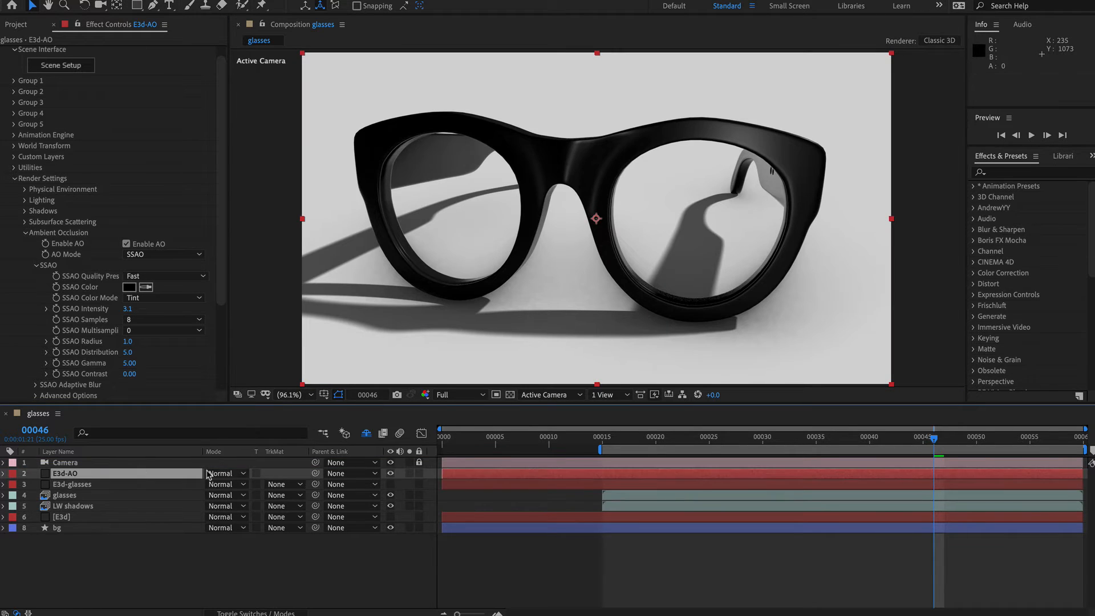
{"action": "left_click", "coordinate": [129, 325]}
{"action": "left_click_drag", "start_coordinate": [127, 341], "coordinate": [141, 341]}
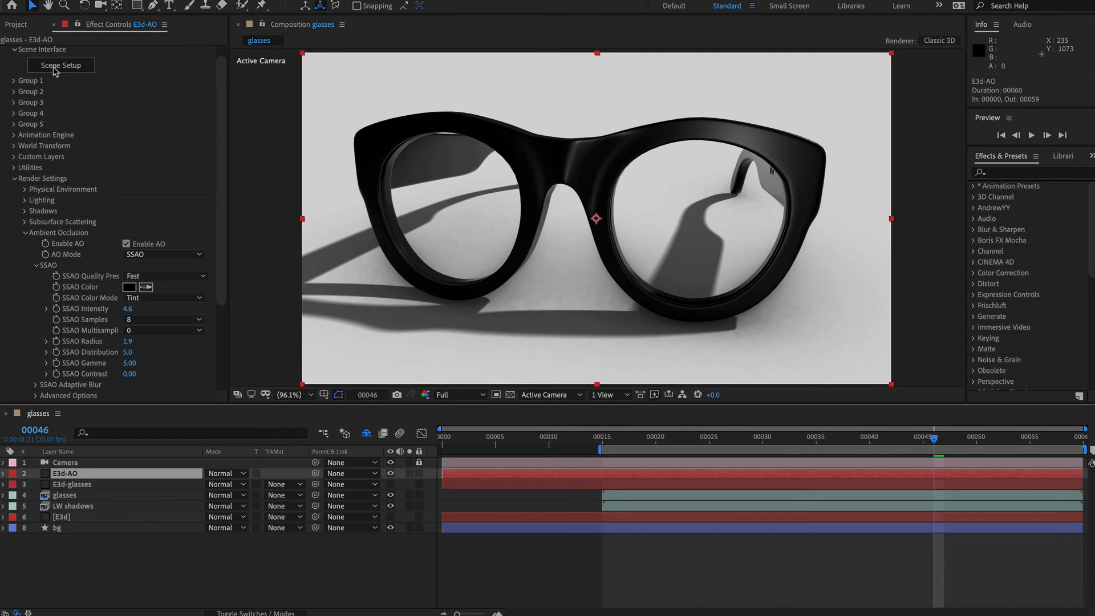
{"action": "left_click", "coordinate": [59, 66]}
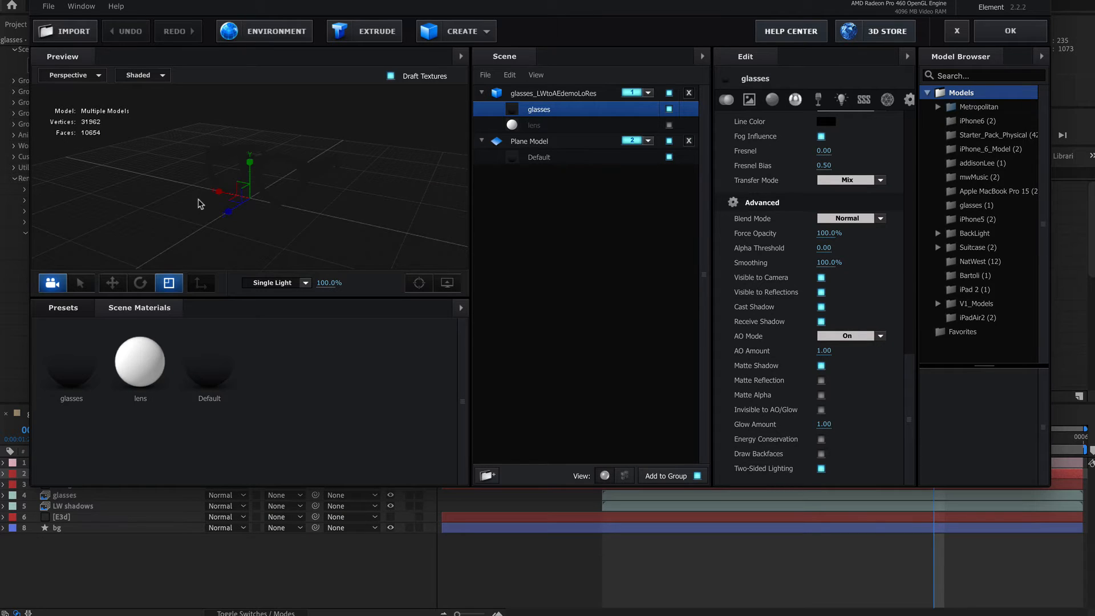
{"action": "left_click_drag", "start_coordinate": [329, 208], "coordinate": [324, 173]}
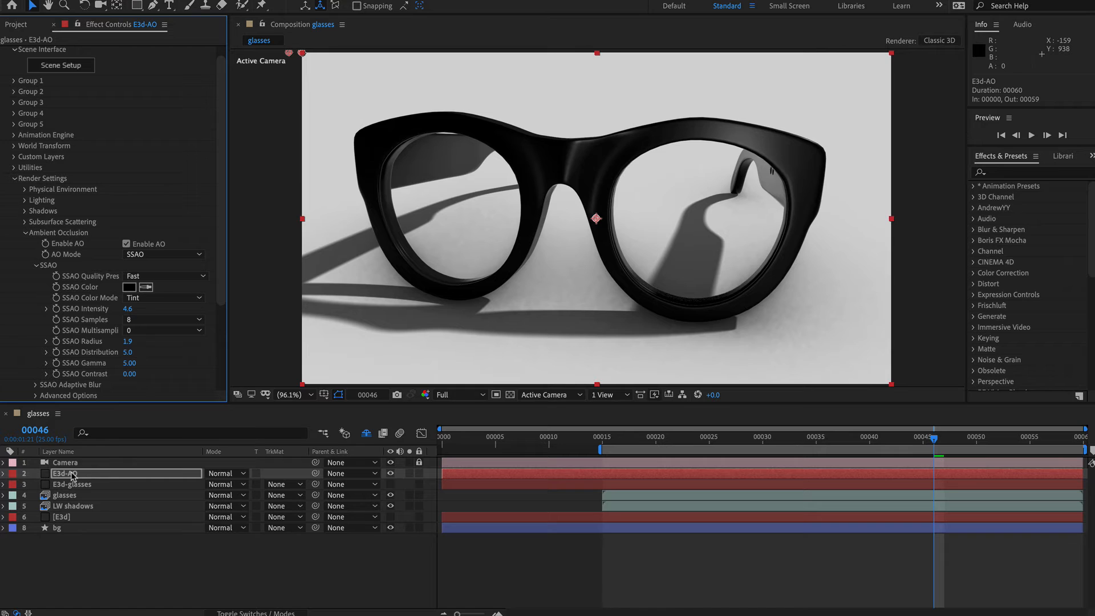
Replace the E3d-AO layer with a fresh duplicate of E3d named E3d-AO, and make it visible
{"action": "left_click_drag", "start_coordinate": [73, 476], "coordinate": [68, 508]}
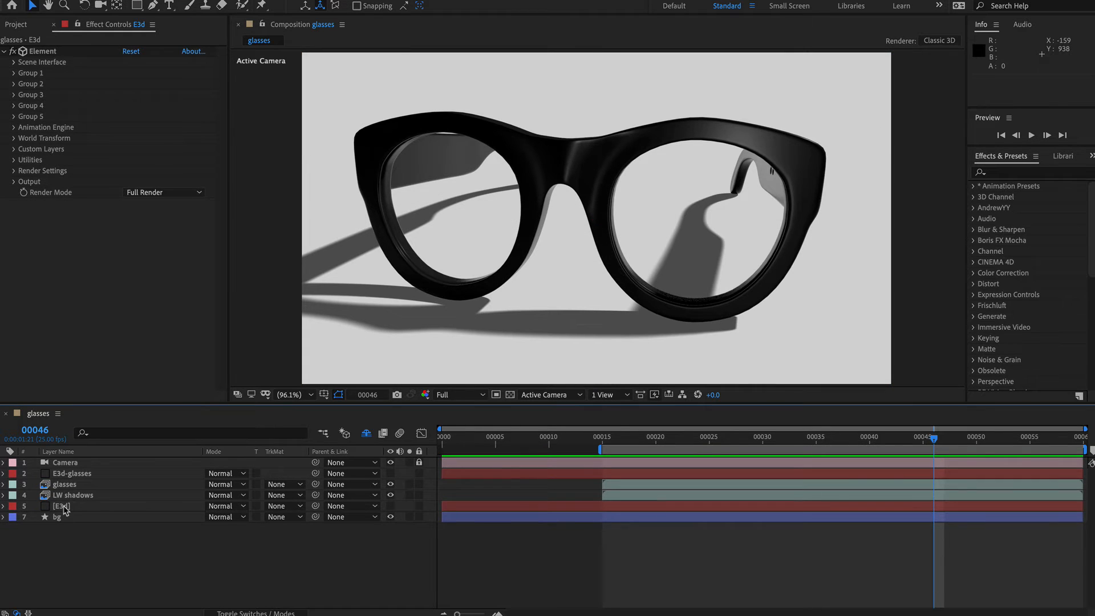
{"action": "left_click", "coordinate": [390, 506]}
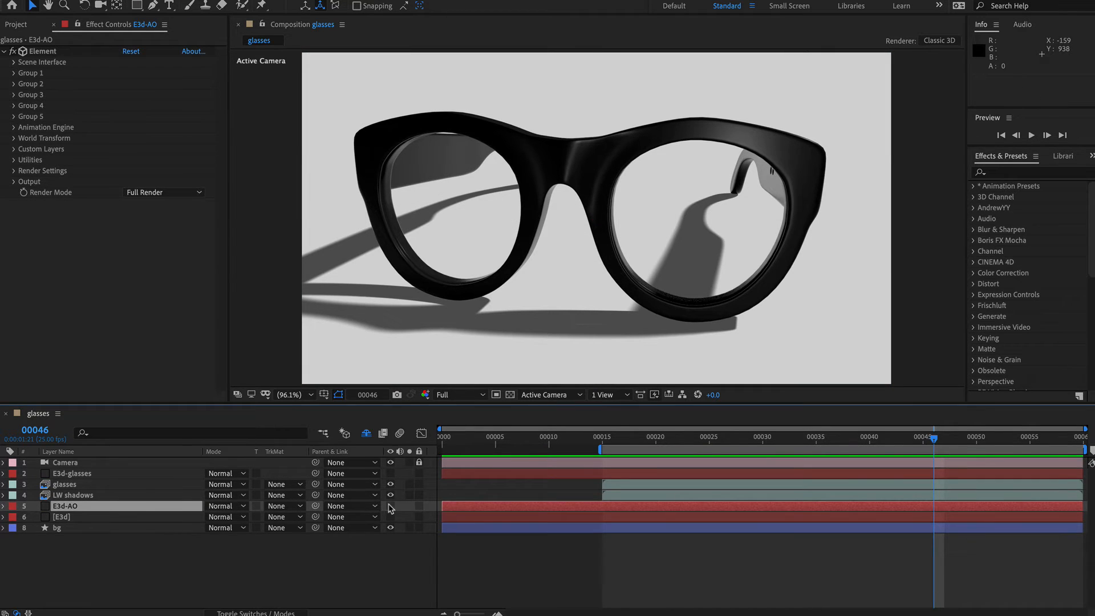
Enable ambient occlusion in the new E3d-AO layer's render settings and set the SSAO quality preset to Fast
{"action": "left_click", "coordinate": [13, 173]}
{"action": "left_click", "coordinate": [13, 172]}
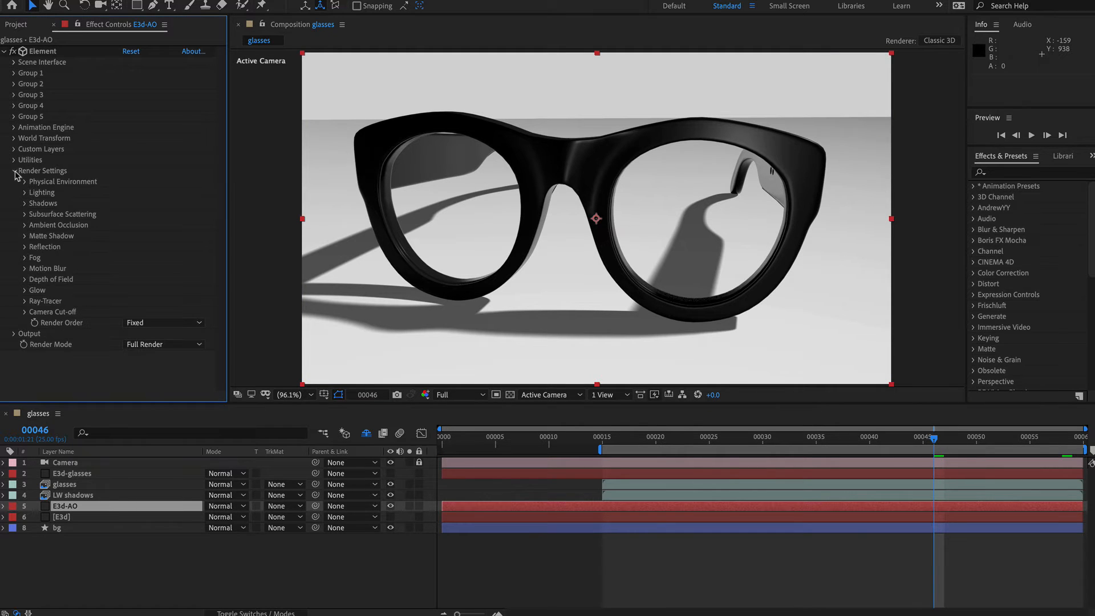
{"action": "left_click", "coordinate": [24, 226]}
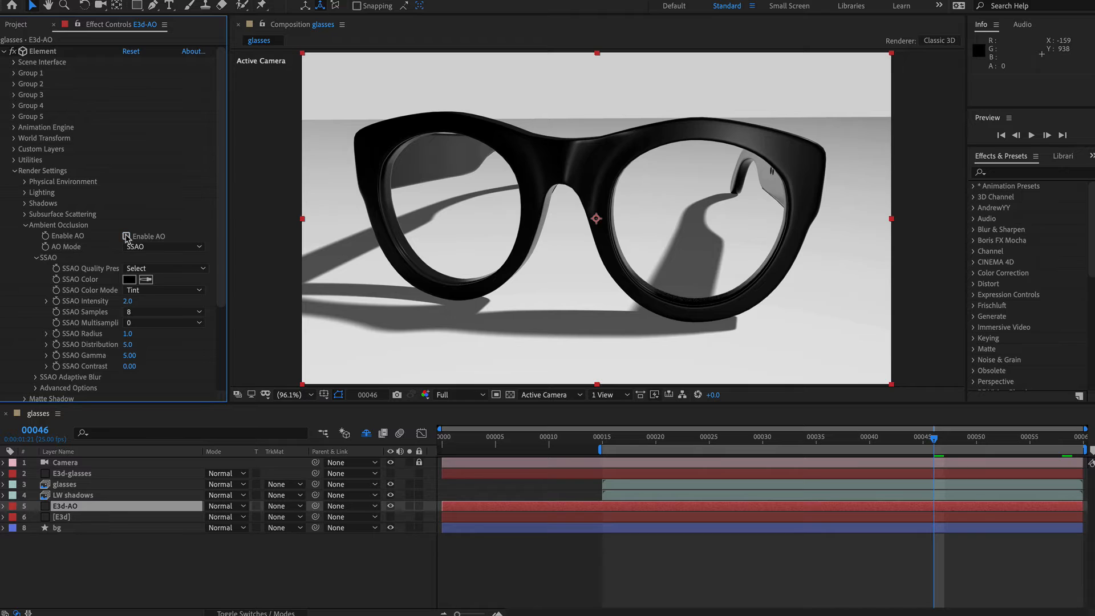
{"action": "left_click", "coordinate": [126, 236]}
{"action": "left_click", "coordinate": [166, 268]}
{"action": "left_click", "coordinate": [140, 291]}
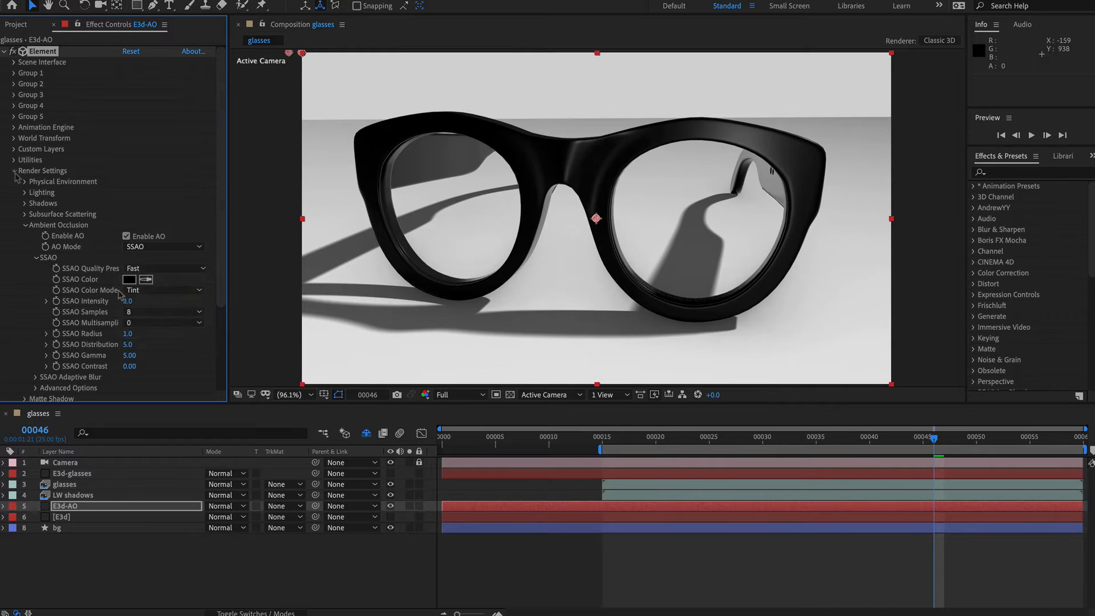
Set E3d-AO's Element output to show only the Ambient Occlusion pass, and solo the layer
{"action": "left_click", "coordinate": [15, 172]}
{"action": "left_click", "coordinate": [14, 182]}
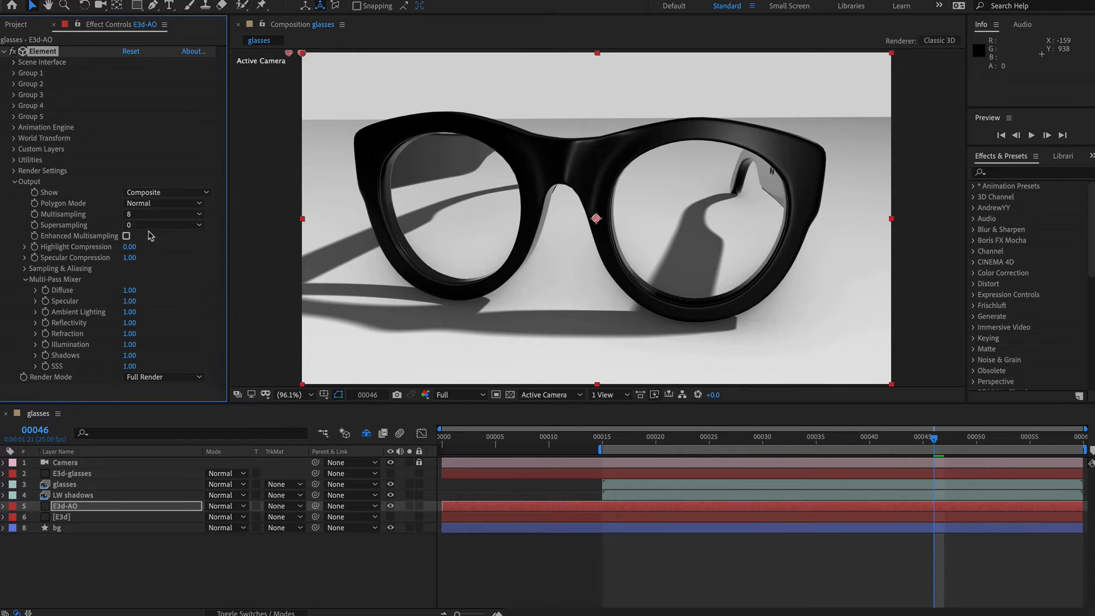
{"action": "left_click", "coordinate": [152, 194]}
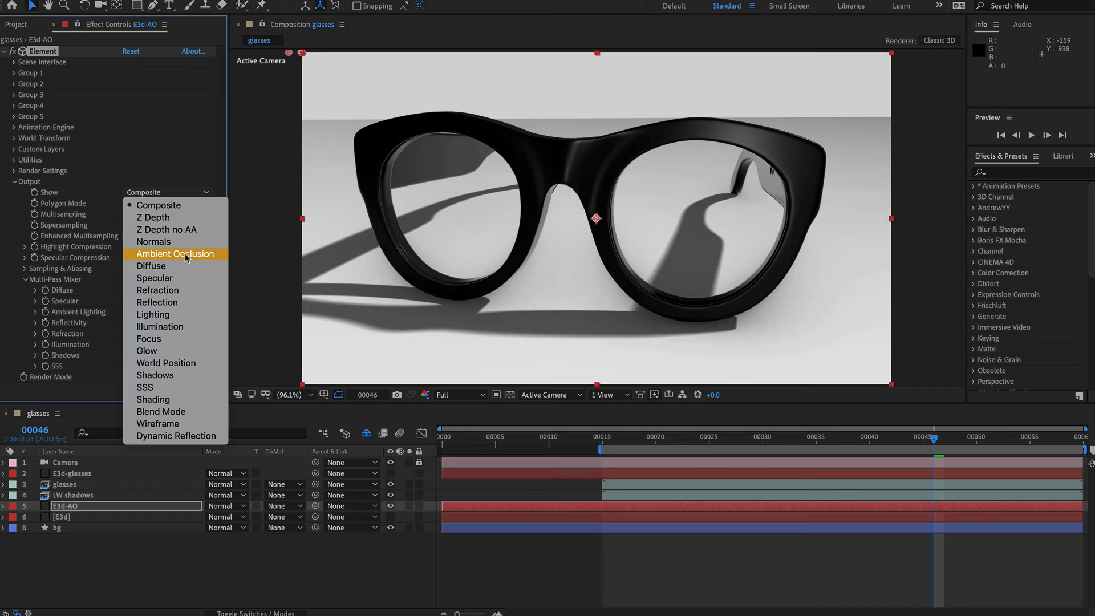
{"action": "left_click", "coordinate": [201, 254]}
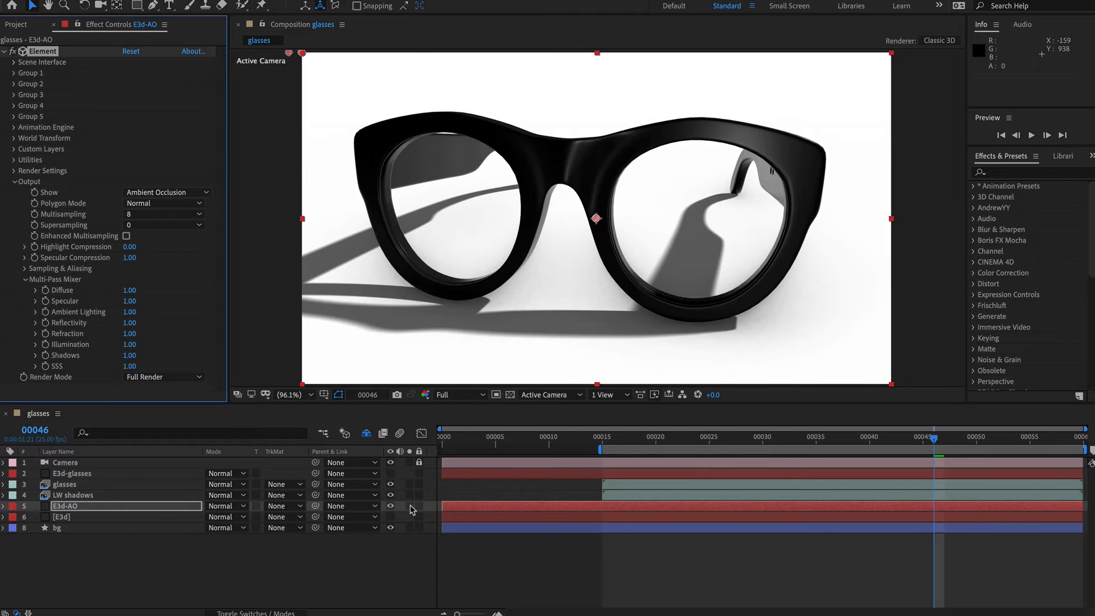
{"action": "left_click", "coordinate": [410, 506]}
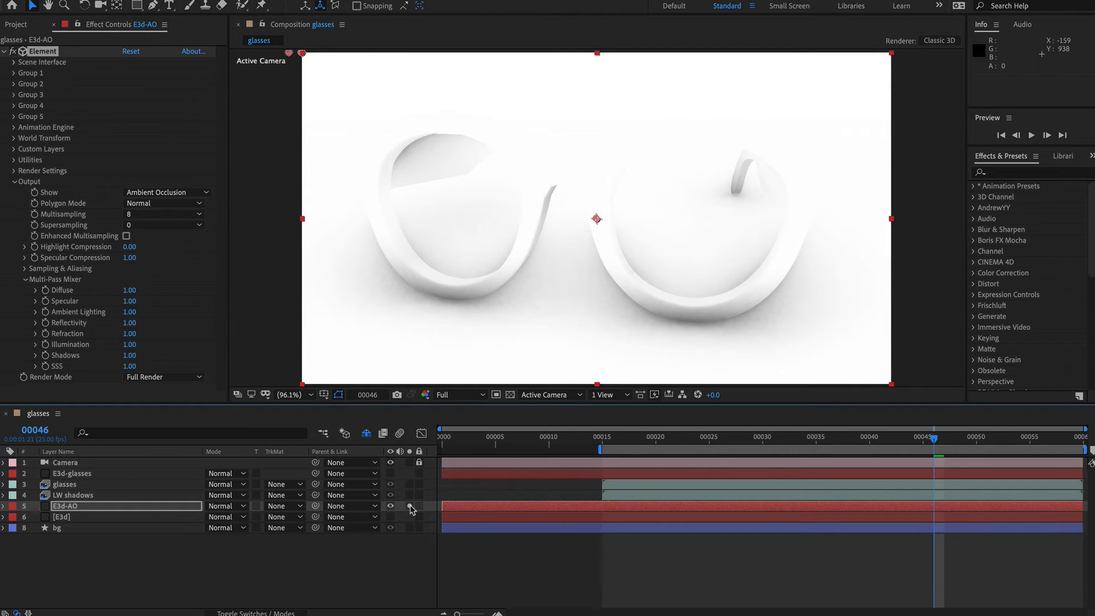
Add a Levels effect to E3d-AO with input black 102, input white 238 and gamma 0.78
{"action": "left_click", "coordinate": [95, 506]}
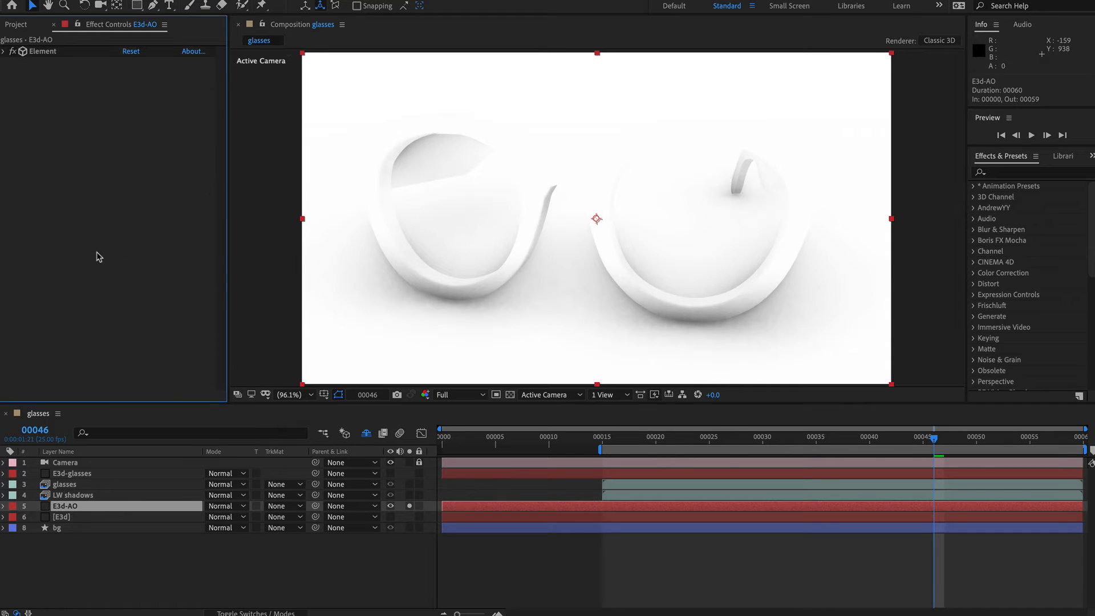
{"action": "key", "text": "ctrl+space"}
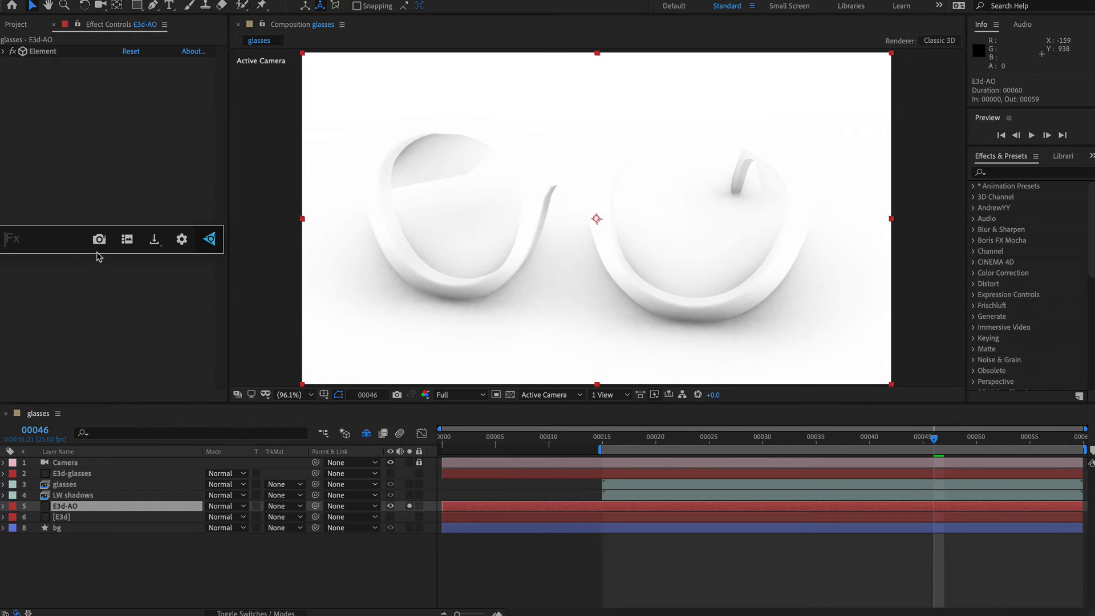
{"action": "type", "text": "leve"}
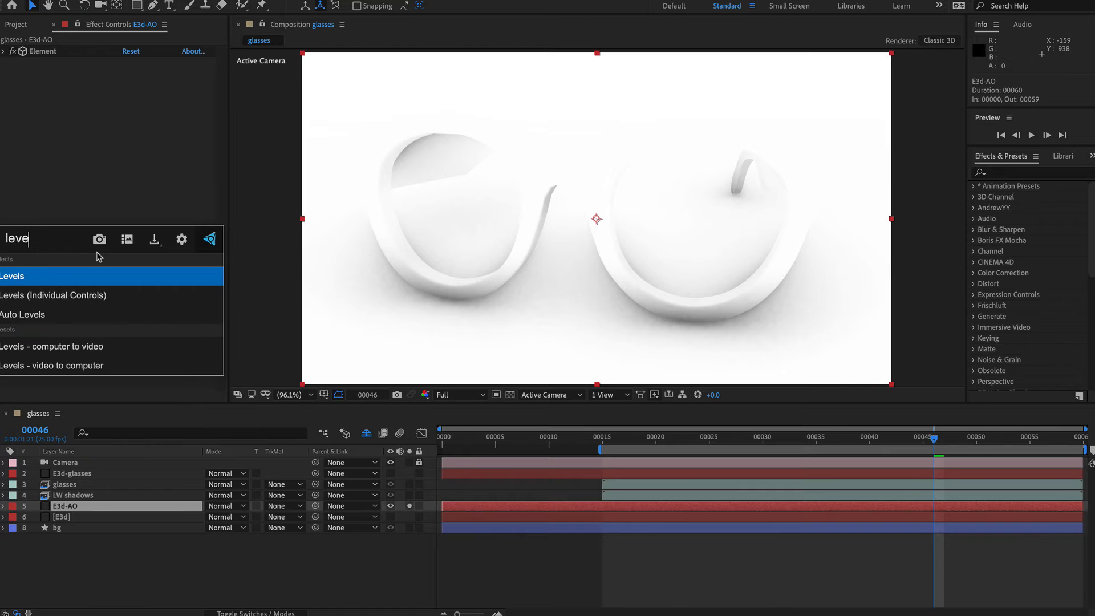
{"action": "key", "text": "Return"}
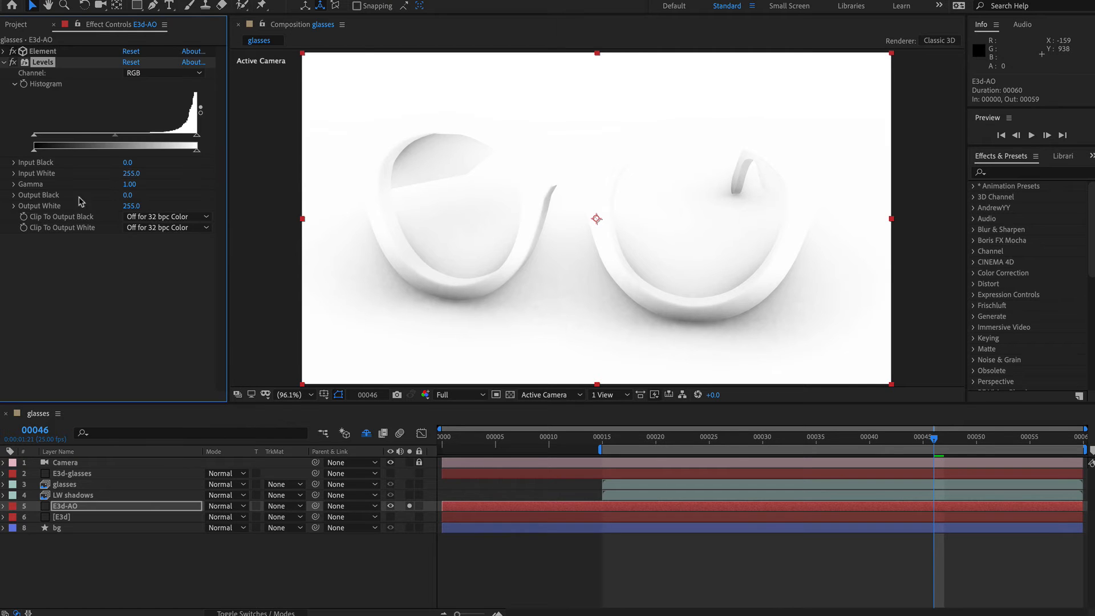
{"action": "left_click_drag", "start_coordinate": [36, 138], "coordinate": [100, 146]}
{"action": "left_click_drag", "start_coordinate": [197, 137], "coordinate": [186, 138]}
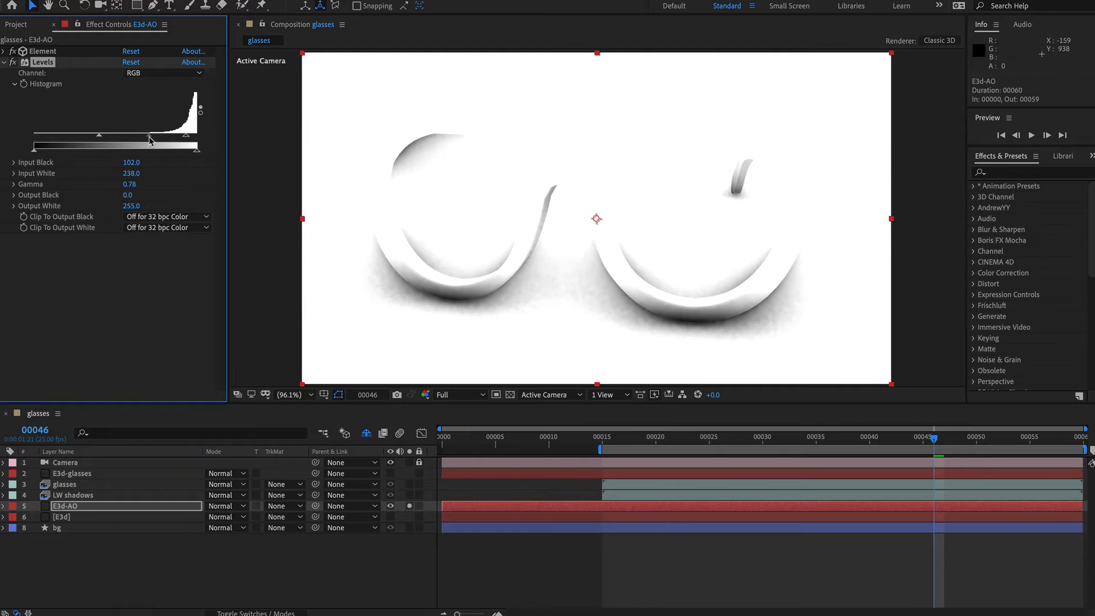
Move E3d-AO directly below the Camera layer, set its blending mode to Multiply and unsolo it
{"action": "left_click_drag", "start_coordinate": [84, 502], "coordinate": [96, 472]}
{"action": "left_click", "coordinate": [228, 474]}
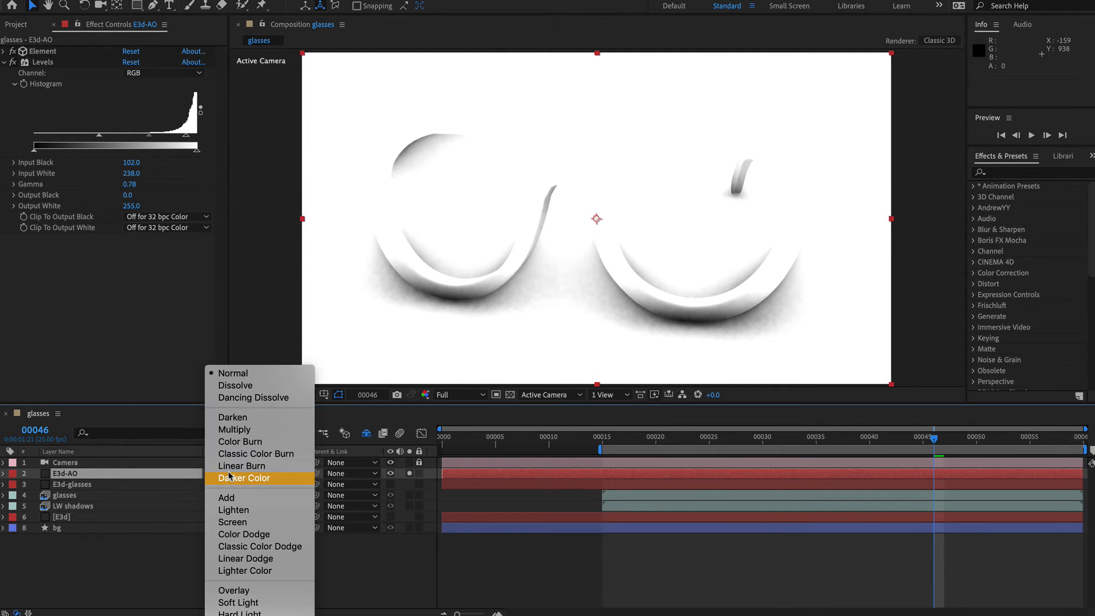
{"action": "left_click", "coordinate": [234, 429]}
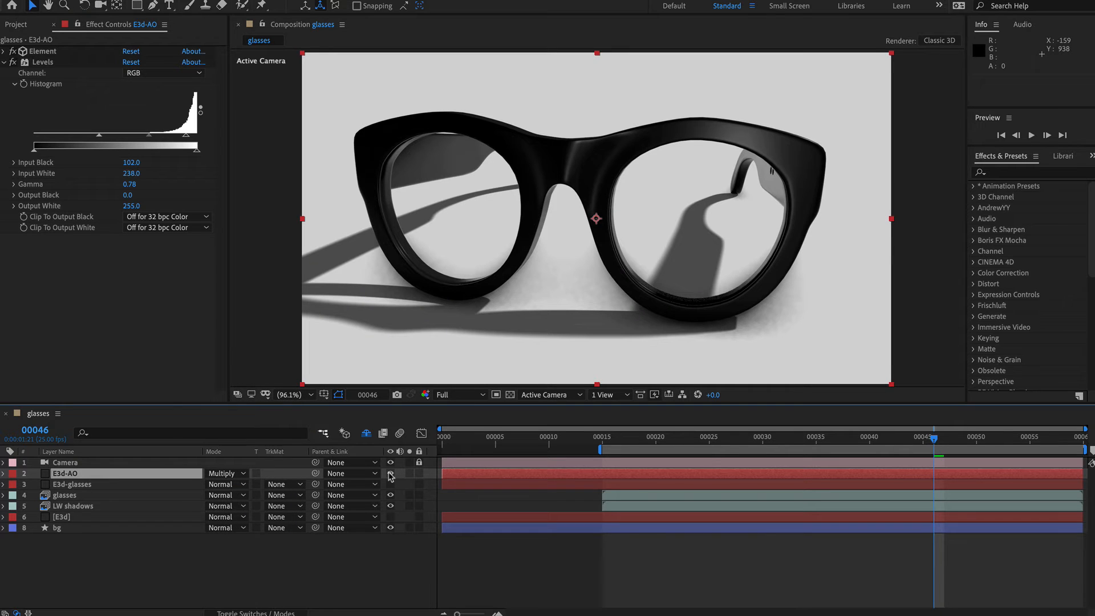
Compare the composite with and without E3d-AO, then set its Levels input black to 64 and its opacity to 87%
{"action": "left_click", "coordinate": [390, 474]}
{"action": "left_click", "coordinate": [390, 474]}
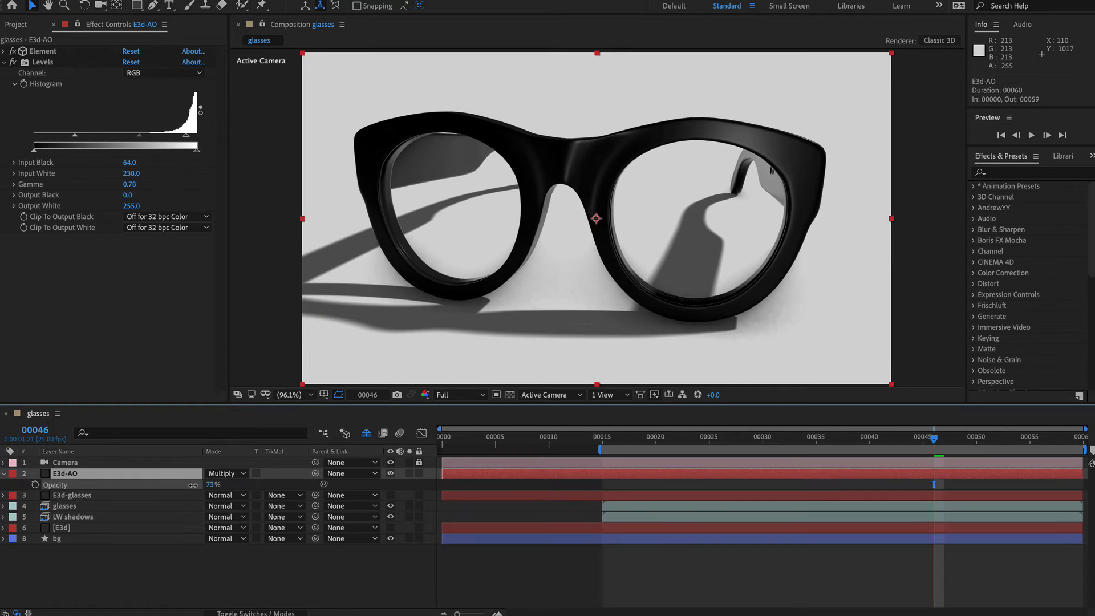
{"action": "left_click_drag", "start_coordinate": [212, 485], "coordinate": [196, 488]}
{"action": "left_click_drag", "start_coordinate": [199, 487], "coordinate": [220, 484]}
Trim the E3d-AO, E3d-glasses and E3d layers to start at frame 15
{"action": "left_click", "coordinate": [372, 518]}
{"action": "left_click", "coordinate": [391, 517]}
{"action": "left_click", "coordinate": [106, 474]}
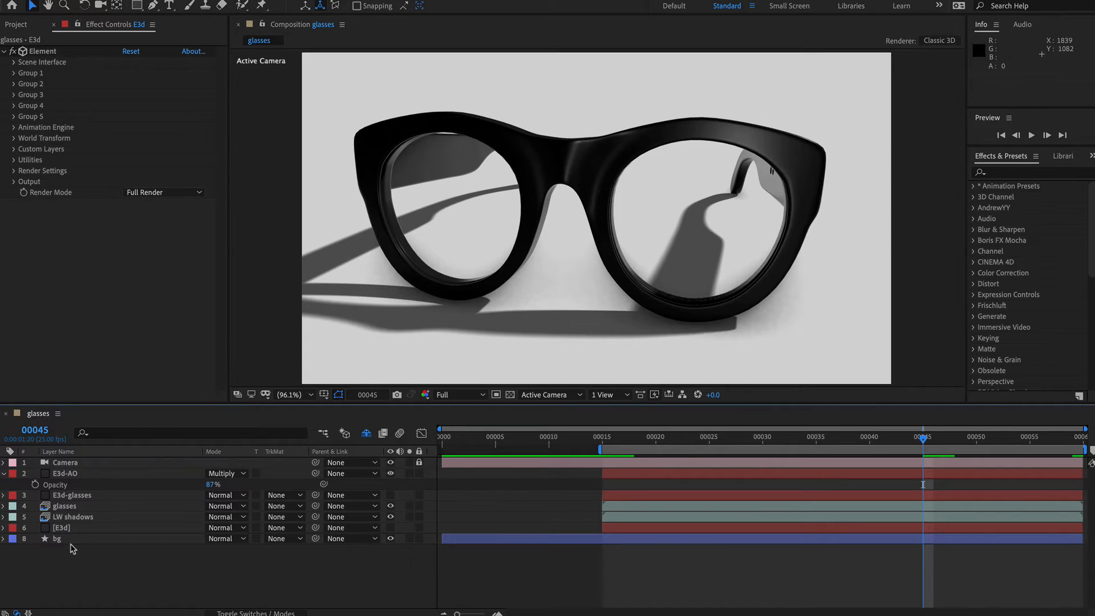
Duplicate the E3d layer and rename the copy E3d-reflection
{"action": "left_click", "coordinate": [62, 528]}
{"action": "key", "text": "super+d"}
{"action": "key", "text": "Return"}
{"action": "key", "text": "Right"}
{"action": "type", "text": "-re;"}
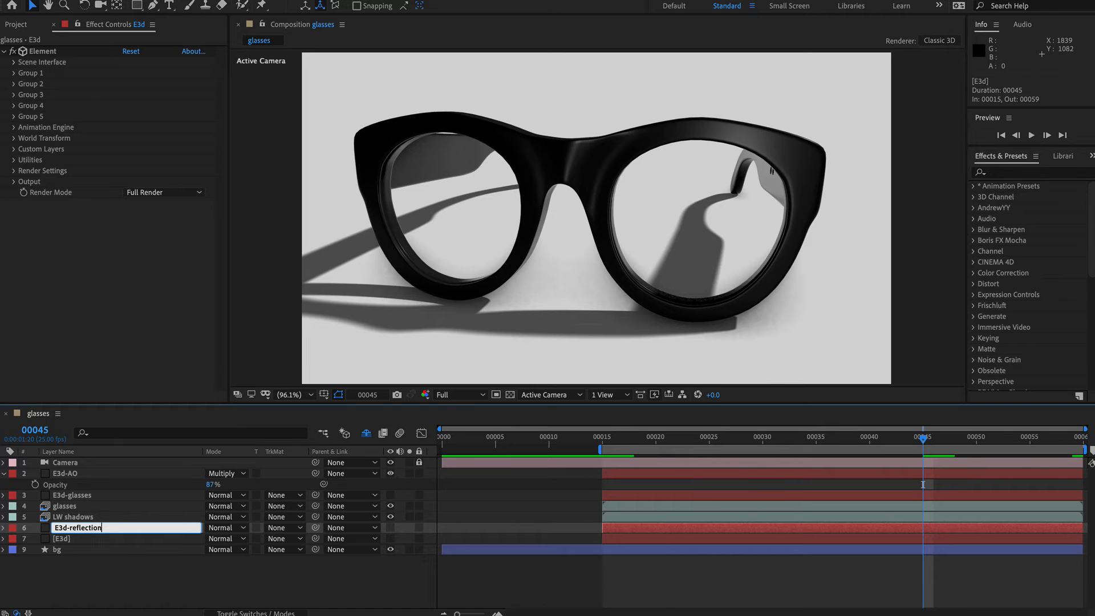
{"action": "key", "text": "Return"}
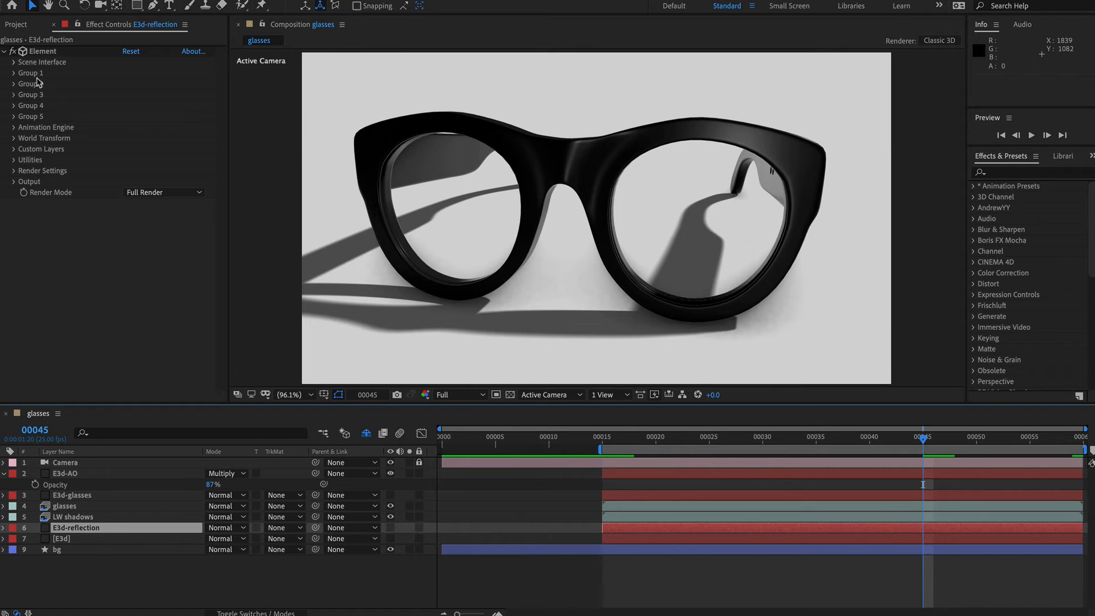
In the E3d-reflection Element scene, create a group folder and move the glasses model and Plane Model into it
{"action": "left_click", "coordinate": [14, 62]}
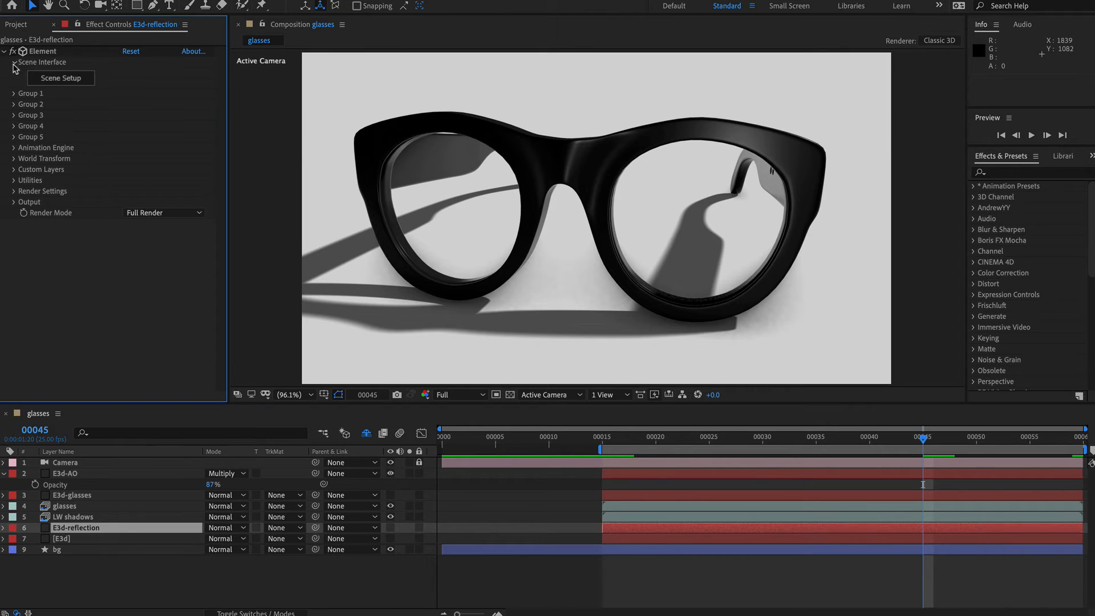
{"action": "left_click", "coordinate": [64, 79]}
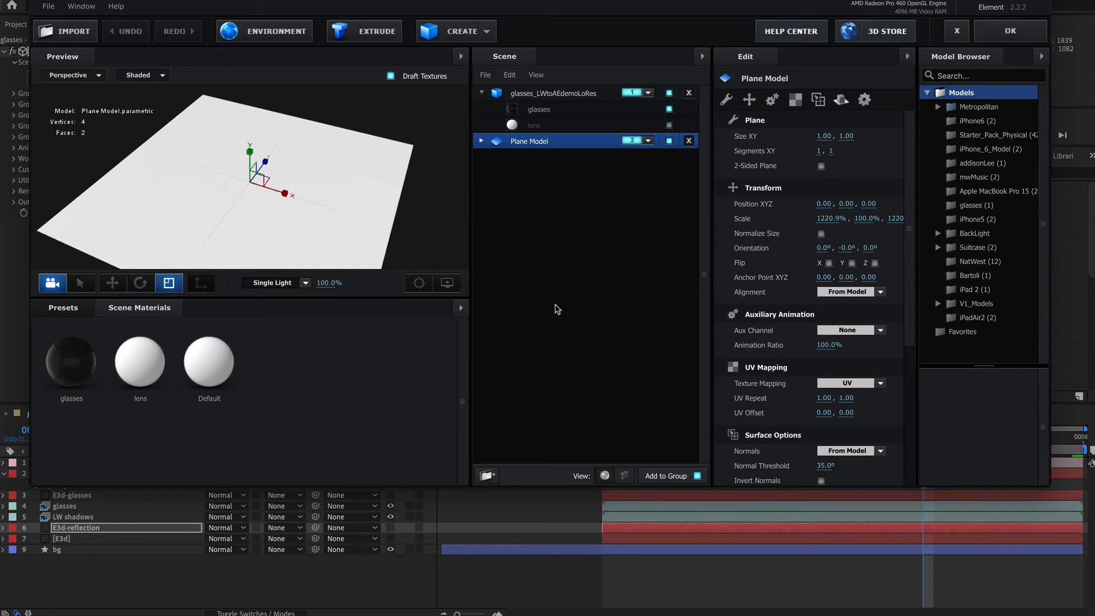
{"action": "left_click", "coordinate": [488, 475]}
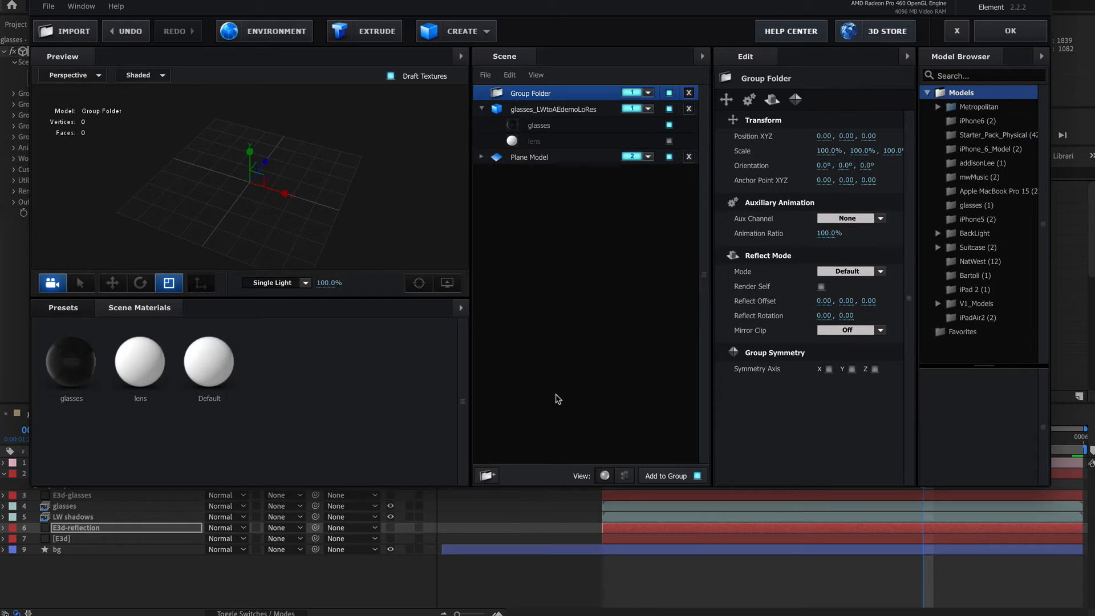
{"action": "left_click", "coordinate": [558, 112]}
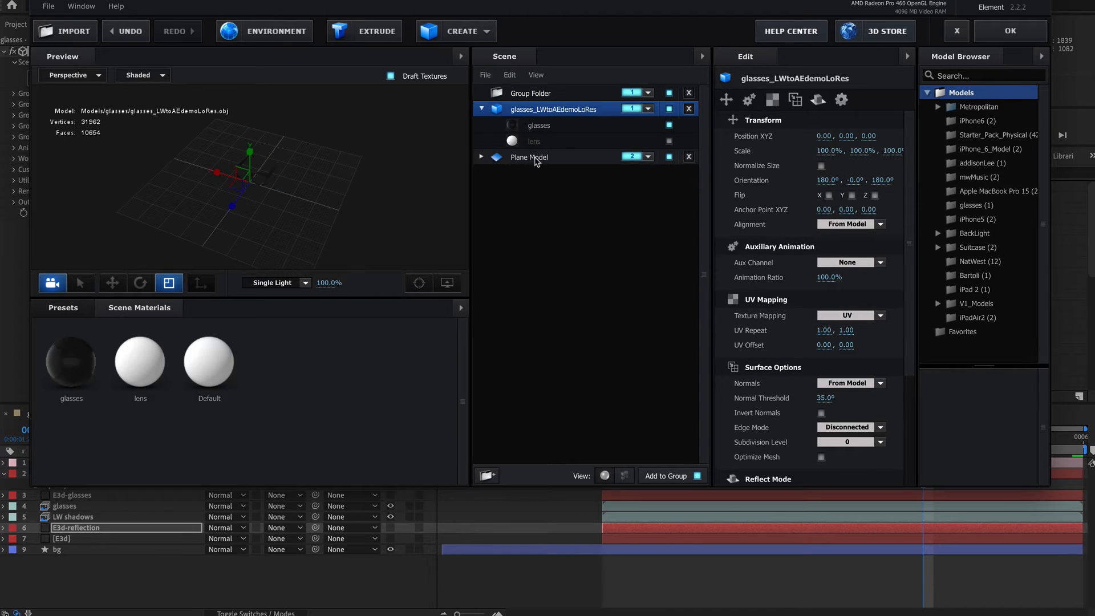
{"action": "left_click", "coordinate": [534, 160]}
{"action": "left_click_drag", "start_coordinate": [537, 112], "coordinate": [536, 96]}
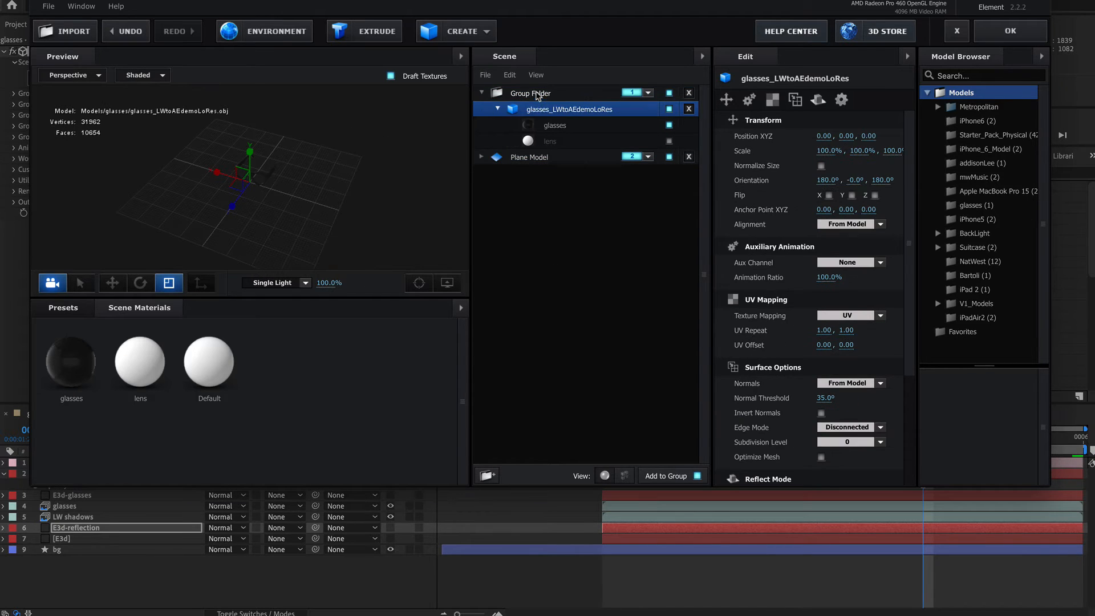
{"action": "left_click", "coordinate": [534, 159]}
{"action": "left_click_drag", "start_coordinate": [533, 159], "coordinate": [533, 94]}
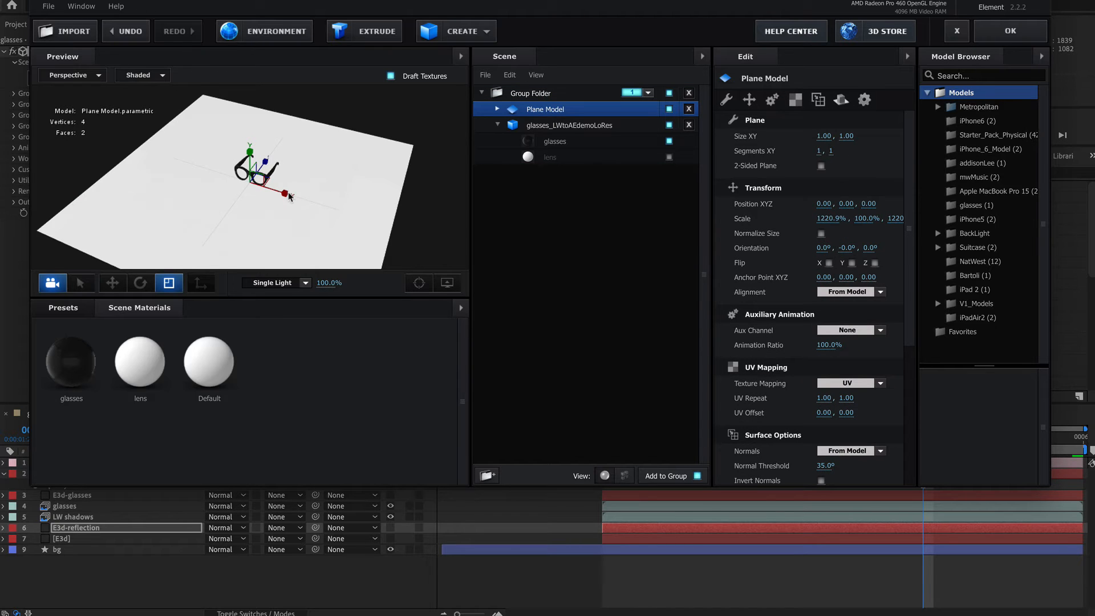
Apply the clean_metal_plate_gloss material from the Pro_Shaders_2 Metal presets to the Plane Model
{"action": "scroll", "coordinate": [296, 193], "scroll_direction": "up", "scroll_amount": 5}
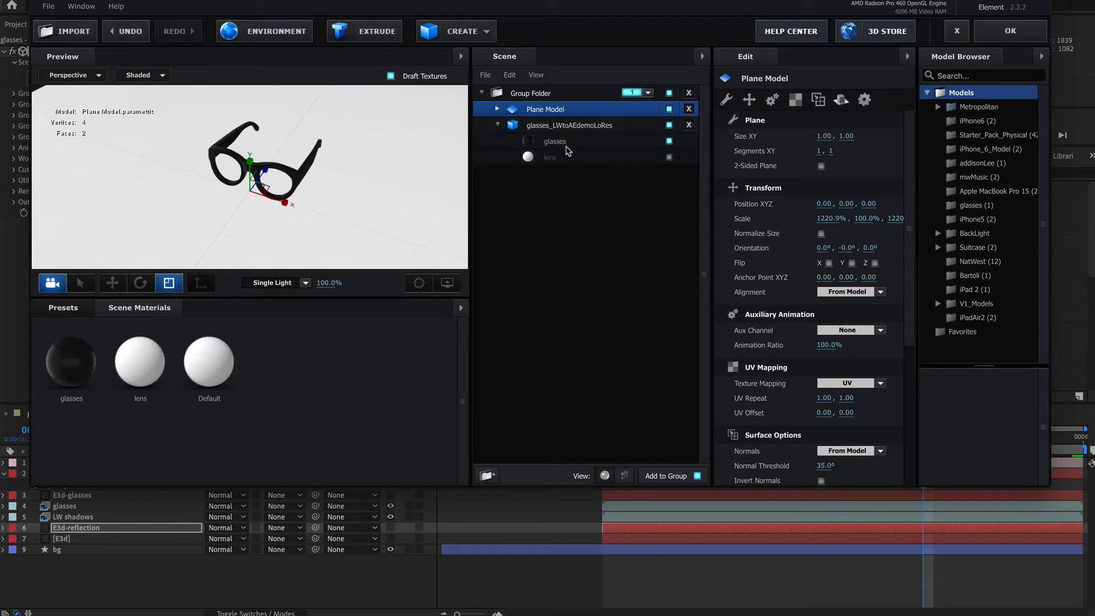
{"action": "left_click_drag", "start_coordinate": [349, 189], "coordinate": [386, 173]}
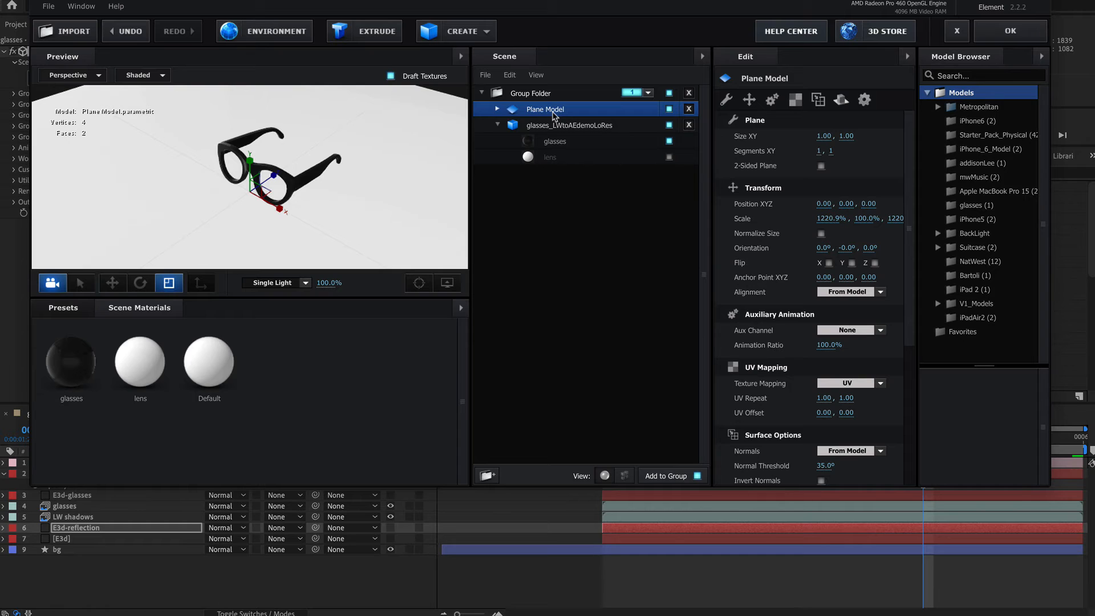
{"action": "left_click", "coordinate": [62, 309]}
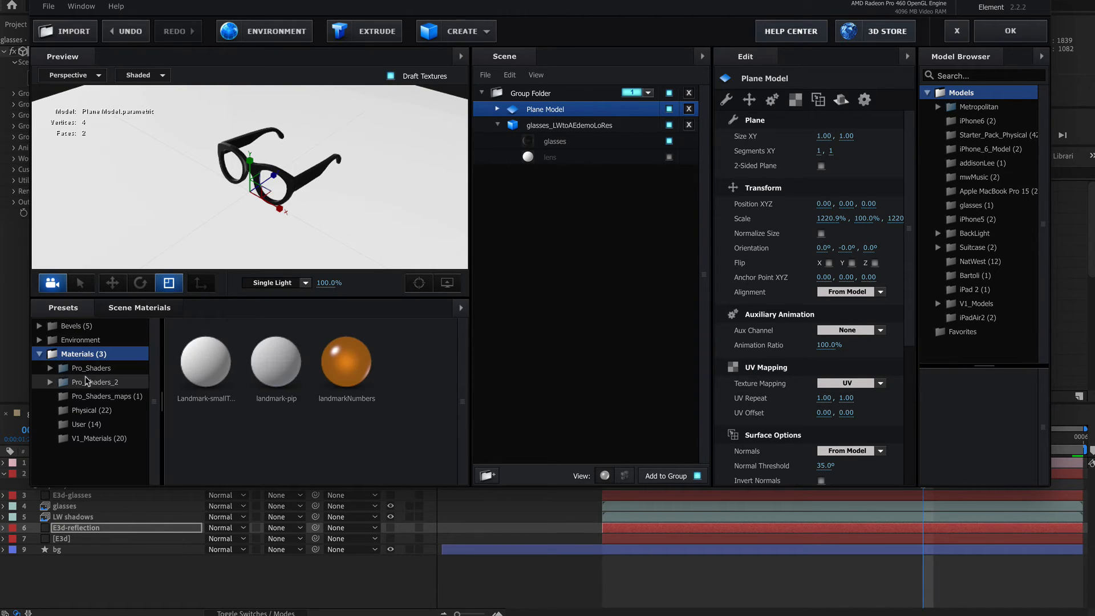
{"action": "double_click", "coordinate": [82, 384]}
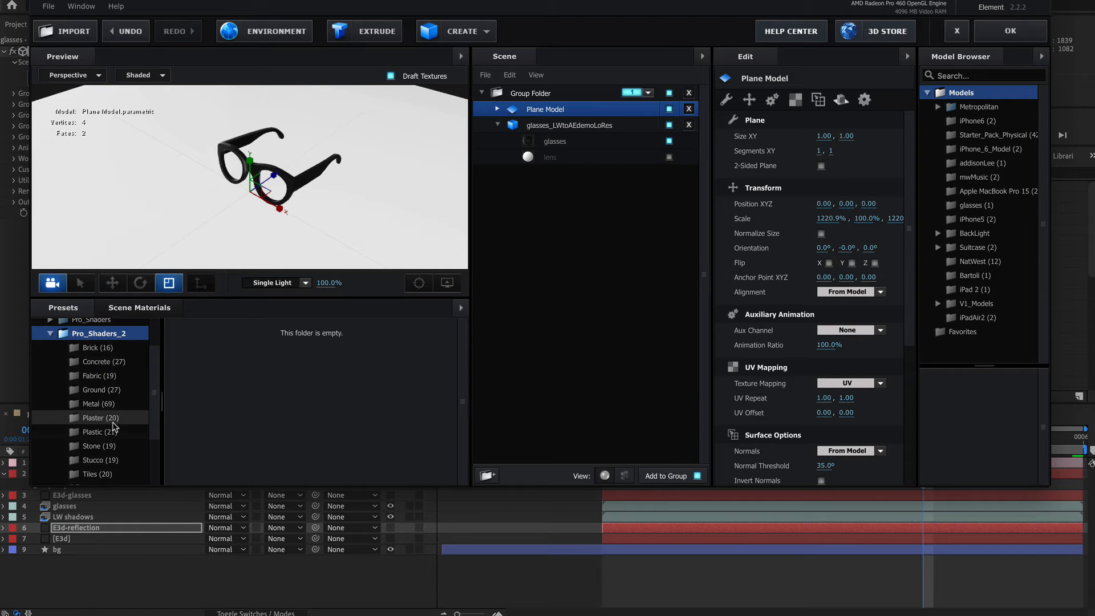
{"action": "left_click", "coordinate": [97, 405]}
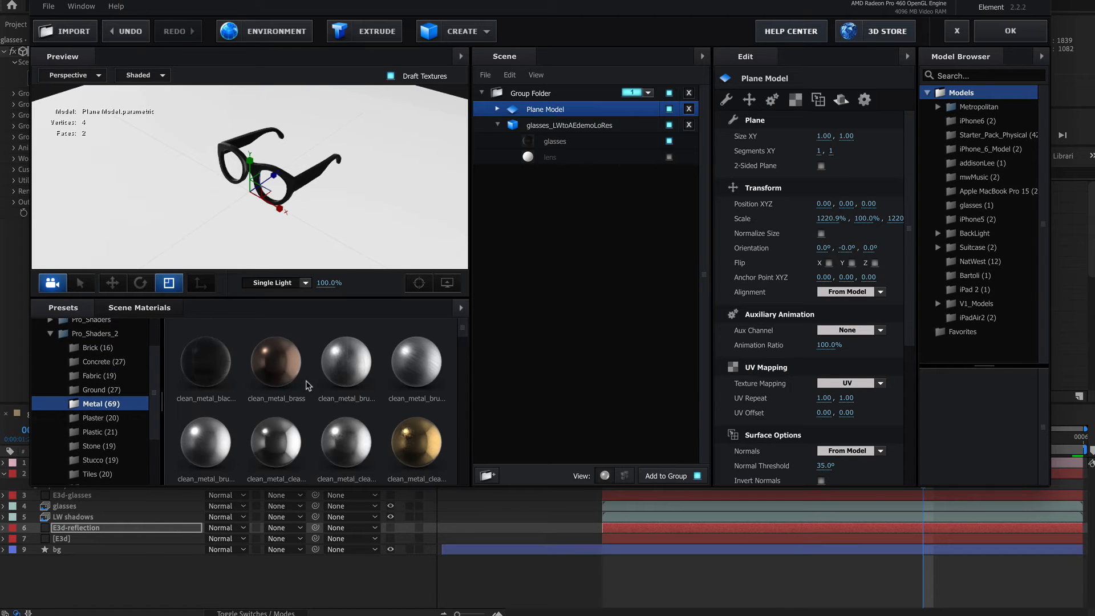
{"action": "scroll", "coordinate": [308, 386], "scroll_direction": "down", "scroll_amount": 3}
{"action": "scroll", "coordinate": [308, 386], "scroll_direction": "down", "scroll_amount": 2}
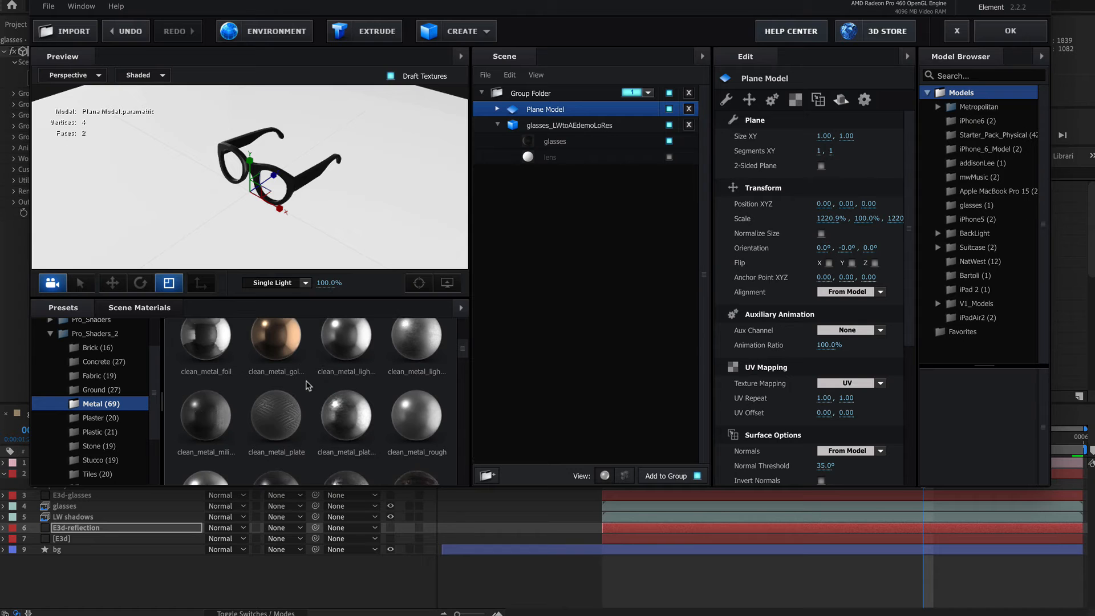
{"action": "left_click_drag", "start_coordinate": [363, 338], "coordinate": [269, 200]}
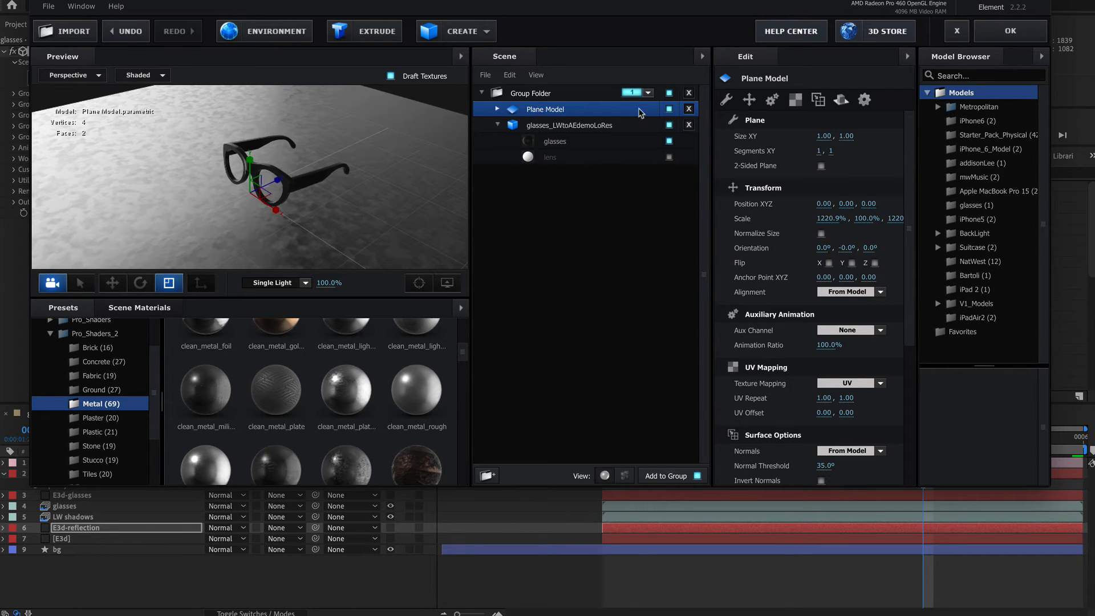
Set the Plane Model's reflect mode to Mirror Surface and lower the Glossiness texture amount of its clean_metal_plate_gloss material
{"action": "scroll", "coordinate": [817, 293], "scroll_direction": "down", "scroll_amount": 4}
{"action": "scroll", "coordinate": [816, 291], "scroll_direction": "down", "scroll_amount": 2}
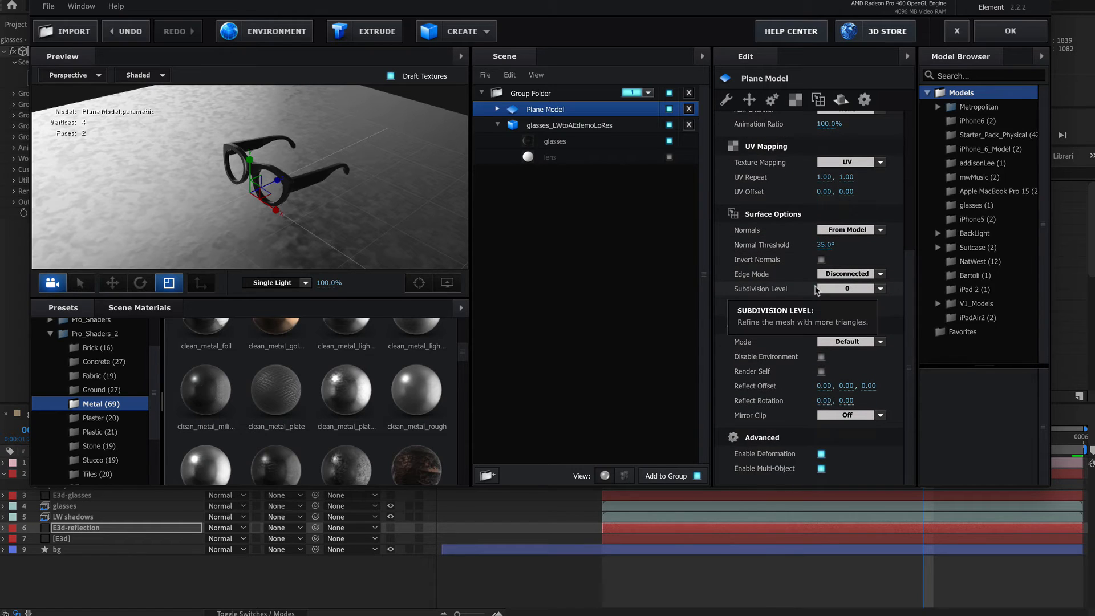
{"action": "left_click", "coordinate": [878, 342]}
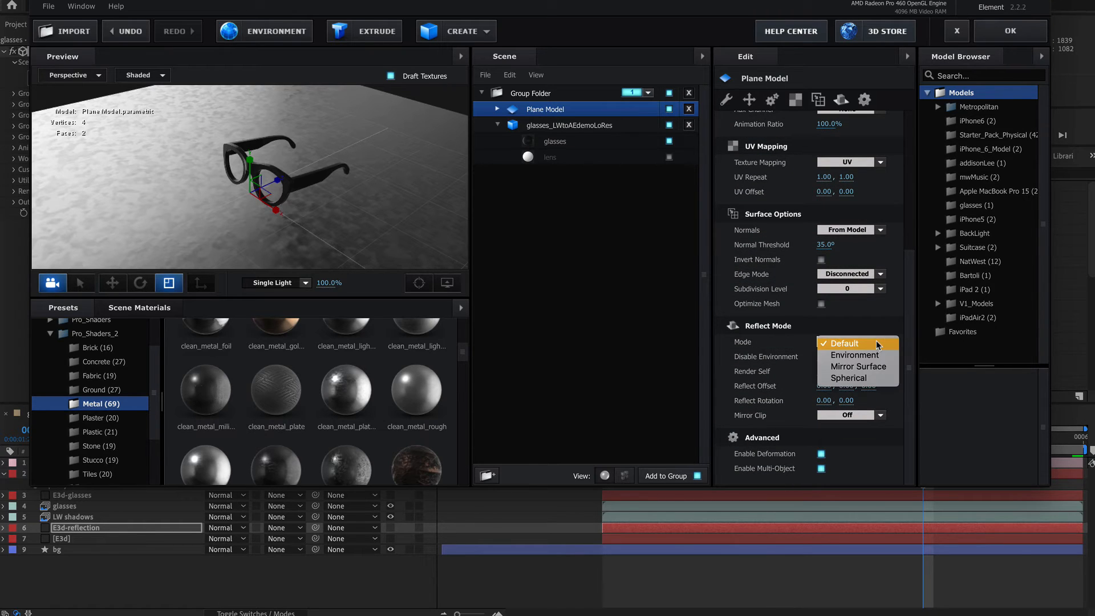
{"action": "left_click", "coordinate": [857, 368]}
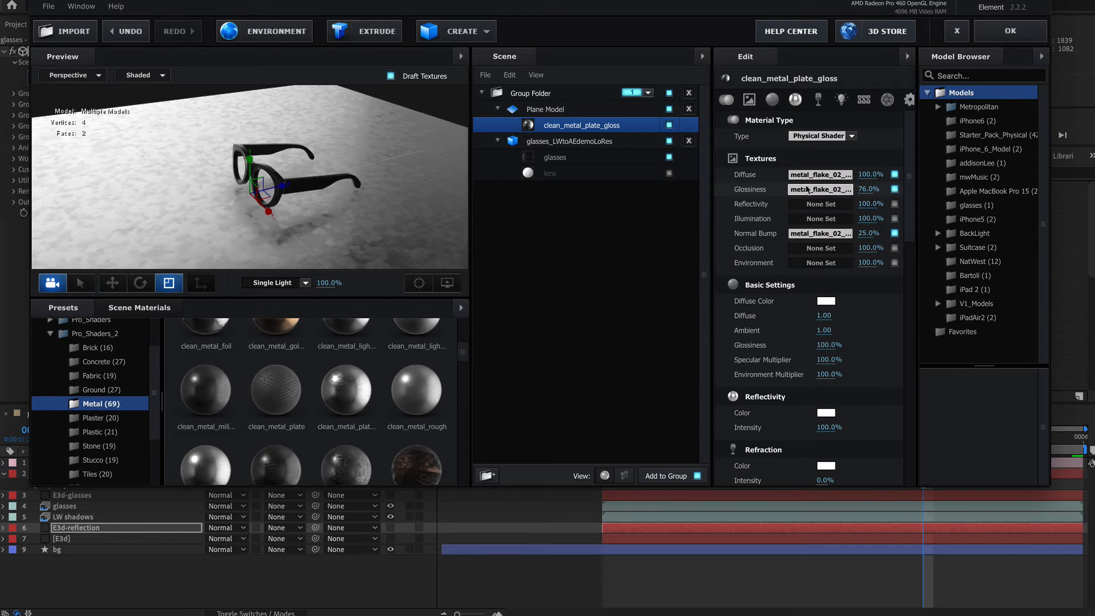
{"action": "left_click_drag", "start_coordinate": [865, 186], "coordinate": [848, 189]}
{"action": "left_click_drag", "start_coordinate": [256, 227], "coordinate": [305, 191]}
Set the Plane Model's UV Repeat to 2.02, 2.70 and accept the Element scene changes
{"action": "left_click", "coordinate": [554, 110]}
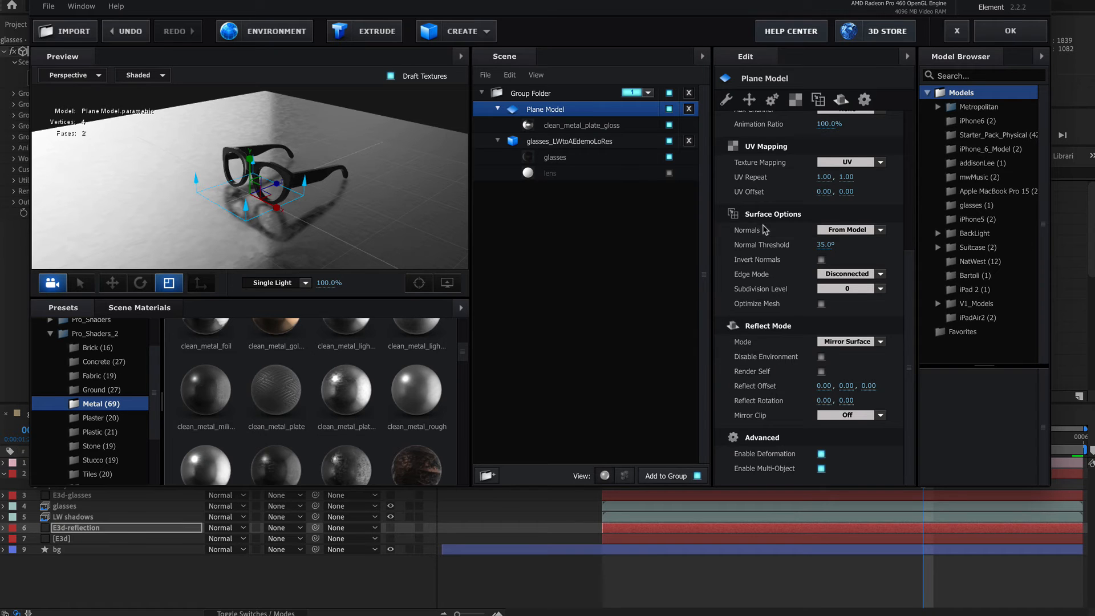
{"action": "left_click_drag", "start_coordinate": [823, 176], "coordinate": [885, 177]}
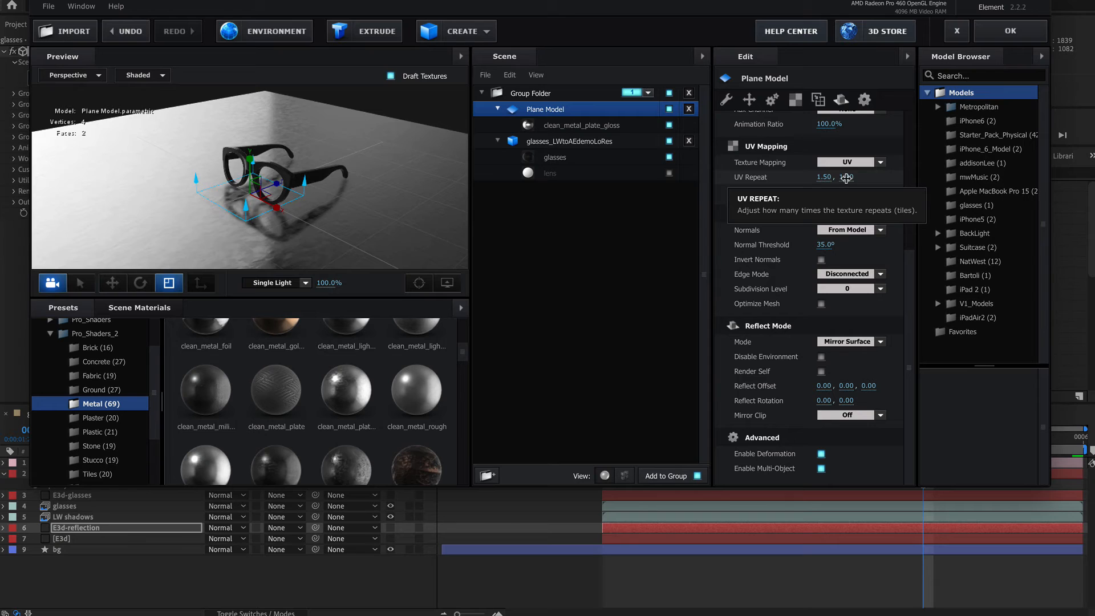
{"action": "left_click_drag", "start_coordinate": [350, 251], "coordinate": [352, 231]}
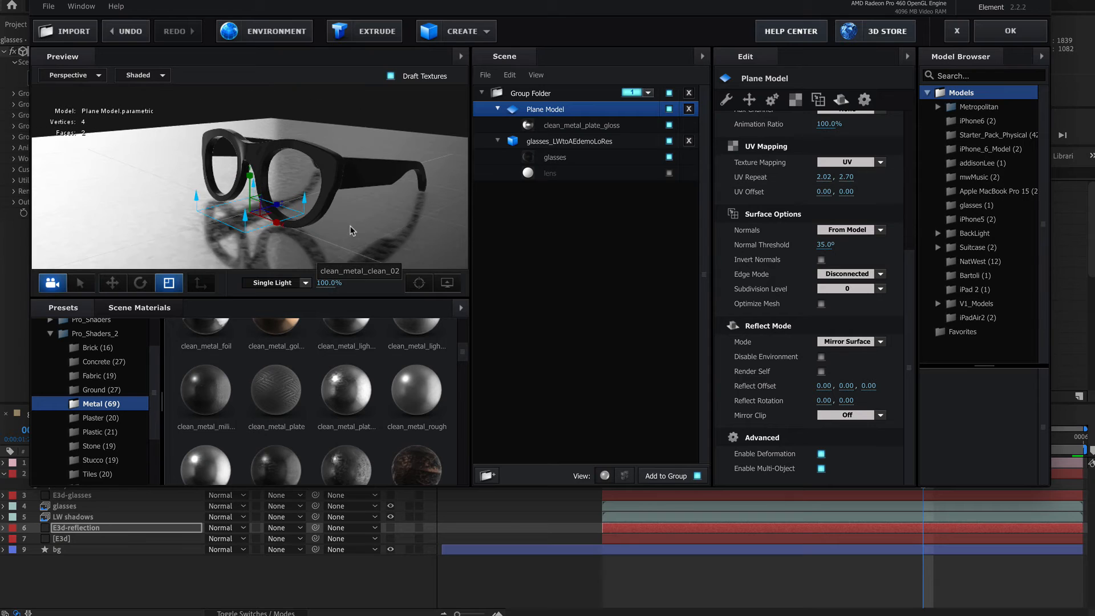
{"action": "left_click", "coordinate": [998, 33]}
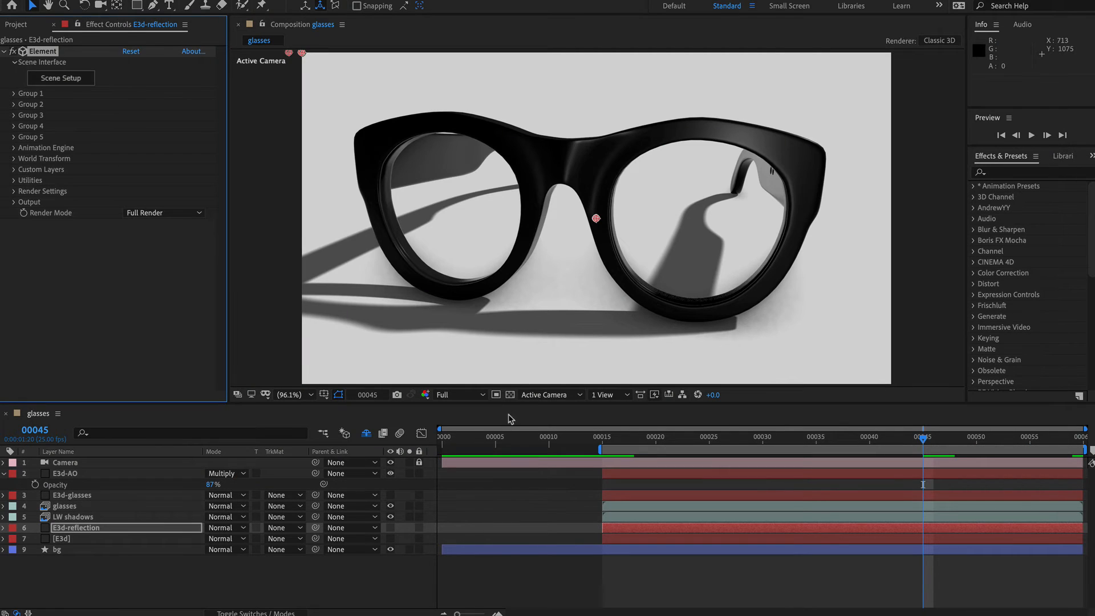
Make the E3d-reflection layer visible and briefly solo it to inspect the plane's reflection
{"action": "left_click", "coordinate": [390, 527]}
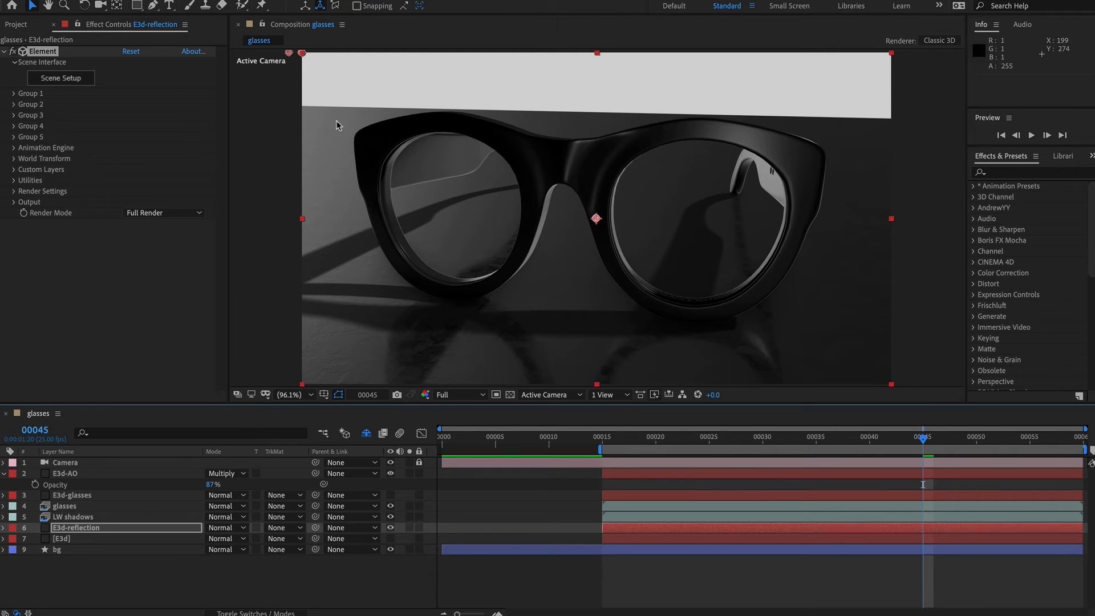
{"action": "left_click", "coordinate": [409, 528]}
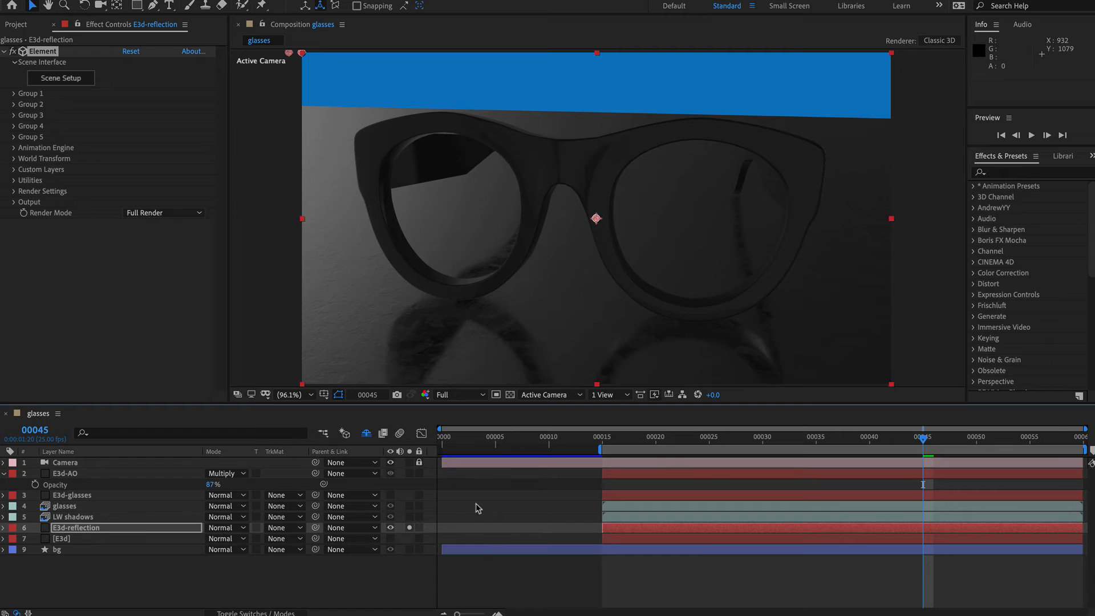
{"action": "left_click", "coordinate": [409, 528]}
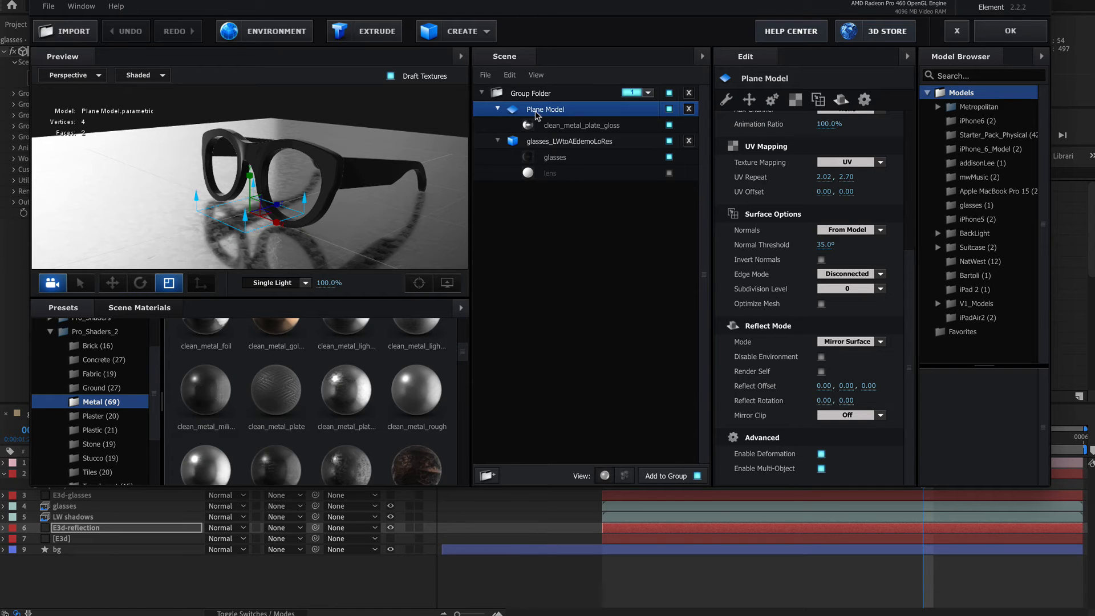
Enable Matte Reflection for the clean_metal_plate_gloss material in the E3d-reflection scene
{"action": "left_click", "coordinate": [585, 125]}
{"action": "scroll", "coordinate": [783, 296], "scroll_direction": "down", "scroll_amount": 3}
{"action": "scroll", "coordinate": [782, 296], "scroll_direction": "down", "scroll_amount": 10}
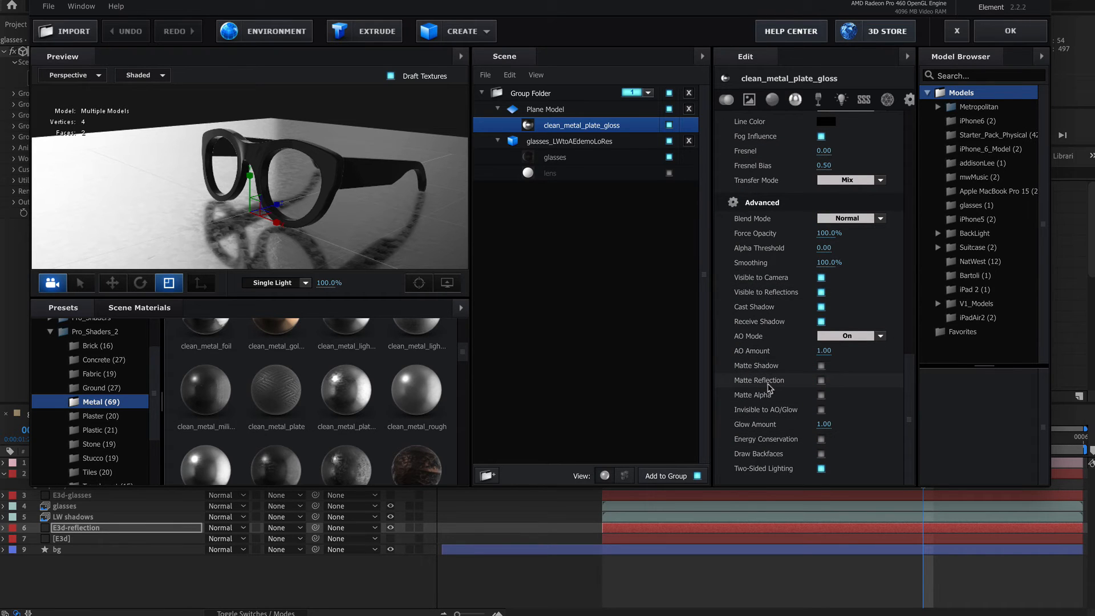
{"action": "left_click", "coordinate": [821, 380]}
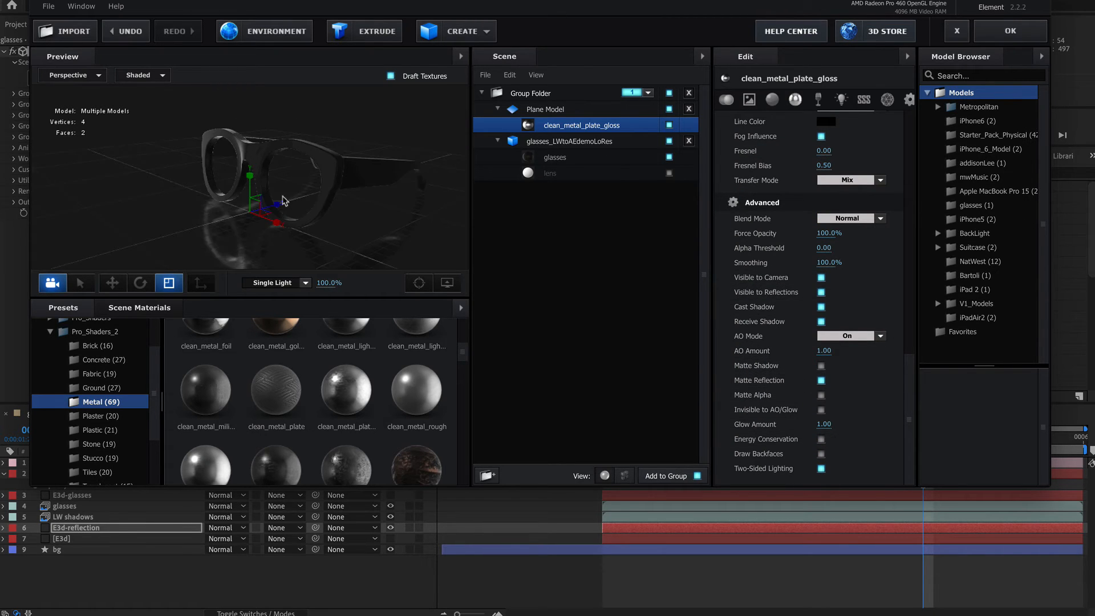
{"action": "mouse_move", "coordinate": [150, 165]}
{"action": "left_mouse_down"}
{"action": "mouse_move", "coordinate": [237, 203]}
{"action": "mouse_move", "coordinate": [313, 118]}
{"action": "mouse_move", "coordinate": [148, 173]}
{"action": "left_mouse_up"}
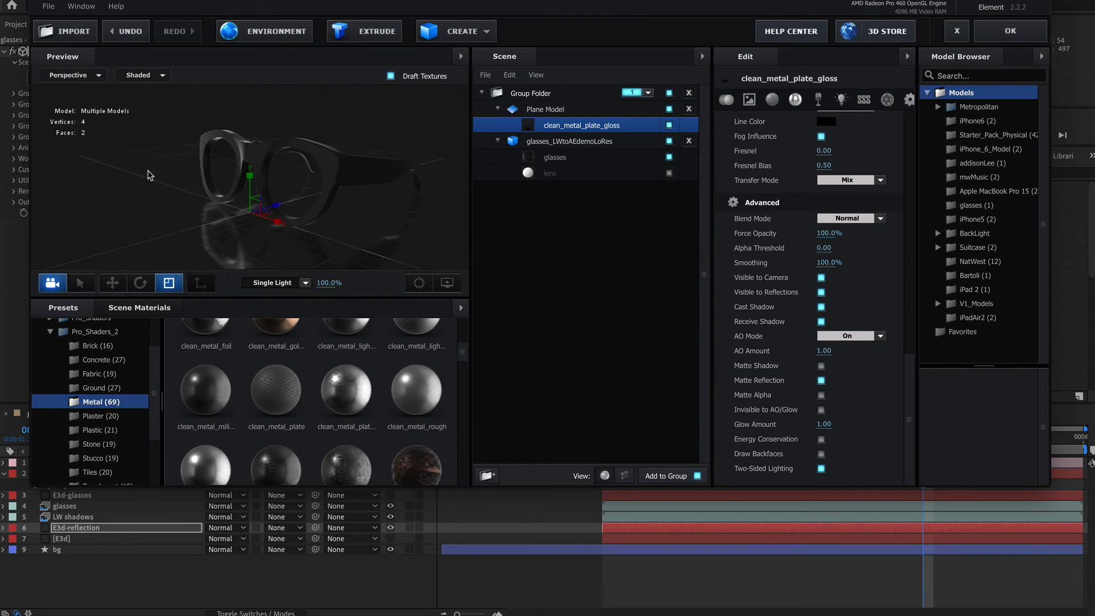
Turn off Visible to Camera for the glasses material, keeping it visible to reflections
{"action": "left_click", "coordinate": [669, 158]}
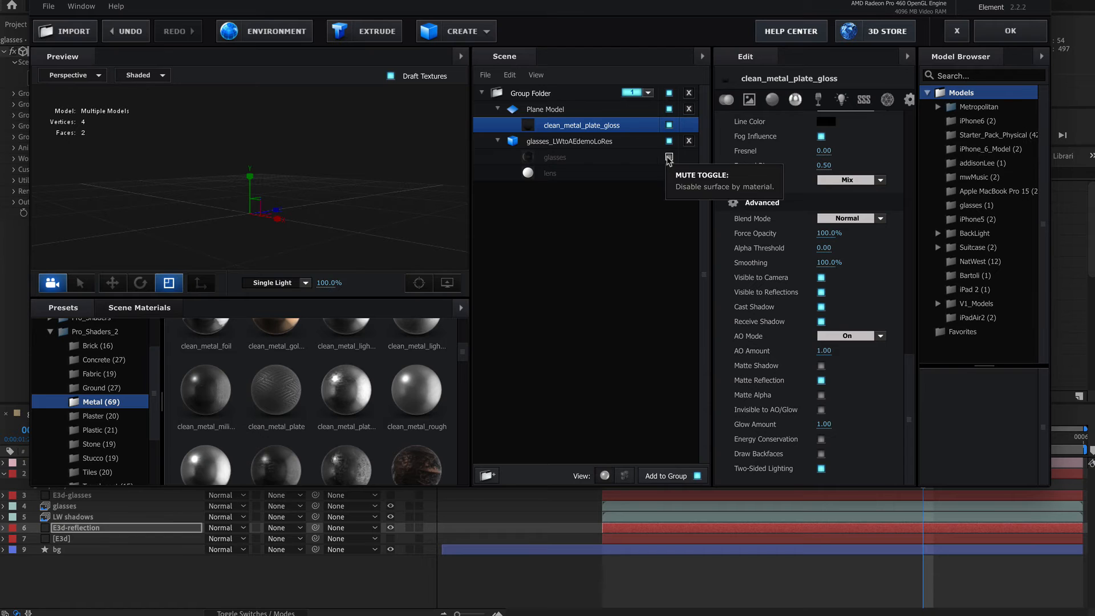
{"action": "left_click", "coordinate": [669, 157]}
{"action": "left_click", "coordinate": [569, 159]}
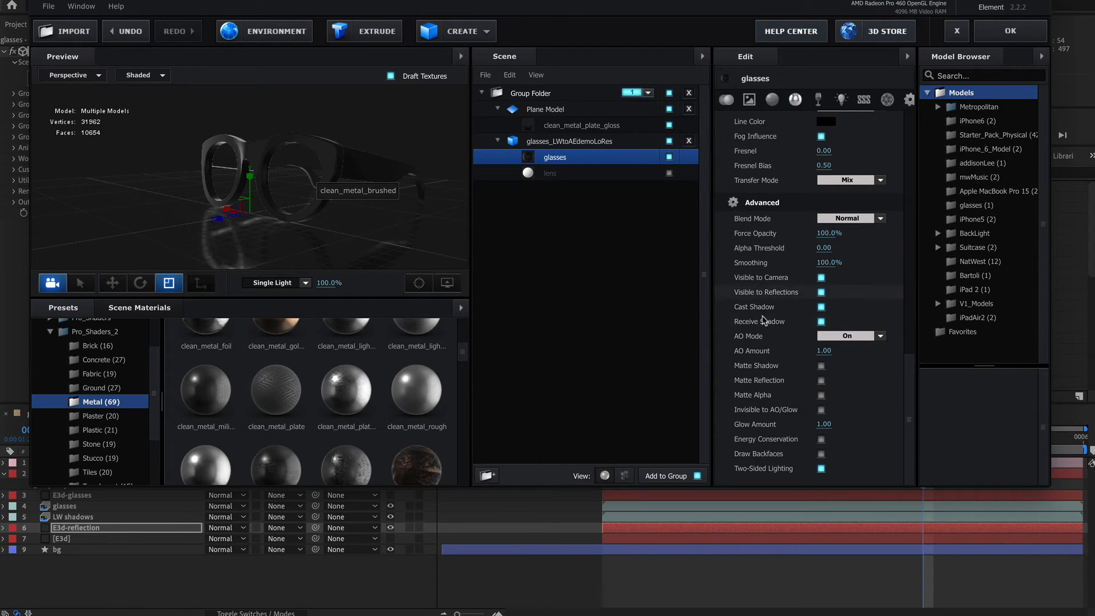
{"action": "left_click", "coordinate": [821, 278]}
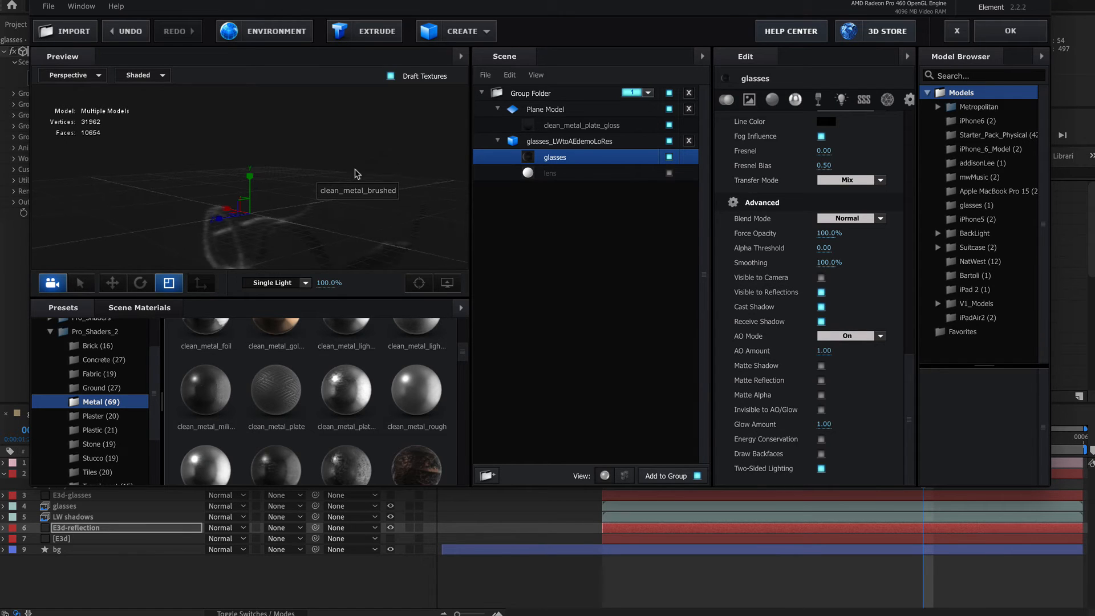
{"action": "mouse_move", "coordinate": [341, 183]}
{"action": "left_mouse_down"}
{"action": "mouse_move", "coordinate": [374, 156]}
{"action": "mouse_move", "coordinate": [360, 205]}
{"action": "mouse_move", "coordinate": [359, 190]}
{"action": "left_mouse_up"}
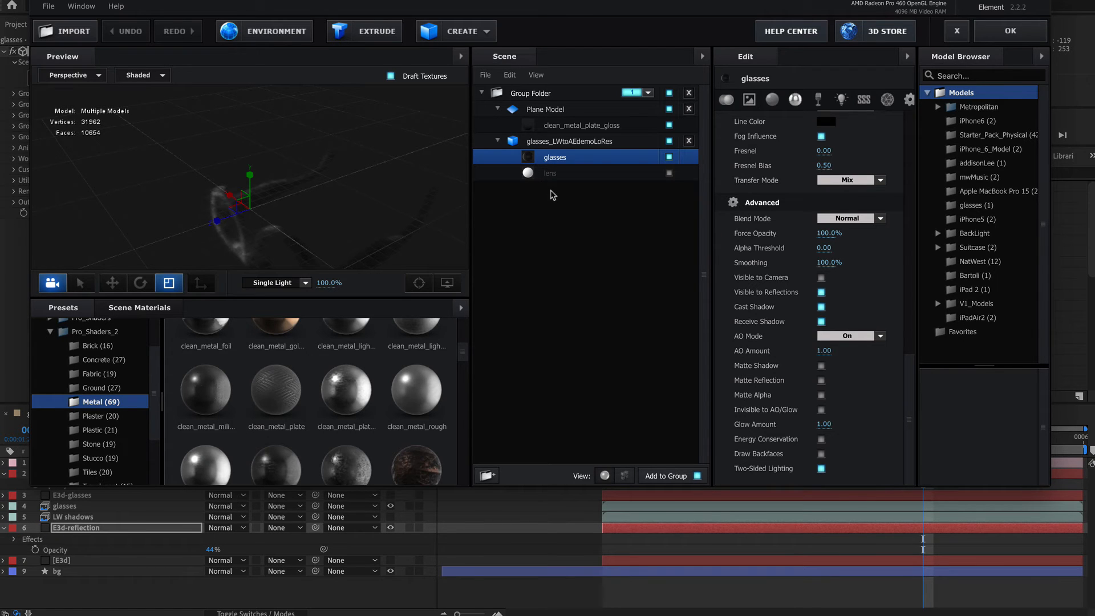
Take both models out of the Group Folder, delete the folder, and assign the Plane Model to group 2
{"action": "left_click_drag", "start_coordinate": [556, 142], "coordinate": [531, 240]}
{"action": "left_click", "coordinate": [526, 94]}
{"action": "left_click", "coordinate": [559, 114]}
{"action": "left_click", "coordinate": [649, 156]}
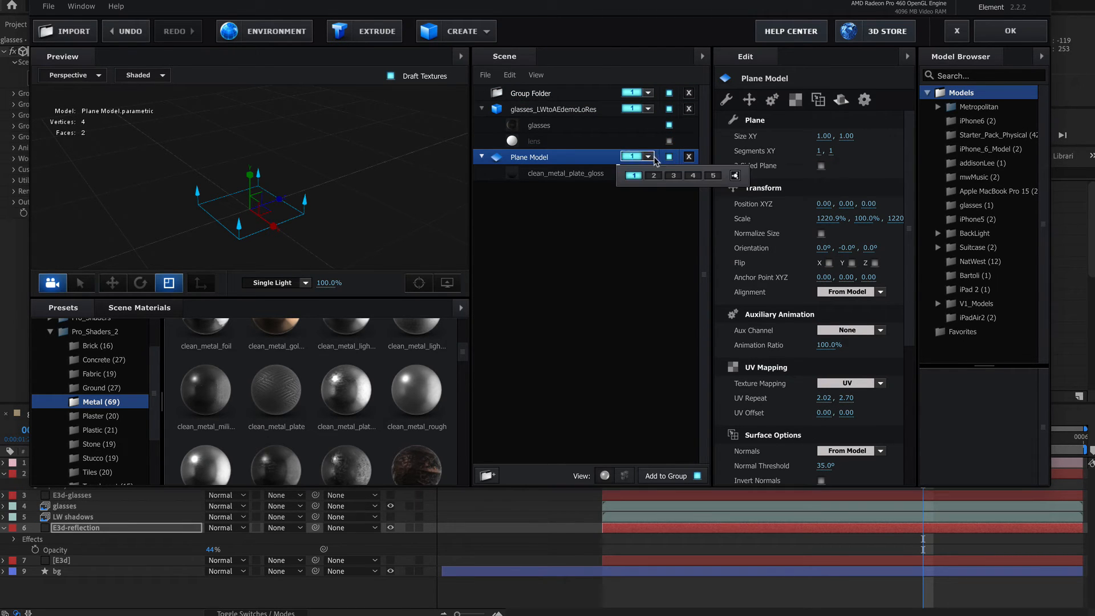
{"action": "left_click", "coordinate": [653, 175]}
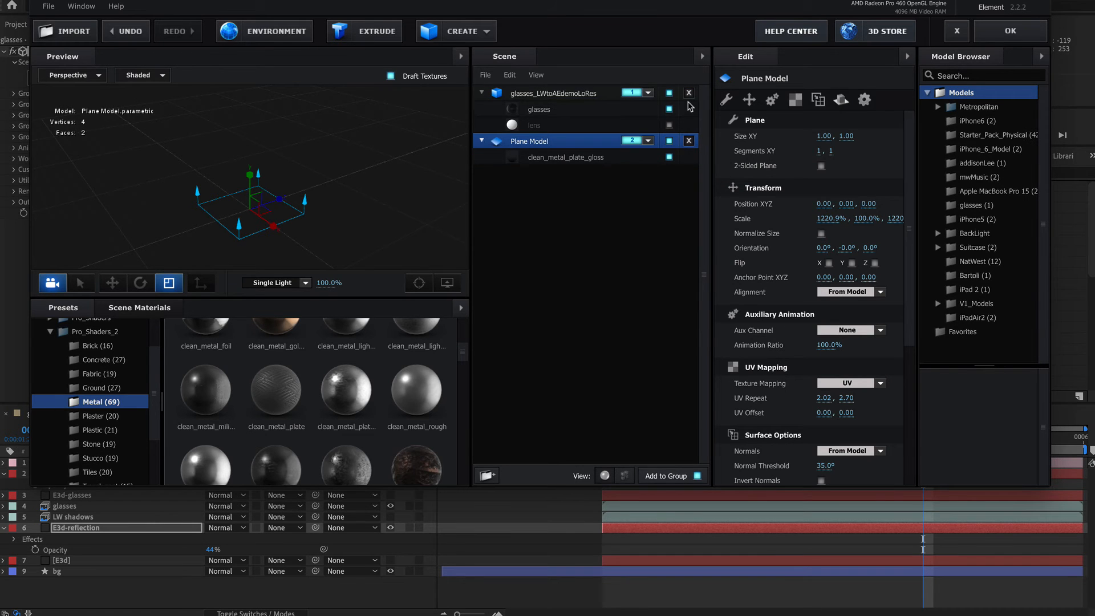
{"action": "left_click", "coordinate": [1010, 31]}
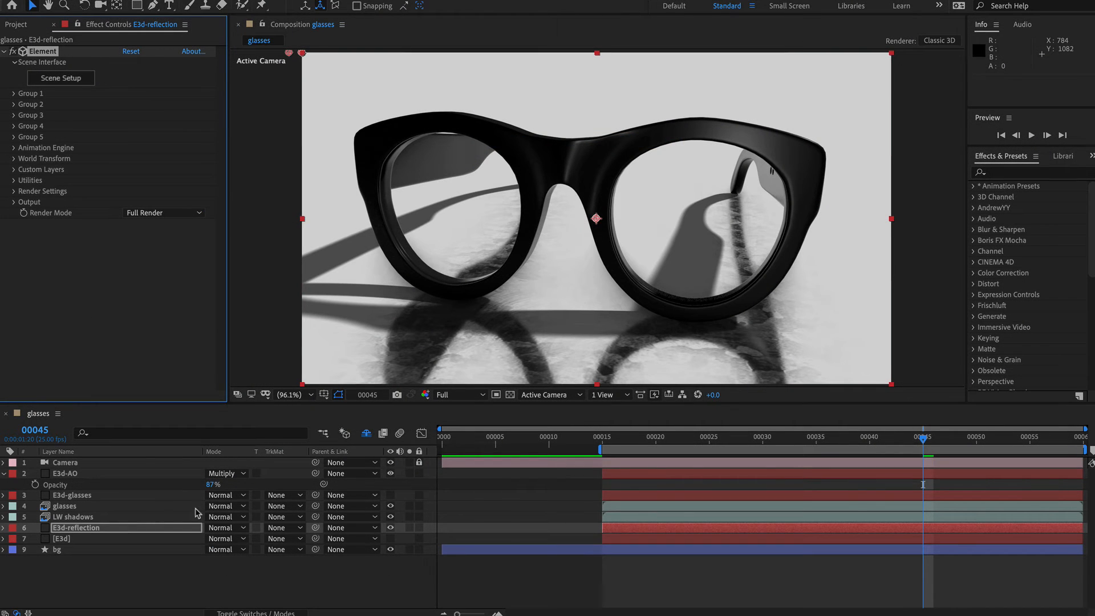
With LW shadows hidden, set the E3d-reflection layer's opacity to 44% and brighten it with a Curves effect
{"action": "left_click", "coordinate": [83, 517]}
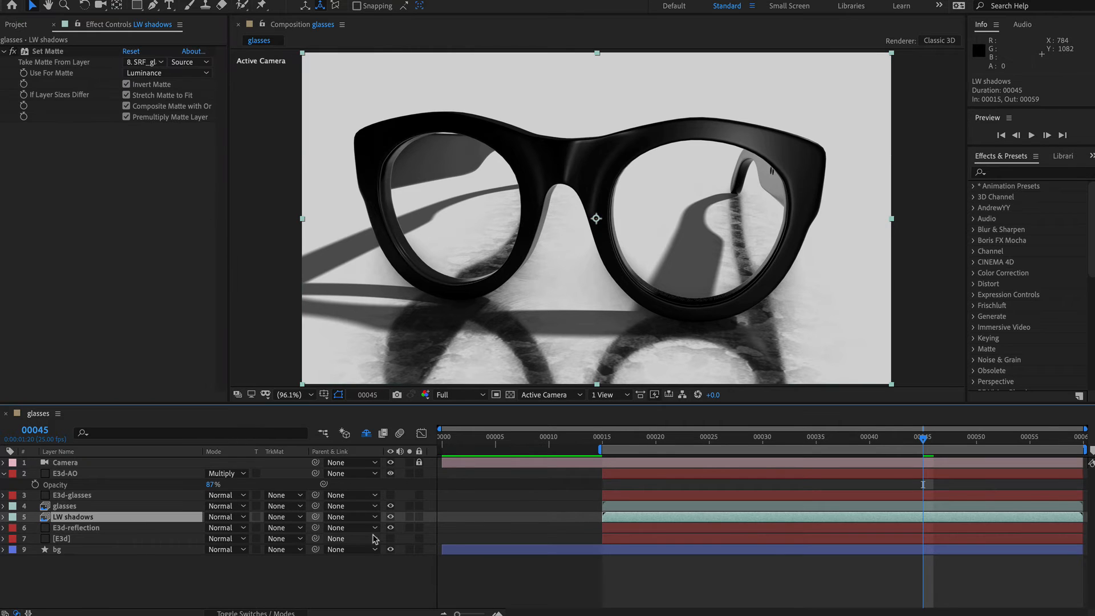
{"action": "left_click", "coordinate": [391, 517]}
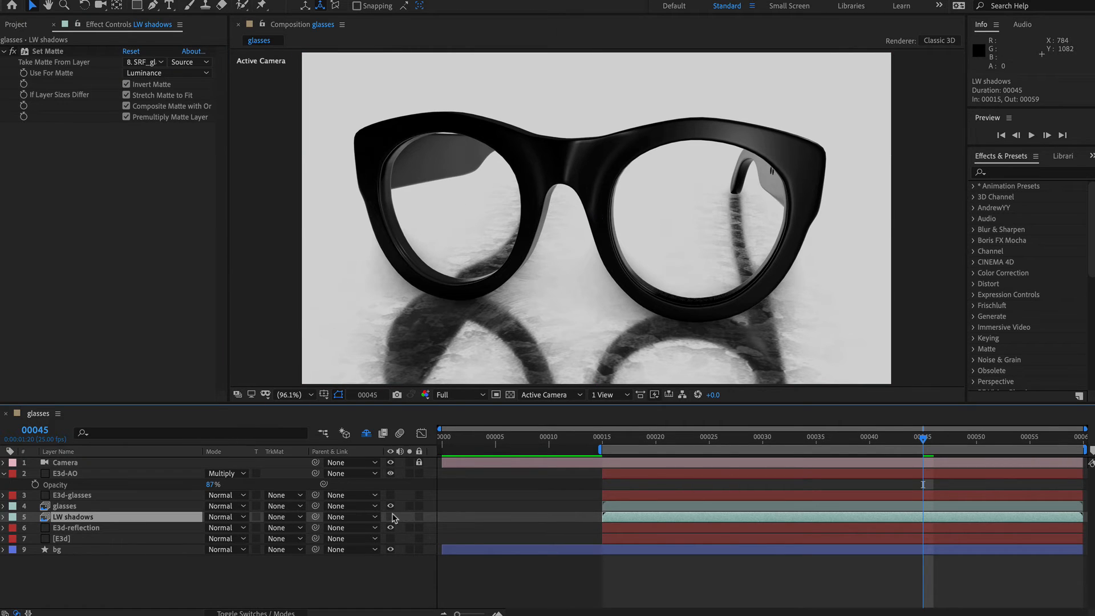
{"action": "left_click", "coordinate": [145, 528]}
{"action": "key", "text": "t"}
{"action": "key", "text": "ctrl+space"}
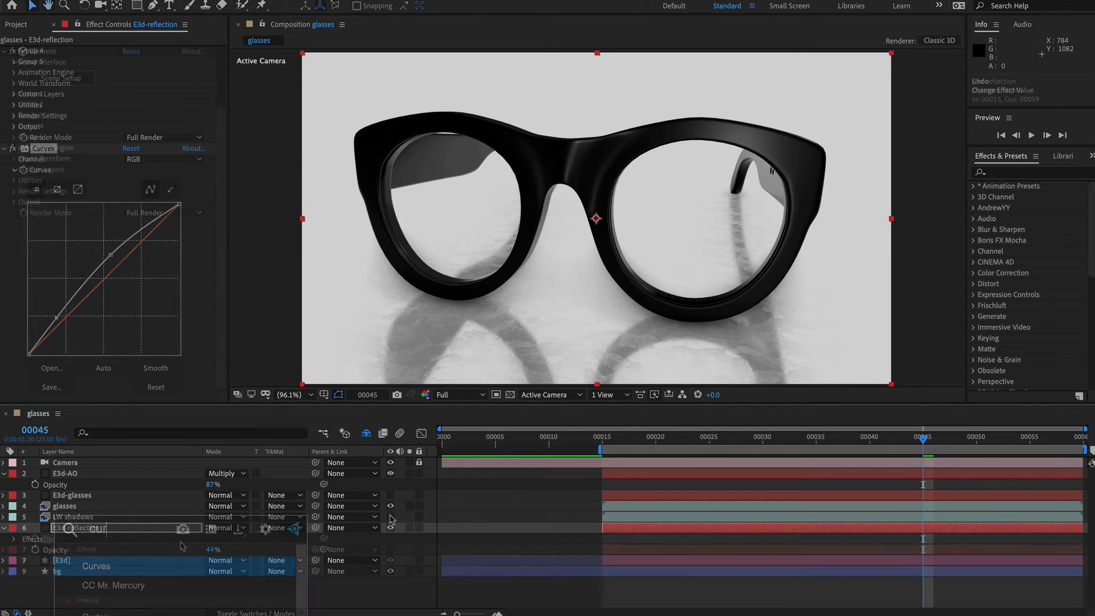
Compare the reflection composite with and without the LW shadows layer
{"action": "left_click", "coordinate": [390, 517]}
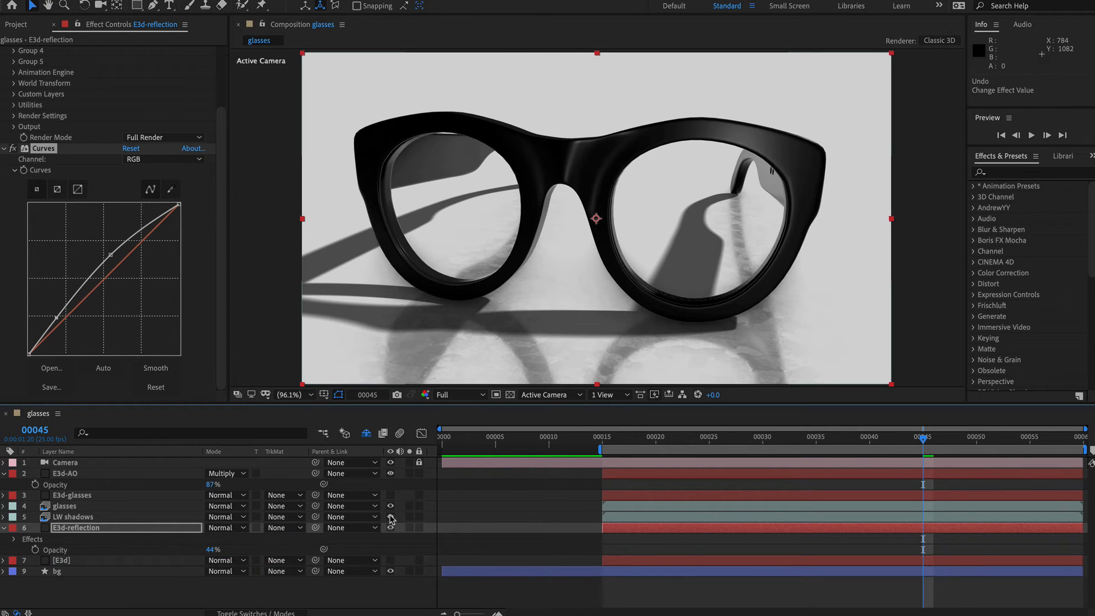
{"action": "left_click", "coordinate": [391, 516]}
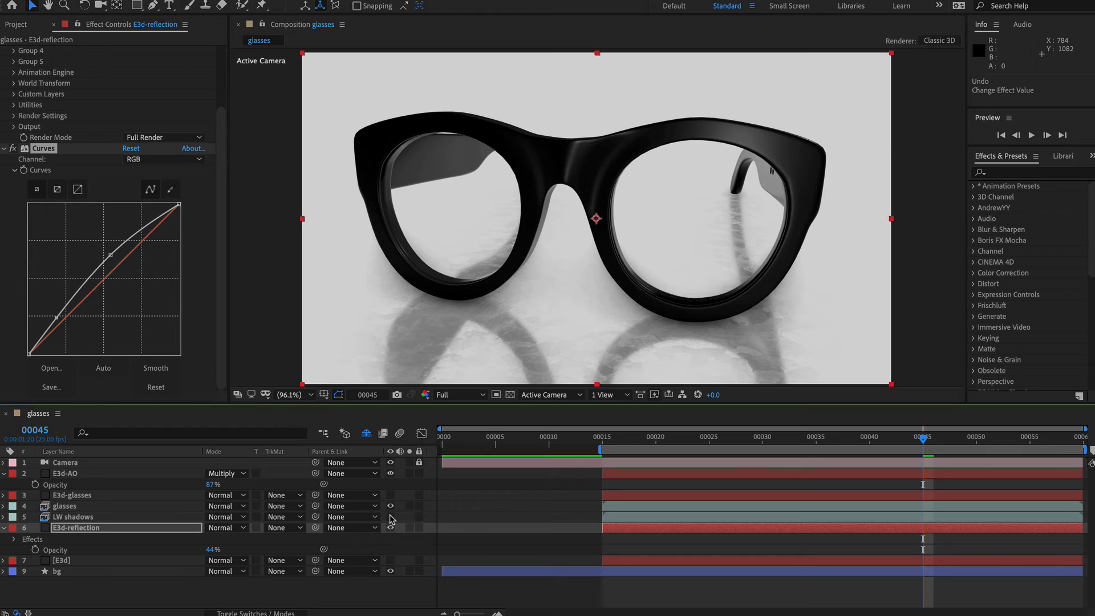
{"action": "left_click", "coordinate": [391, 517]}
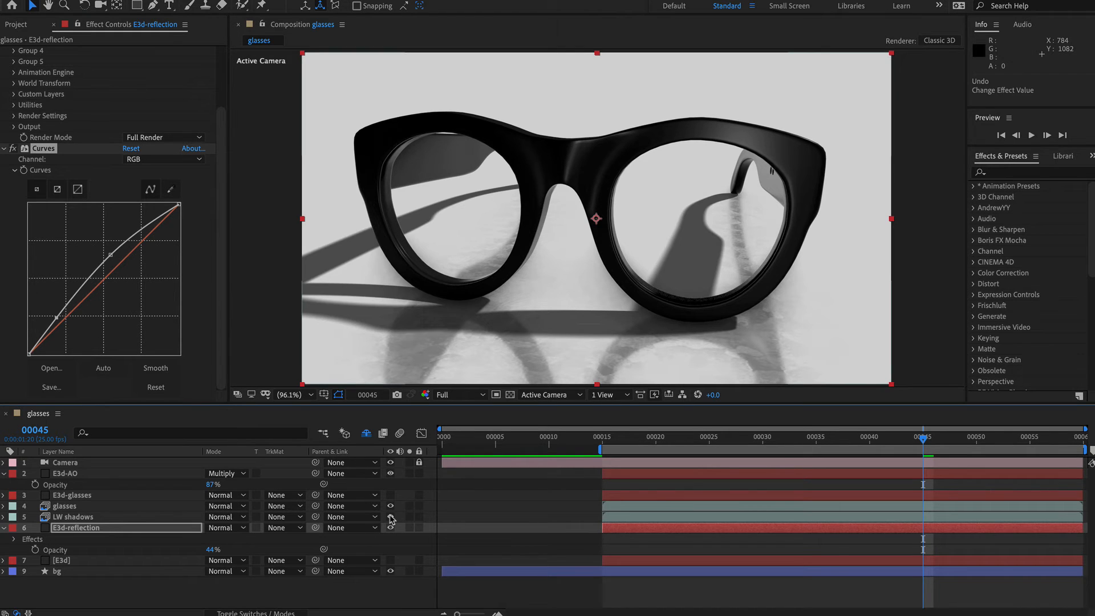
{"action": "left_click", "coordinate": [390, 517]}
{"action": "left_click", "coordinate": [390, 517]}
{"action": "left_click", "coordinate": [390, 516]}
{"action": "left_click", "coordinate": [391, 517]}
{"action": "left_click", "coordinate": [390, 516]}
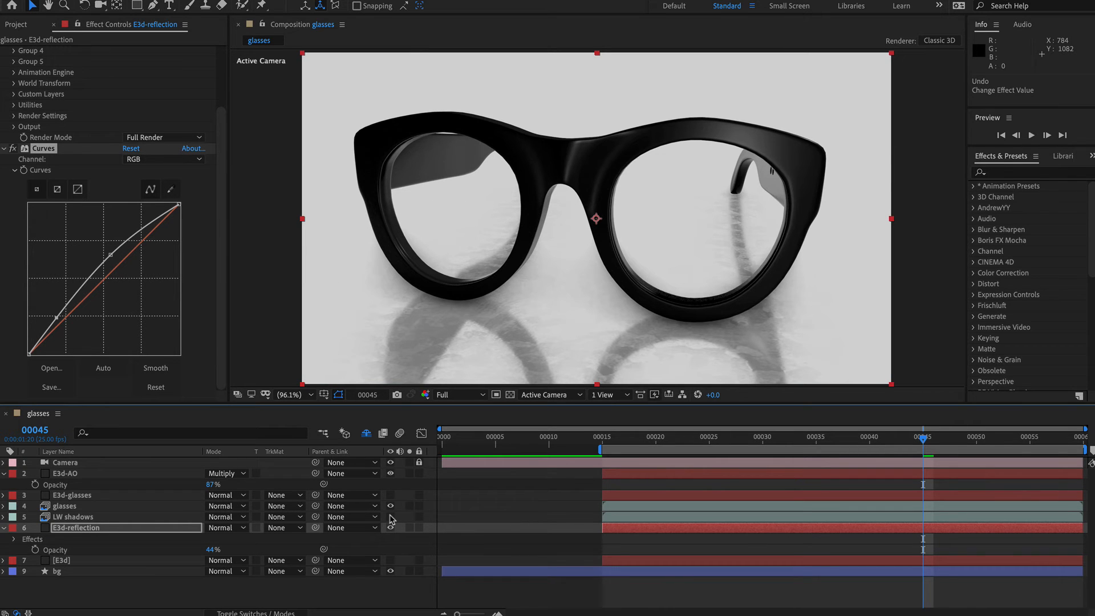
{"action": "left_click", "coordinate": [390, 517]}
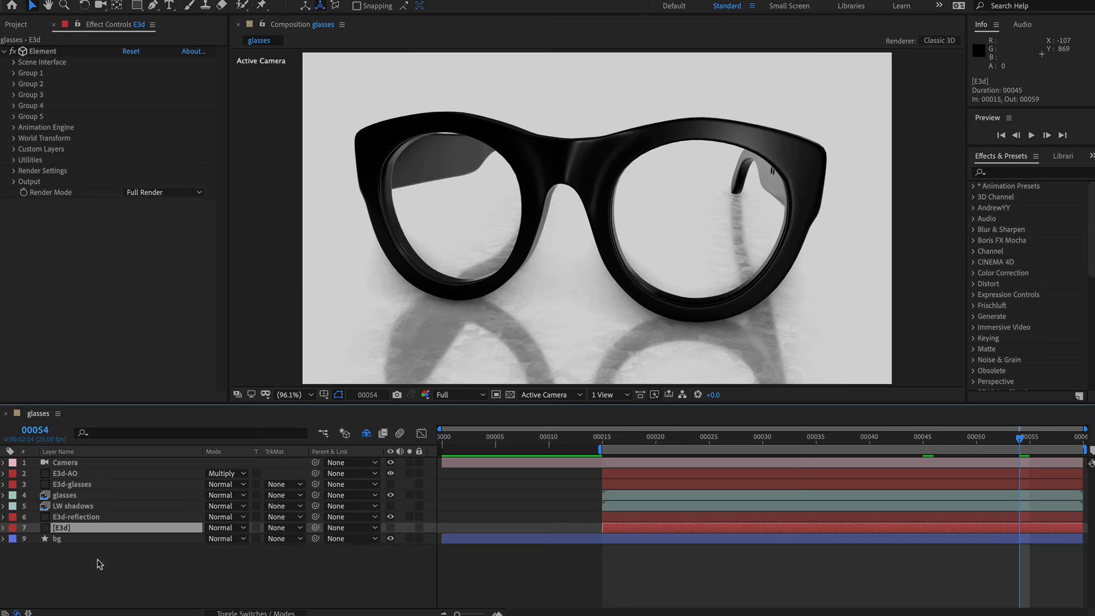
Duplicate the hidden E3d layer and rename the copy E3d-lenses
{"action": "key", "text": "ctrl+d"}
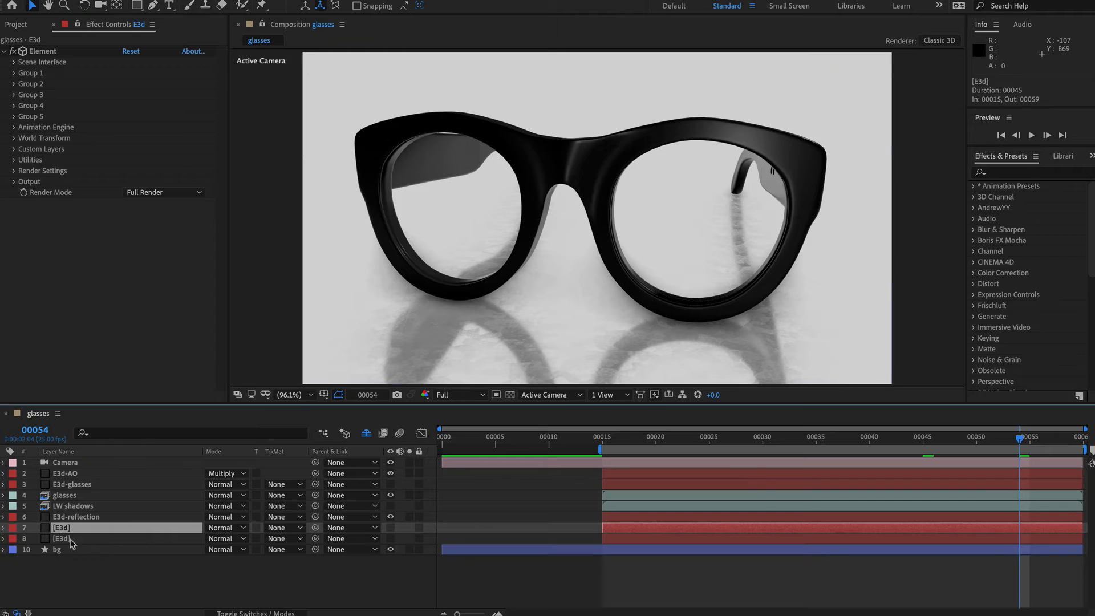
{"action": "key", "text": "Return"}
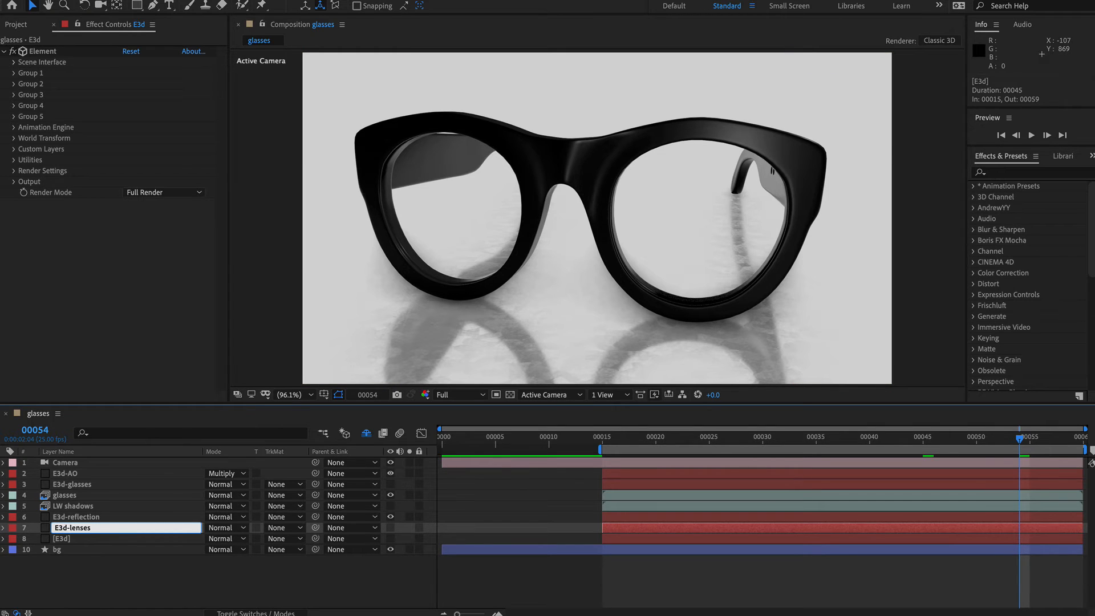
{"action": "key", "text": "Return"}
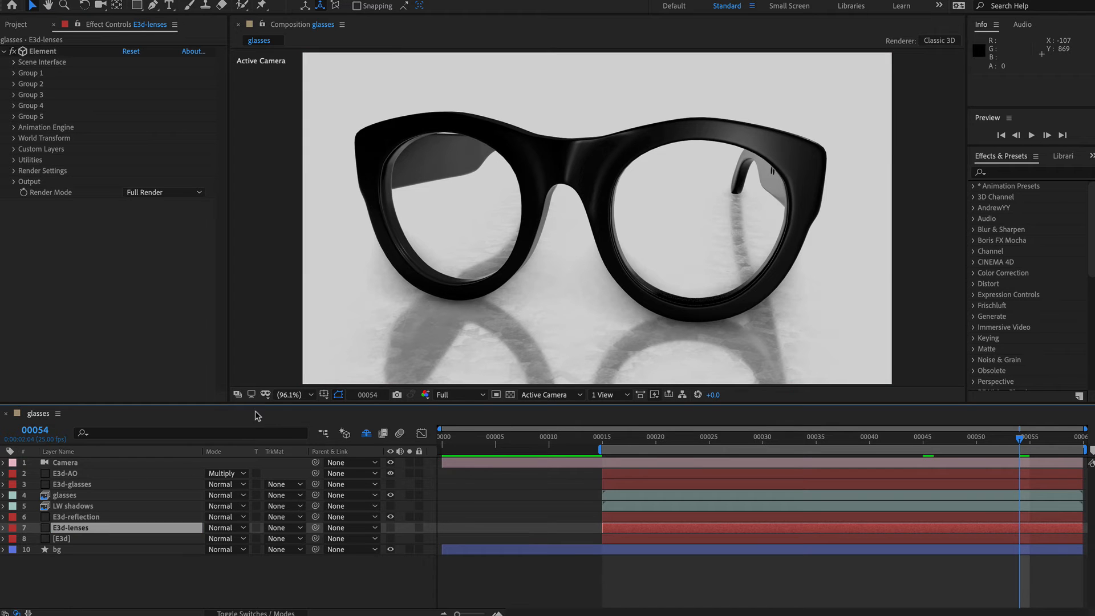
In the E3d-lenses scene setup, delete the Plane Model and enable the lens material of the glasses model
{"action": "left_click", "coordinate": [14, 62]}
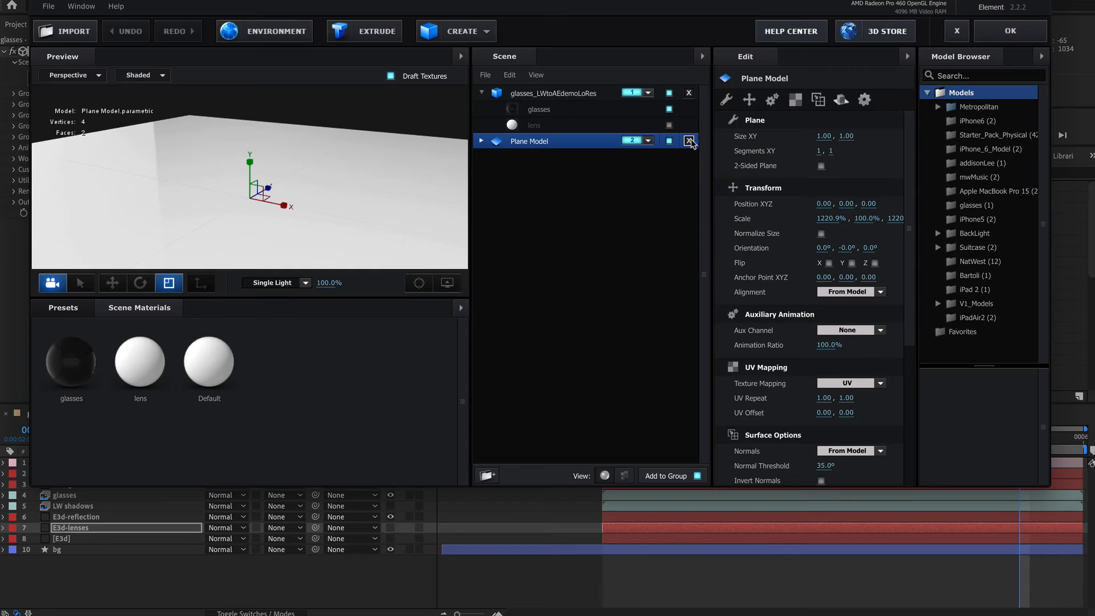
{"action": "left_click", "coordinate": [690, 141]}
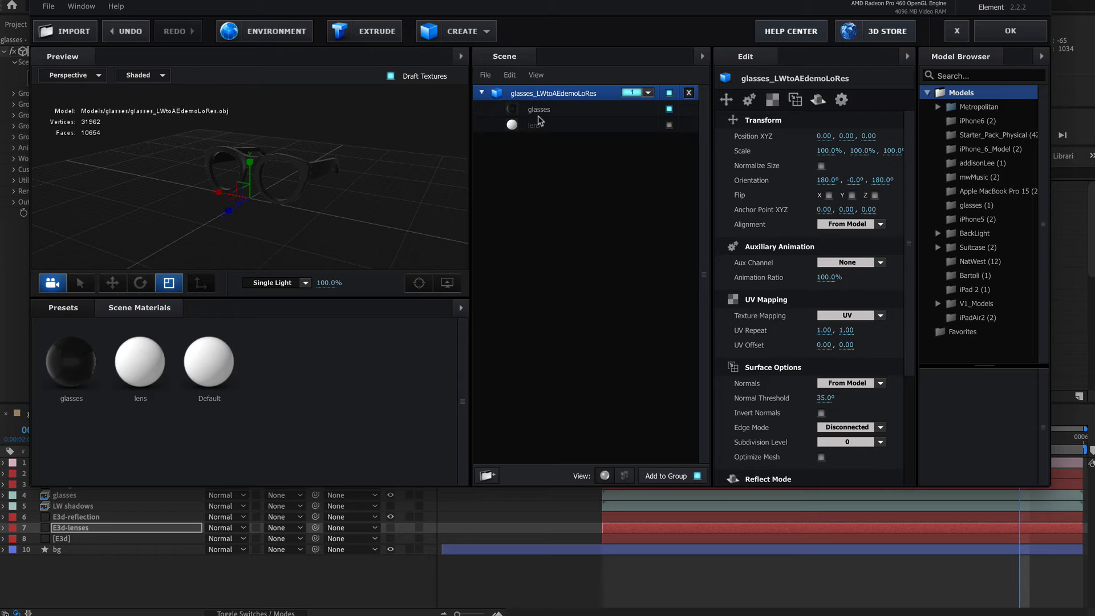
{"action": "left_click", "coordinate": [536, 124]}
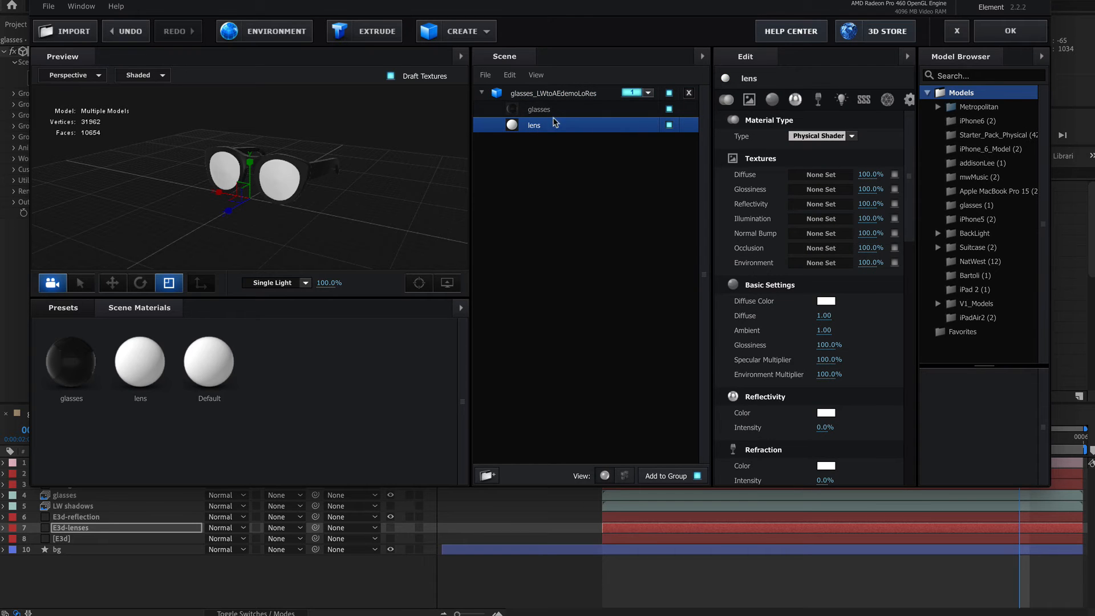
Turn on Matte Shadow in the glasses material's advanced settings so only the lenses render, and accept the scene
{"action": "left_click", "coordinate": [556, 112]}
{"action": "scroll", "coordinate": [325, 191], "scroll_direction": "up", "scroll_amount": 5}
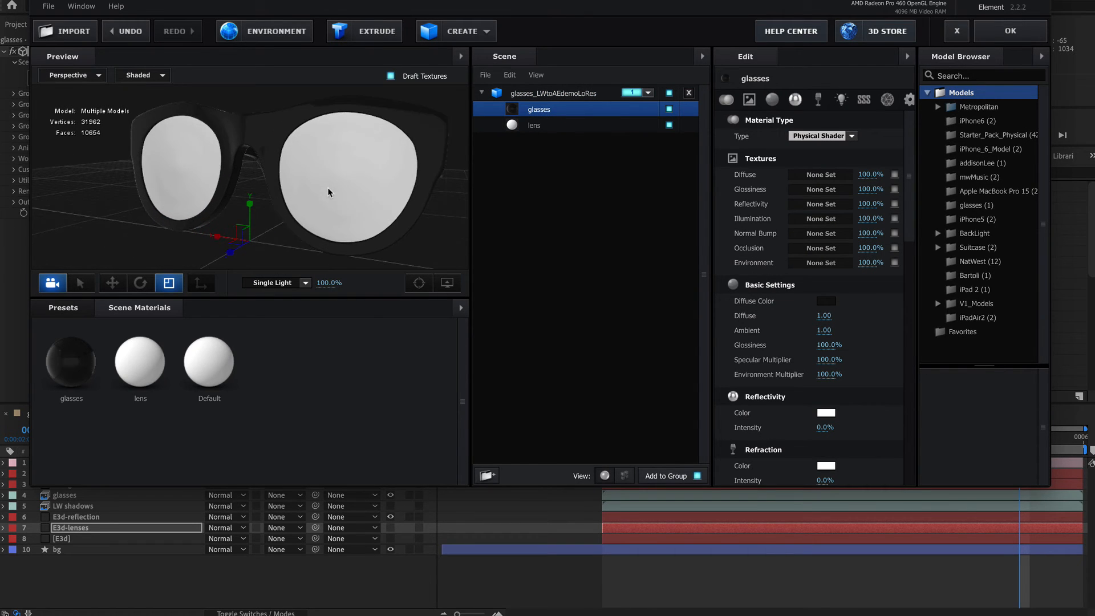
{"action": "left_click", "coordinate": [669, 109]}
{"action": "scroll", "coordinate": [842, 301], "scroll_direction": "down", "scroll_amount": 10}
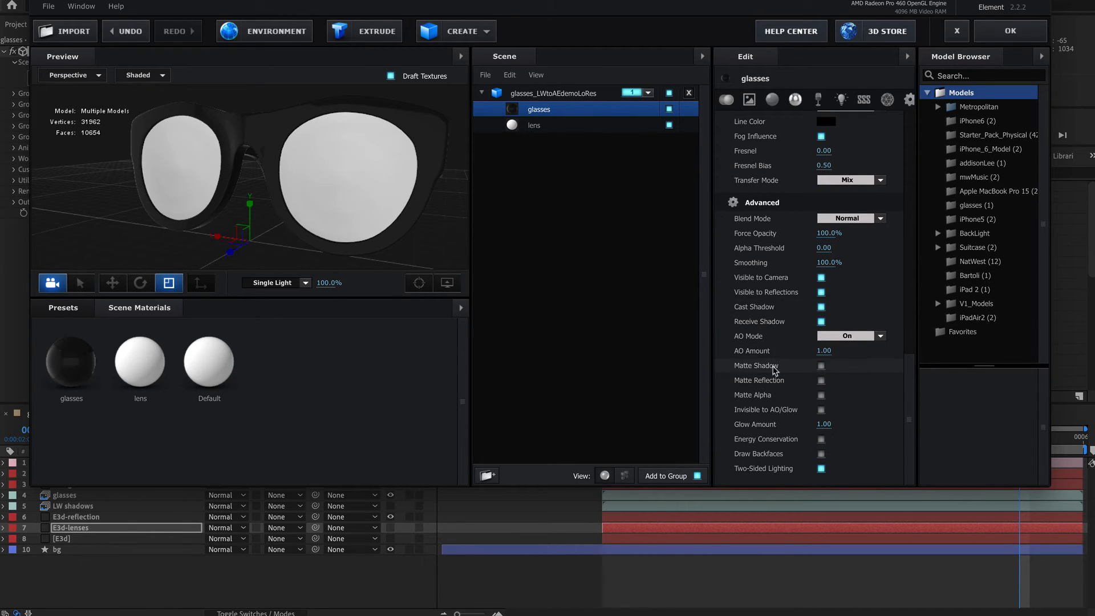
{"action": "left_click", "coordinate": [821, 365]}
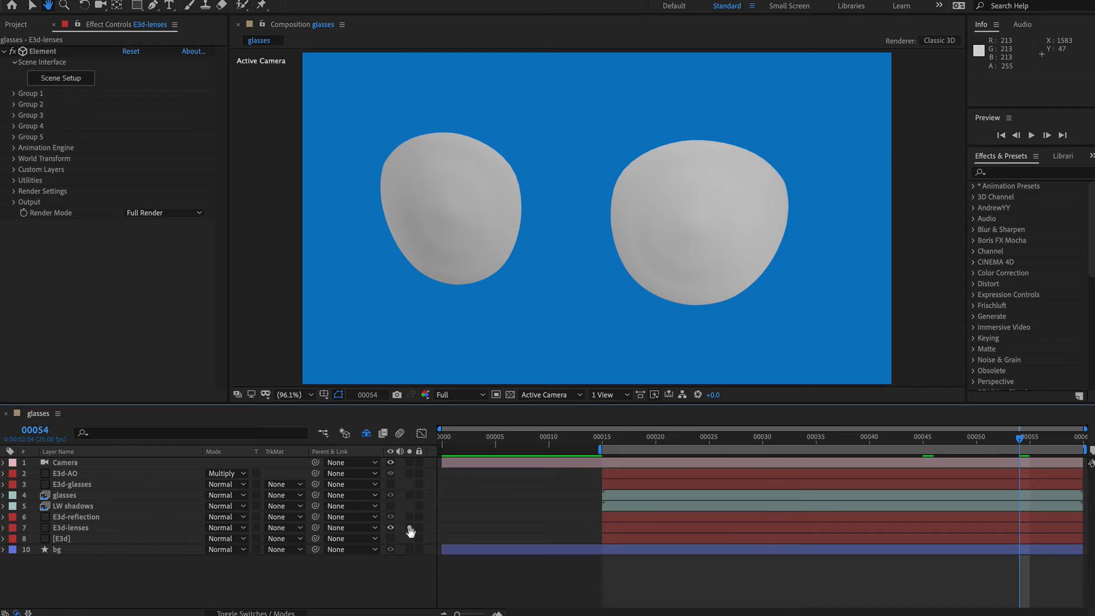
Check the E3d-lenses layer on its own and in the composite, and hide it
{"action": "key", "text": "v"}
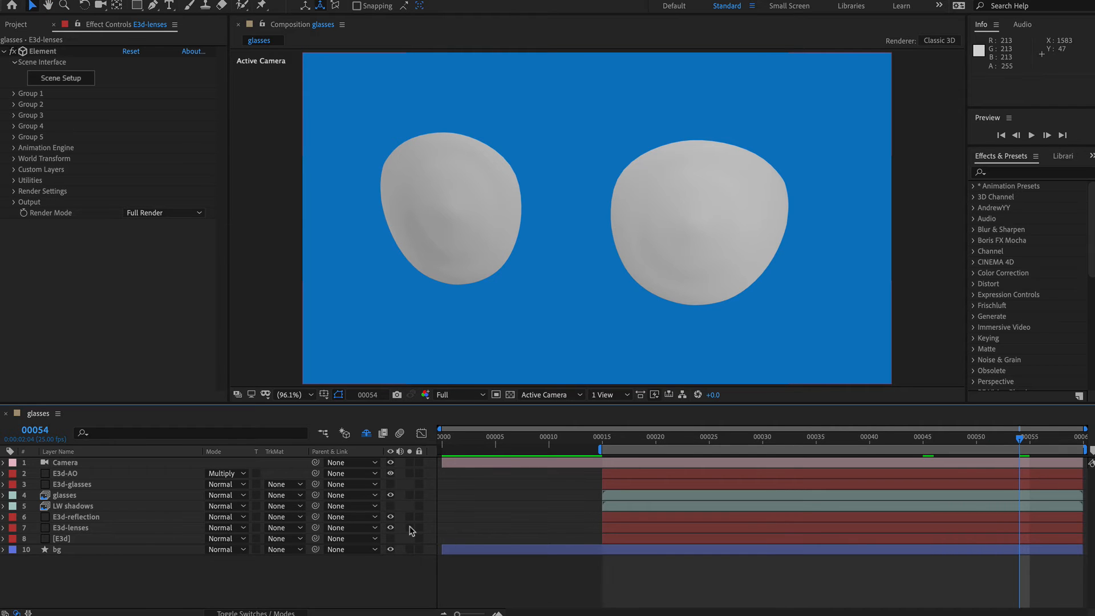
{"action": "left_click", "coordinate": [410, 528]}
{"action": "left_click", "coordinate": [509, 394]}
{"action": "left_click", "coordinate": [409, 527]}
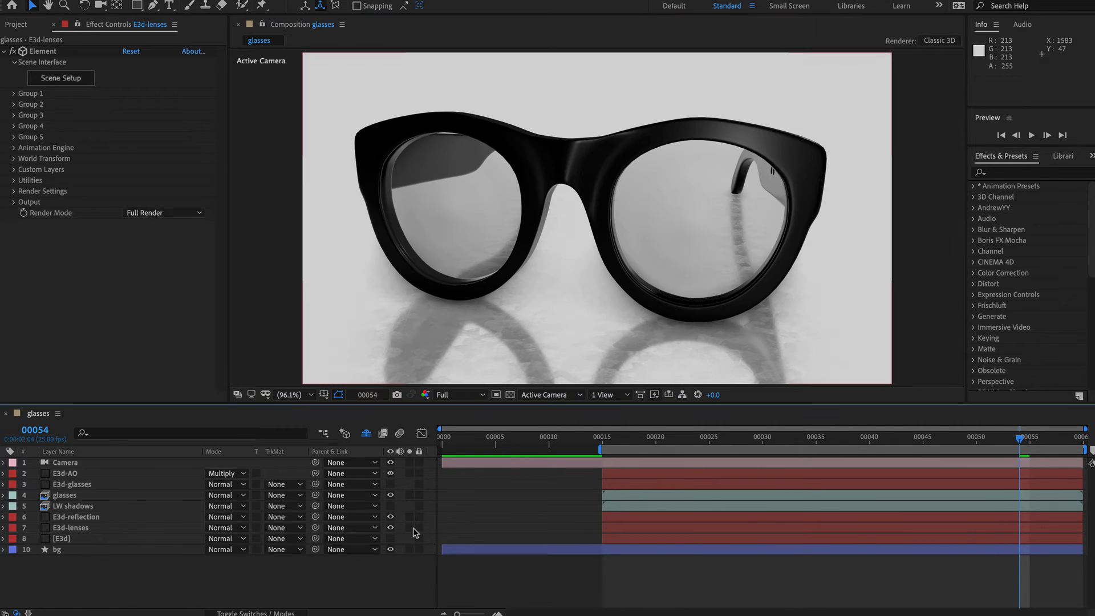
{"action": "left_click", "coordinate": [391, 527]}
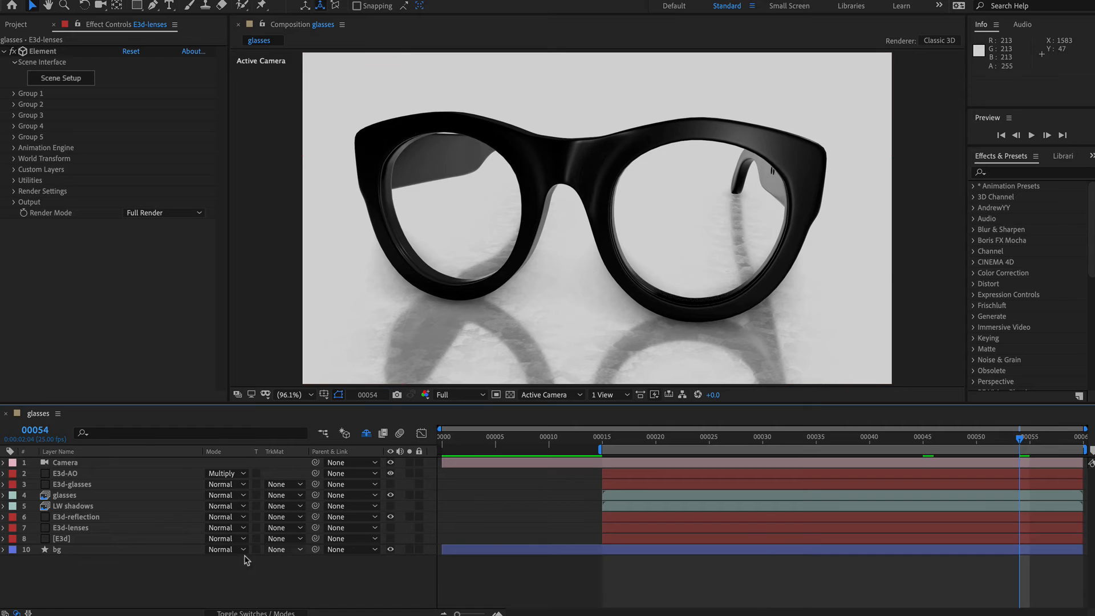
Create a white 1920 × 1080 solid named refraction_matte
{"action": "key", "text": "ctrl+y"}
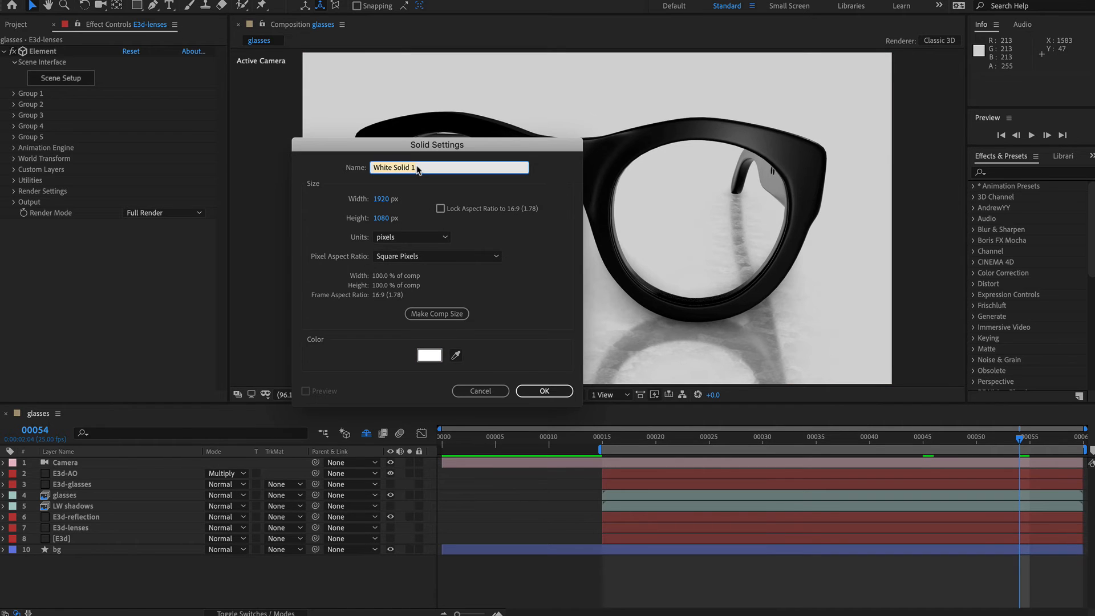
{"action": "type", "text": "refraction_matte"}
{"action": "key", "text": "Return"}
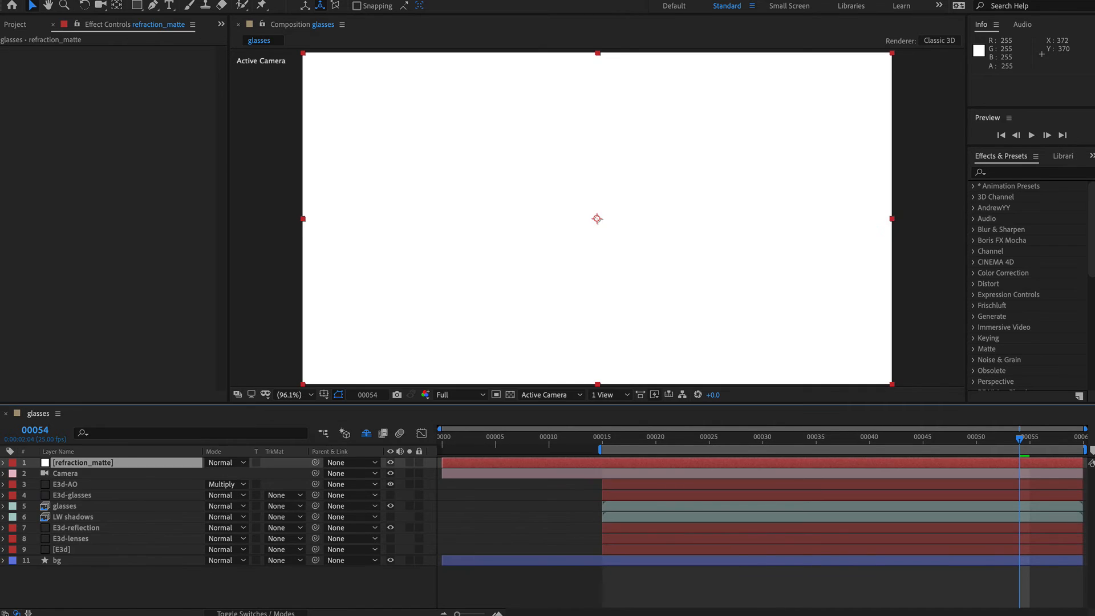
Apply Set Matte to refraction_matte, taking the matte from E3d-lenses with Effects & Masks, and check the layer soloed
{"action": "key", "text": "ctrl+space"}
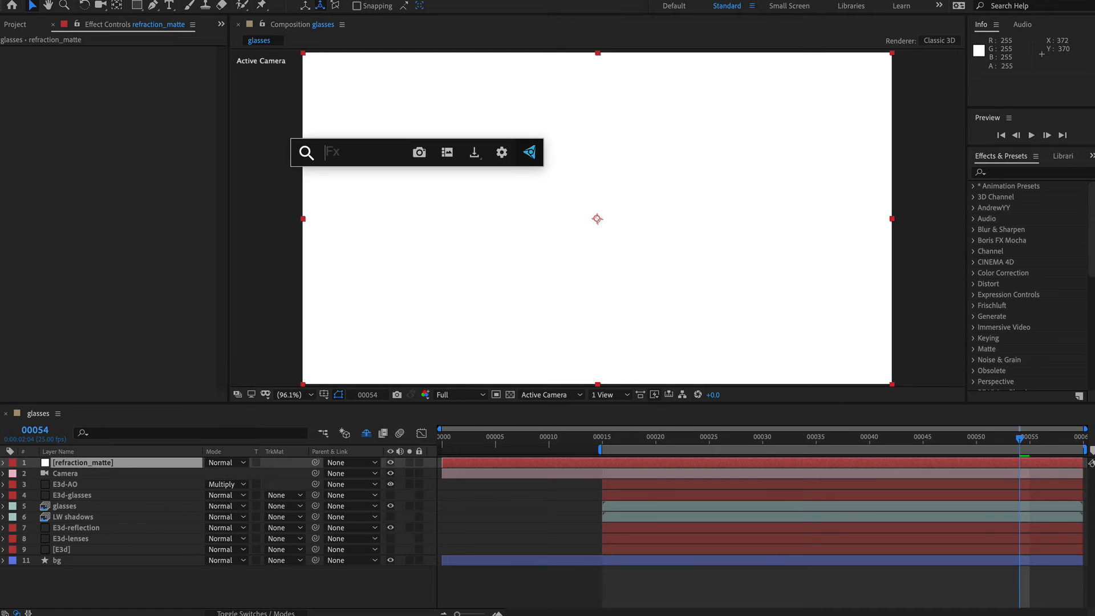
{"action": "type", "text": "set"}
{"action": "key", "text": "Down"}
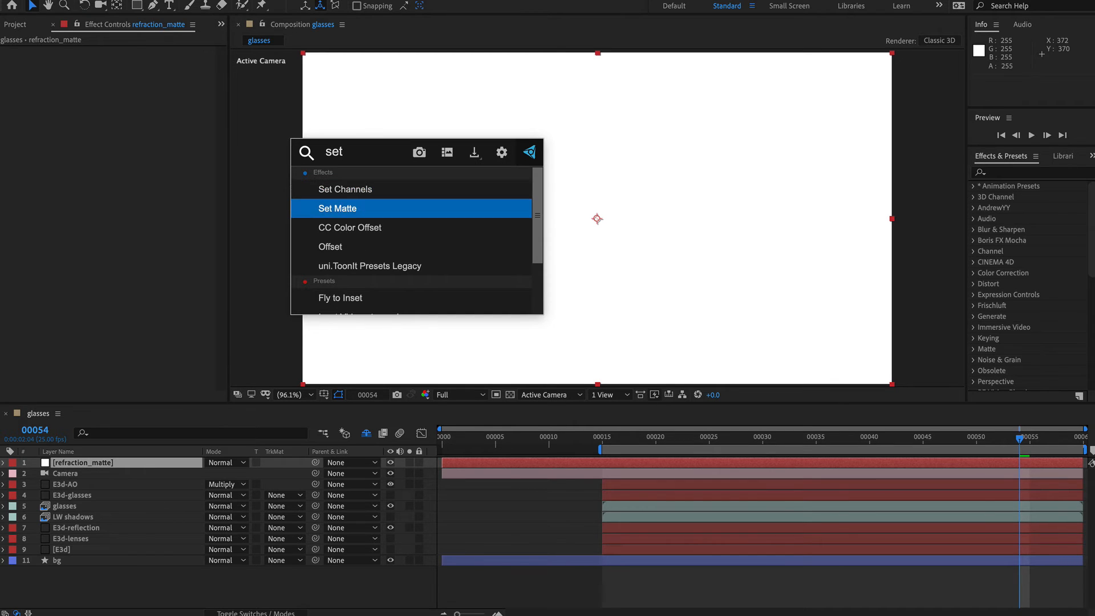
{"action": "key", "text": "Return"}
{"action": "left_click", "coordinate": [146, 62]}
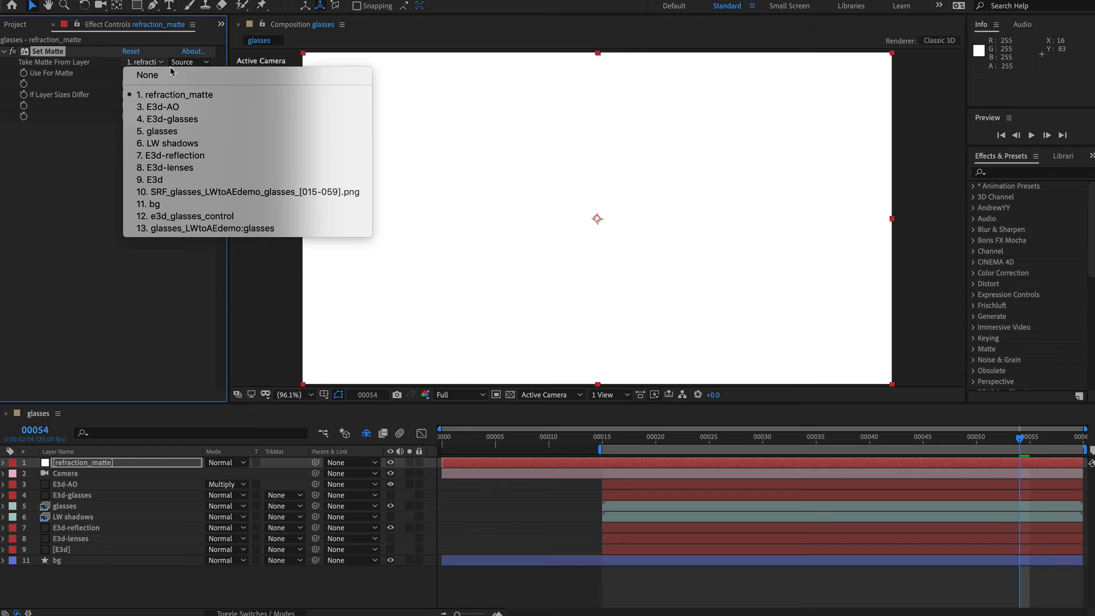
{"action": "left_click", "coordinate": [183, 167]}
{"action": "left_click", "coordinate": [204, 61]}
{"action": "left_click", "coordinate": [211, 99]}
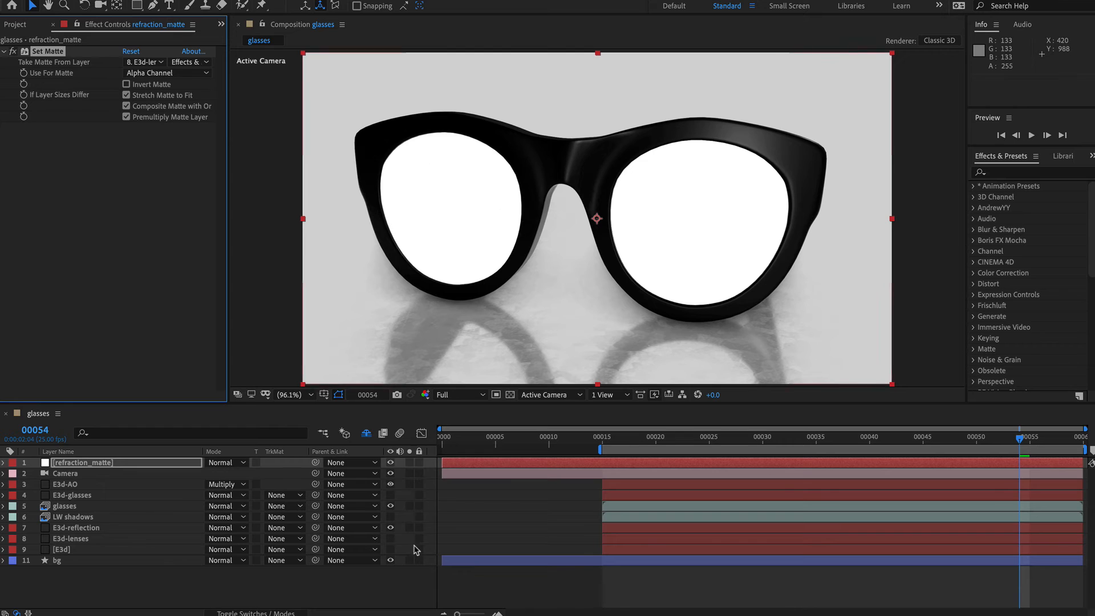
{"action": "left_click", "coordinate": [410, 463]}
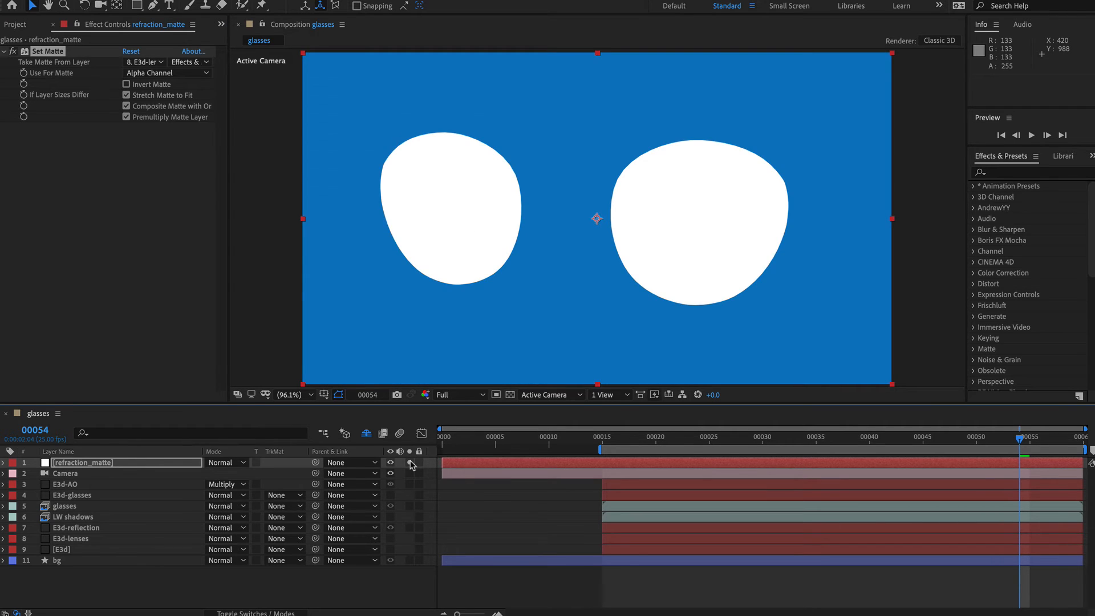
{"action": "left_click", "coordinate": [412, 464]}
Add a Fill effect to refraction_matte and set its color to grey with 0% saturation and 50% brightness
{"action": "key", "text": "ctrl+space"}
{"action": "type", "text": "fi"}
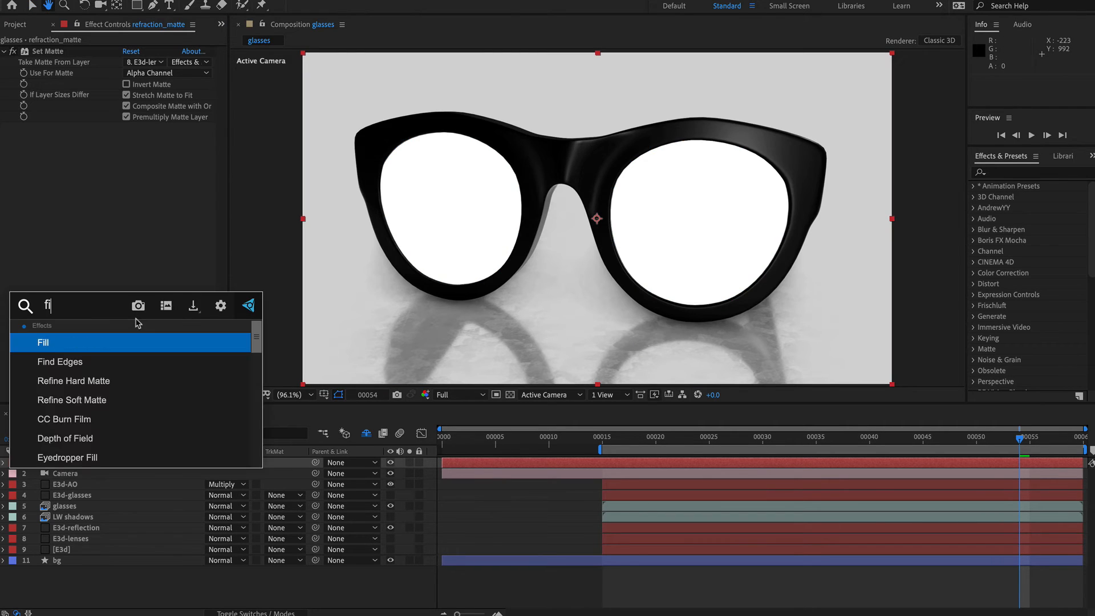
{"action": "type", "text": "ll"}
{"action": "key", "text": "Return"}
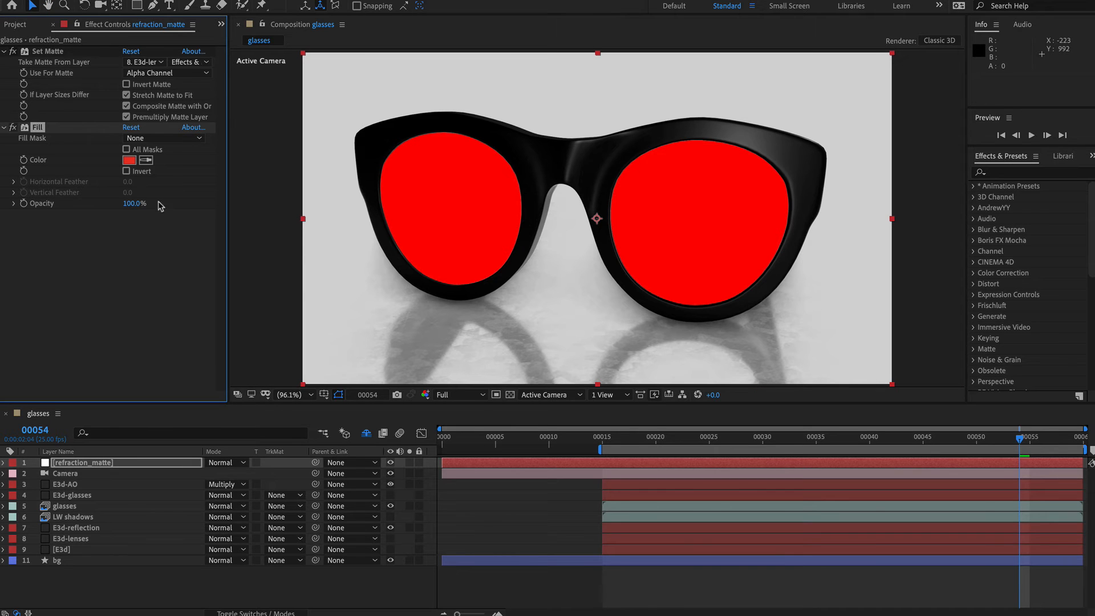
{"action": "left_click", "coordinate": [129, 160]}
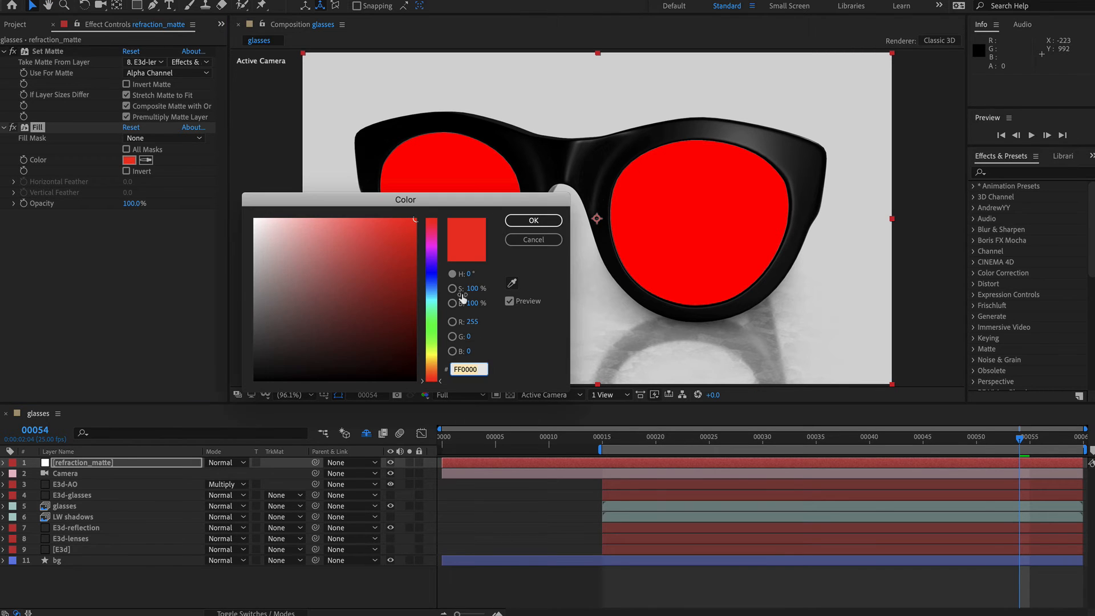
{"action": "left_click", "coordinate": [485, 292]}
{"action": "type", "text": "0"}
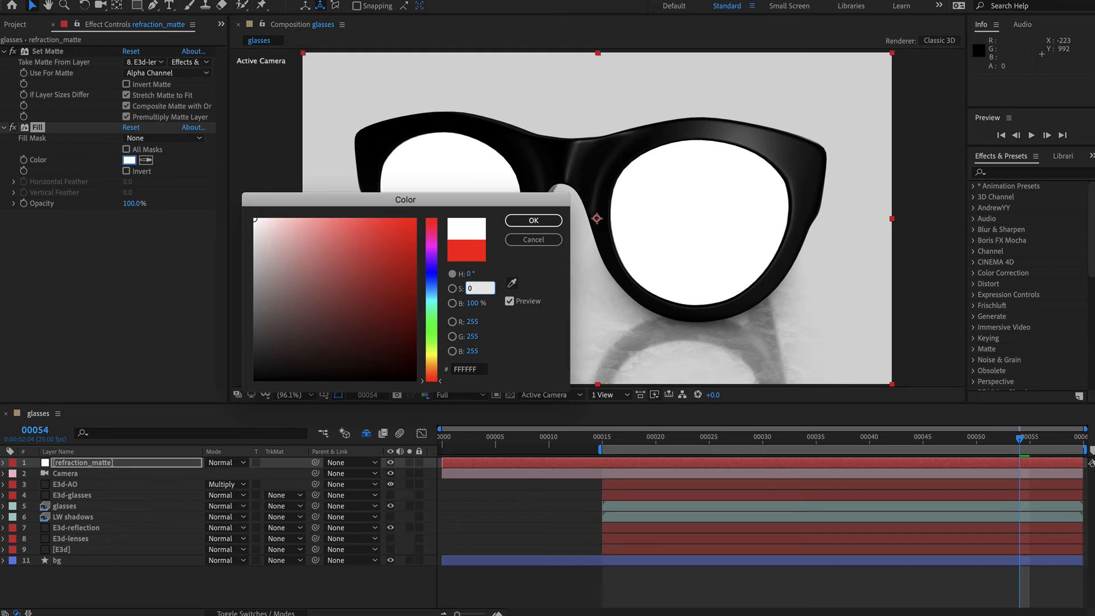
{"action": "key", "text": "Tab"}
{"action": "type", "text": "50"}
{"action": "key", "text": "Return"}
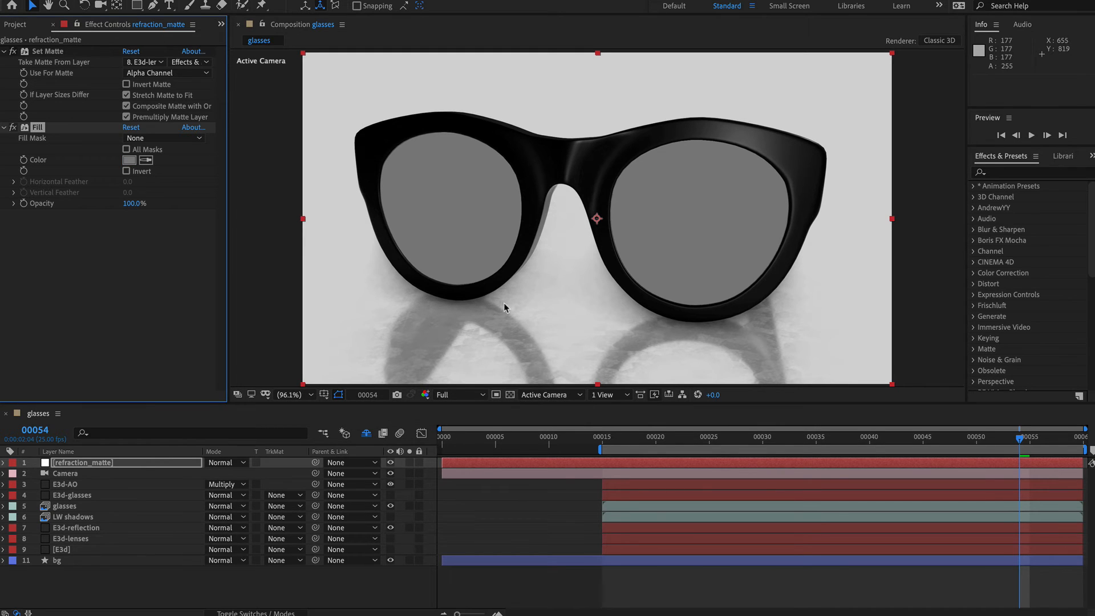
Add a Fast Box Blur to refraction_matte with a blur radius of 31 and check the layer soloed
{"action": "left_click", "coordinate": [81, 332]}
{"action": "key", "text": "ctrl+space"}
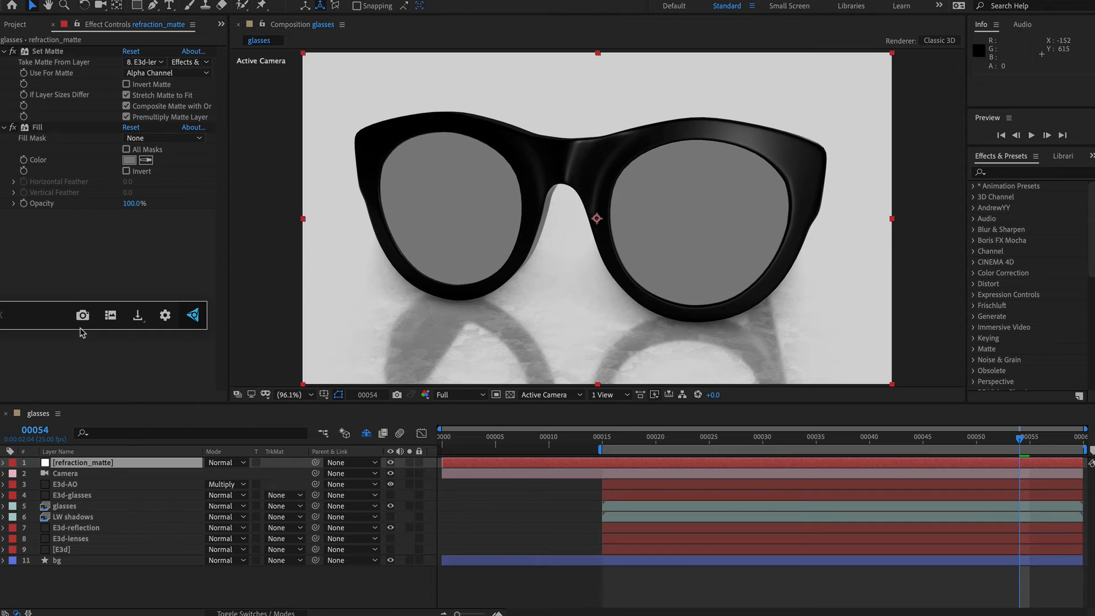
{"action": "type", "text": "fast"}
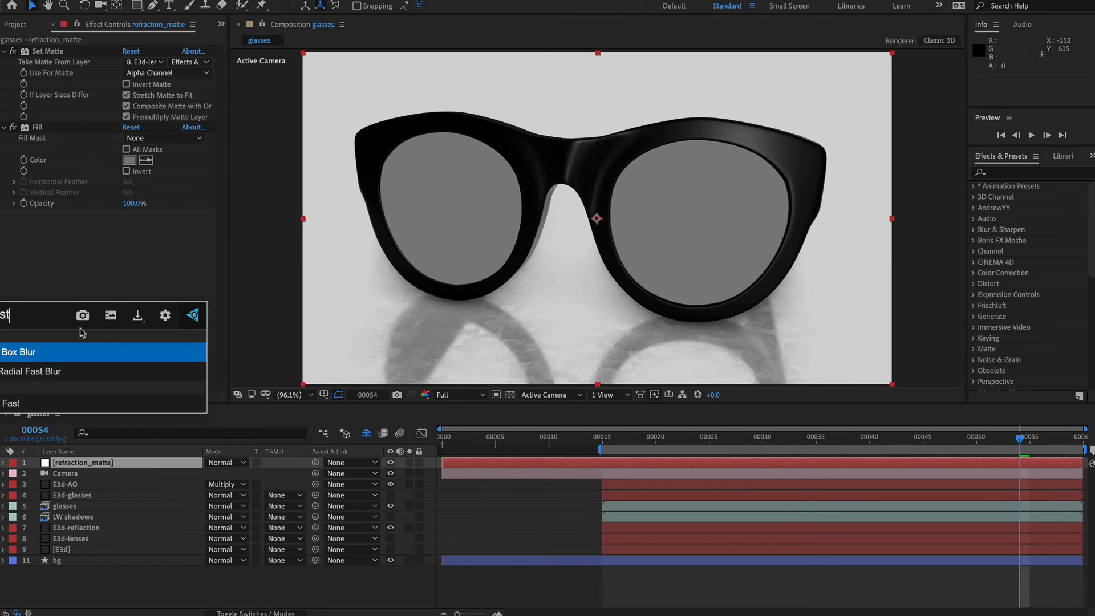
{"action": "key", "text": "Return"}
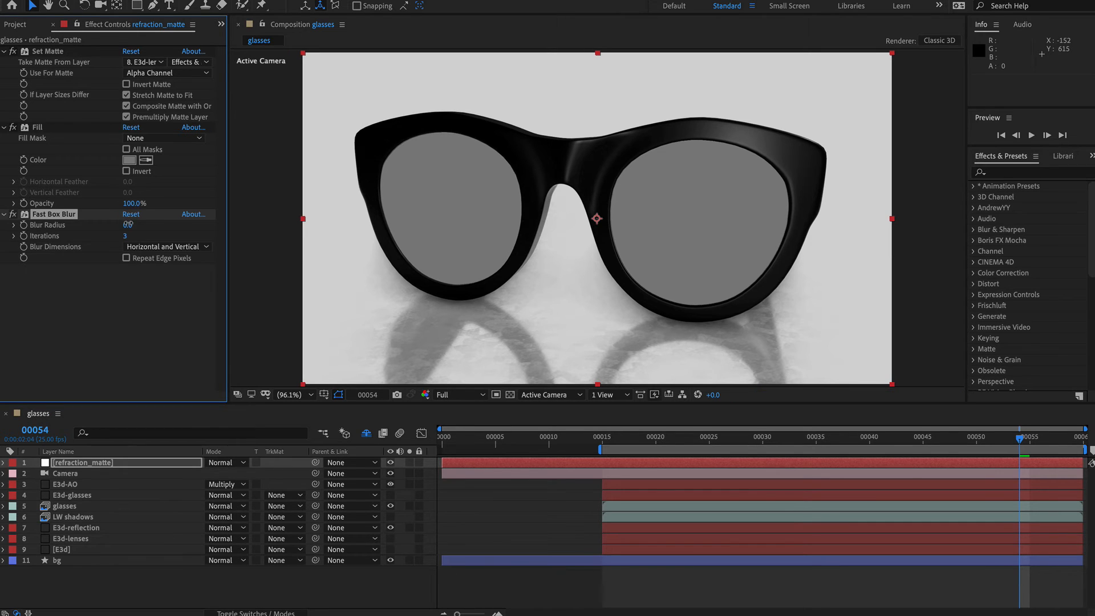
{"action": "left_click_drag", "start_coordinate": [130, 225], "coordinate": [148, 225]}
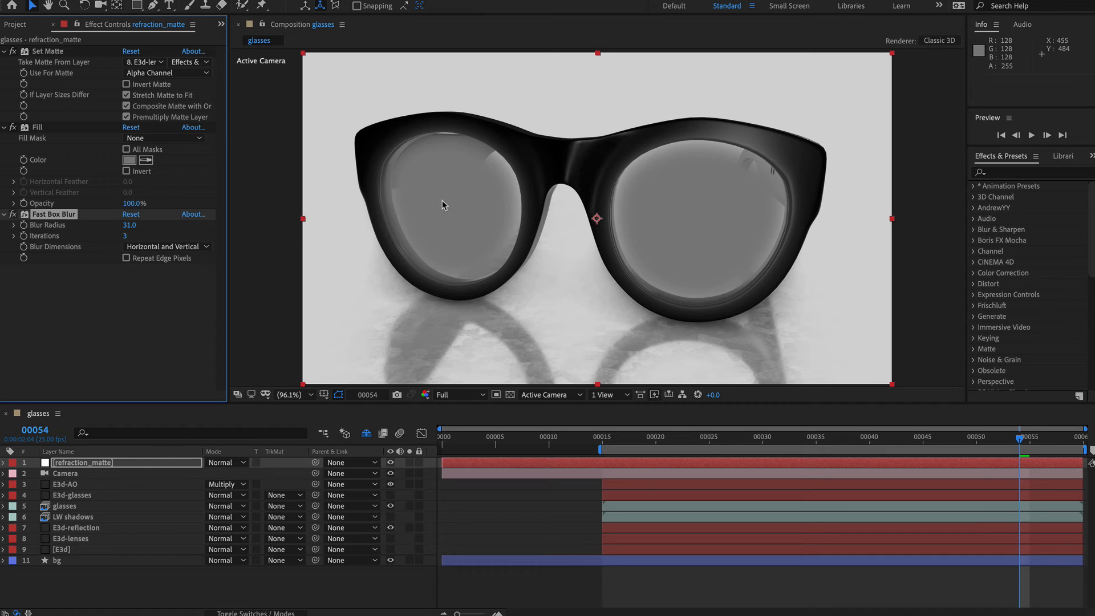
{"action": "left_click", "coordinate": [410, 463]}
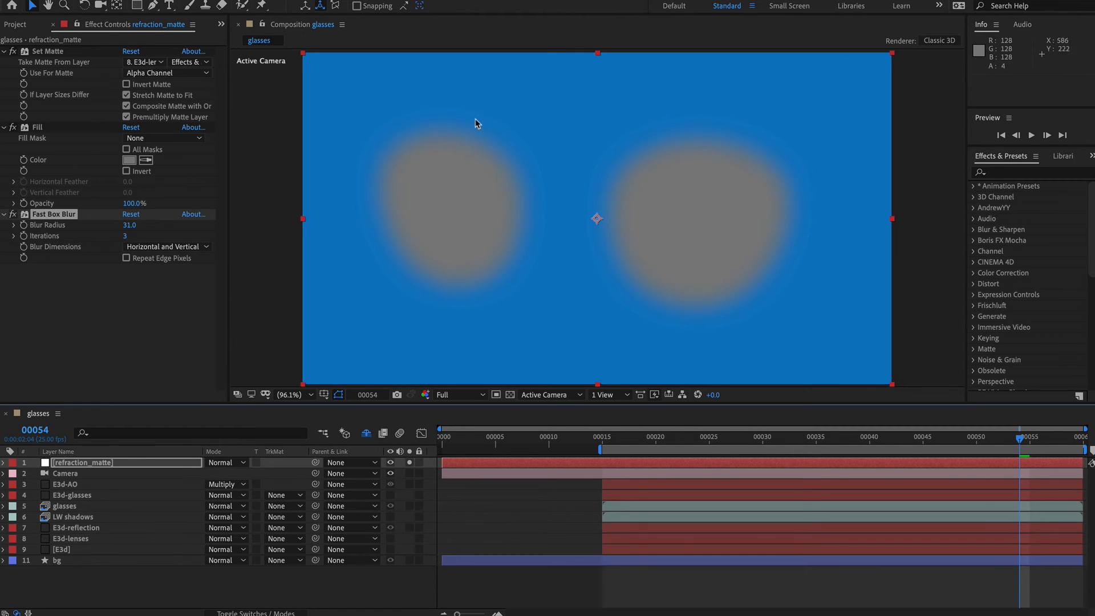
{"action": "left_click", "coordinate": [409, 463]}
Add a second Set Matte to refraction_matte using E3d-lenses with Effects & Masks, check it soloed, and hide the layer
{"action": "left_click", "coordinate": [165, 336]}
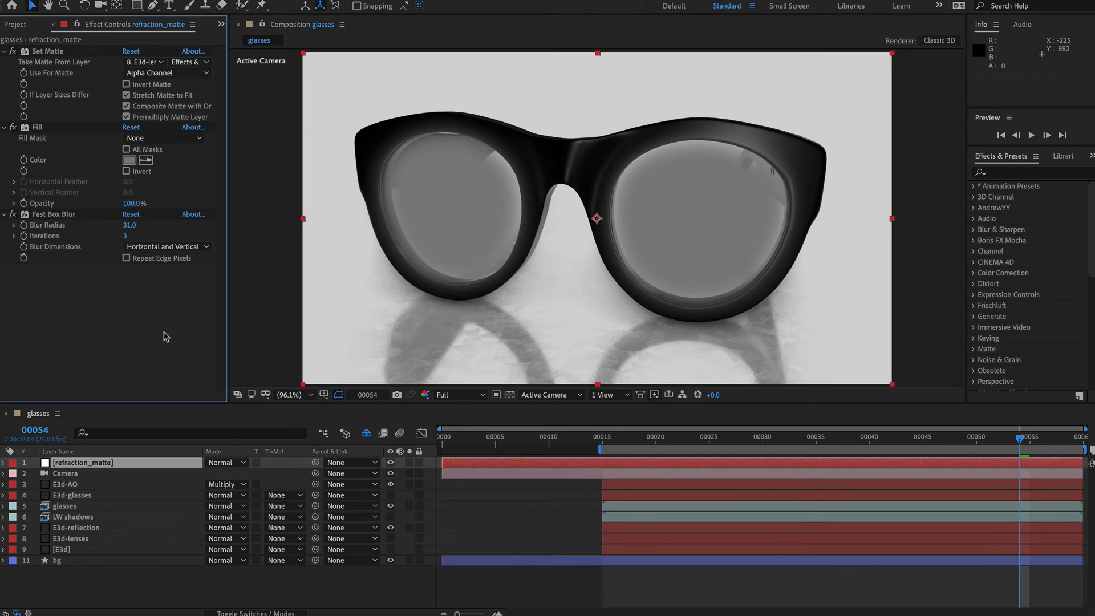
{"action": "key", "text": "ctrl+space"}
{"action": "type", "text": "set"}
{"action": "key", "text": "Down"}
{"action": "key", "text": "Return"}
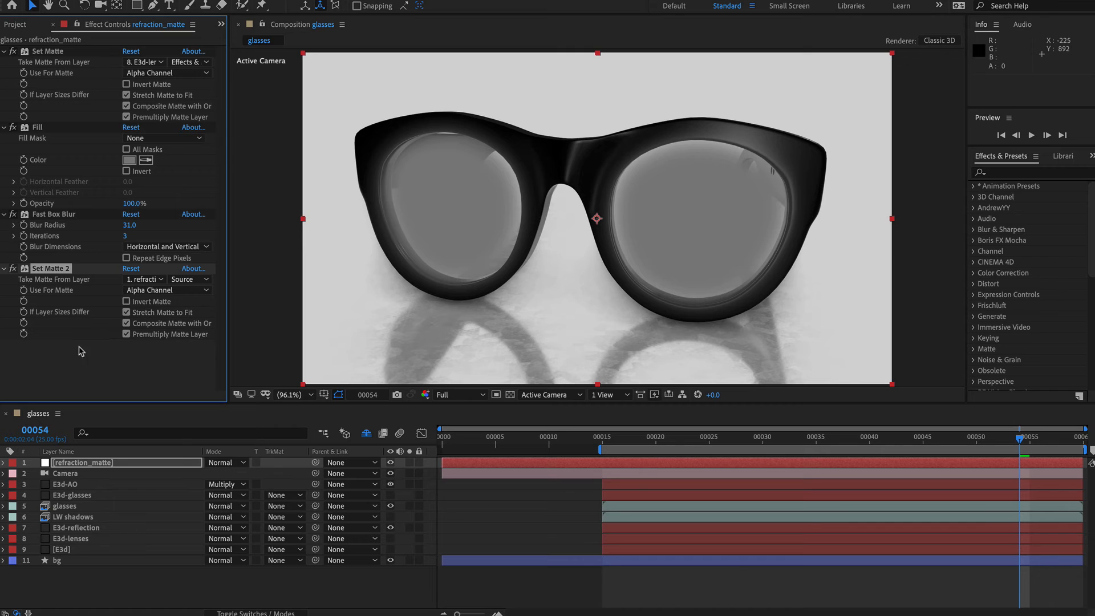
{"action": "left_click", "coordinate": [150, 279]}
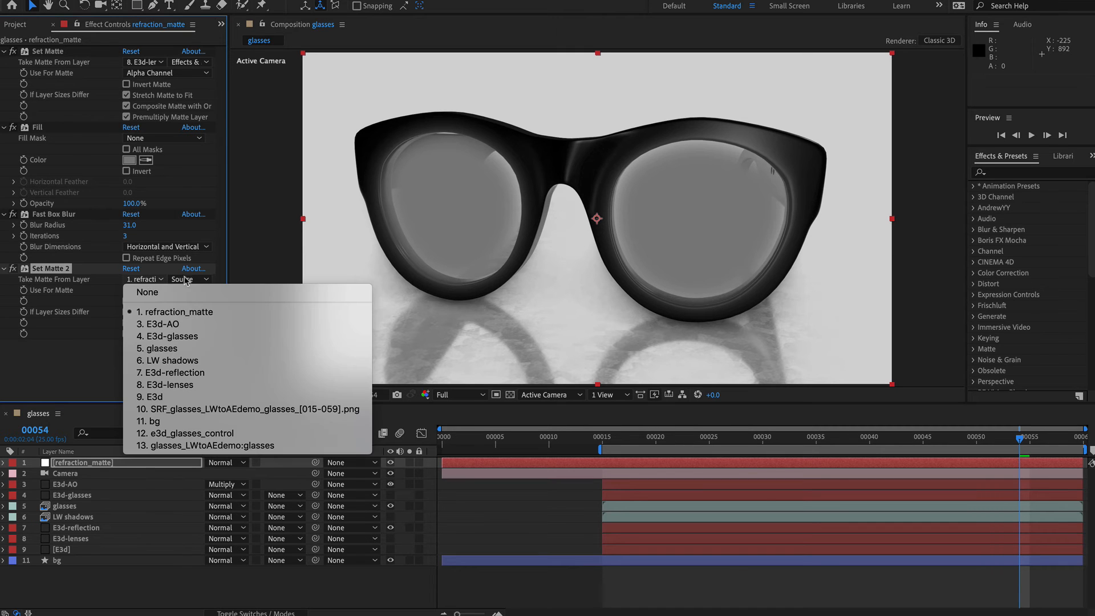
{"action": "left_click", "coordinate": [176, 386]}
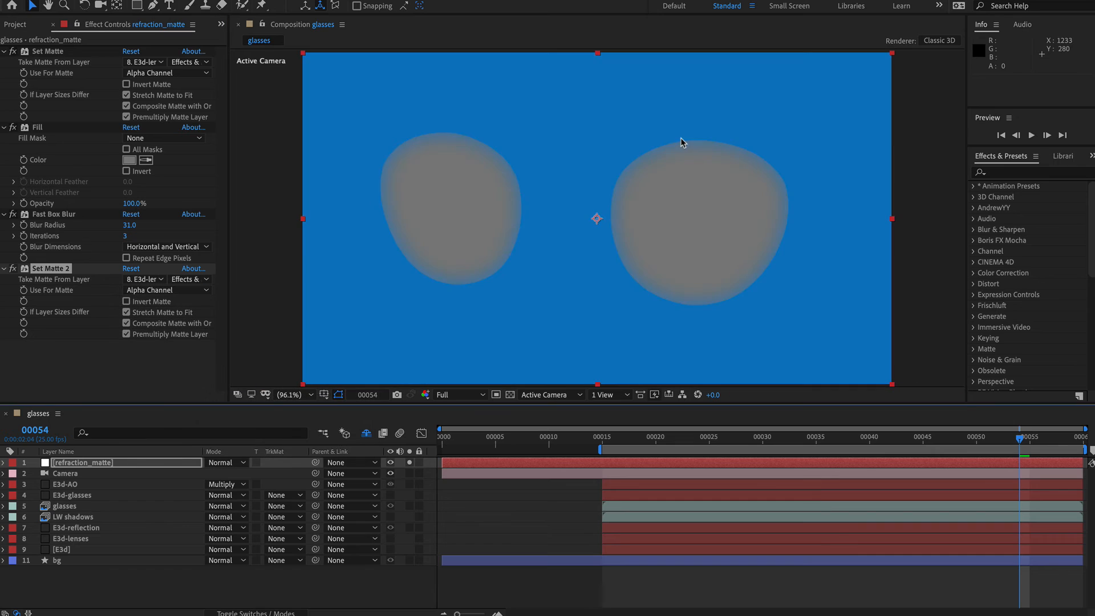
{"action": "left_click", "coordinate": [409, 462]}
{"action": "left_click", "coordinate": [390, 462]}
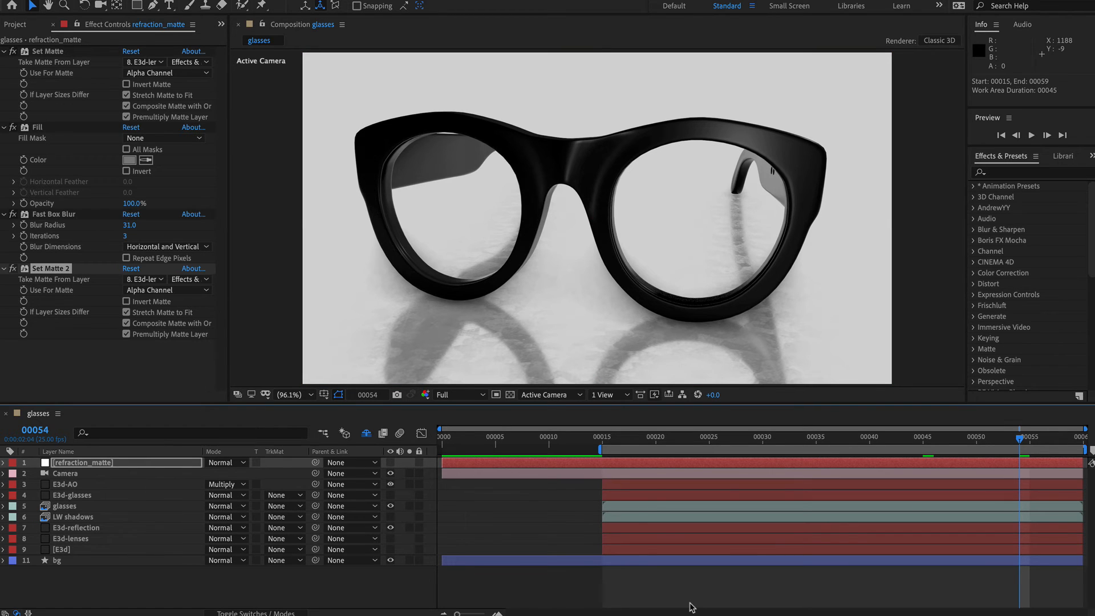
Add a new adjustment layer above refraction_matte and name it "refration"
{"action": "key", "text": "ctrl+alt+y"}
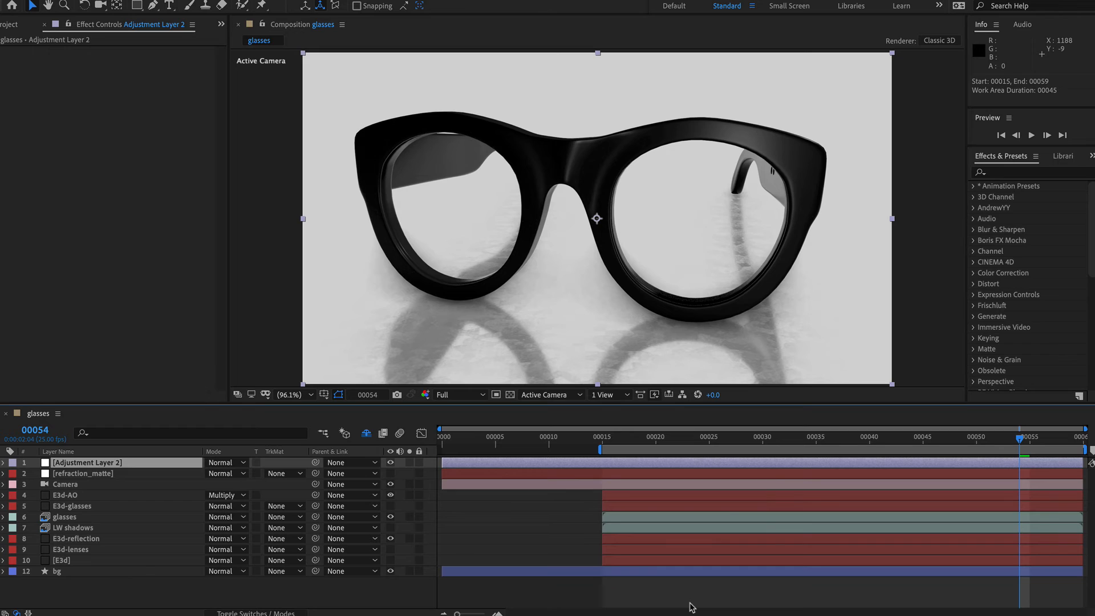
{"action": "key", "text": "Return"}
{"action": "type", "text": "refration"}
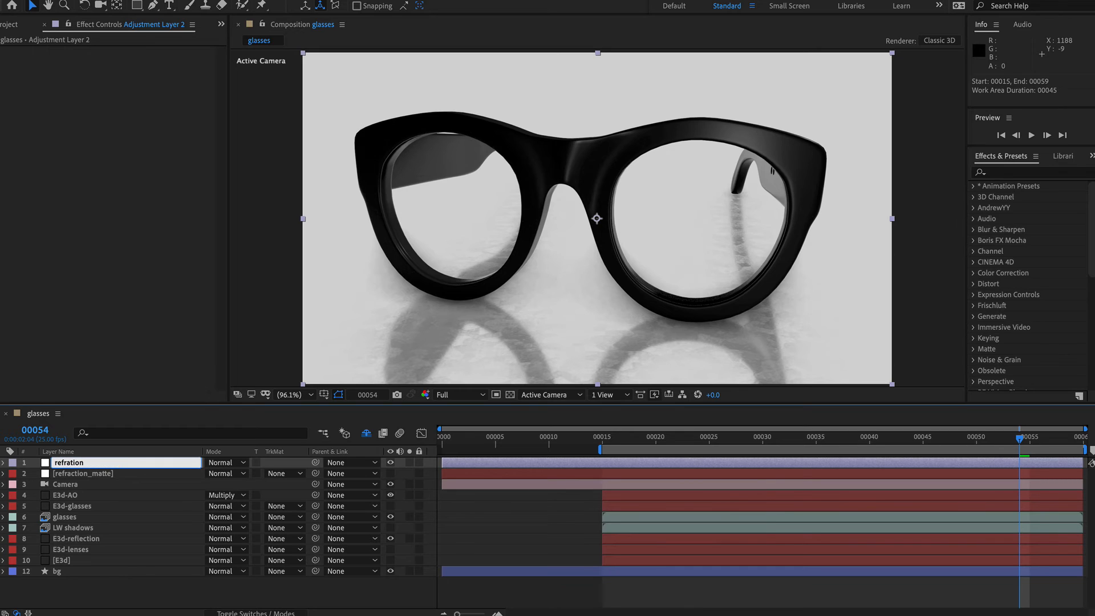
{"action": "key", "text": "Return"}
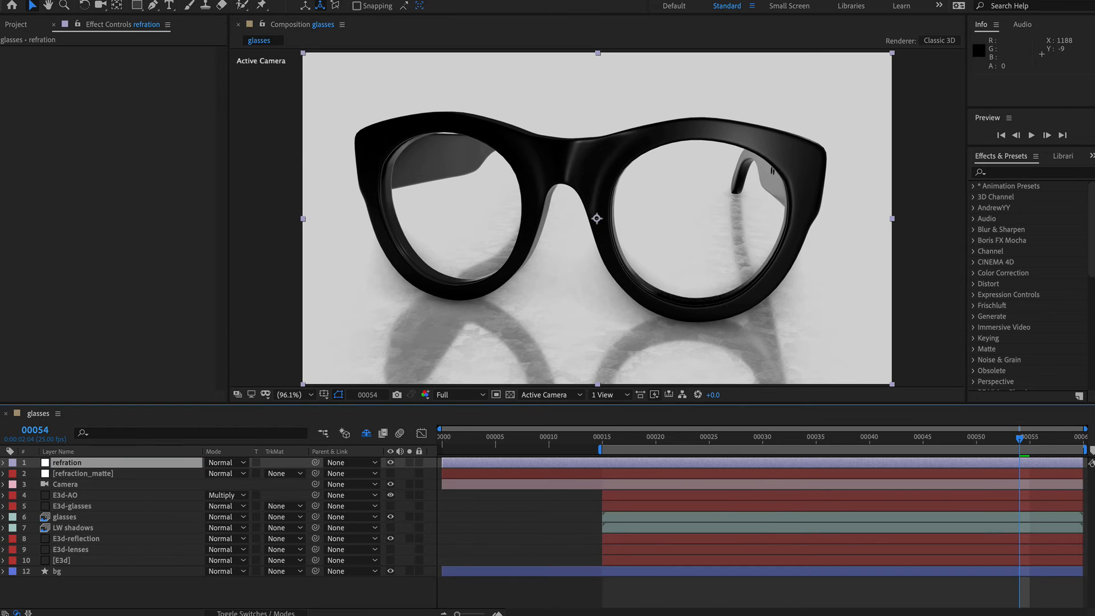
Add a Displacement Map effect to refration, using refraction_matte with Effects & Masks as the map layer
{"action": "key", "text": "ctrl+space"}
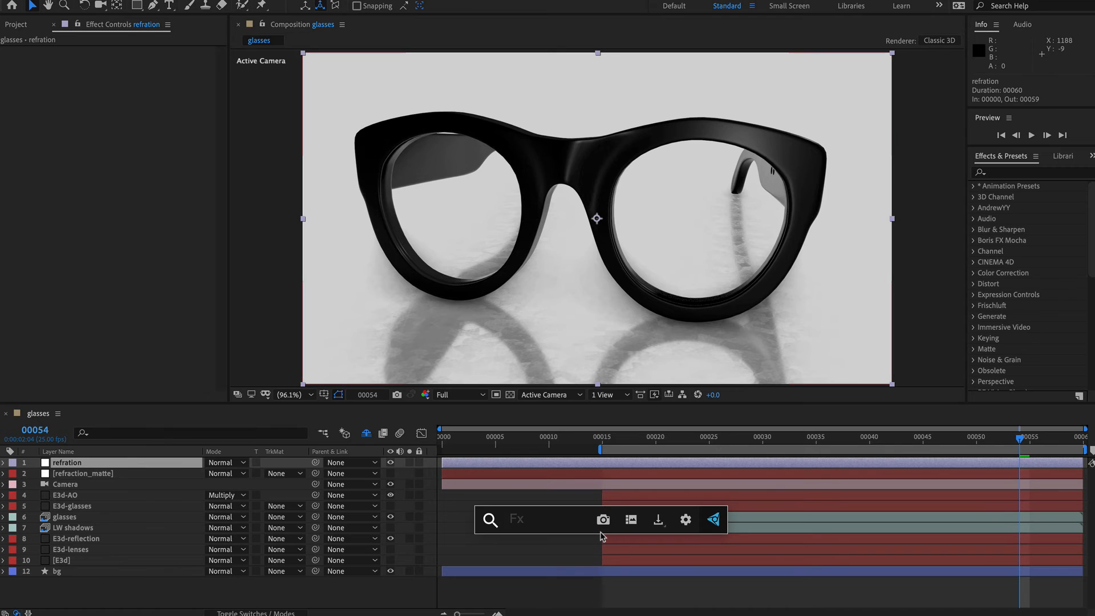
{"action": "type", "text": "dis"}
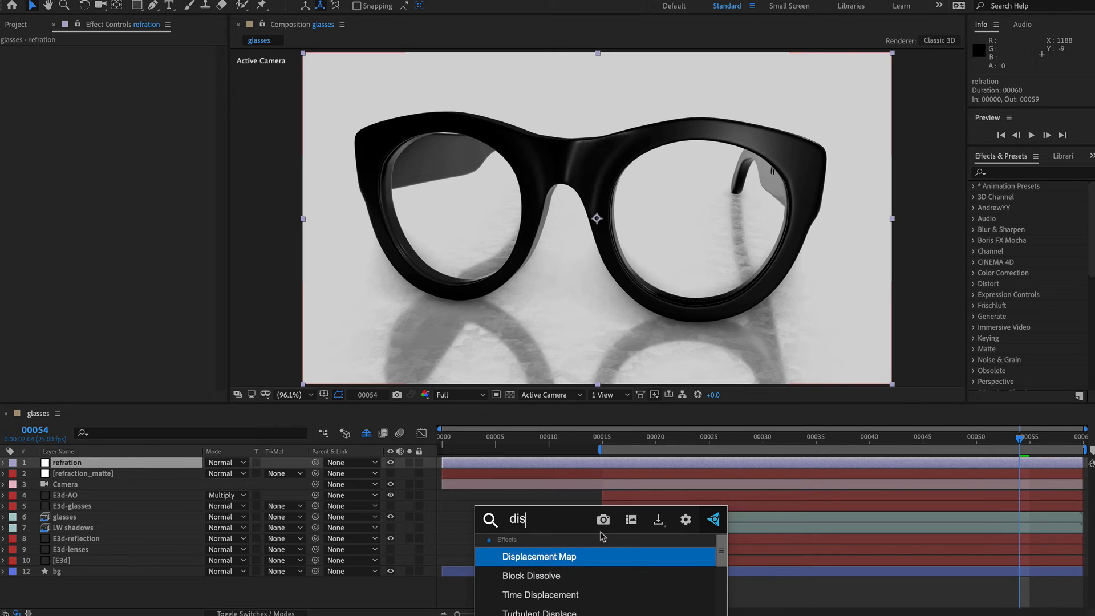
{"action": "key", "text": "Return"}
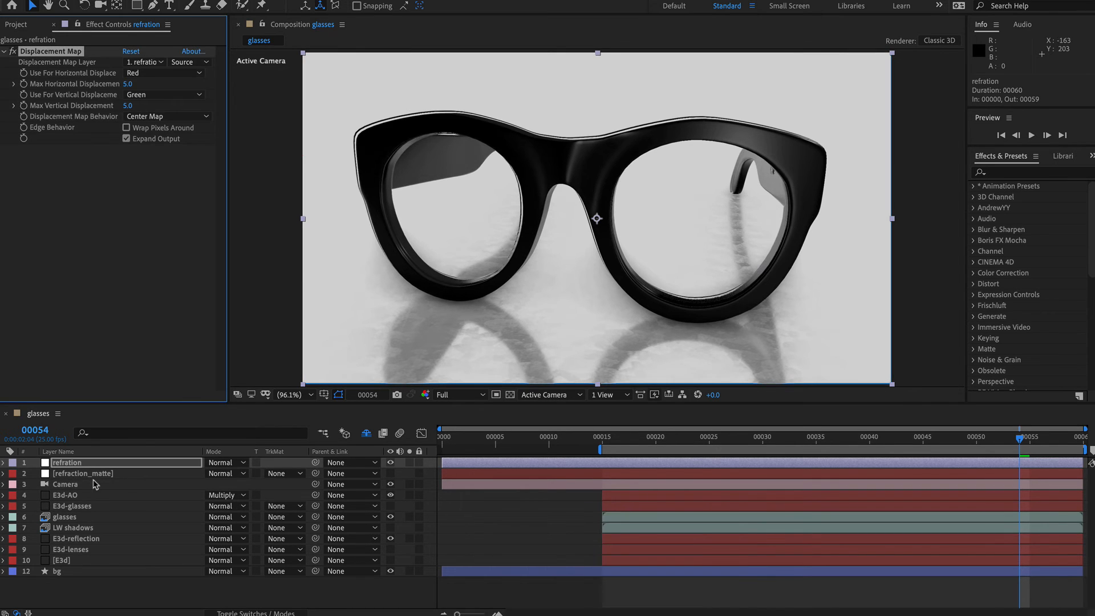
{"action": "left_click", "coordinate": [142, 62]}
{"action": "left_click", "coordinate": [184, 107]}
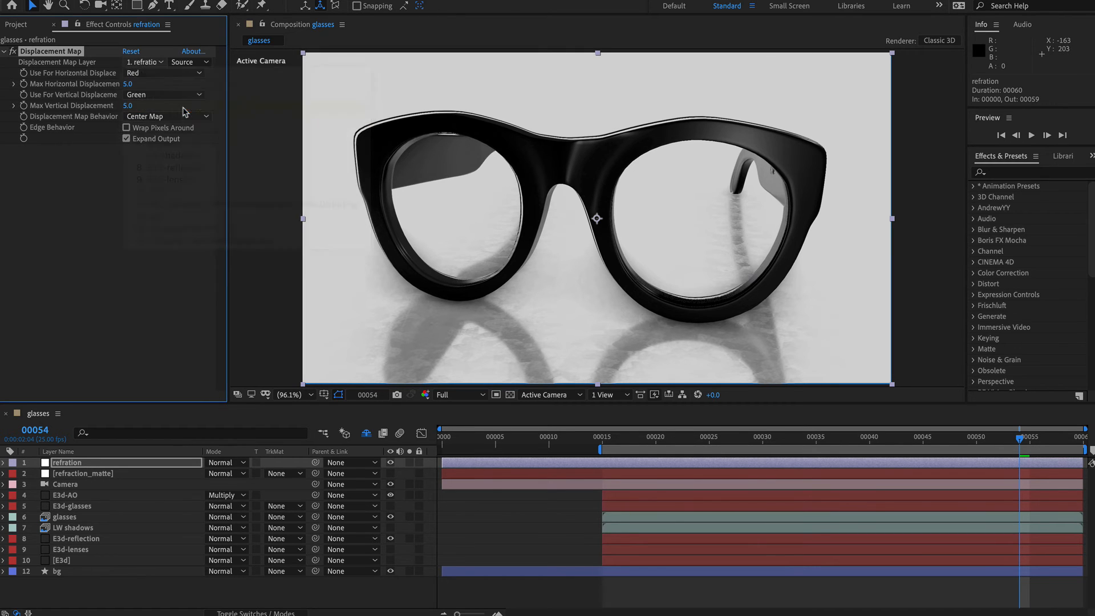
{"action": "left_click", "coordinate": [188, 62]}
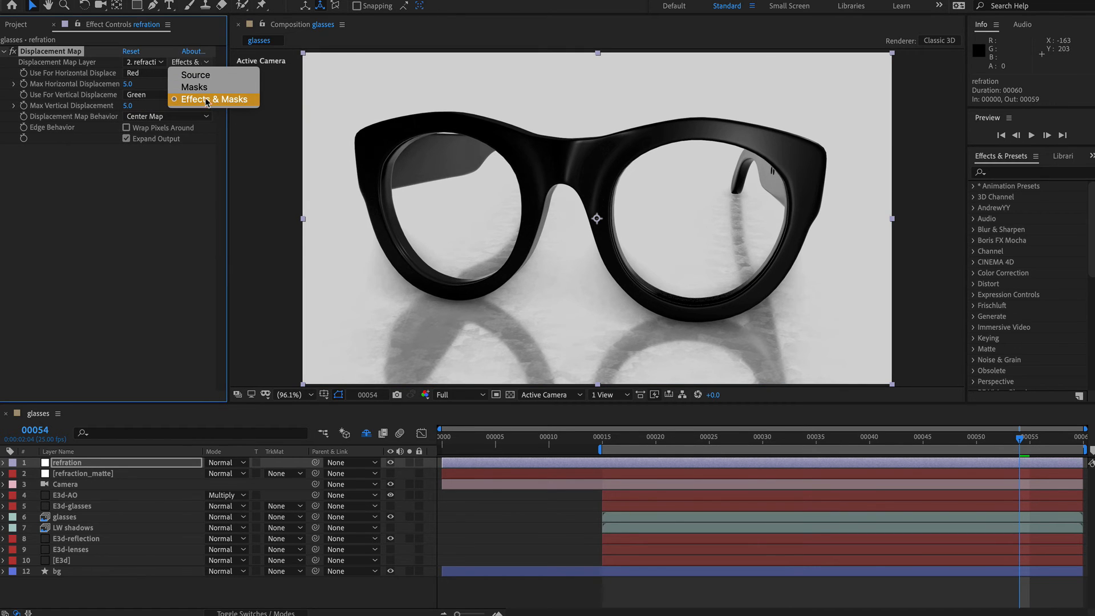
{"action": "left_click", "coordinate": [249, 104]}
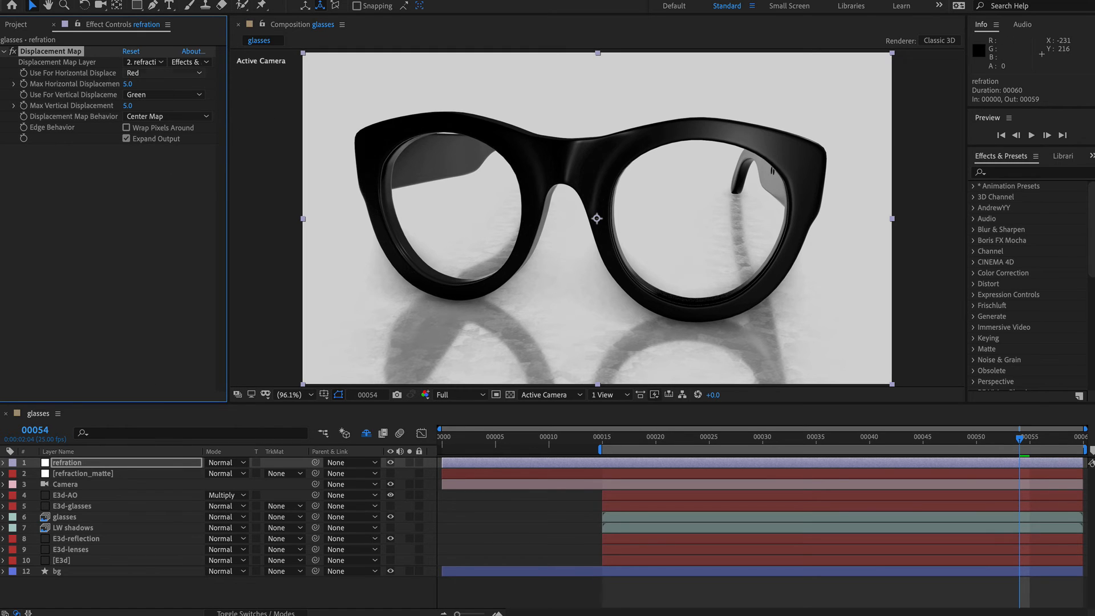
Drive both displacement directions by Alpha and set the maximum displacement to 47 horizontally and -68 vertically
{"action": "left_click", "coordinate": [152, 73]}
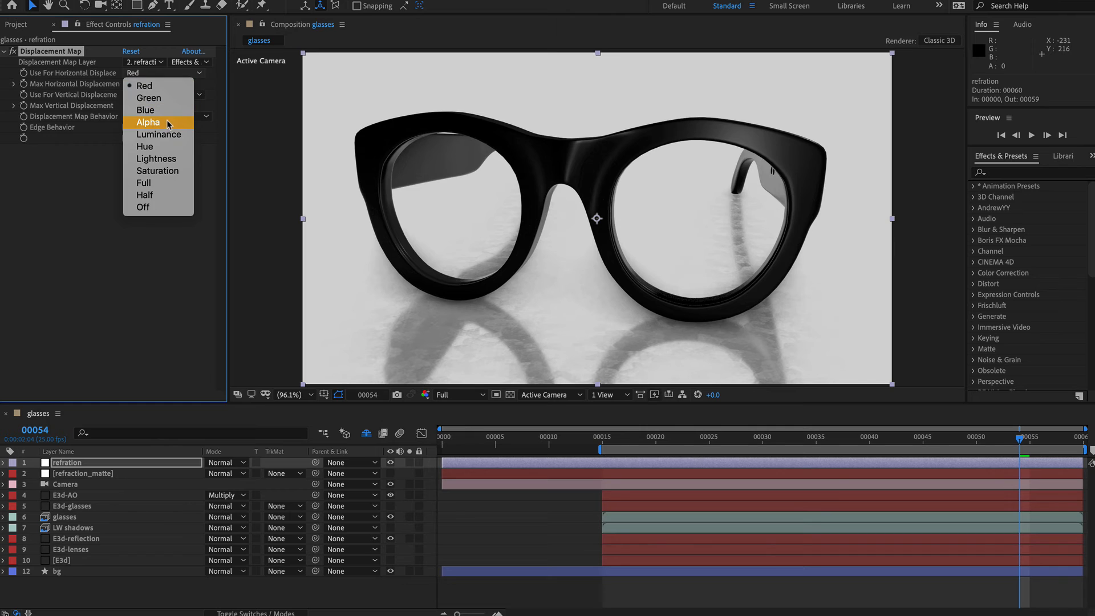
{"action": "left_click", "coordinate": [162, 122]}
{"action": "left_click", "coordinate": [147, 95]}
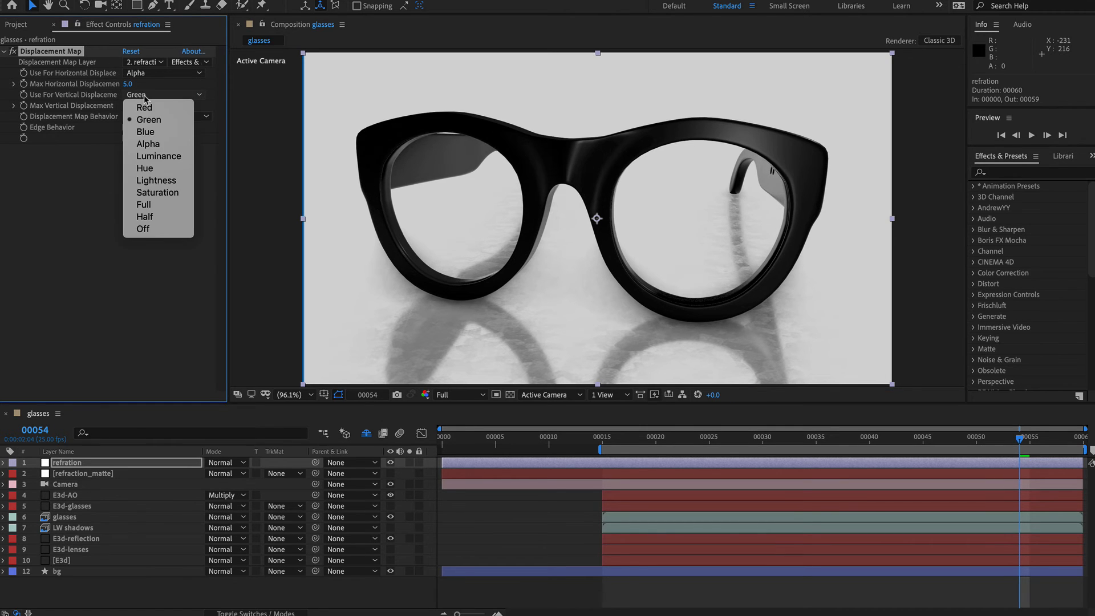
{"action": "left_click", "coordinate": [168, 149]}
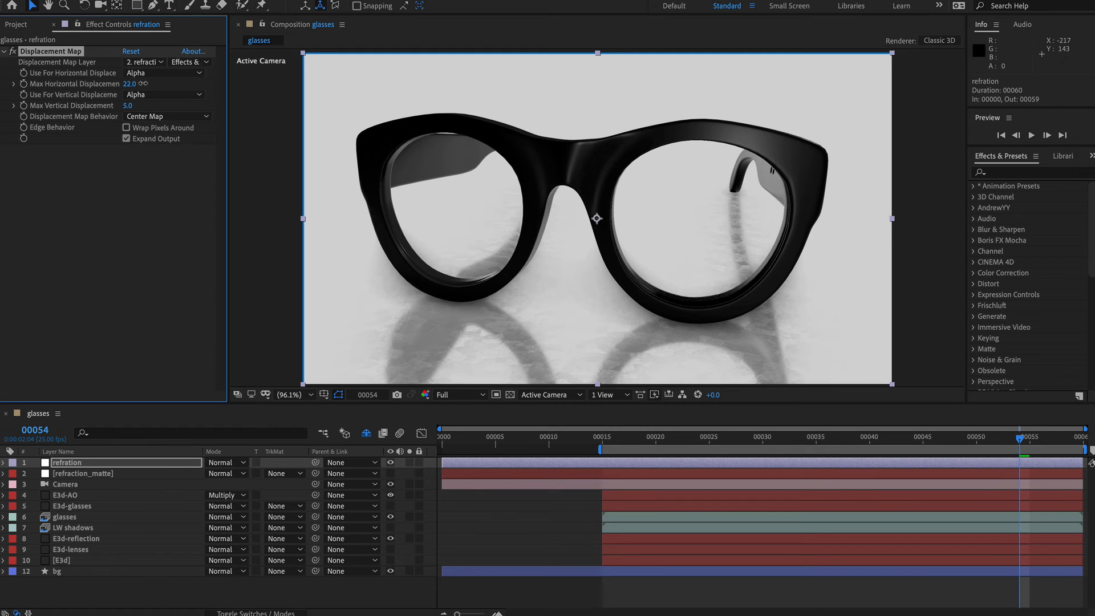
{"action": "left_click_drag", "start_coordinate": [142, 83], "coordinate": [96, 117]}
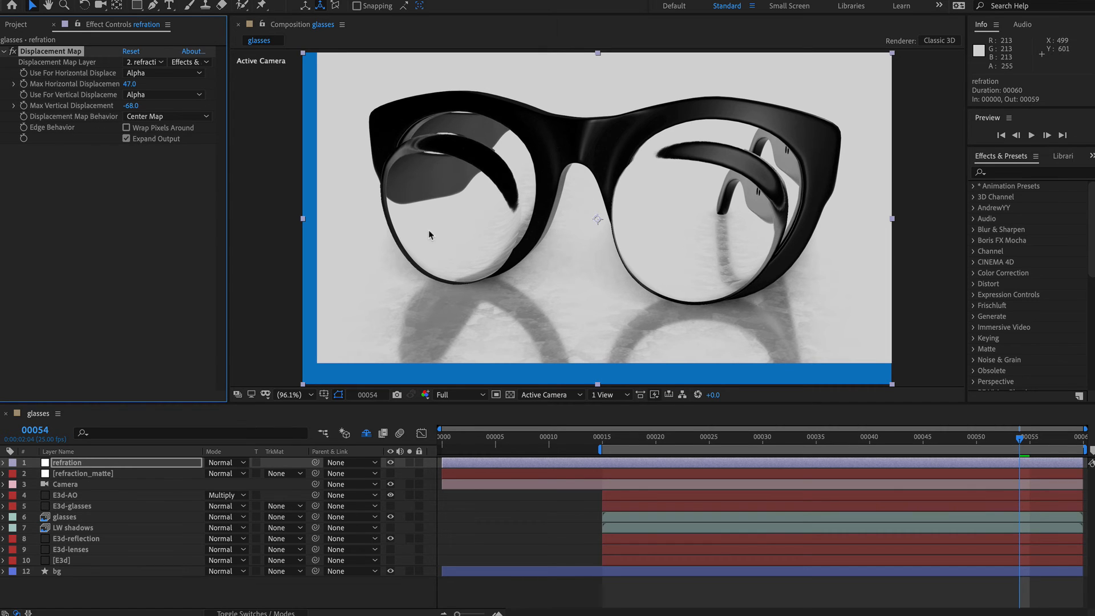
Place E3d-lenses directly above refration, use it as refration's alpha matte, and compare with the layer hidden and shown
{"action": "left_click", "coordinate": [78, 550]}
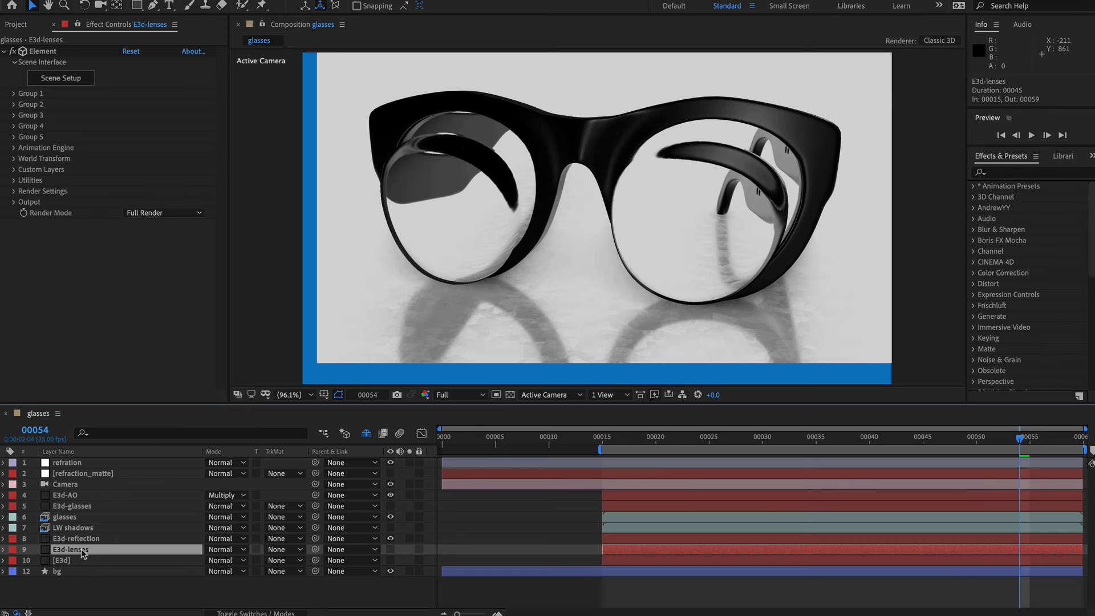
{"action": "left_click_drag", "start_coordinate": [86, 529], "coordinate": [78, 463]}
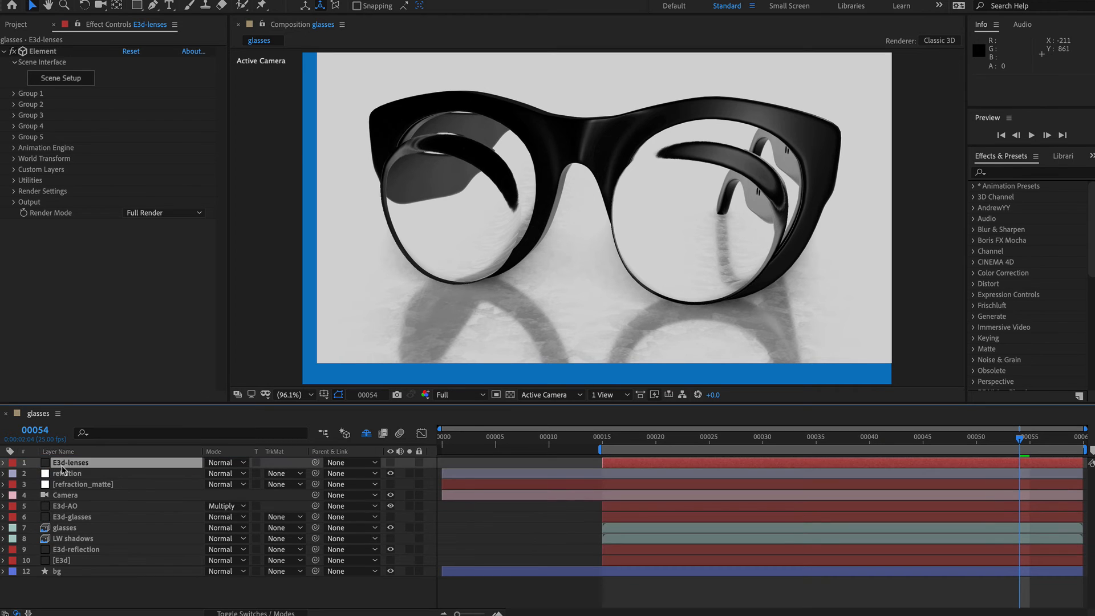
{"action": "left_click", "coordinate": [72, 474]}
{"action": "left_click", "coordinate": [291, 471]}
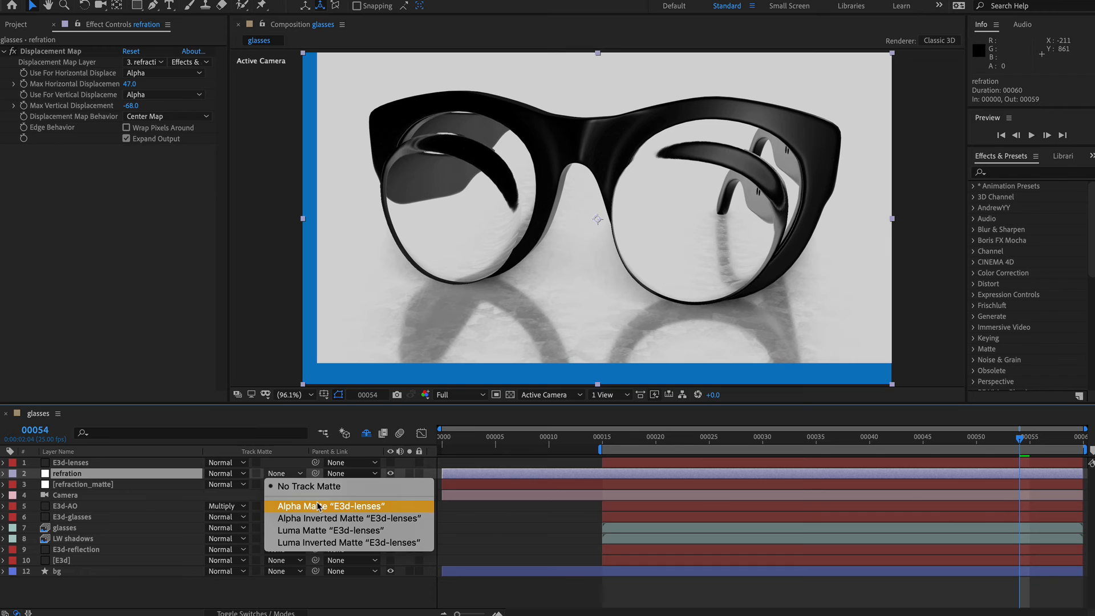
{"action": "left_click", "coordinate": [318, 506]}
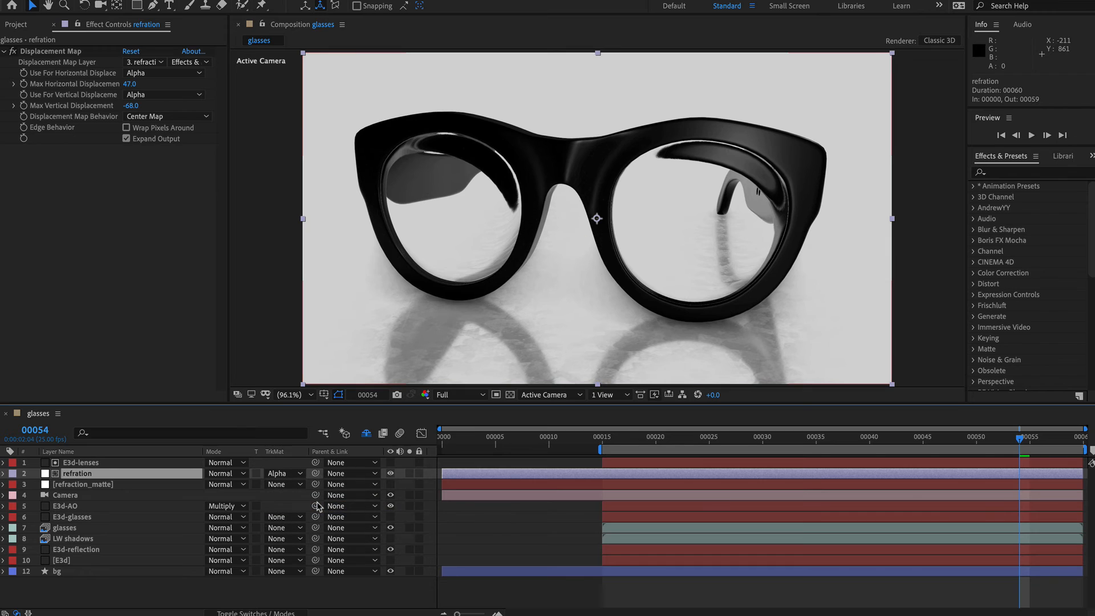
{"action": "left_click", "coordinate": [389, 474]}
{"action": "left_click", "coordinate": [390, 473]}
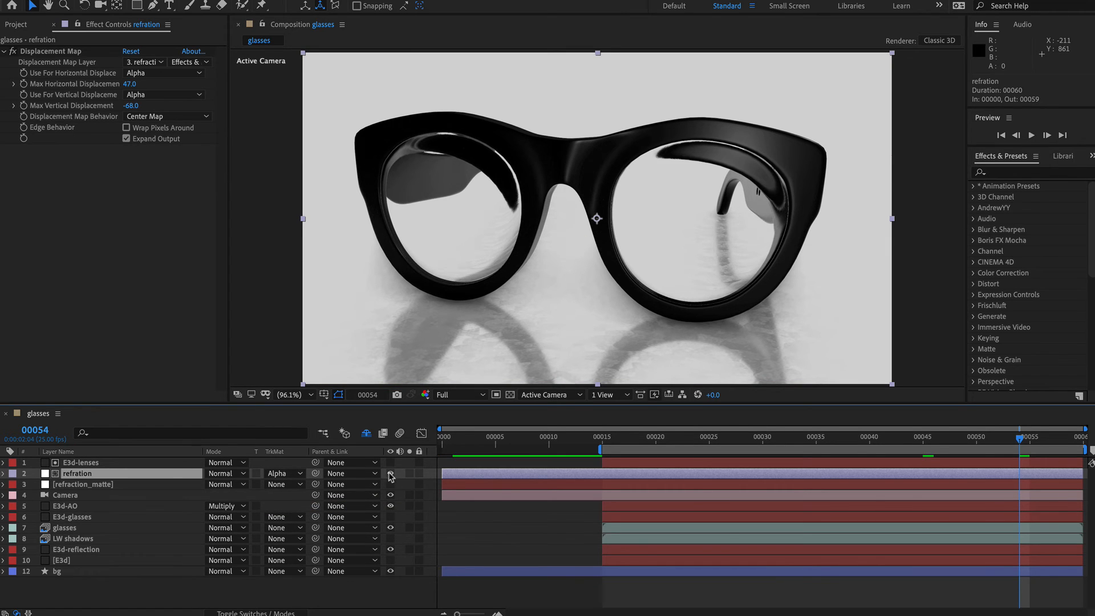
Set refration's maximum displacement to 7 horizontally and 22 vertically, and refraction_matte's Fast Box Blur radius to 47
{"action": "left_click_drag", "start_coordinate": [130, 85], "coordinate": [147, 106]}
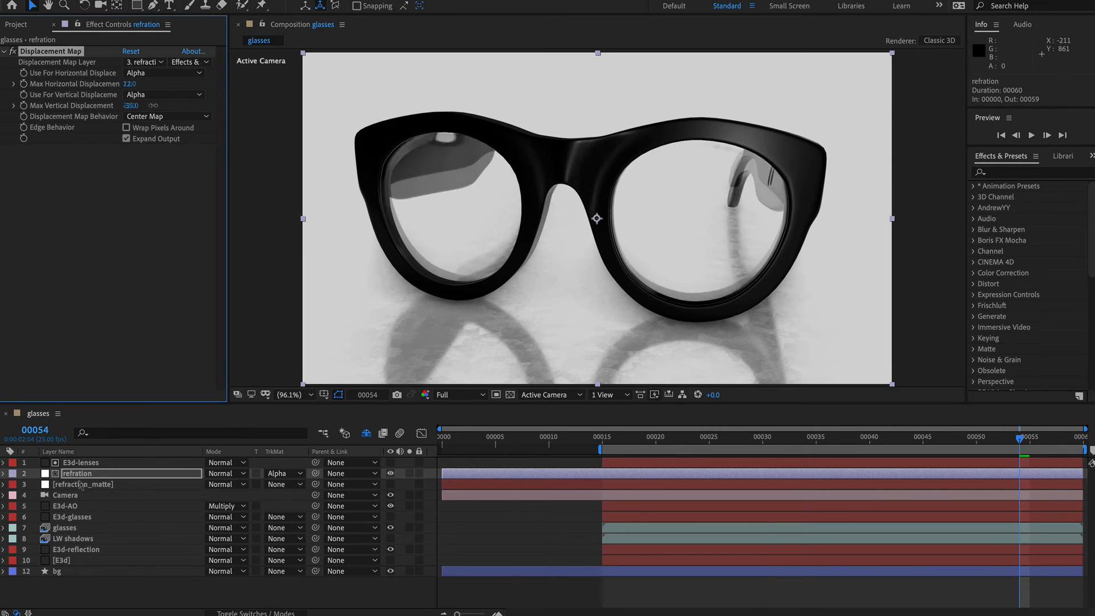
{"action": "left_click", "coordinate": [82, 484]}
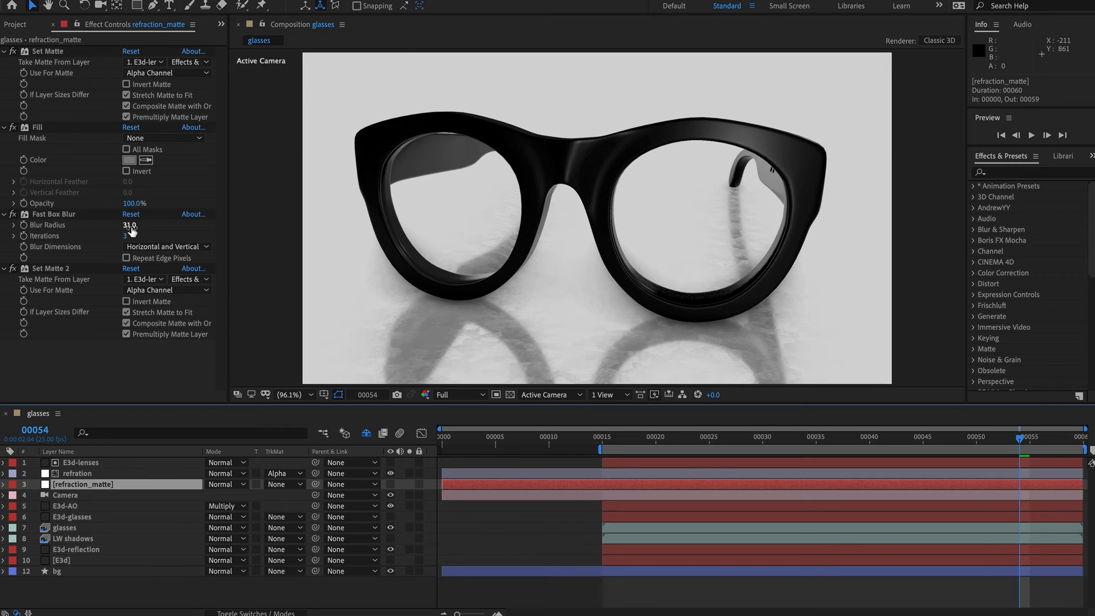
{"action": "mouse_move", "coordinate": [130, 226]}
{"action": "left_mouse_down"}
{"action": "mouse_move", "coordinate": [116, 227]}
{"action": "mouse_move", "coordinate": [152, 227]}
{"action": "mouse_move", "coordinate": [141, 228]}
{"action": "left_mouse_up"}
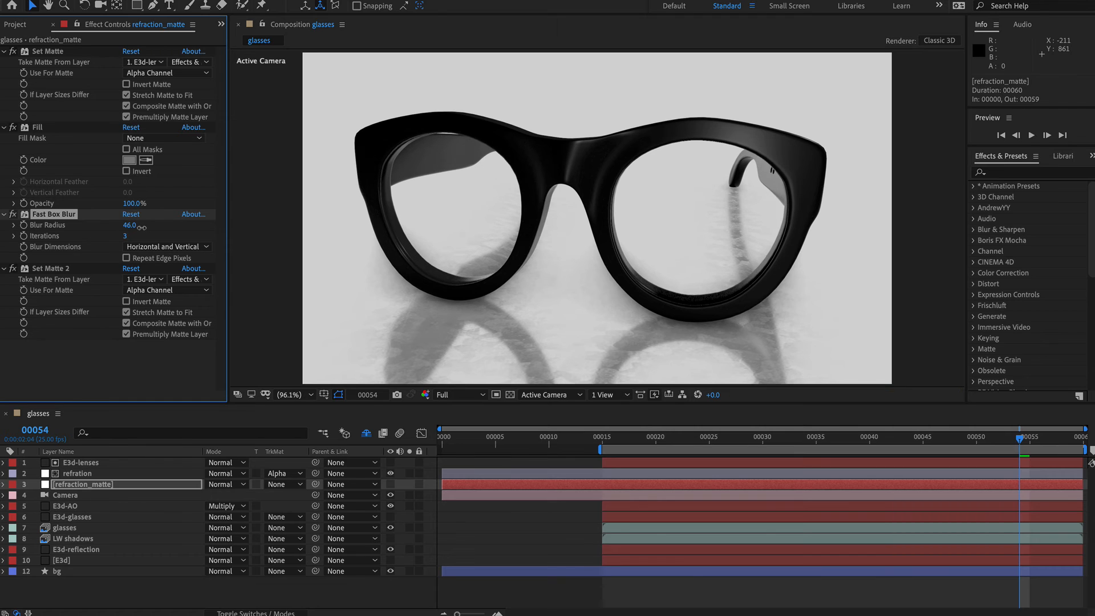
{"action": "left_click_drag", "start_coordinate": [142, 227], "coordinate": [142, 227]}
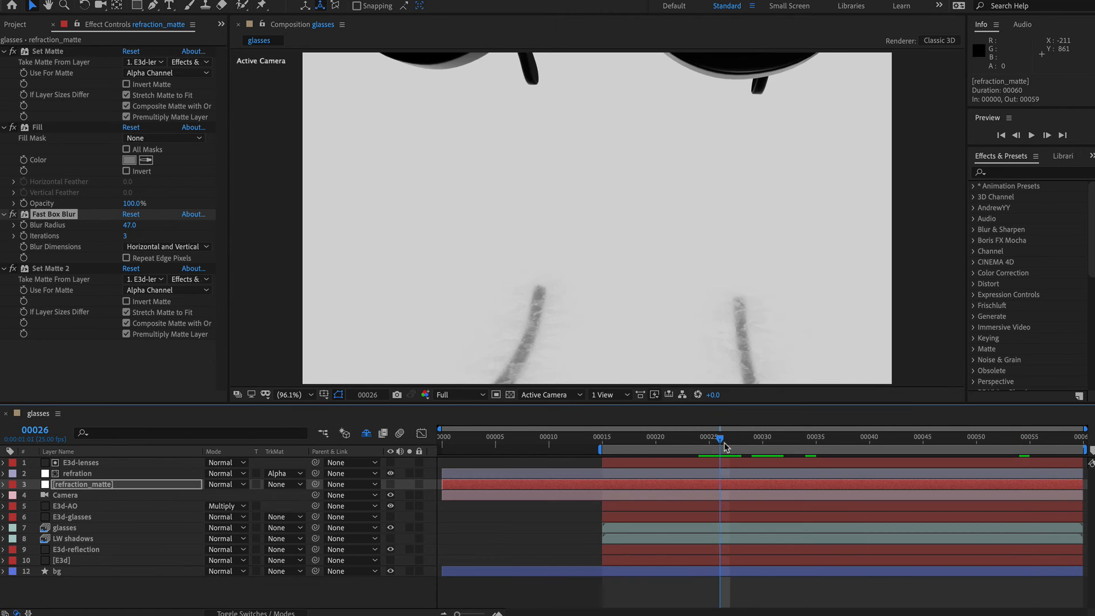
Trim the start of the refration layer to frame 27
{"action": "left_click_drag", "start_coordinate": [718, 444], "coordinate": [724, 444]}
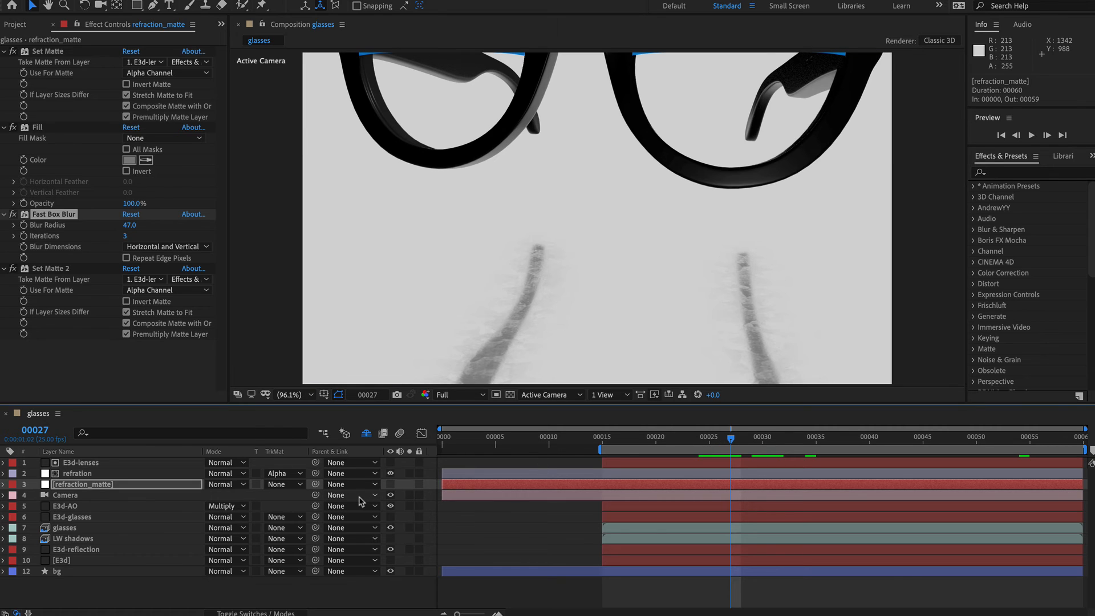
{"action": "left_click", "coordinate": [556, 474]}
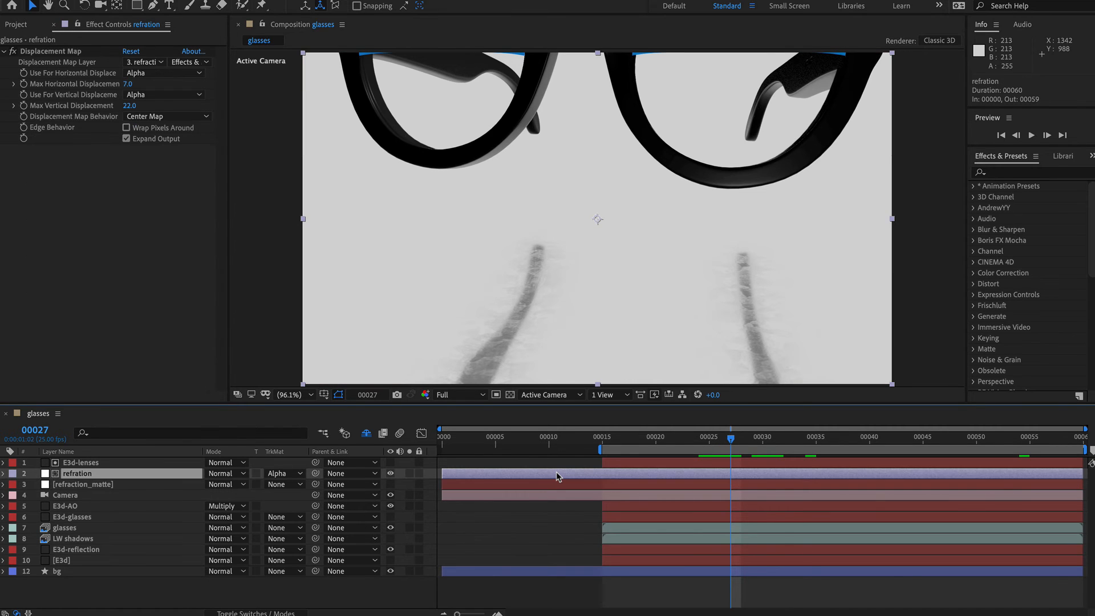
{"action": "key", "text": "alt+bracketleft"}
Keyframe refration's opacity from 0% at frame 27 to 100% at frame 31 and preview the fade
{"action": "key", "text": "alt+shift+t"}
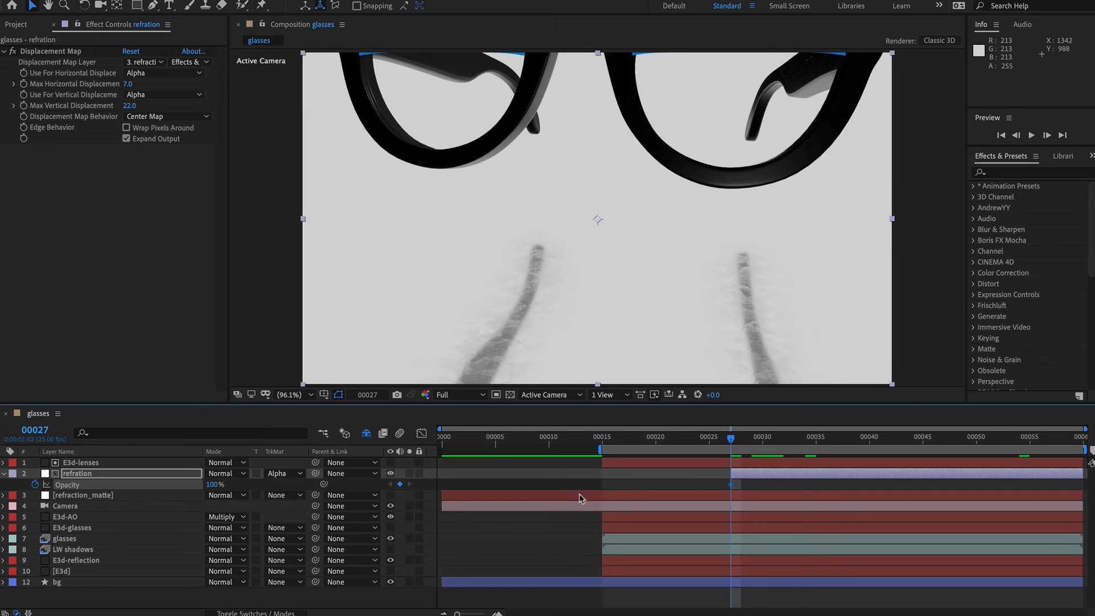
{"action": "left_click_drag", "start_coordinate": [730, 484], "coordinate": [774, 484]}
{"action": "left_click", "coordinate": [212, 485]}
{"action": "type", "text": "0"}
{"action": "key", "text": "Return"}
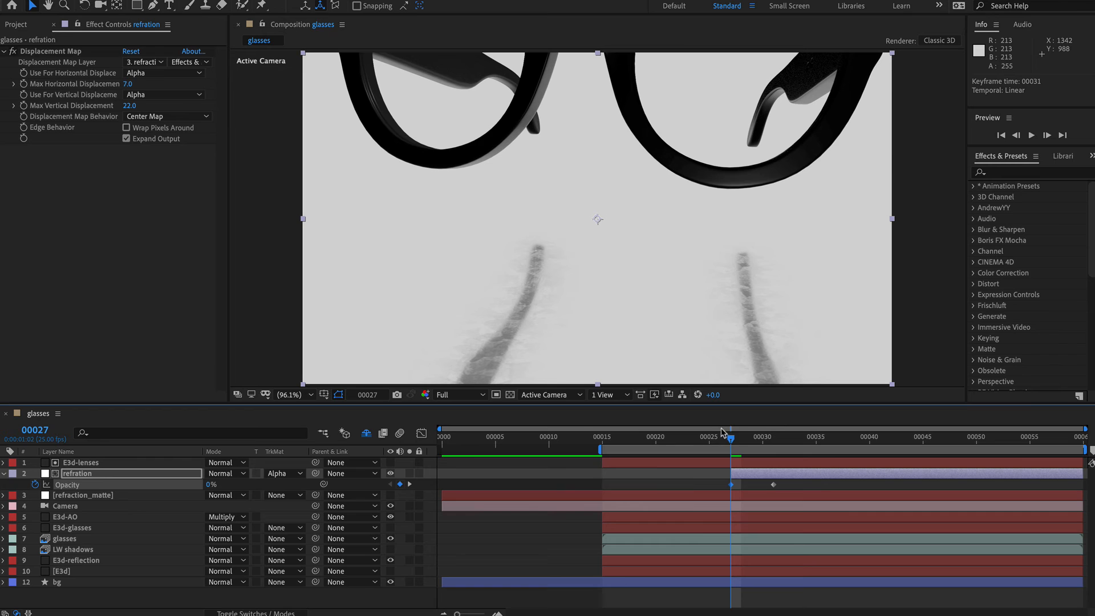
{"action": "left_click_drag", "start_coordinate": [740, 439], "coordinate": [751, 440]}
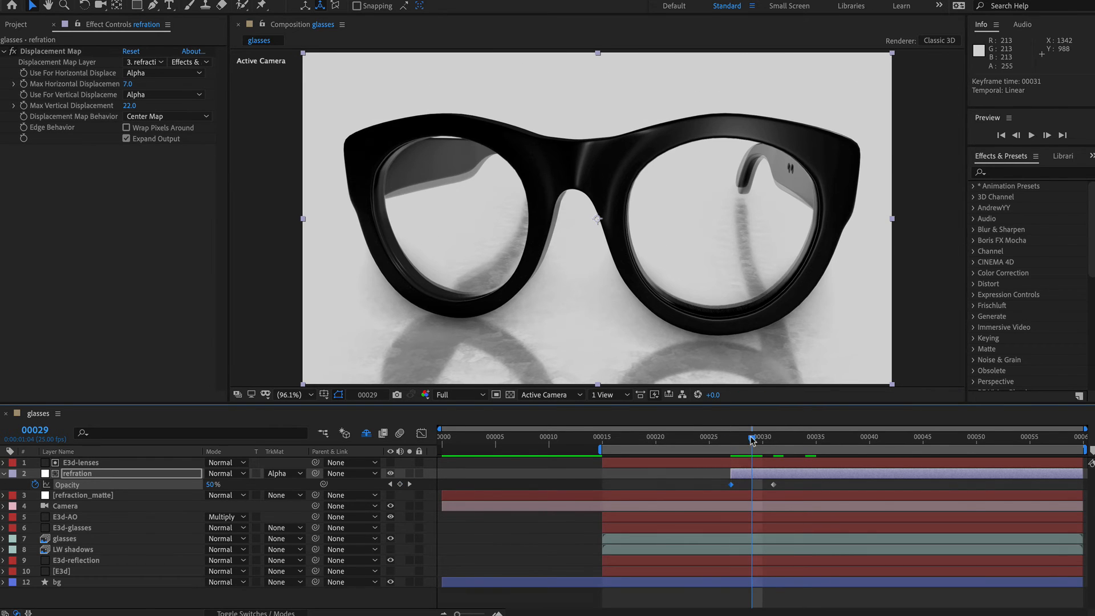
{"action": "key", "text": "space"}
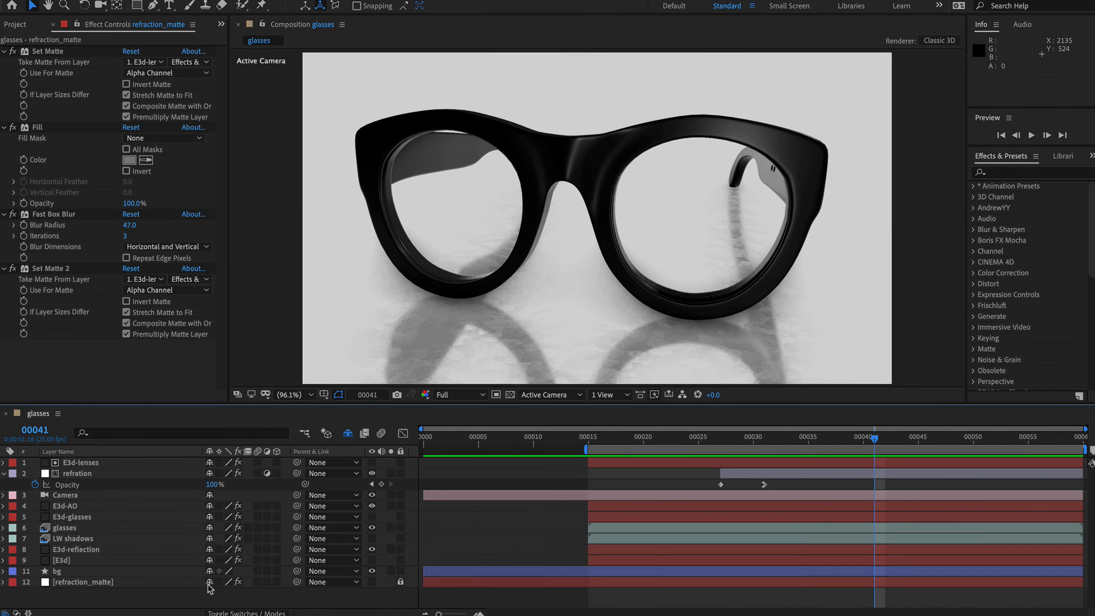
Make refraction_matte shy, and add a Fast Box Blur with a blur radius of 1 to refration
{"action": "left_click", "coordinate": [209, 582]}
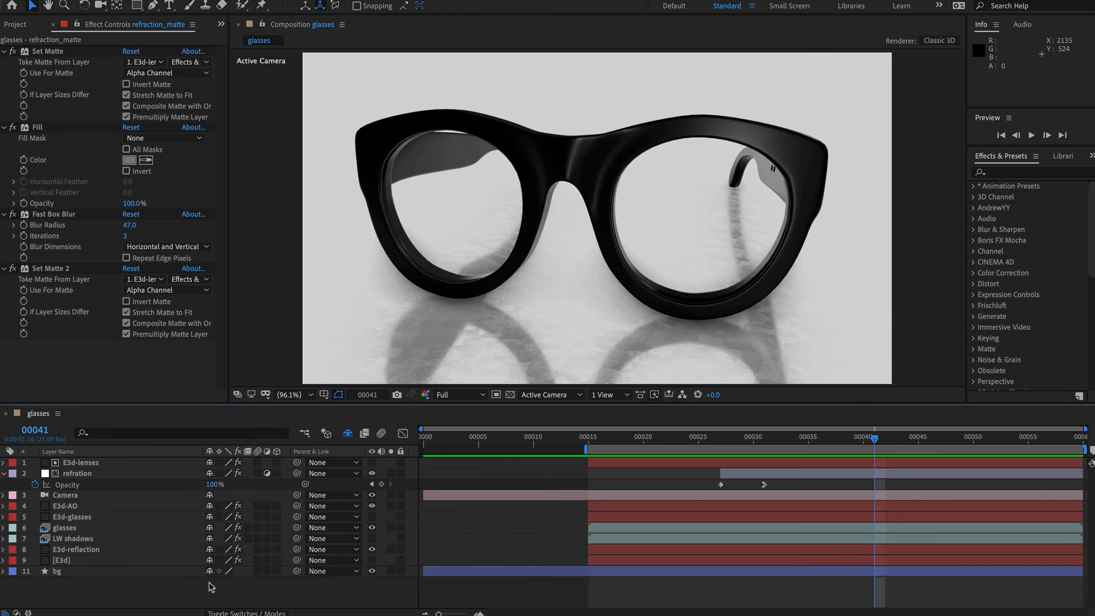
{"action": "left_click", "coordinate": [105, 475]}
{"action": "key", "text": "ctrl+space"}
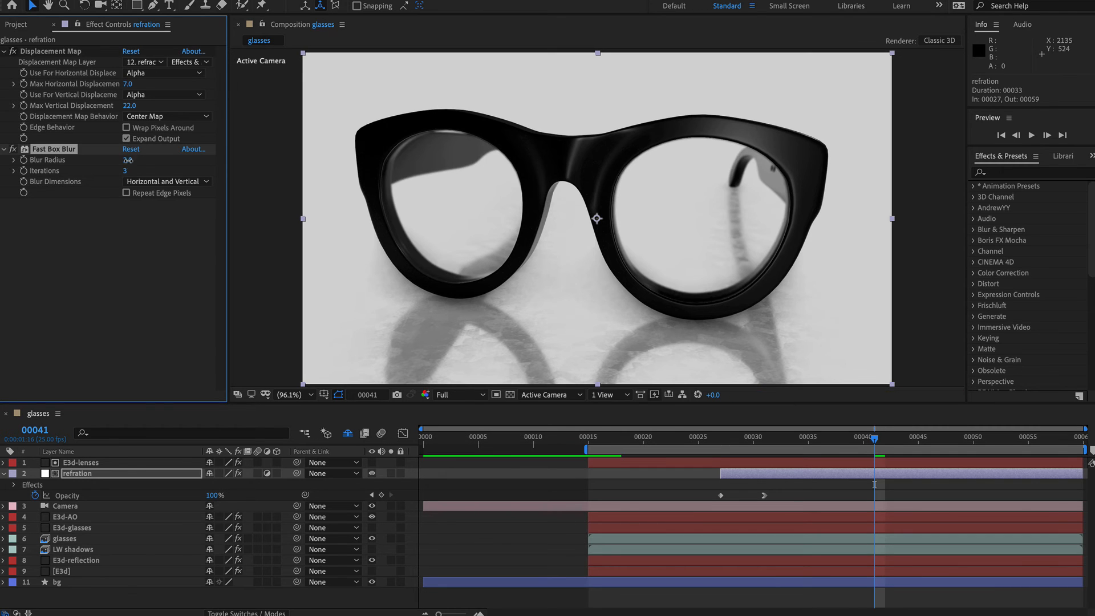
{"action": "left_click", "coordinate": [127, 161]}
{"action": "type", "text": "1"}
{"action": "key", "text": "Return"}
Add a Tint effect to refration and map white to magenta CF0AA3
{"action": "key", "text": "ctrl+space"}
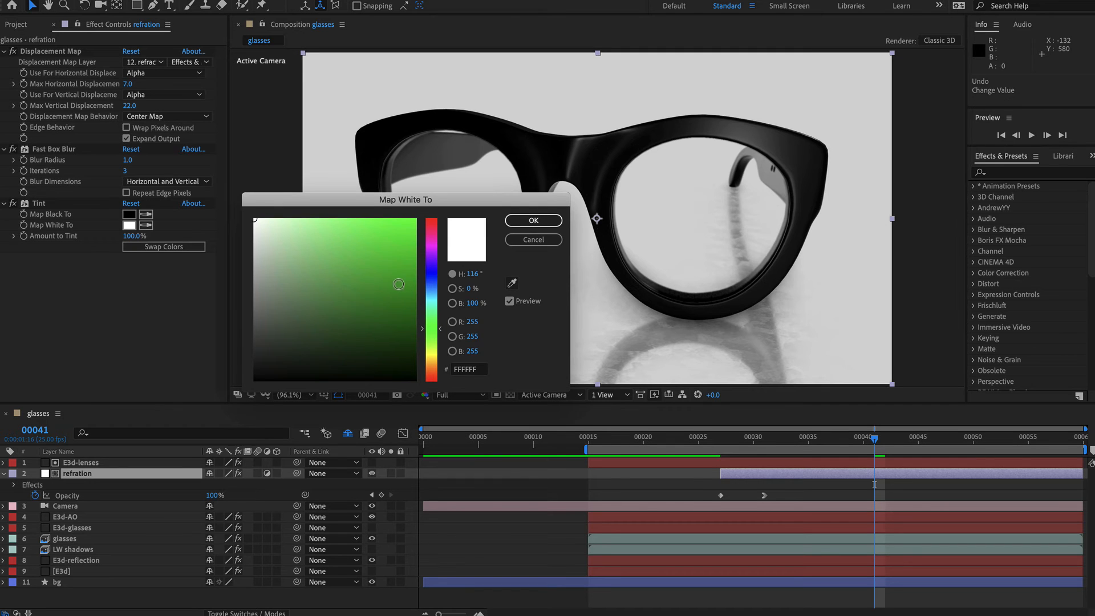
{"action": "left_click_drag", "start_coordinate": [407, 261], "coordinate": [407, 247]}
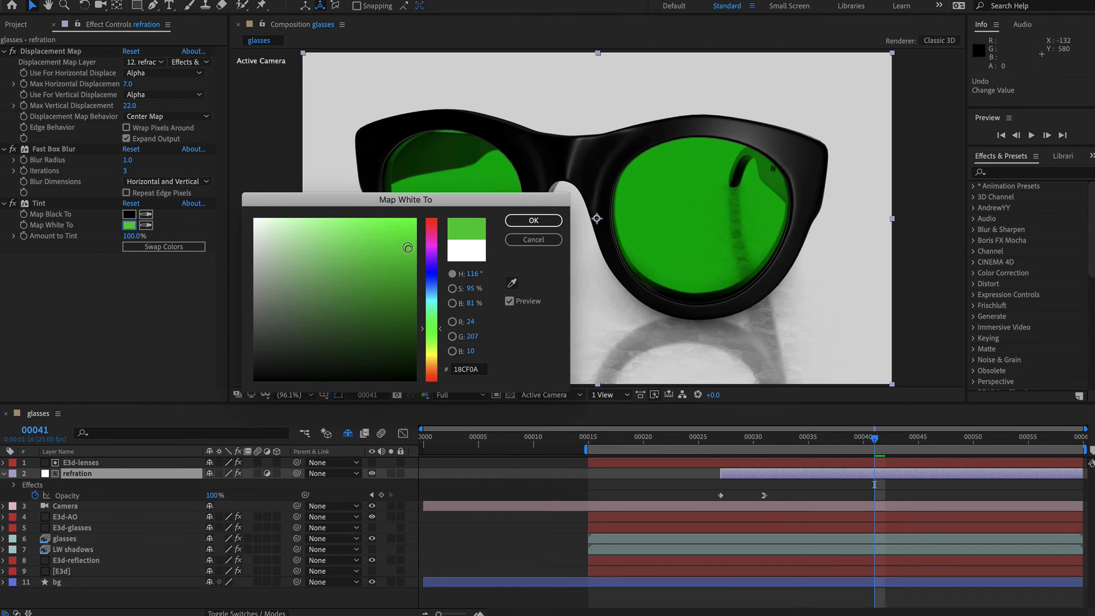
{"action": "left_click", "coordinate": [533, 220]}
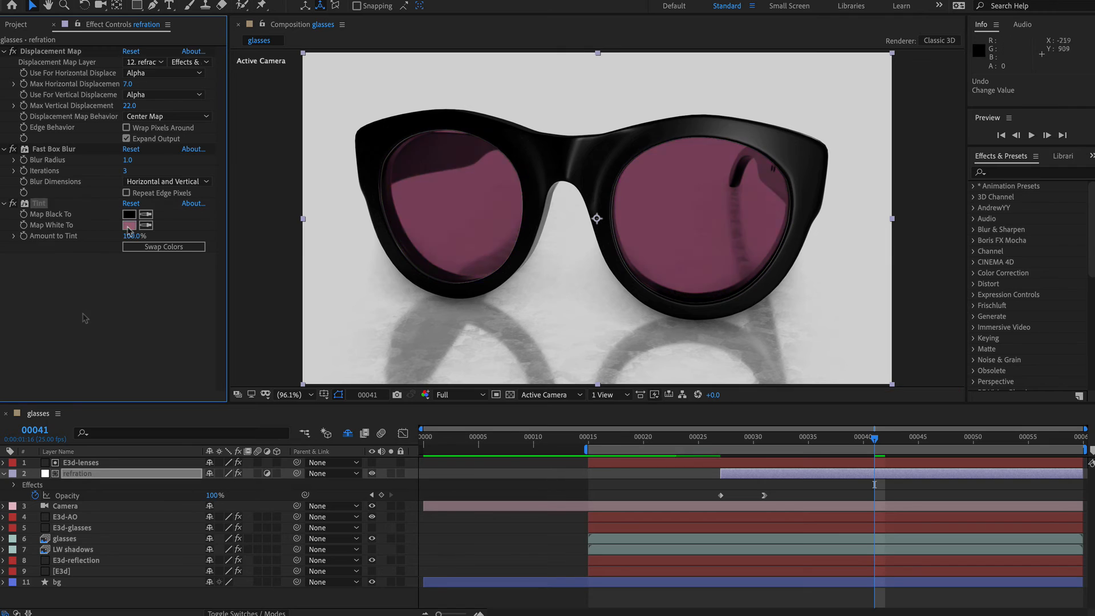
{"action": "left_click", "coordinate": [129, 225]}
{"action": "key", "text": "super+c"}
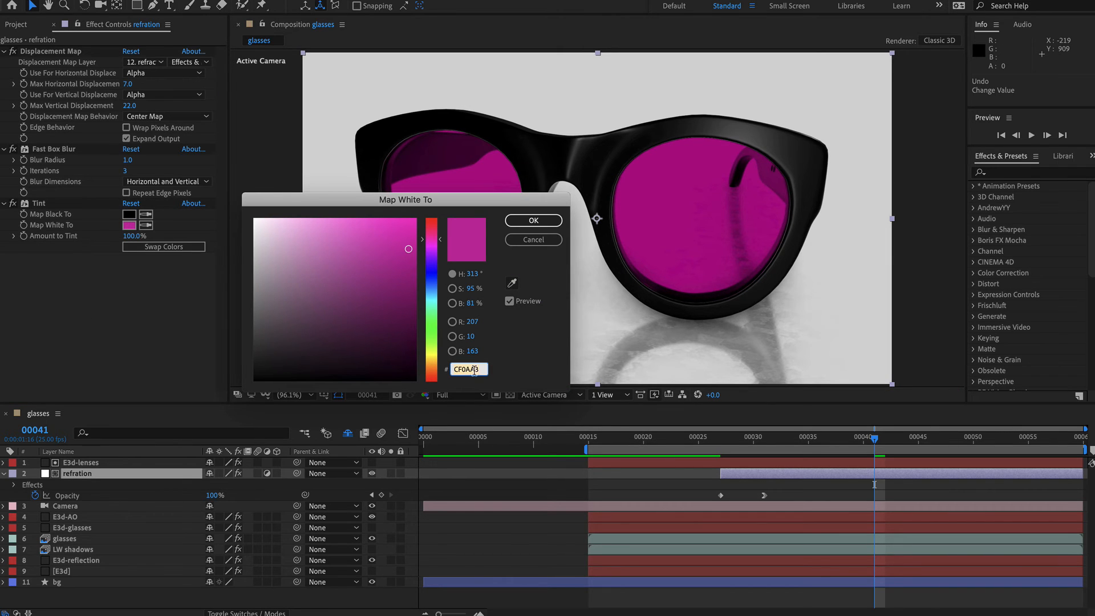
{"action": "left_click", "coordinate": [533, 220]}
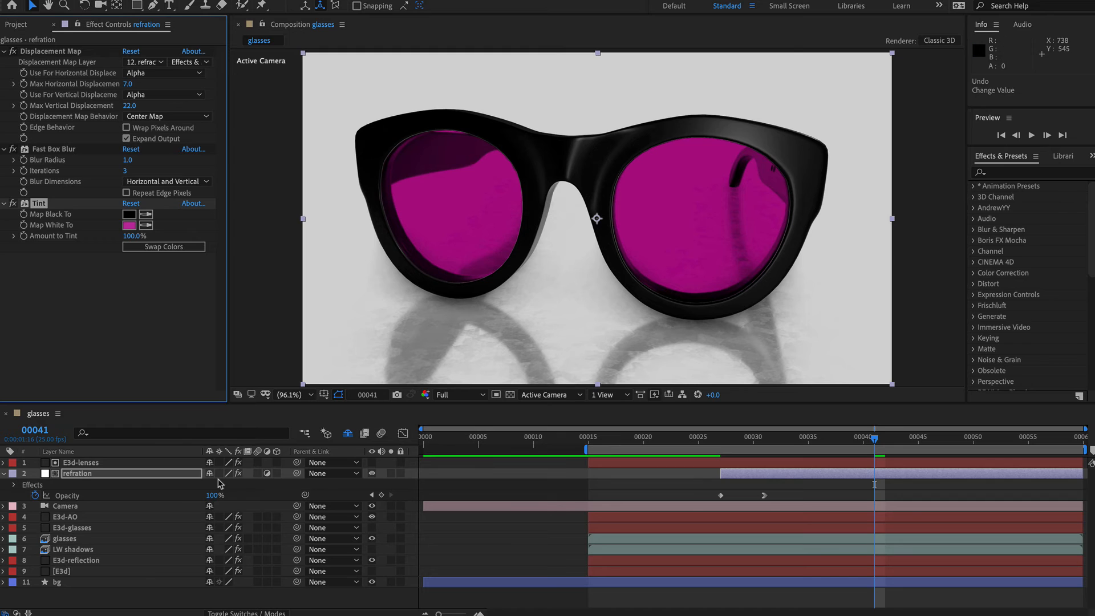
Enable the lens material of the glasses model in the Element scene of the E3d-reflection layer
{"action": "left_click", "coordinate": [86, 559]}
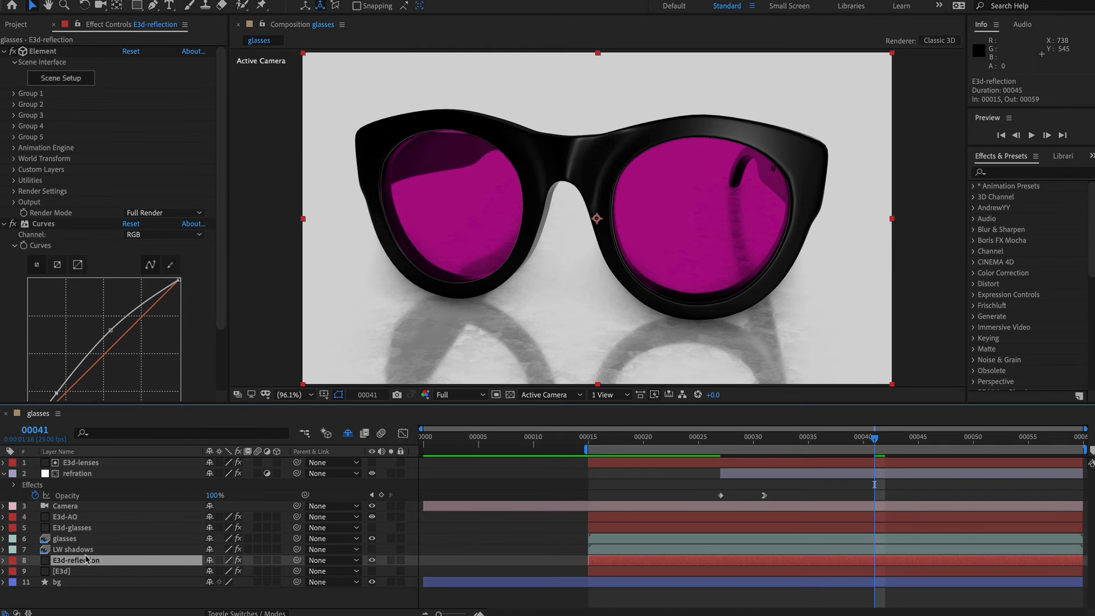
{"action": "left_click", "coordinate": [44, 80]}
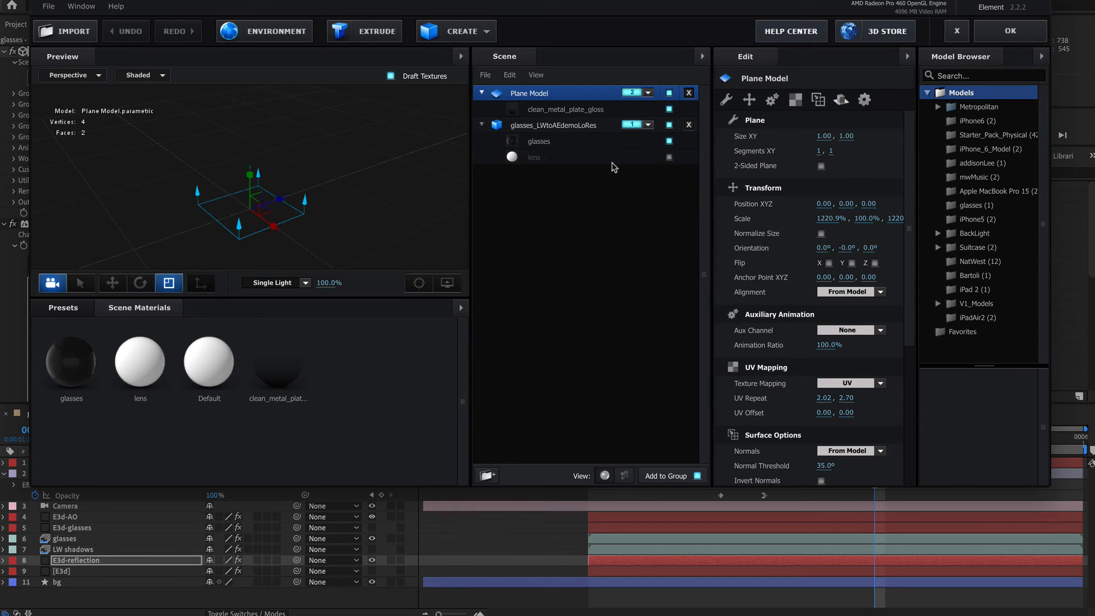
{"action": "left_click", "coordinate": [546, 157]}
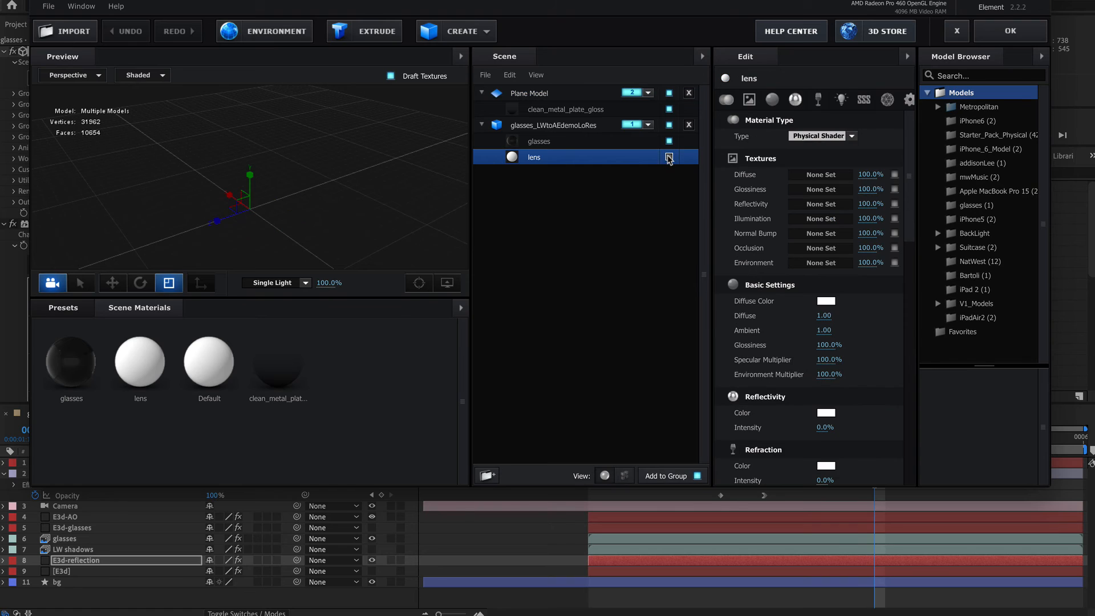
{"action": "left_click", "coordinate": [669, 157]}
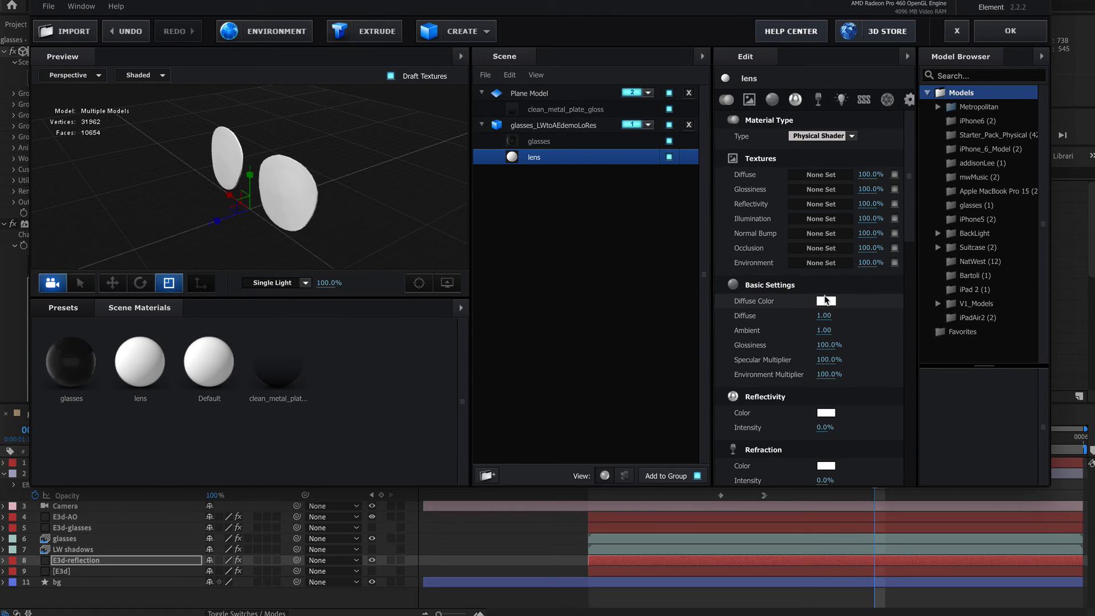
Set the lens material's diffuse color to magenta CF0AA3
{"action": "left_click", "coordinate": [826, 301]}
{"action": "double_click", "coordinate": [640, 285]}
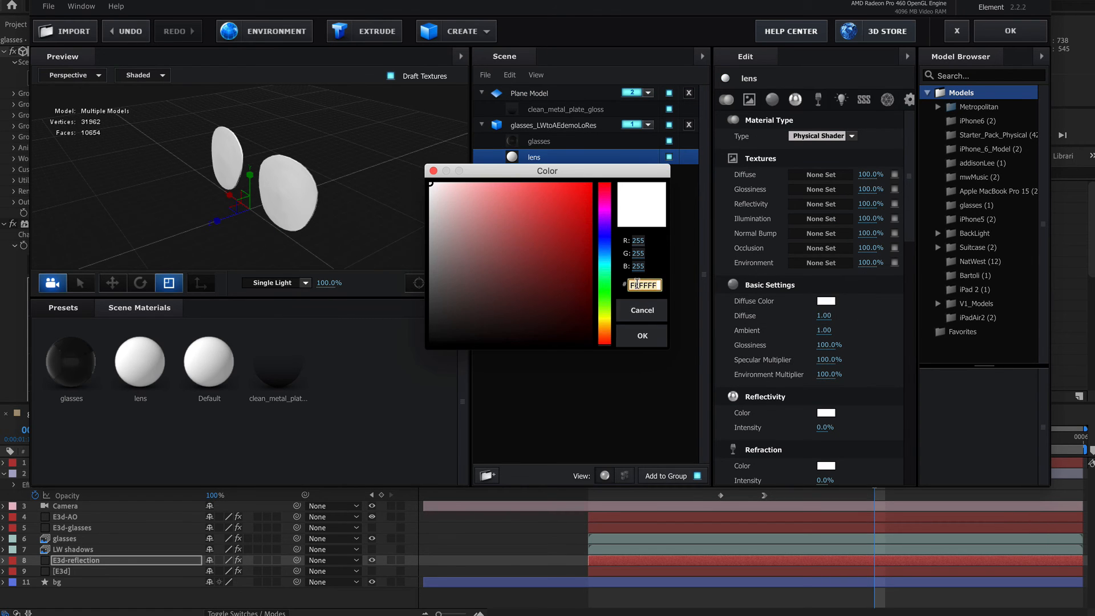
{"action": "right_click", "coordinate": [637, 284]}
{"action": "left_click", "coordinate": [663, 341]}
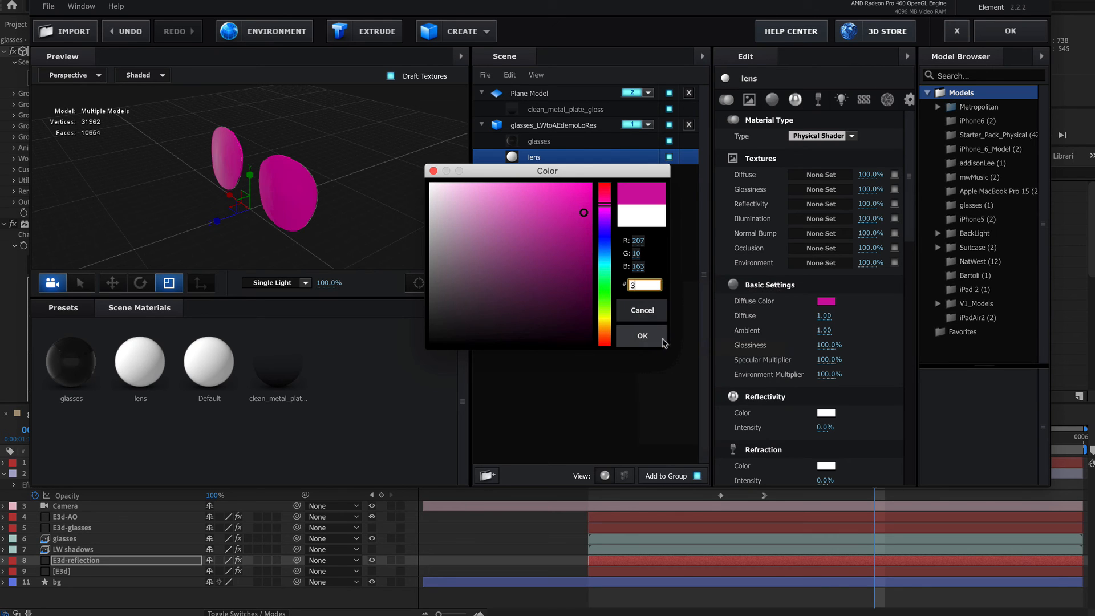
{"action": "left_click", "coordinate": [637, 339]}
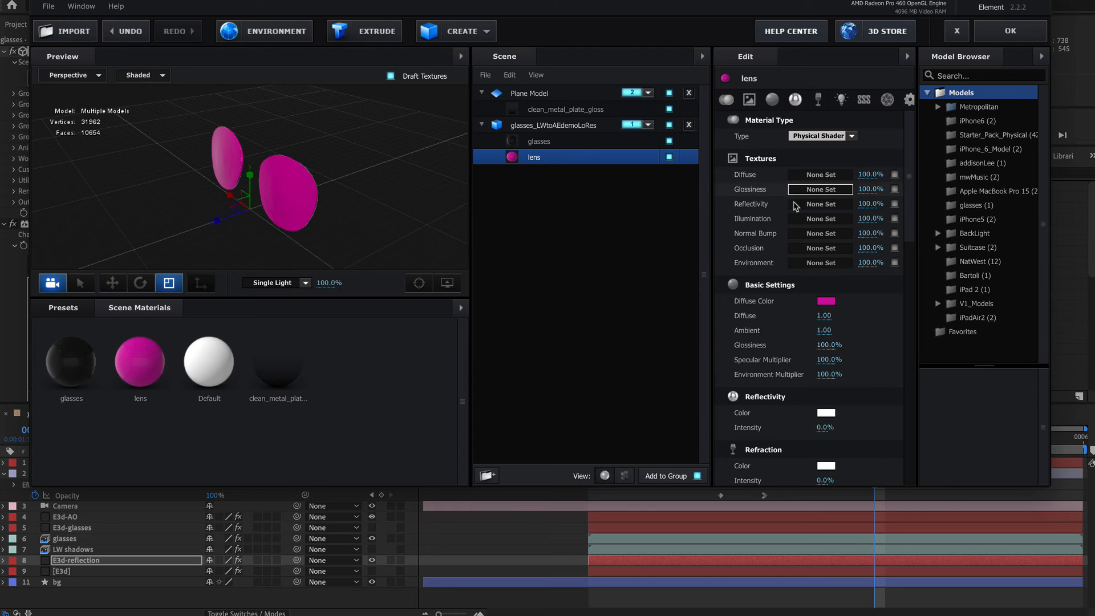
Reduce the lens material's force opacity to 32% and apply the scene changes
{"action": "scroll", "coordinate": [843, 269], "scroll_direction": "down", "scroll_amount": 10}
{"action": "scroll", "coordinate": [843, 270], "scroll_direction": "down", "scroll_amount": 8}
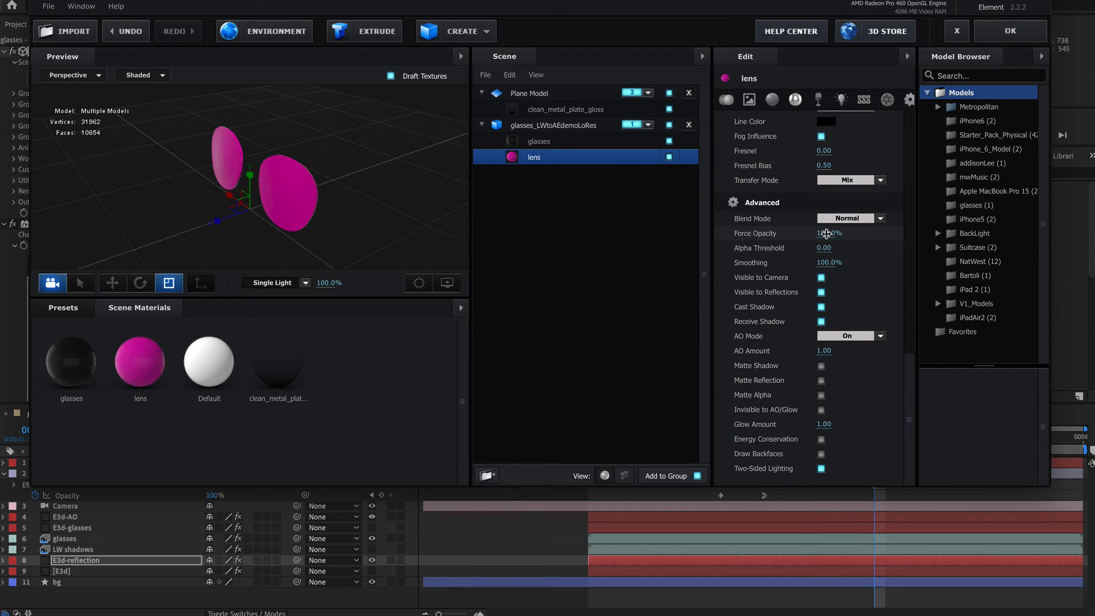
{"action": "left_click_drag", "start_coordinate": [828, 233], "coordinate": [788, 239]}
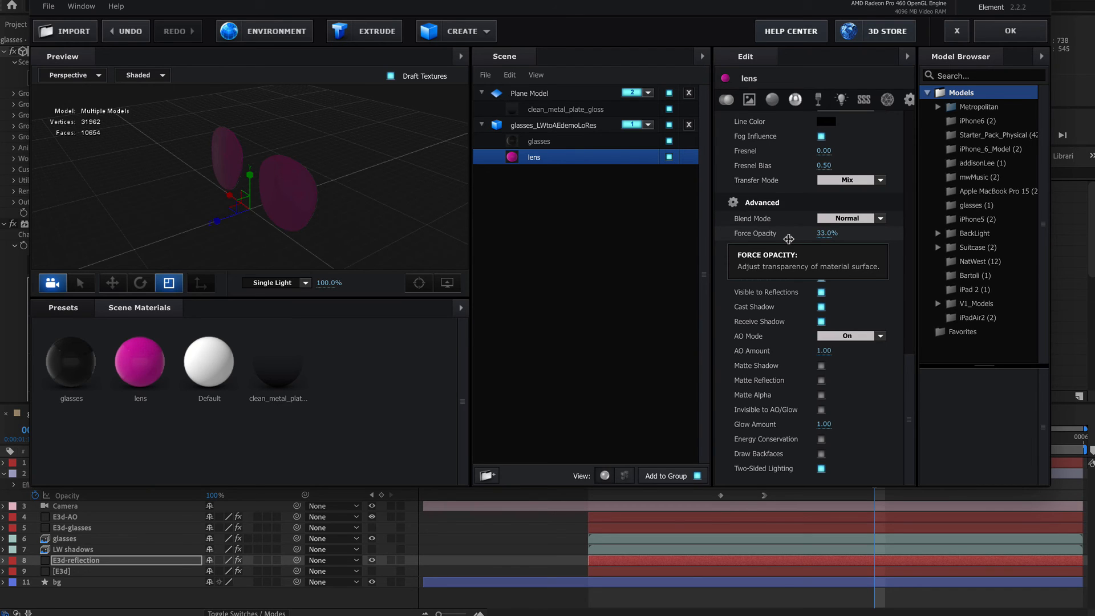
{"action": "left_click_drag", "start_coordinate": [788, 238], "coordinate": [787, 238]}
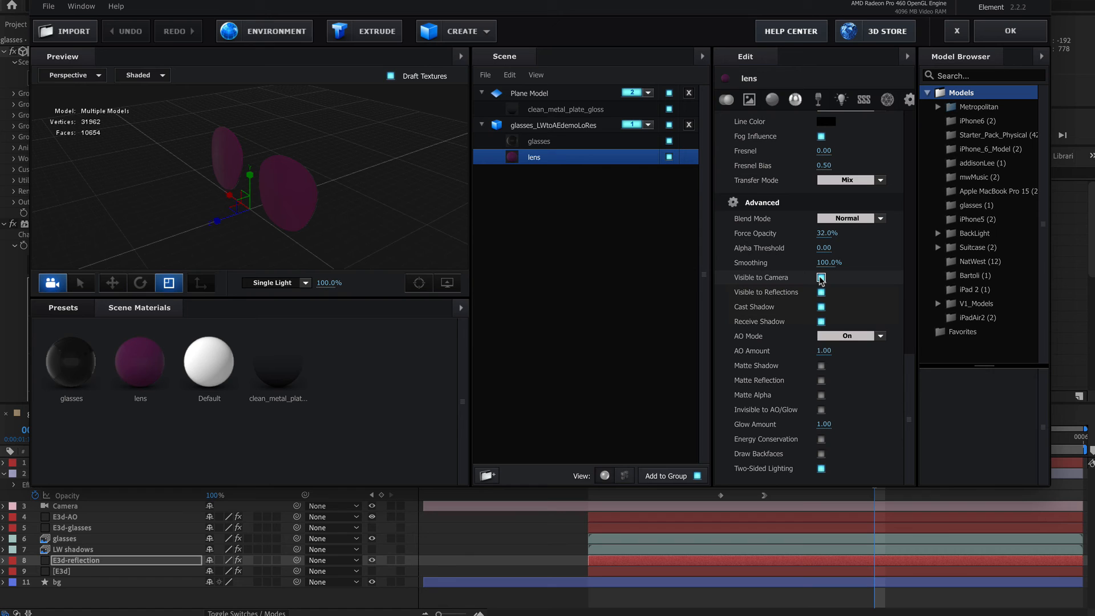
{"action": "left_click", "coordinate": [1002, 34]}
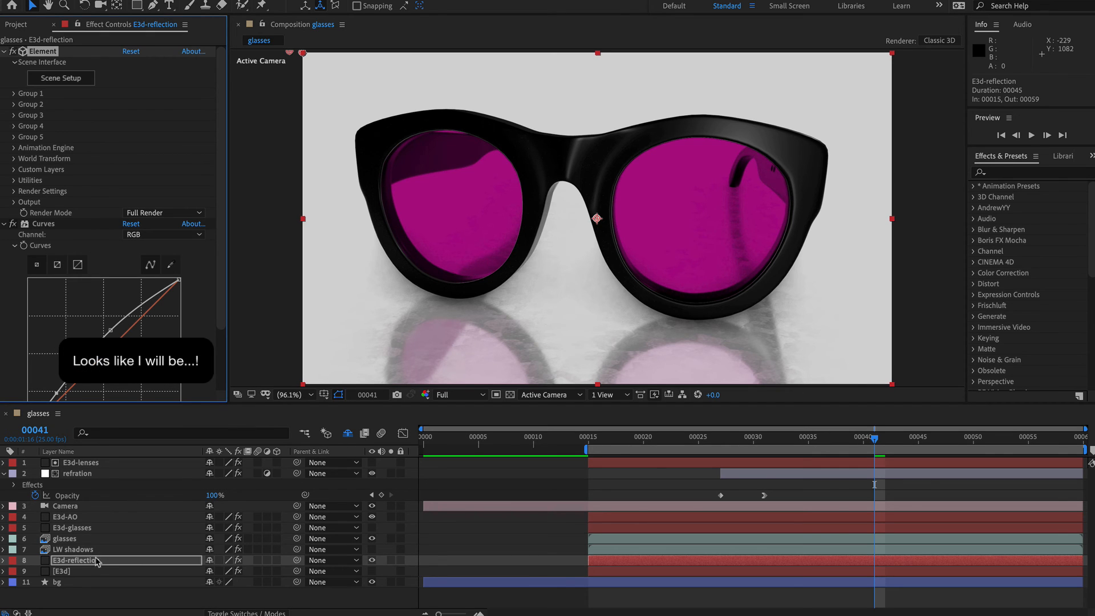
Show and solo E3d-glasses, and generate a 3D null on the bridge of the frame at about 876, 318
{"action": "left_click", "coordinate": [85, 528]}
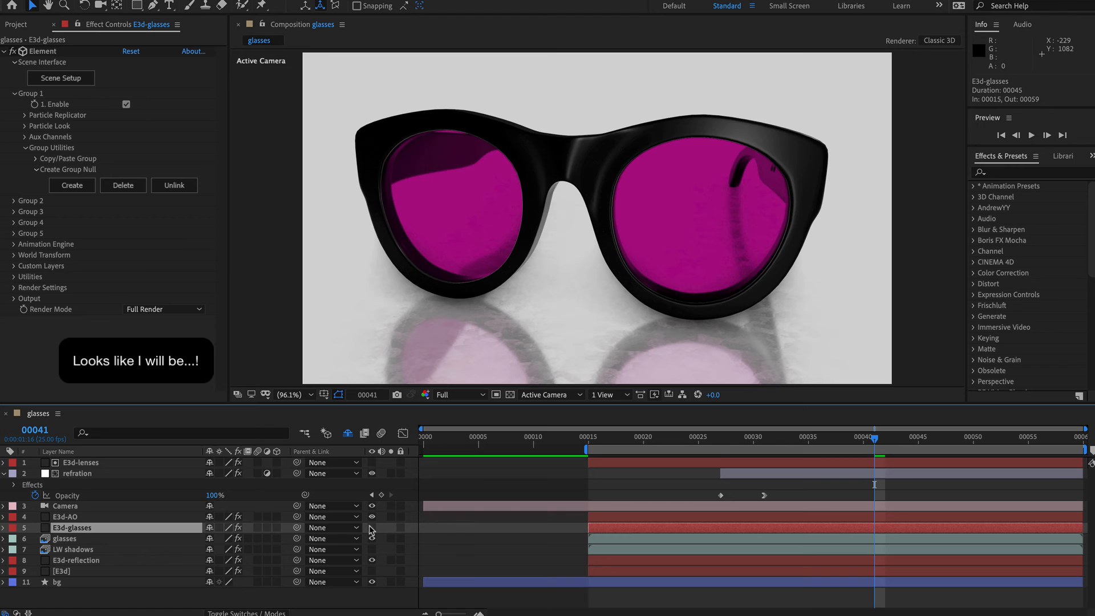
{"action": "left_click", "coordinate": [372, 528]}
{"action": "left_click", "coordinate": [391, 528]}
{"action": "key", "text": "z"}
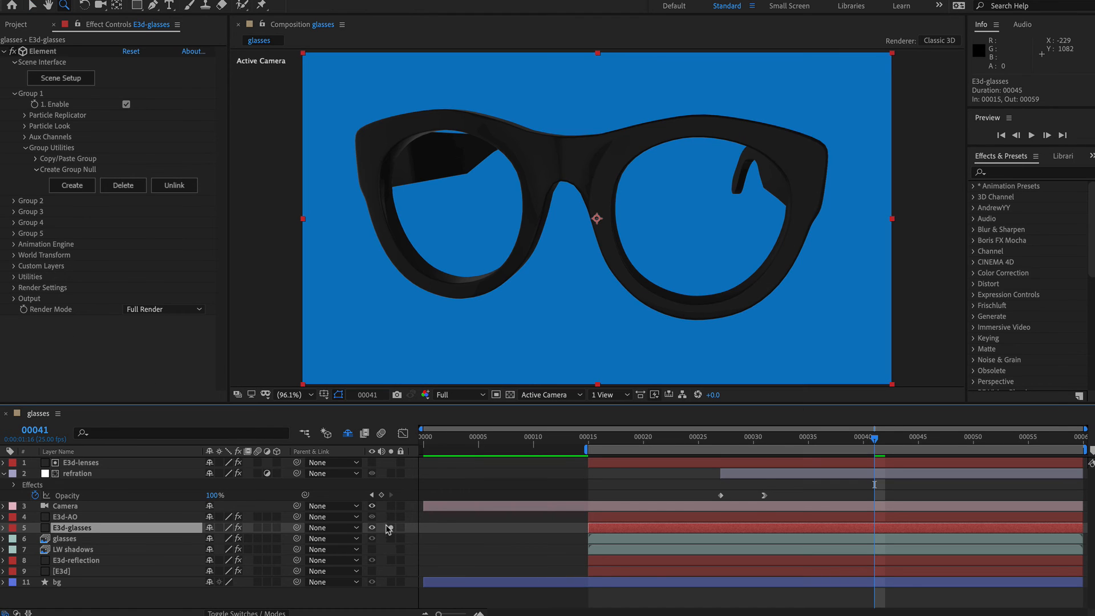
{"action": "left_click", "coordinate": [21, 277]}
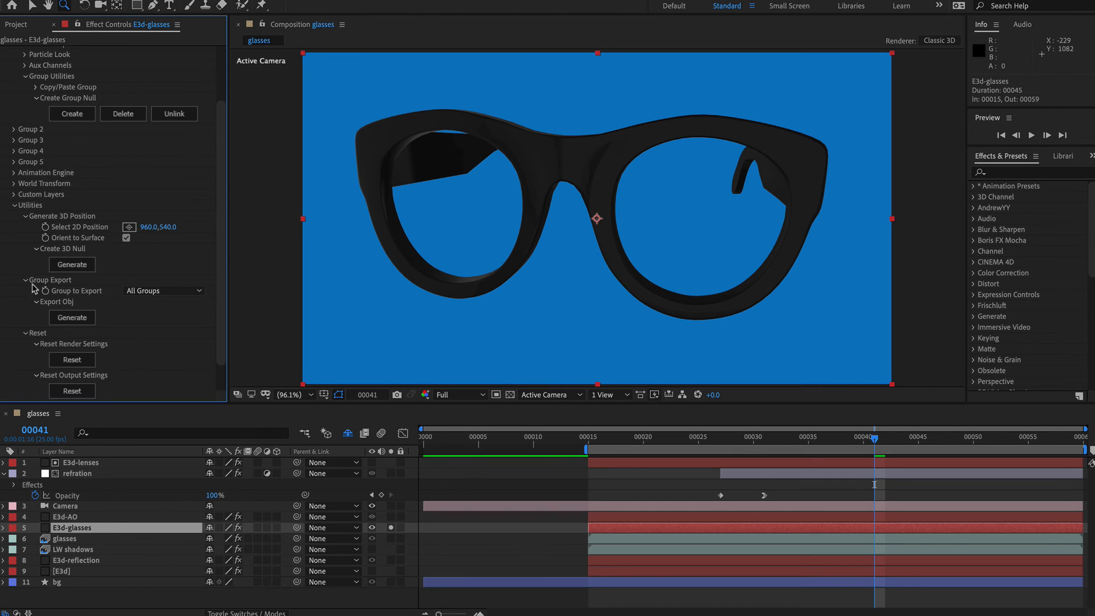
{"action": "left_click", "coordinate": [129, 228]}
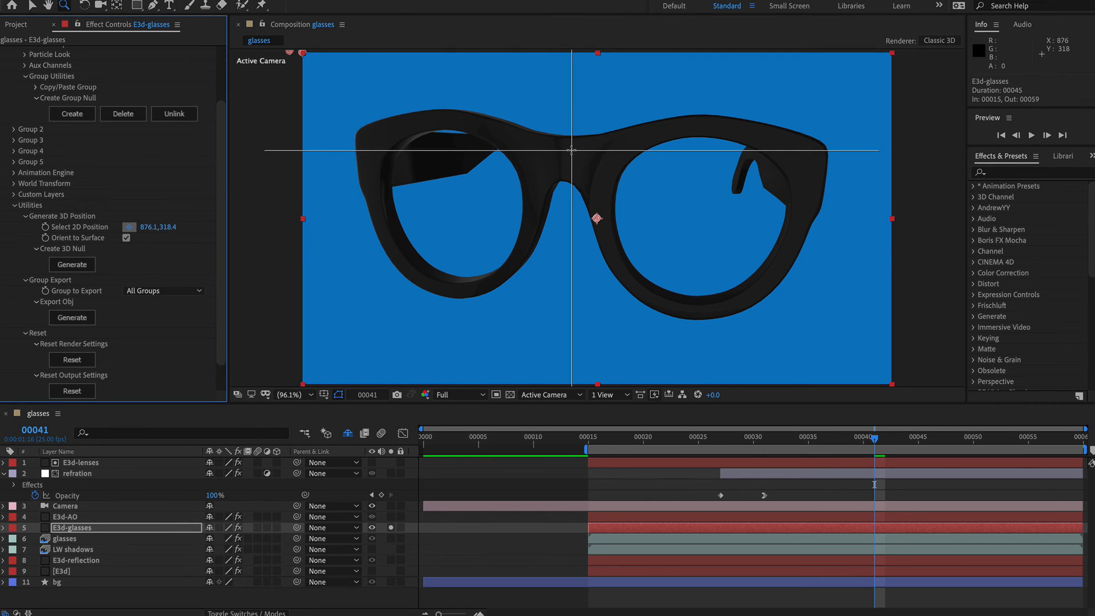
{"action": "left_click", "coordinate": [571, 150]}
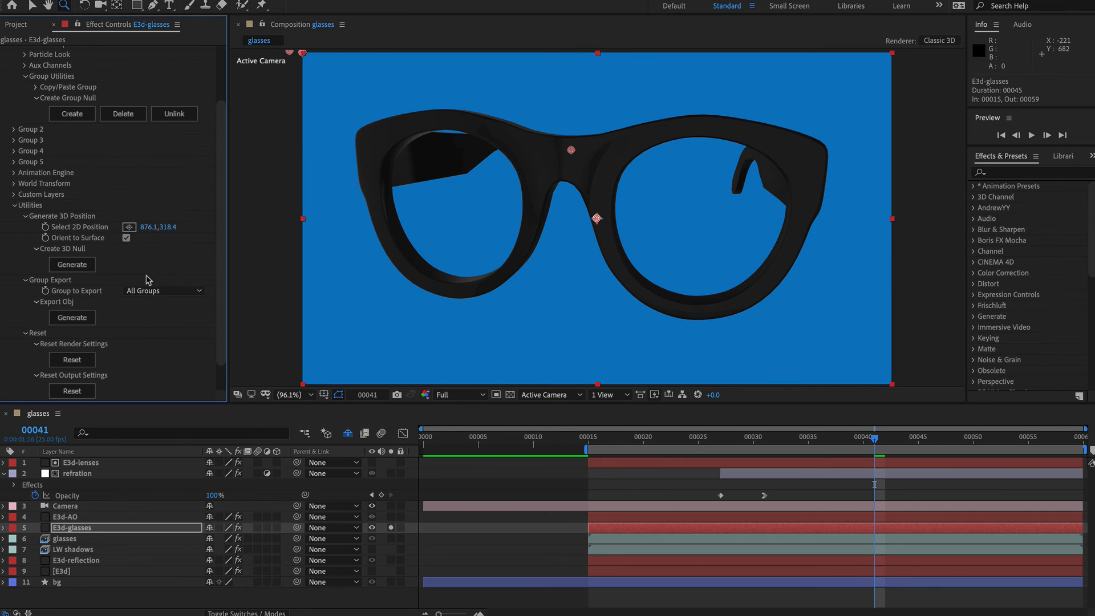
{"action": "left_click", "coordinate": [73, 265]}
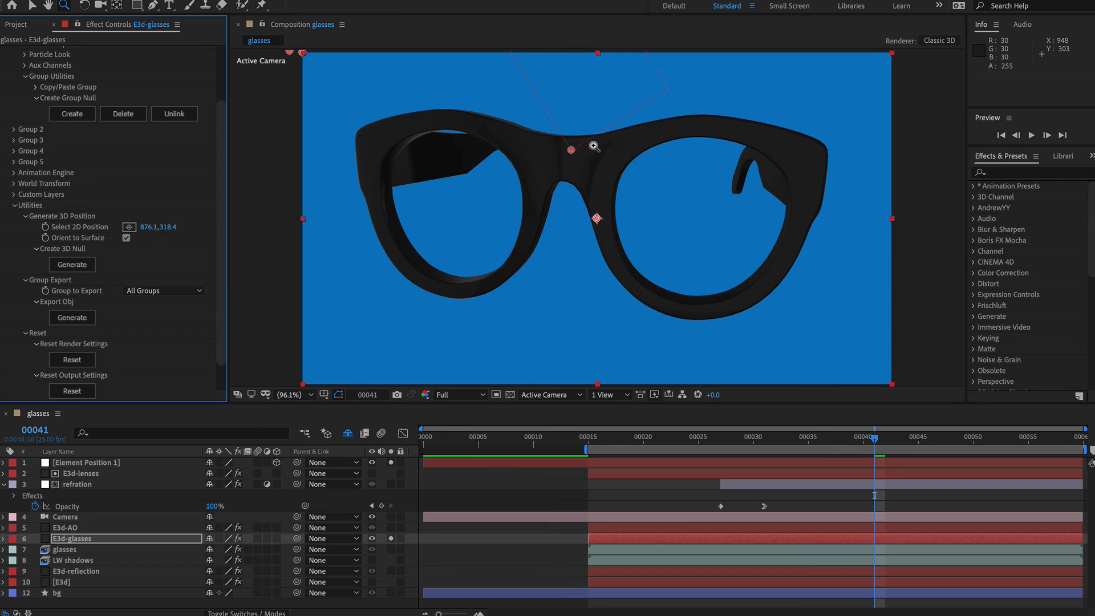
Send the Element Position 1 null to LightWave and move it to about 3.14 m in Y and -155 mm in Z
{"action": "left_click", "coordinate": [101, 465]}
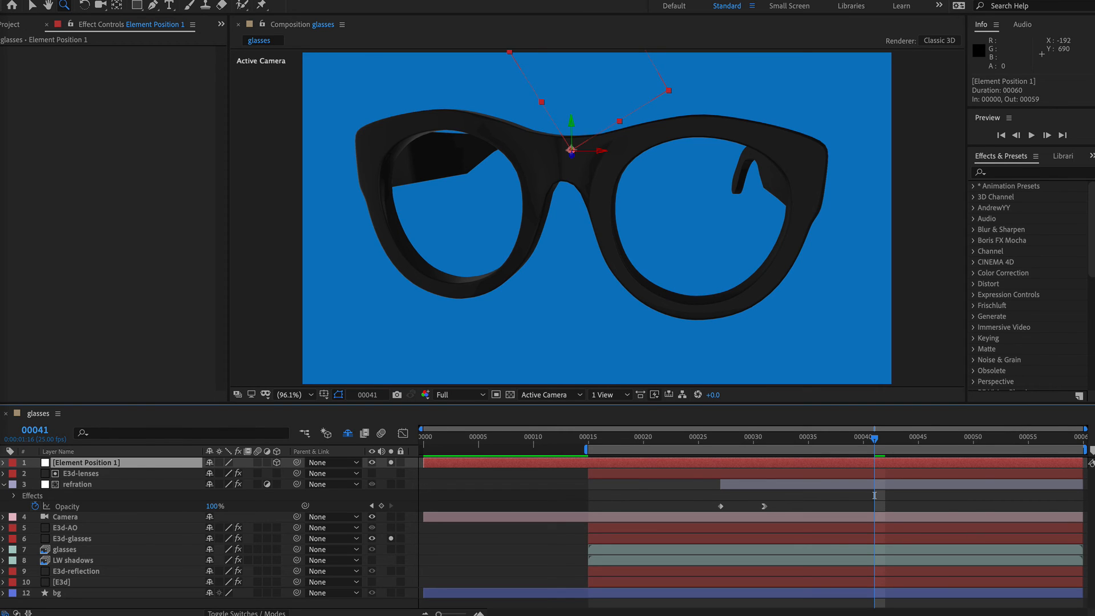
{"action": "mouse_move", "coordinate": [0, 165]}
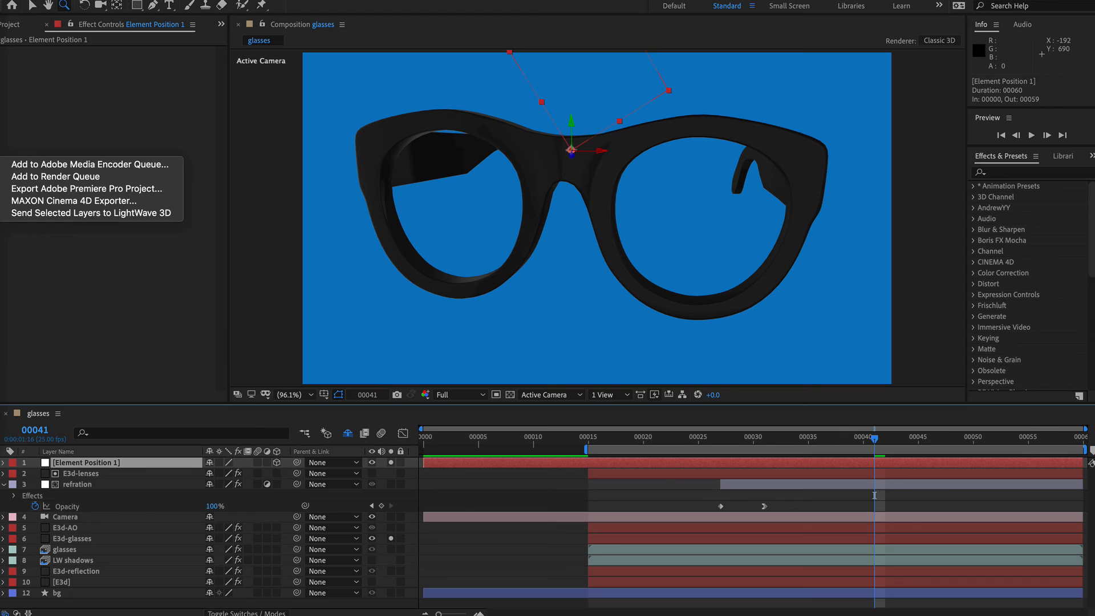
{"action": "left_click", "coordinate": [141, 212]}
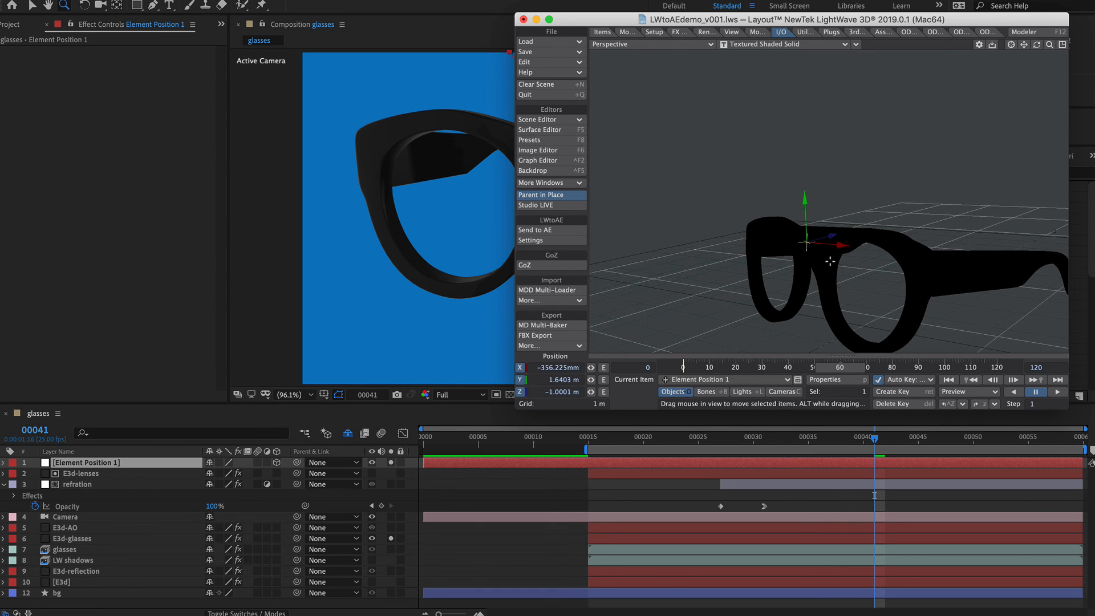
{"action": "left_click_drag", "start_coordinate": [832, 255], "coordinate": [760, 155]}
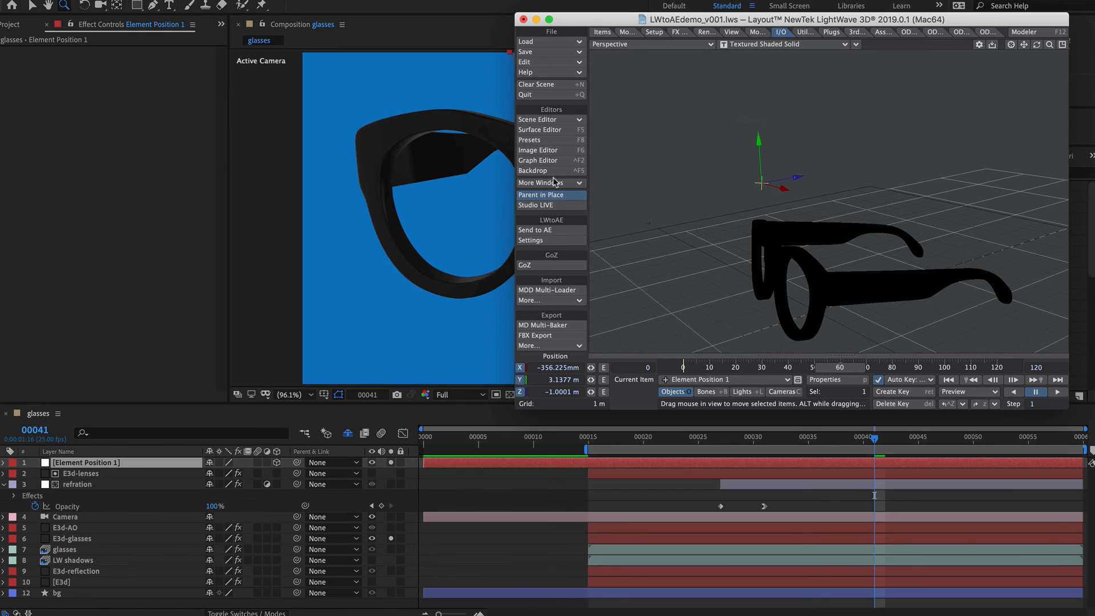
{"action": "left_click_drag", "start_coordinate": [712, 231], "coordinate": [712, 227]}
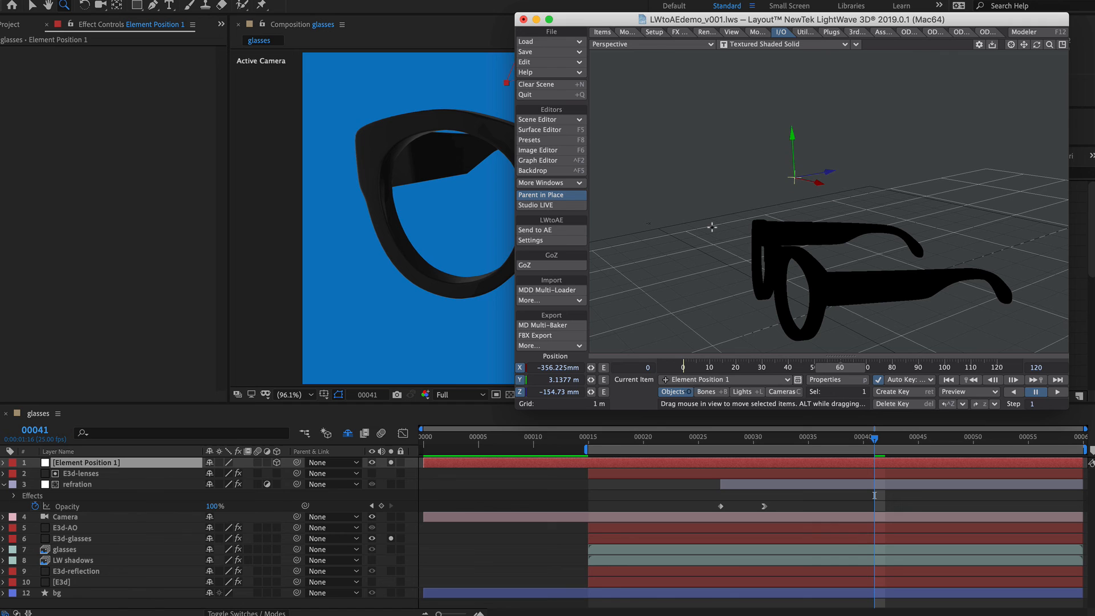
Check the distant light's properties in LightWave and send the light to After Effects
{"action": "key", "text": "super+Tab"}
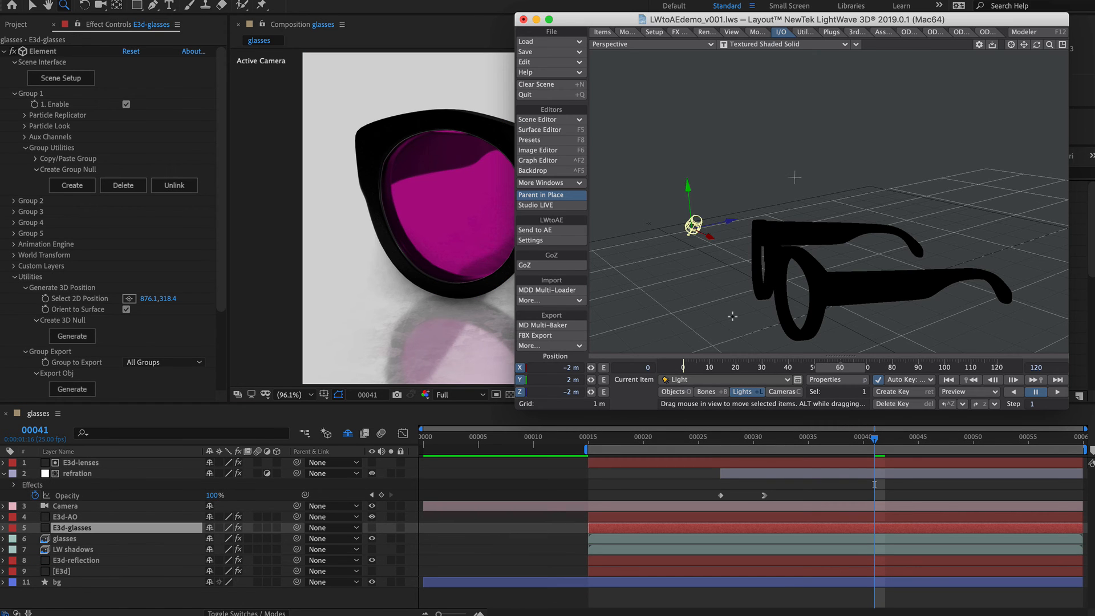
{"action": "key", "text": "p"}
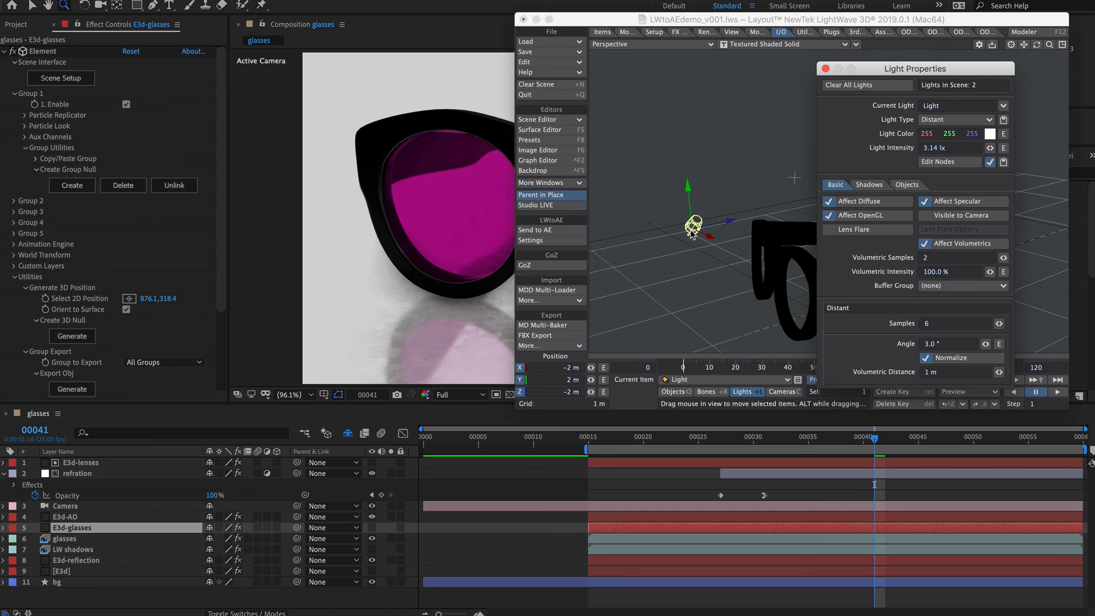
{"action": "left_click", "coordinate": [824, 68]}
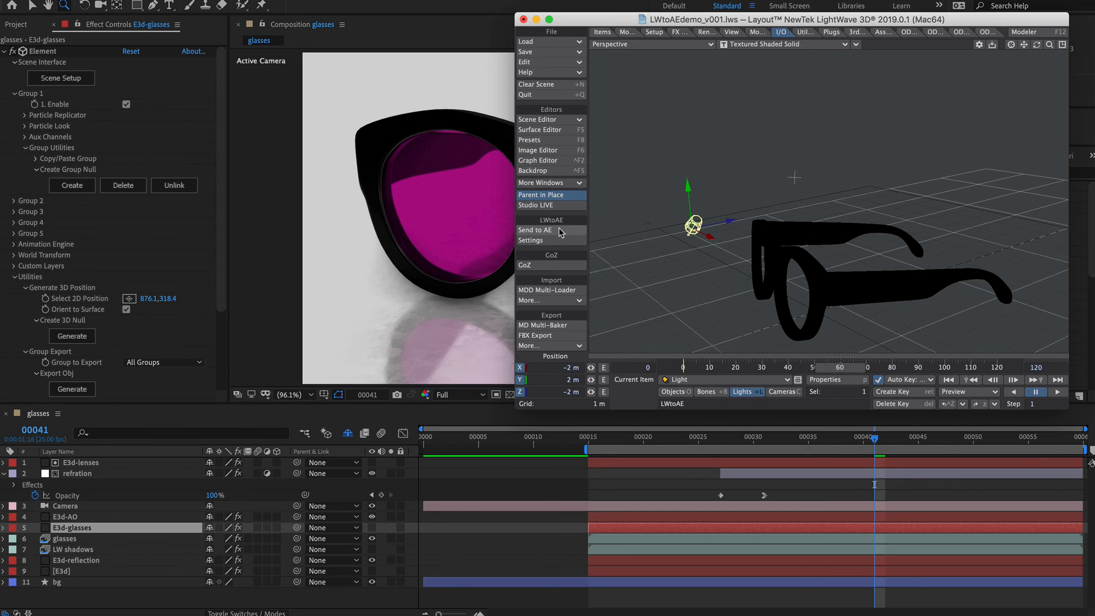
{"action": "left_click", "coordinate": [560, 231]}
Duplicate the original E3d layer and rename the copy E3-newShadows
{"action": "left_click", "coordinate": [73, 582]}
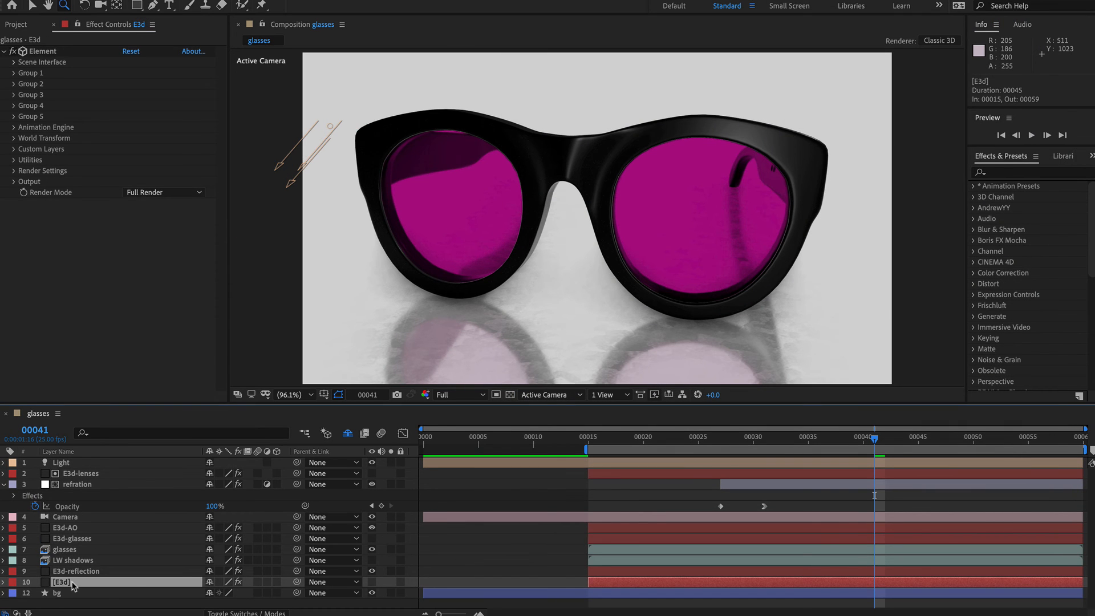
{"action": "key", "text": "ctrl+d"}
{"action": "key", "text": "Return"}
{"action": "type", "text": "E3-newShadows"}
{"action": "key", "text": "Return"}
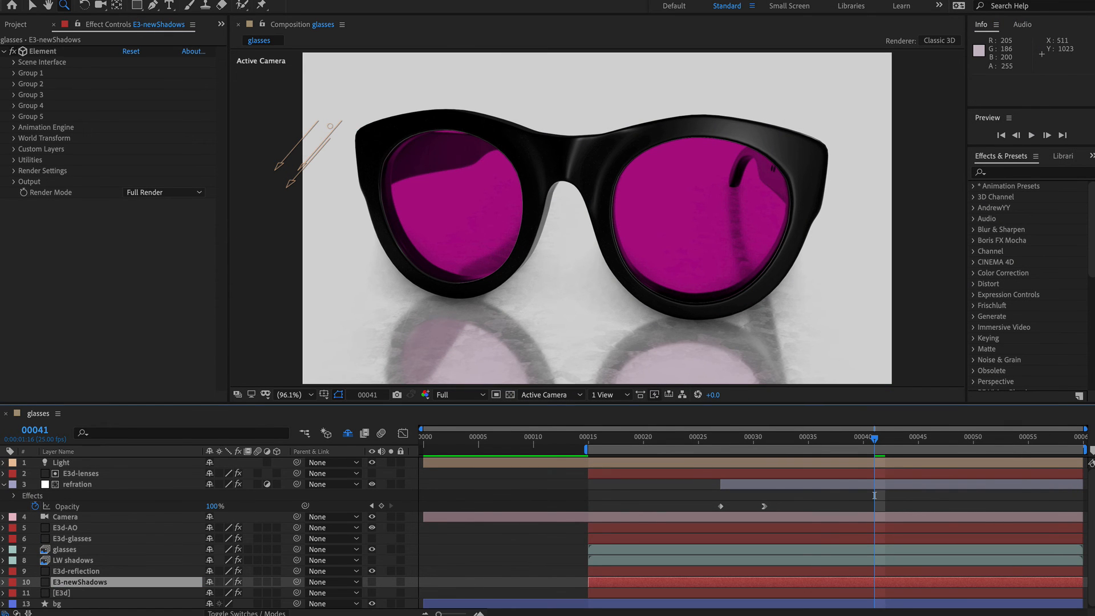
Enable Matte Shadow on the plane's Default material in the Element scene of E3-newShadows
{"action": "left_click", "coordinate": [13, 63]}
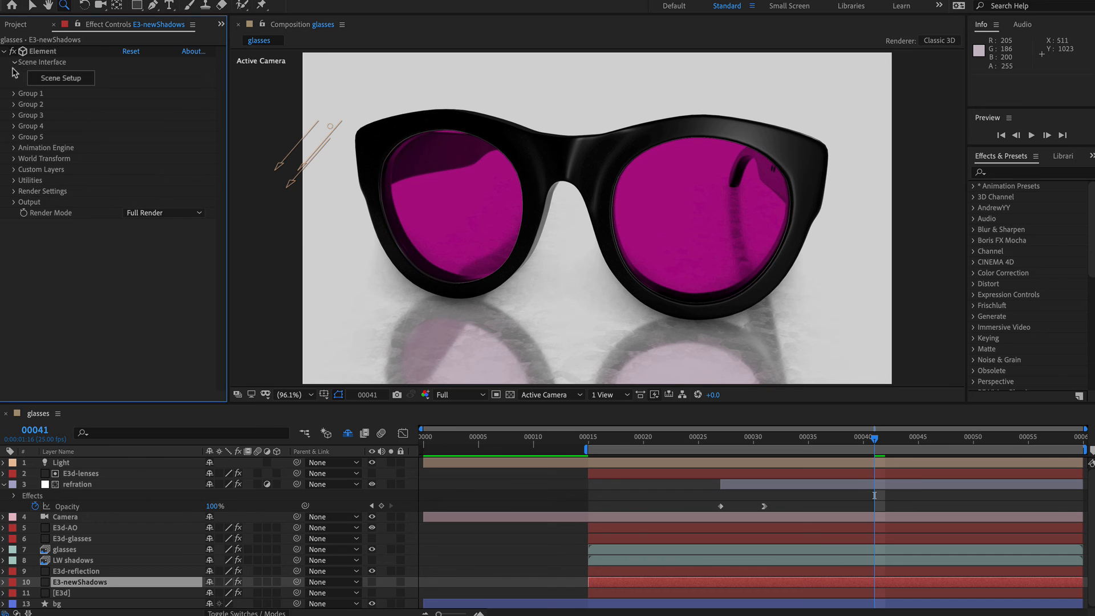
{"action": "left_click", "coordinate": [67, 79]}
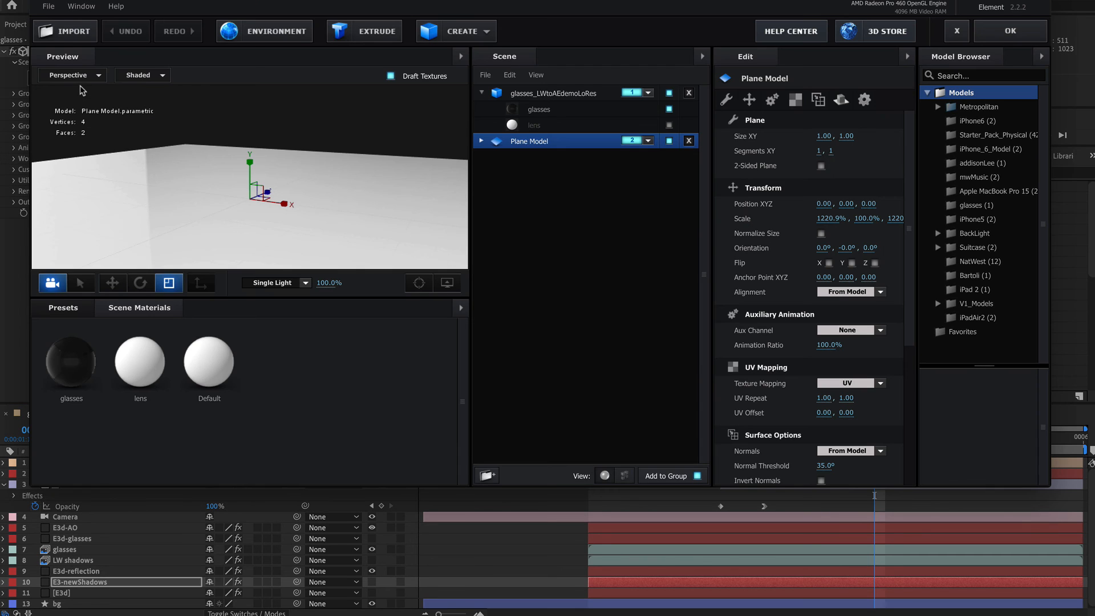
{"action": "left_click_drag", "start_coordinate": [331, 160], "coordinate": [321, 166]}
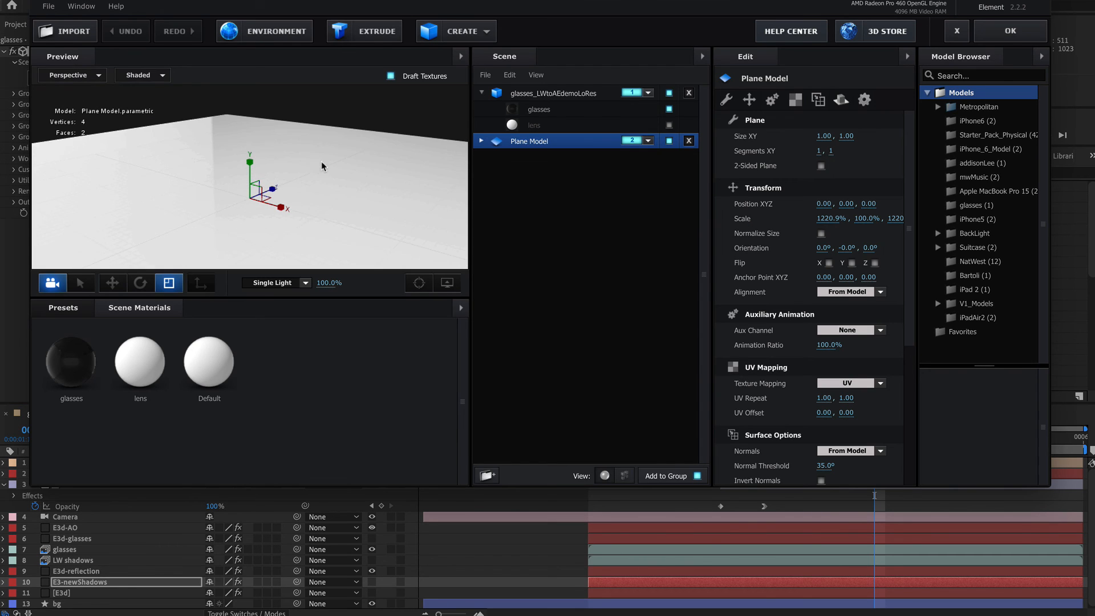
{"action": "left_click", "coordinate": [481, 141]}
{"action": "left_click", "coordinate": [541, 157]}
{"action": "scroll", "coordinate": [871, 387], "scroll_direction": "down", "scroll_amount": 10}
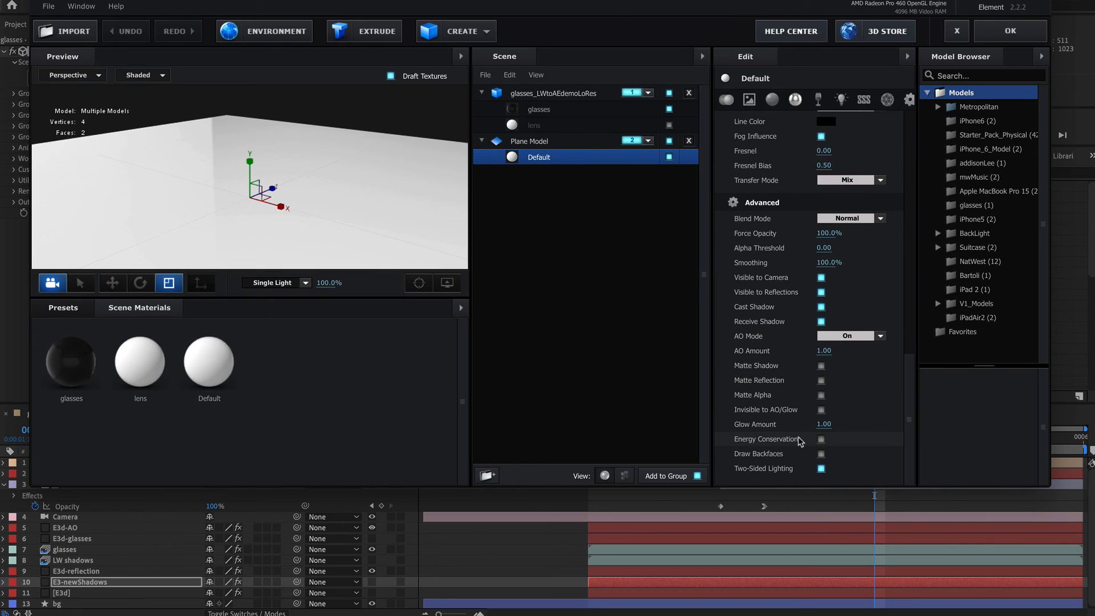
{"action": "left_click", "coordinate": [821, 366]}
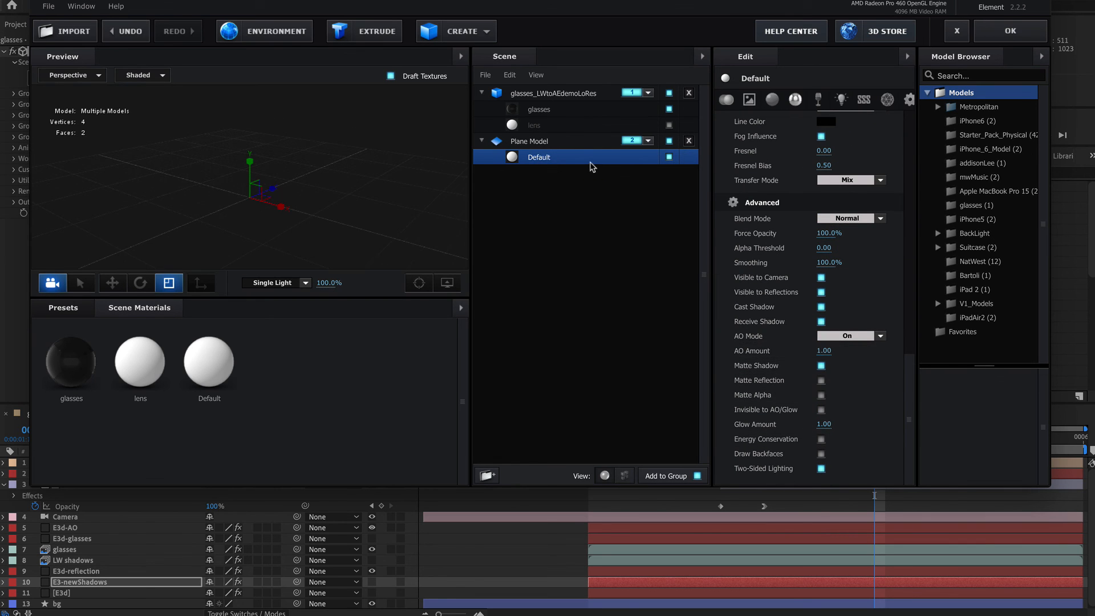
Enable Matte Shadow on the glasses material as well and apply the scene changes
{"action": "left_click", "coordinate": [540, 109]}
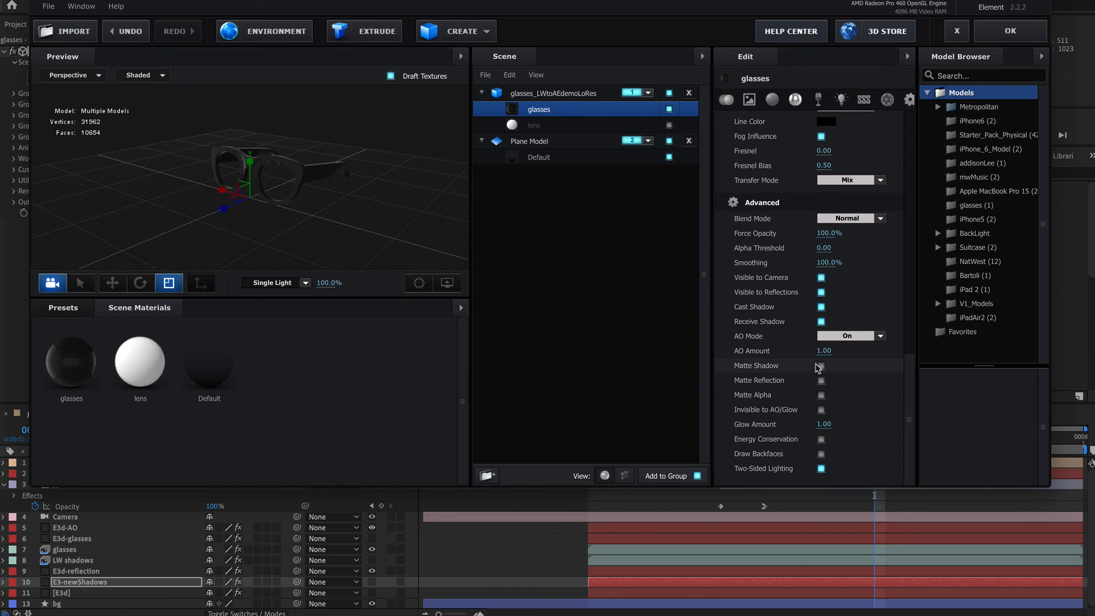
{"action": "left_click", "coordinate": [821, 366]}
{"action": "left_click", "coordinate": [1012, 32]}
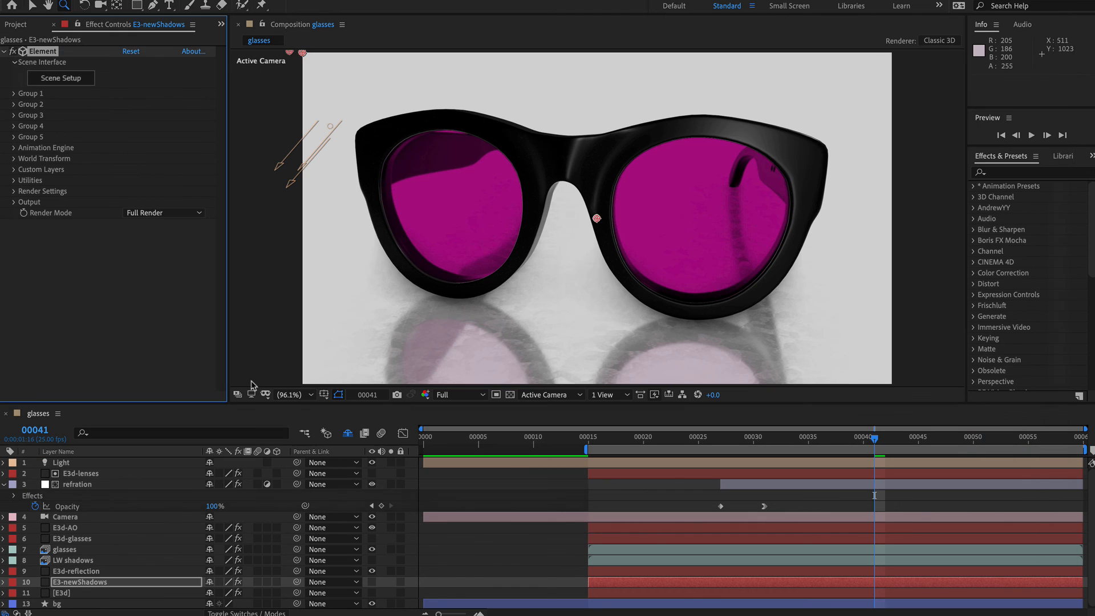
Move the E3-newShadows layer above E3d-reflection and turn on Casts Shadows for the Light layer
{"action": "left_click_drag", "start_coordinate": [86, 582], "coordinate": [87, 568]}
{"action": "double_click", "coordinate": [61, 463]}
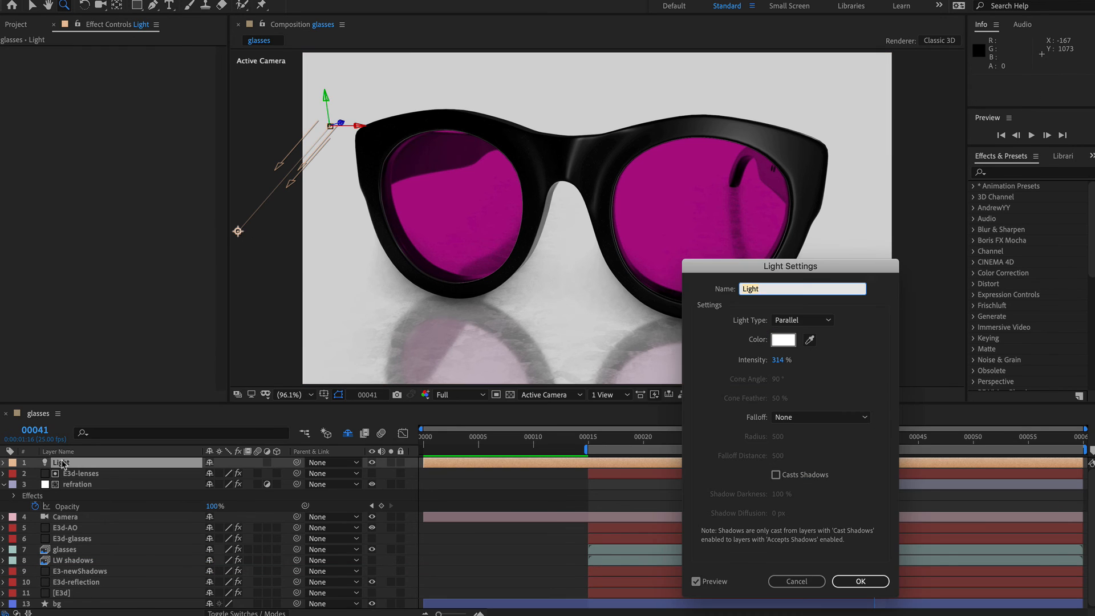
{"action": "left_click", "coordinate": [776, 475]}
{"action": "left_click", "coordinate": [860, 581]}
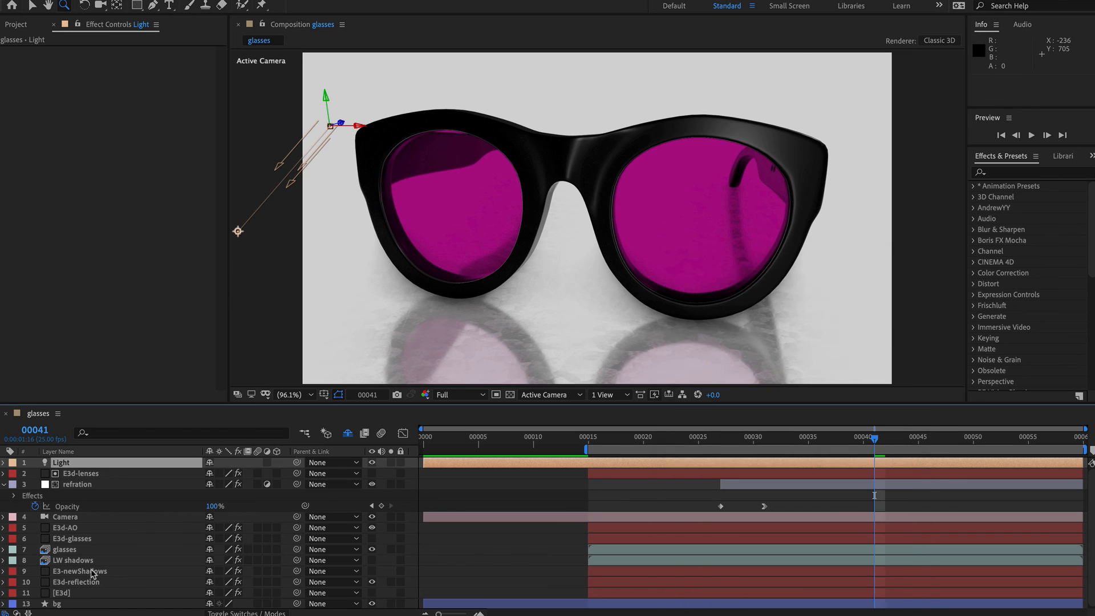
Enable Shadows in the Element render settings of the E3-newShadows layer
{"action": "left_click", "coordinate": [93, 571]}
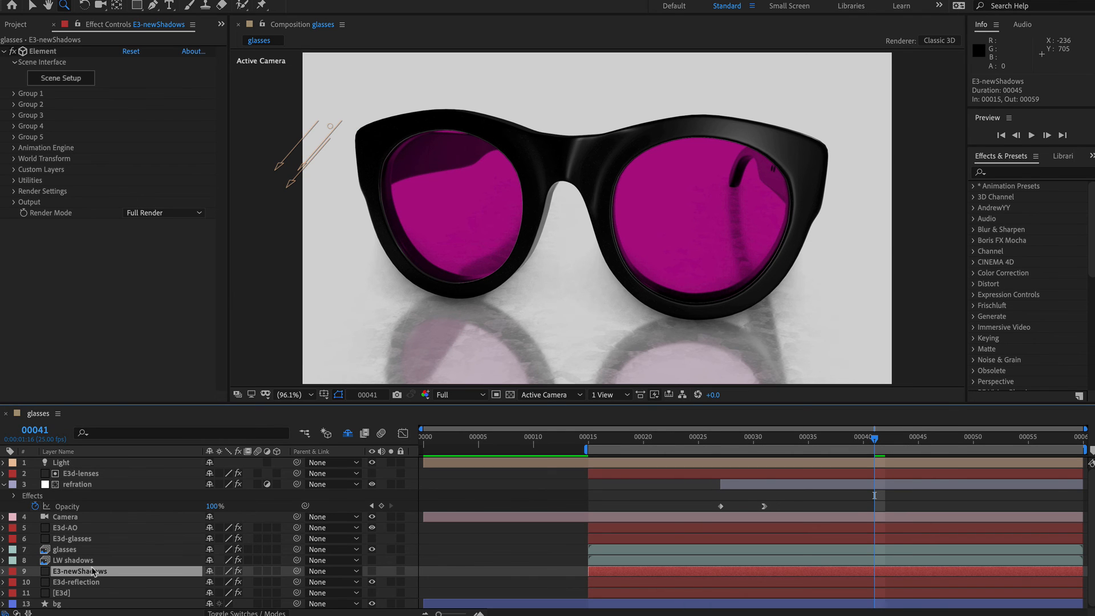
{"action": "left_click", "coordinate": [15, 191]}
{"action": "left_click", "coordinate": [24, 224]}
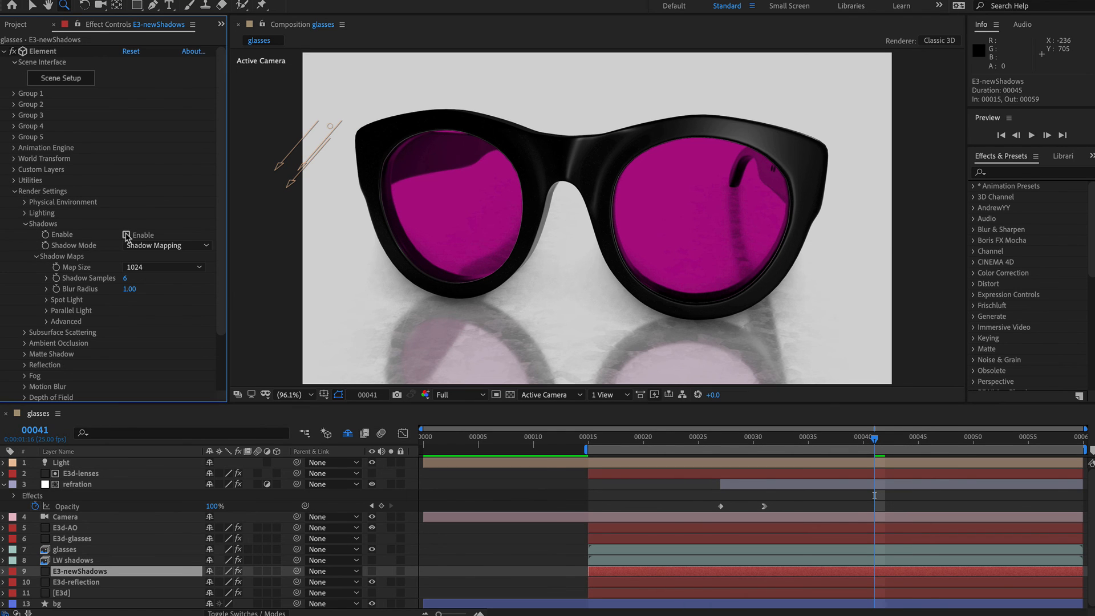
{"action": "left_click", "coordinate": [126, 235]}
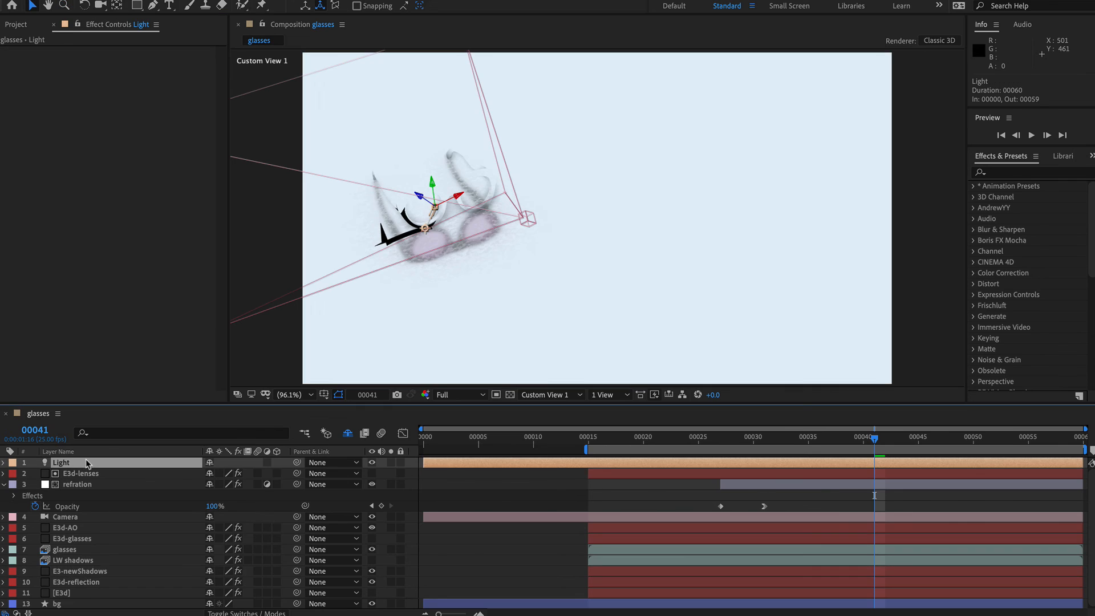
Remove the Light's Point of Interest and Position keyframes and move it in the custom view to about 370, -200, 164
{"action": "key", "text": "u"}
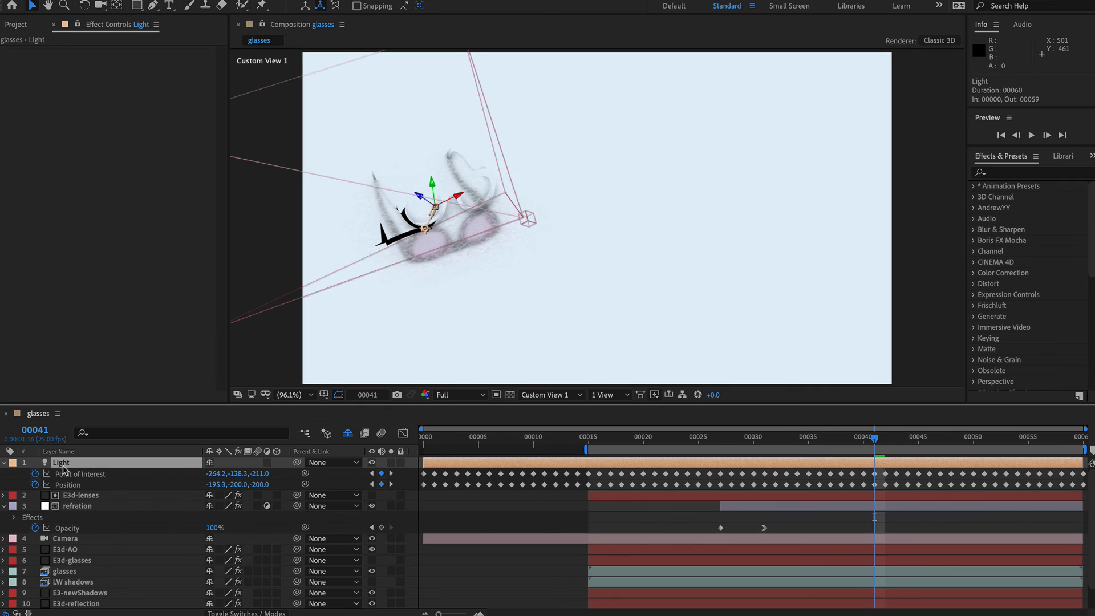
{"action": "left_click", "coordinate": [34, 473]}
{"action": "left_click", "coordinate": [34, 484]}
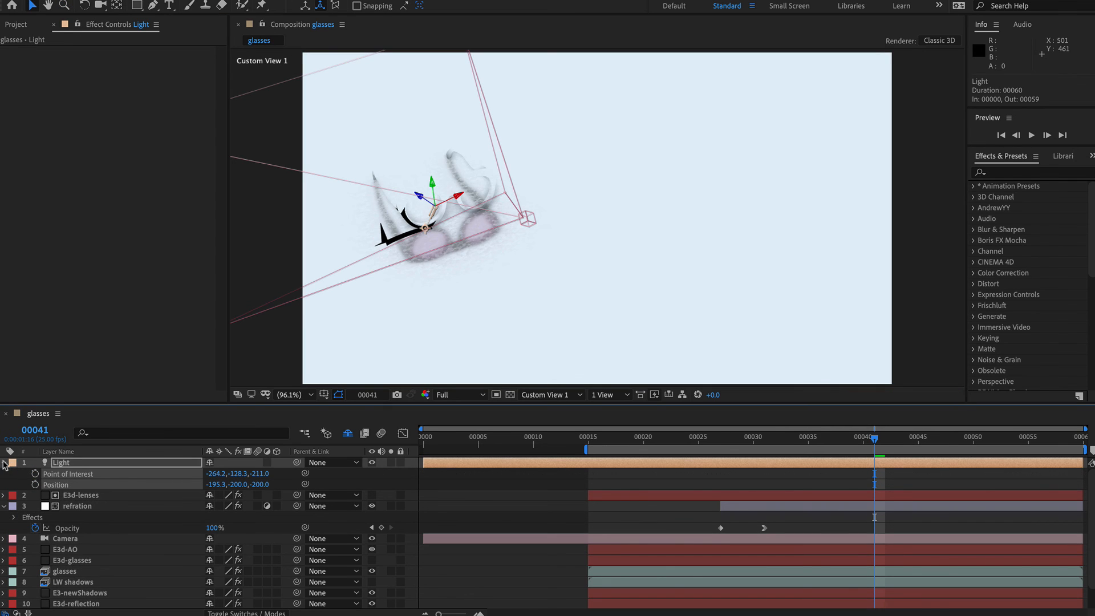
{"action": "left_click", "coordinate": [4, 462]}
{"action": "left_click_drag", "start_coordinate": [458, 196], "coordinate": [600, 138]}
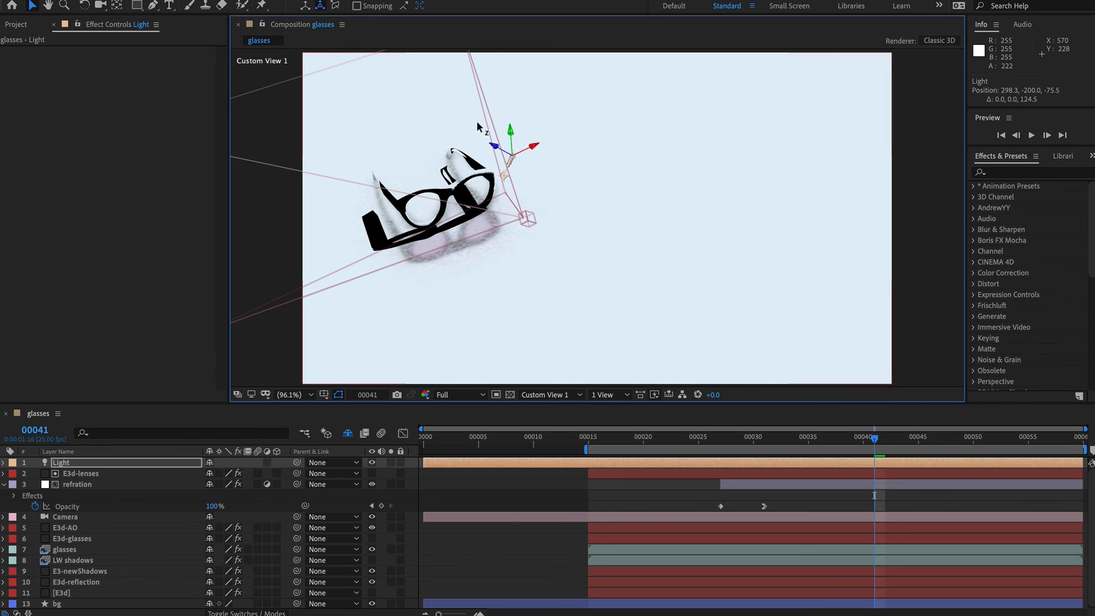
{"action": "left_click_drag", "start_coordinate": [506, 152], "coordinate": [483, 140]}
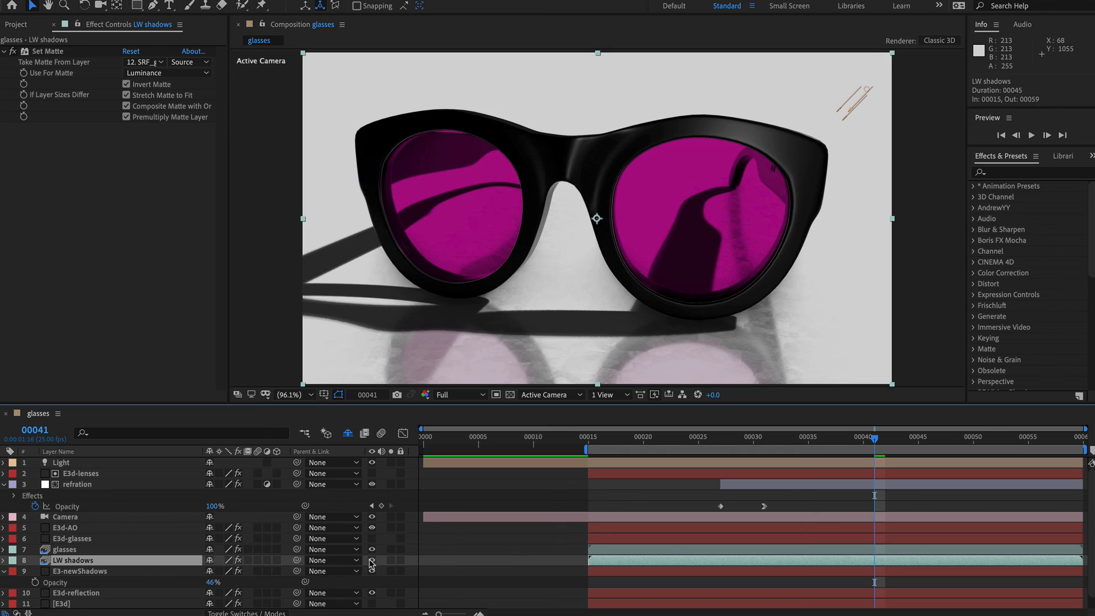
Compare the shadows with the LW shadows layer shown and hidden, leave it hidden, and select E3-newShadows
{"action": "left_click", "coordinate": [372, 560]}
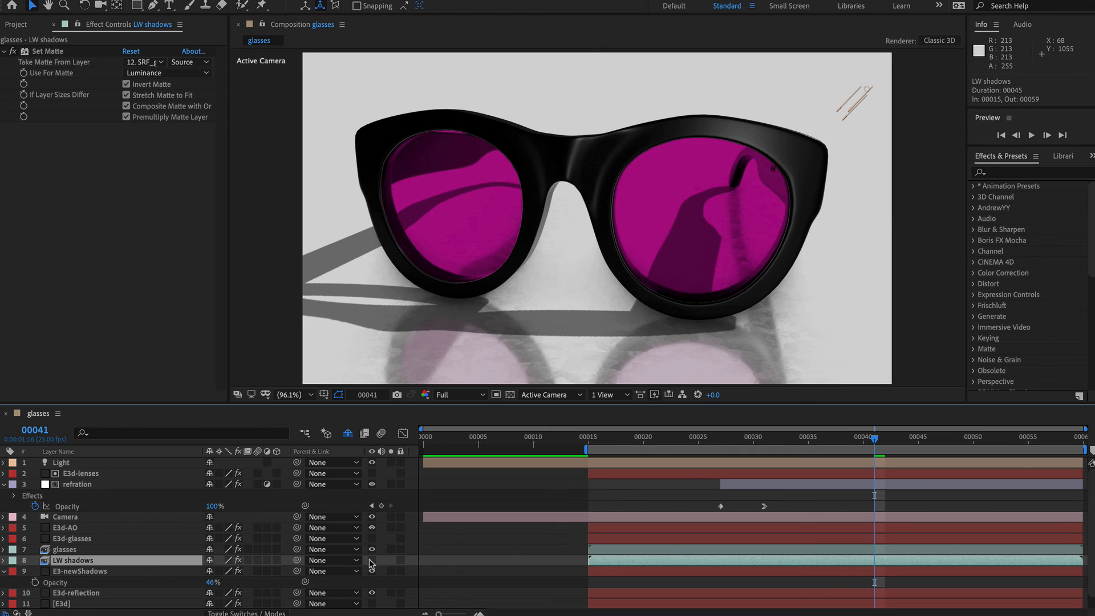
{"action": "left_click", "coordinate": [372, 560]}
{"action": "left_click", "coordinate": [371, 560]}
{"action": "left_click", "coordinate": [371, 560]}
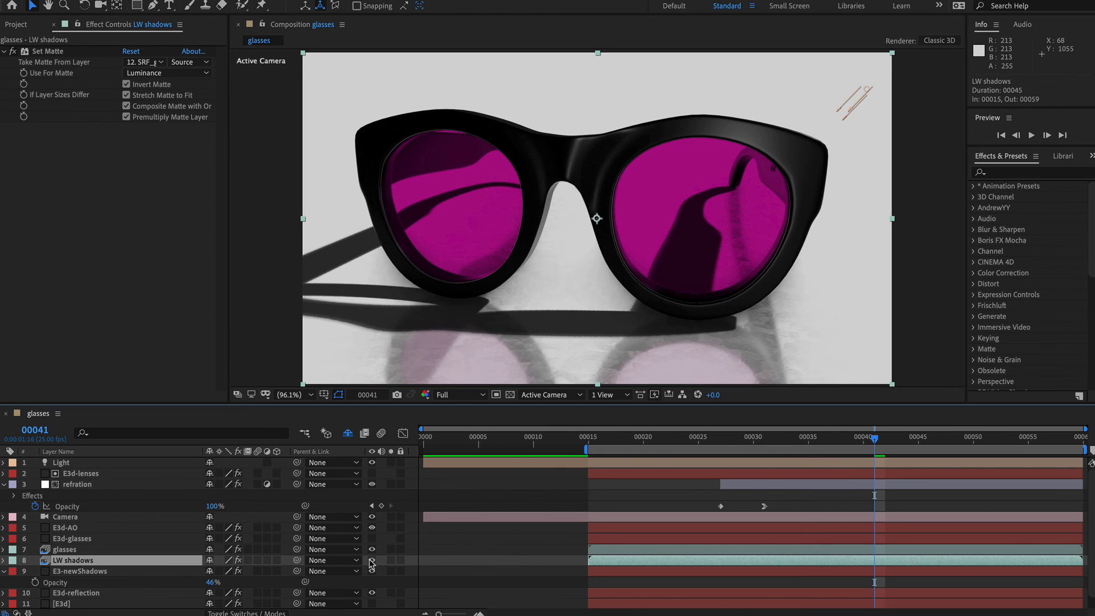
{"action": "left_click", "coordinate": [372, 560]}
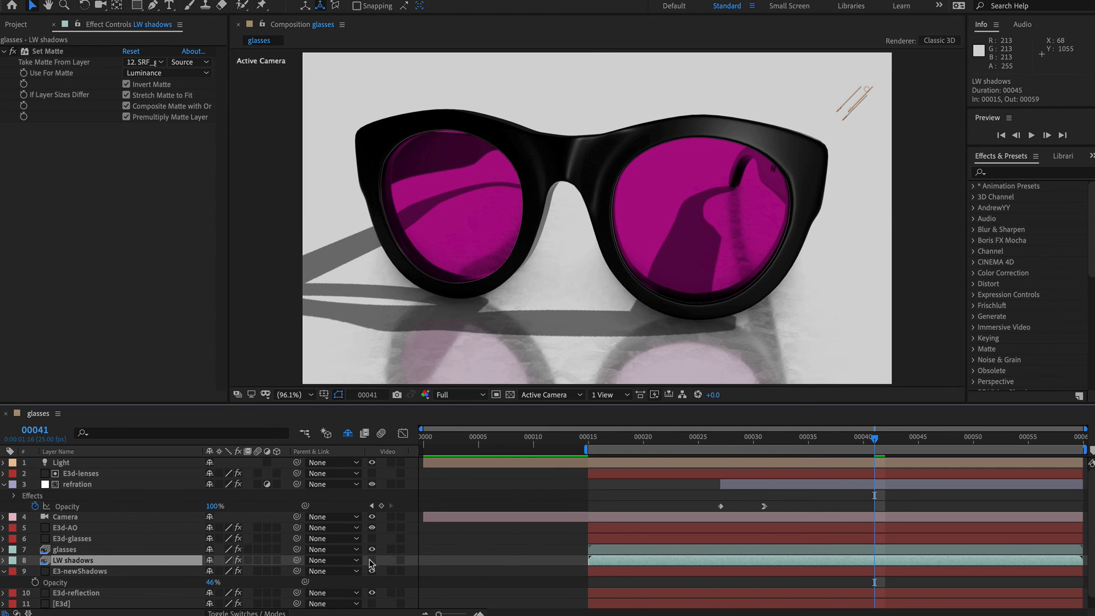
{"action": "left_click", "coordinate": [372, 560]}
{"action": "left_click", "coordinate": [373, 560]}
{"action": "left_click", "coordinate": [96, 572]}
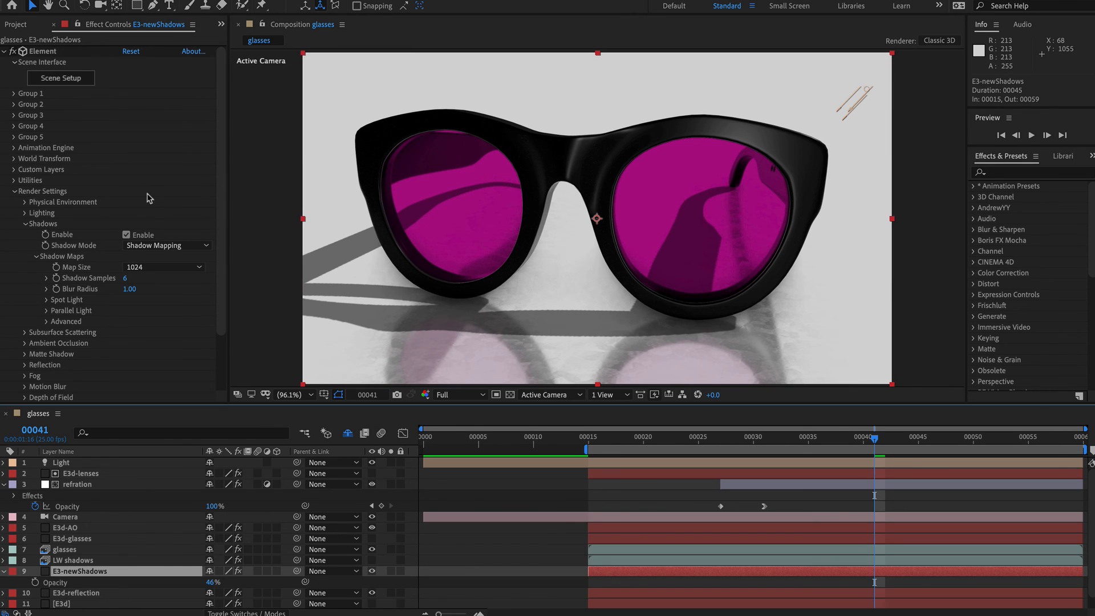
Change the Light's type from Parallel to Spot
{"action": "double_click", "coordinate": [62, 462]}
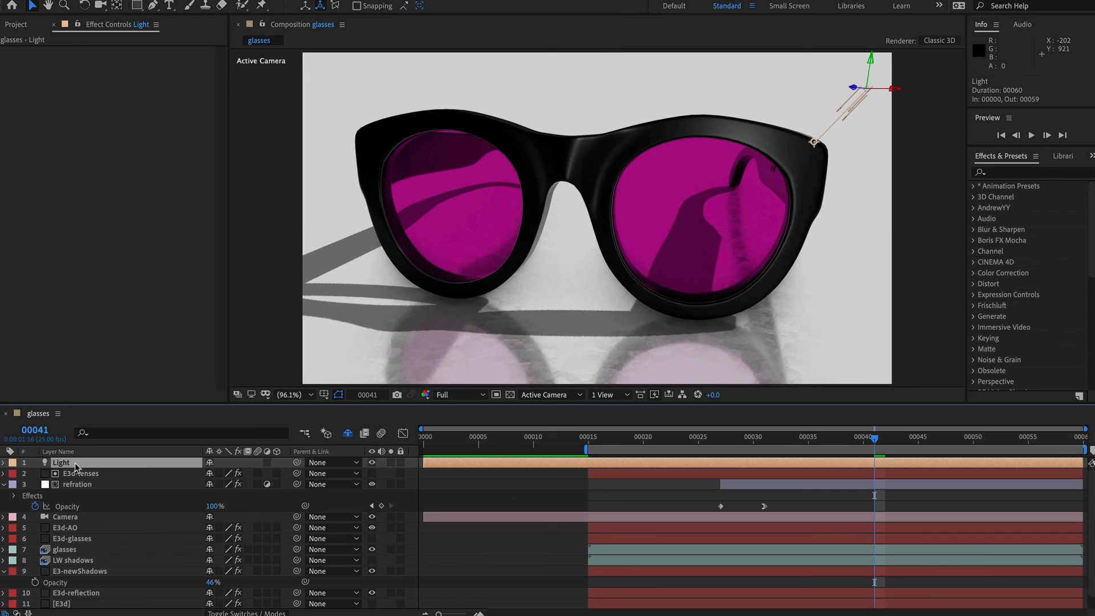
{"action": "left_click", "coordinate": [804, 320]}
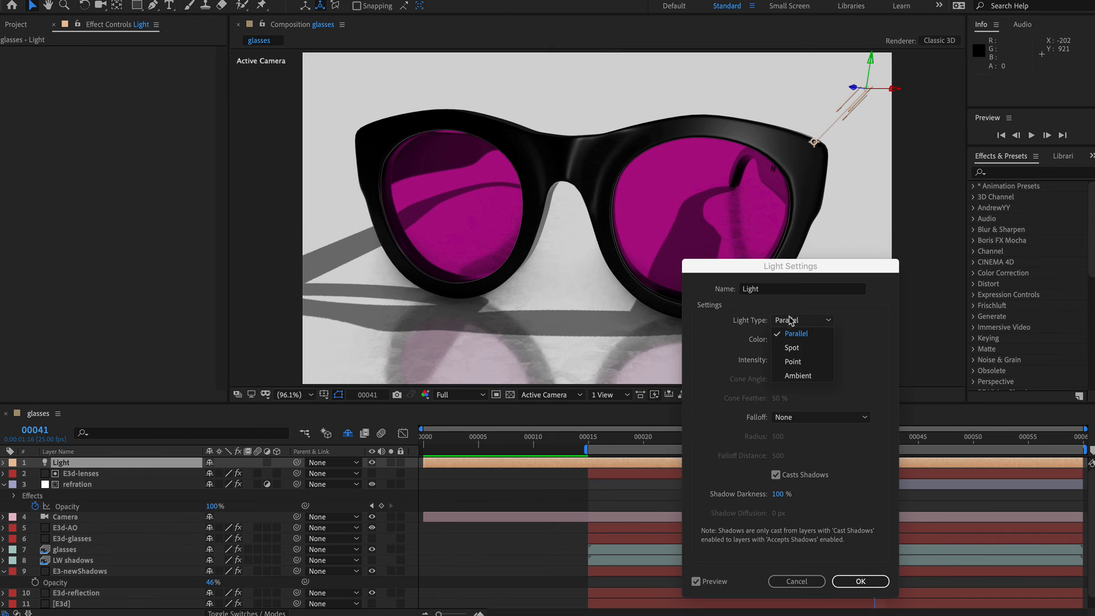
{"action": "left_click", "coordinate": [795, 349]}
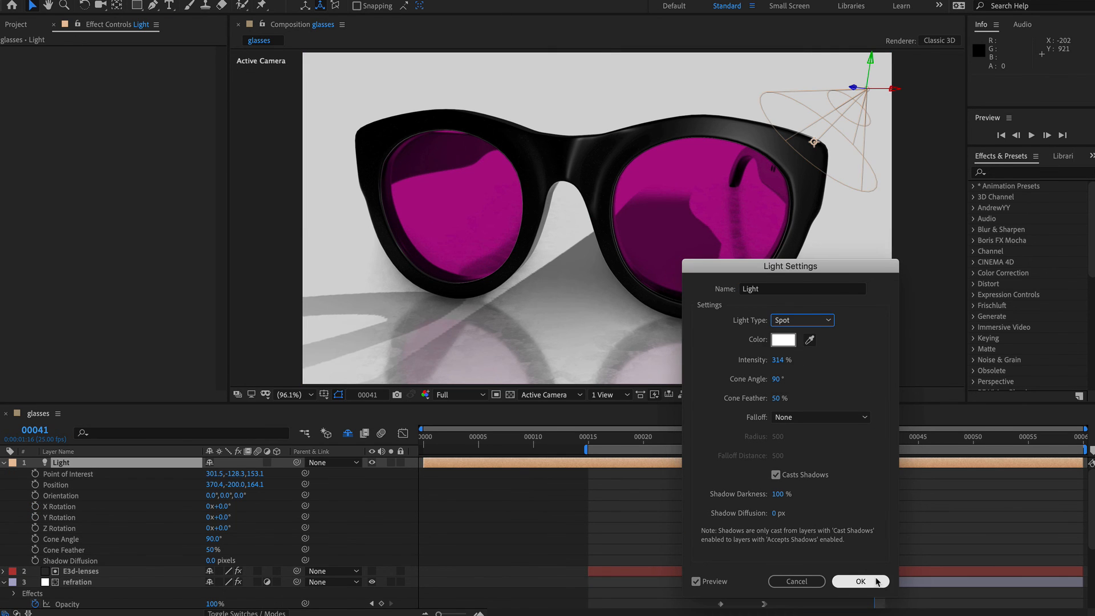
{"action": "left_click", "coordinate": [861, 581]}
Set the spot light's Point of Interest to 0, 0, 0
{"action": "left_click", "coordinate": [211, 473]}
{"action": "type", "text": "0"}
{"action": "key", "text": "Tab"}
{"action": "type", "text": "0"}
{"action": "key", "text": "Tab"}
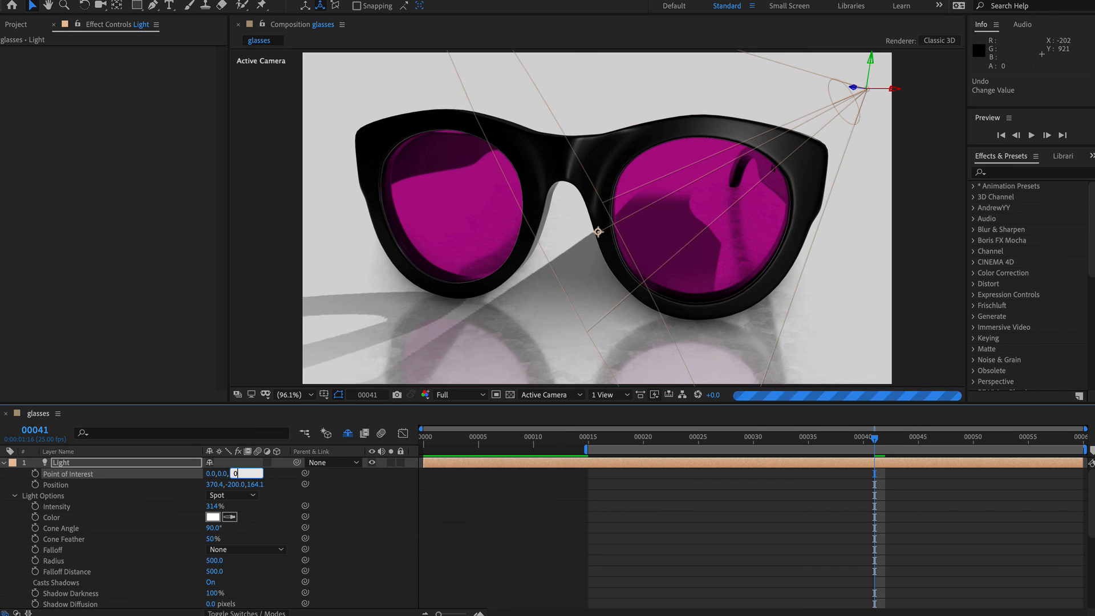
{"action": "type", "text": "0"}
{"action": "key", "text": "Return"}
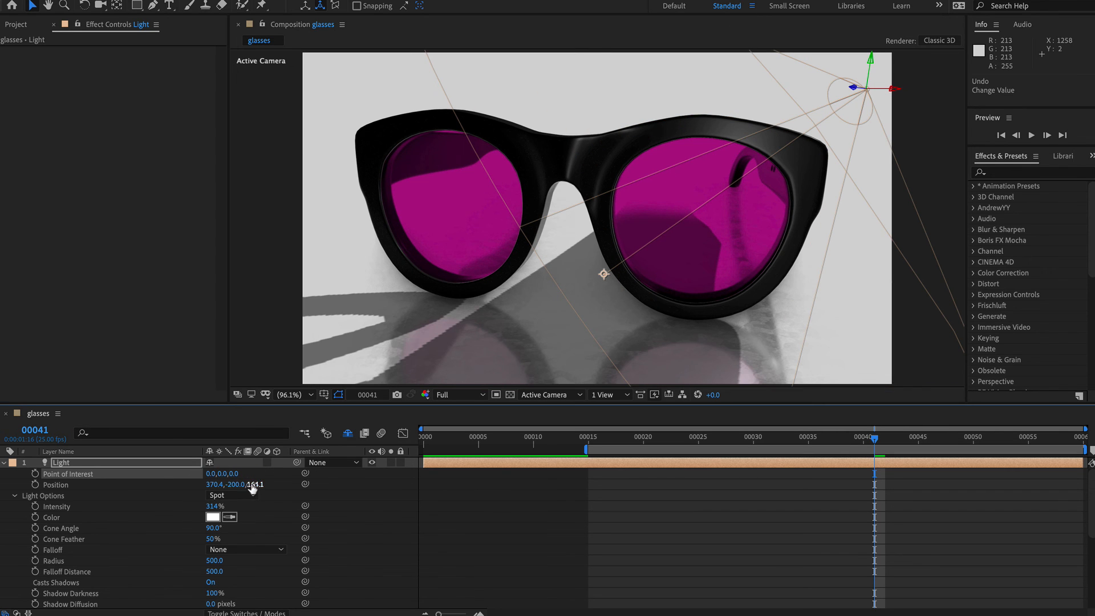
Set the spot light's Position to about 370.4, -356, -58.9 and adjust its Shadow Diffusion
{"action": "left_click_drag", "start_coordinate": [255, 484], "coordinate": [0, 485]}
{"action": "left_click_drag", "start_coordinate": [223, 486], "coordinate": [130, 489]}
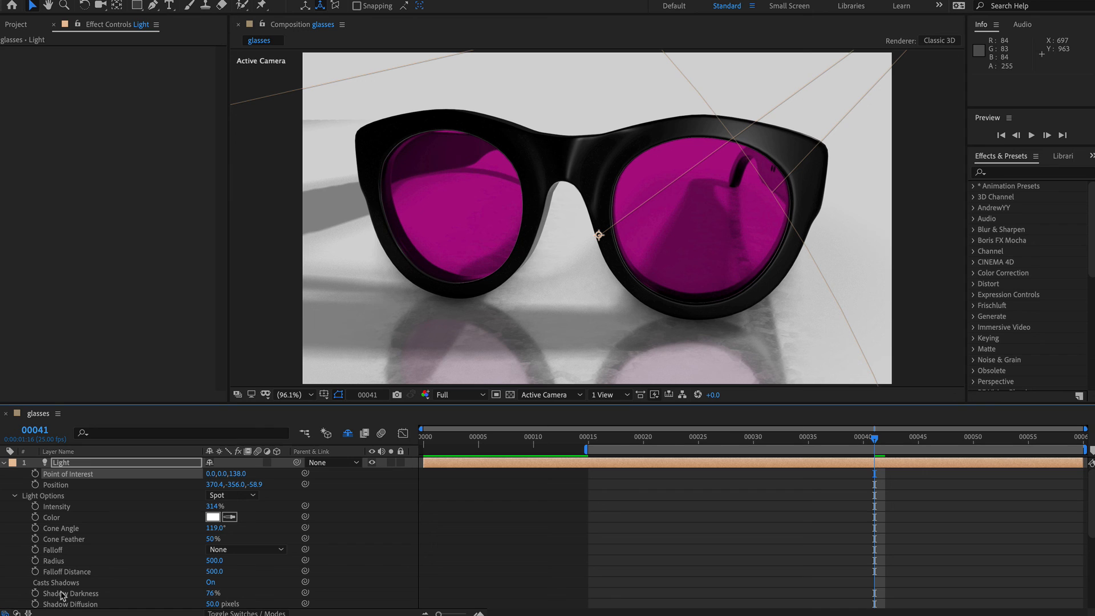
{"action": "left_click_drag", "start_coordinate": [214, 608], "coordinate": [200, 604]}
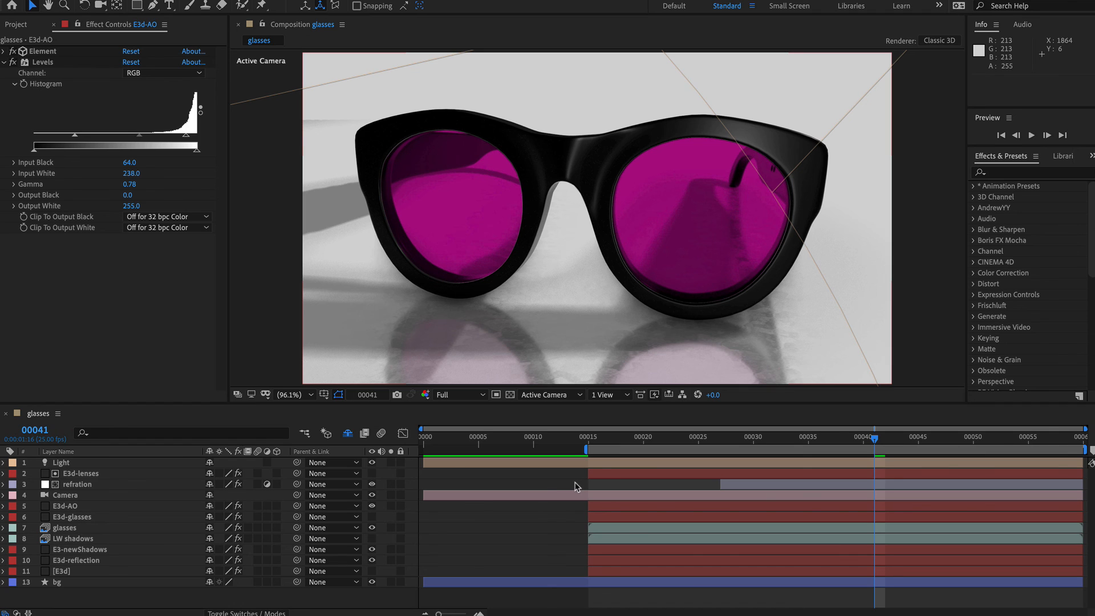
Hide the rendered glasses layer and show the E3d-glasses layer in its place
{"action": "left_click", "coordinate": [152, 529]}
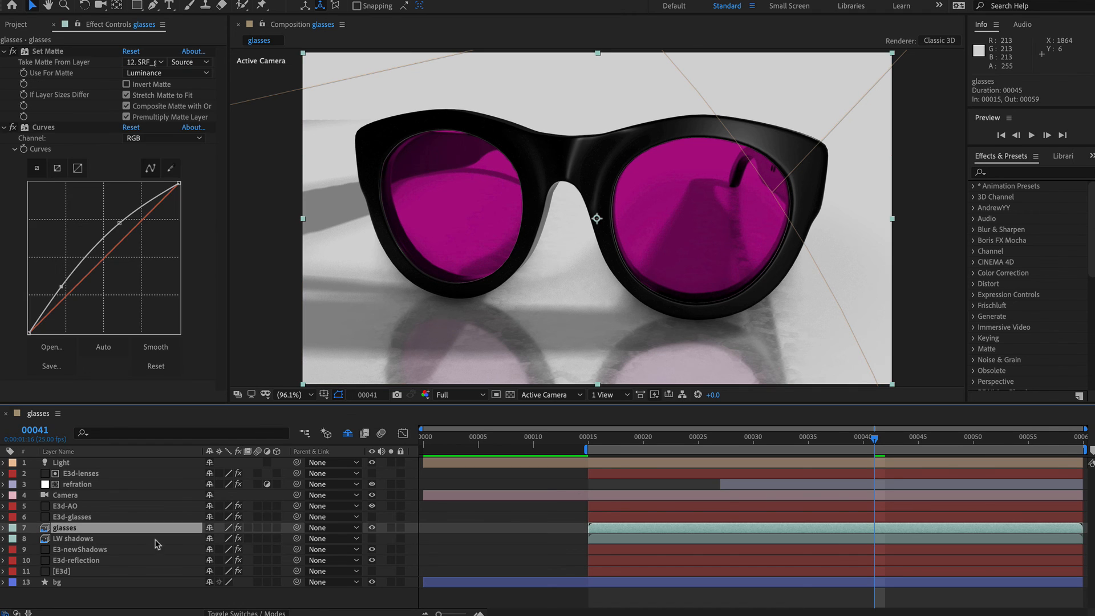
{"action": "left_click", "coordinate": [372, 527]}
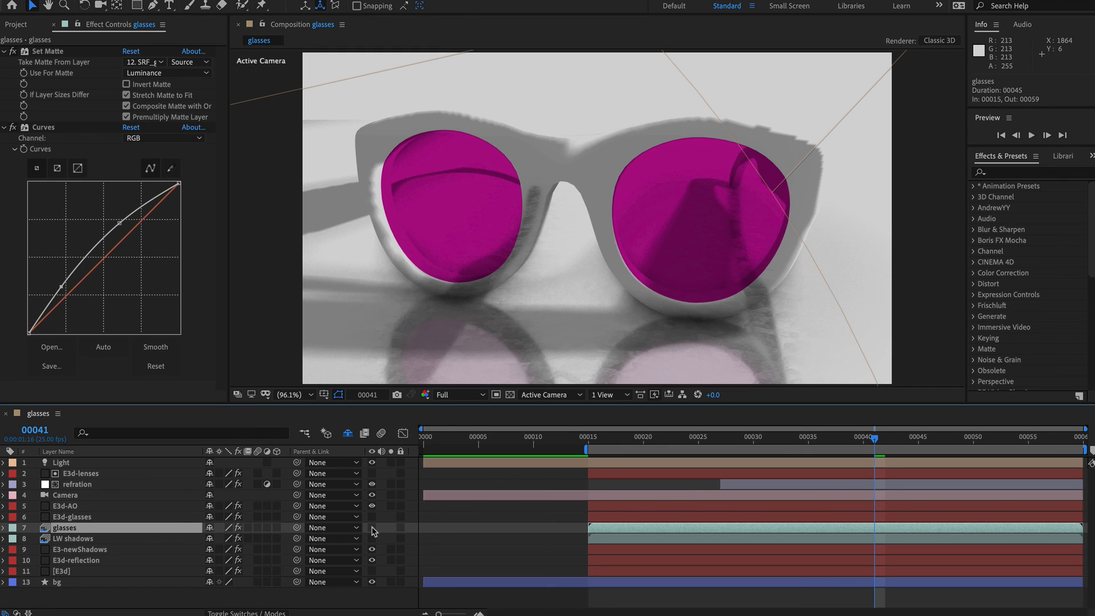
{"action": "left_click", "coordinate": [66, 518]}
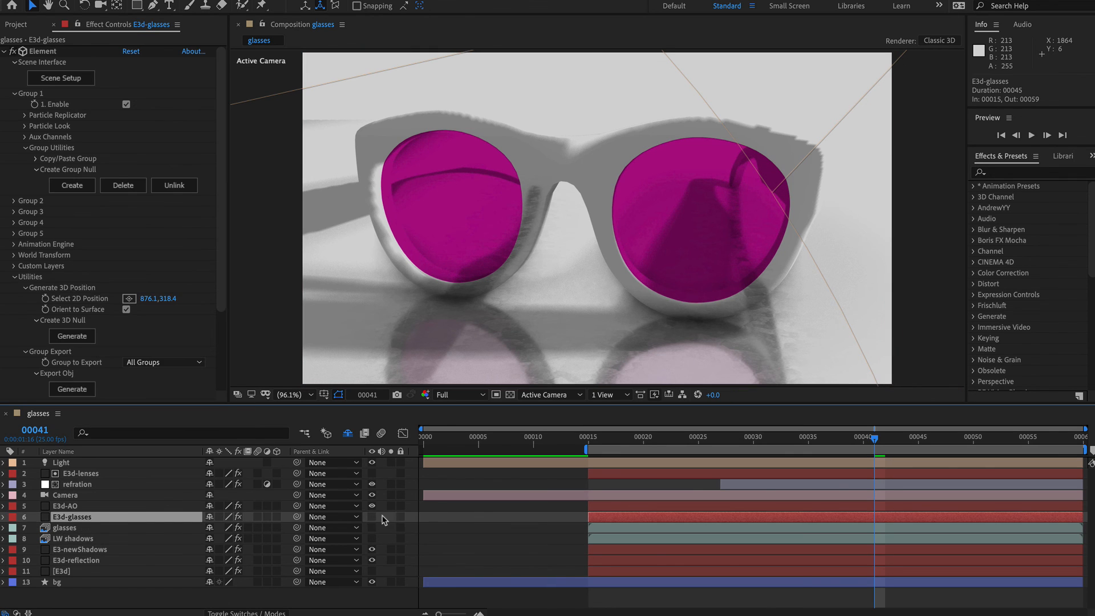
{"action": "left_click", "coordinate": [372, 518]}
Duplicate the Camera layer and remove the Position, X, Y and Z Rotation and Zoom keyframes from the copy
{"action": "left_click", "coordinate": [649, 498]}
{"action": "key", "text": "c"}
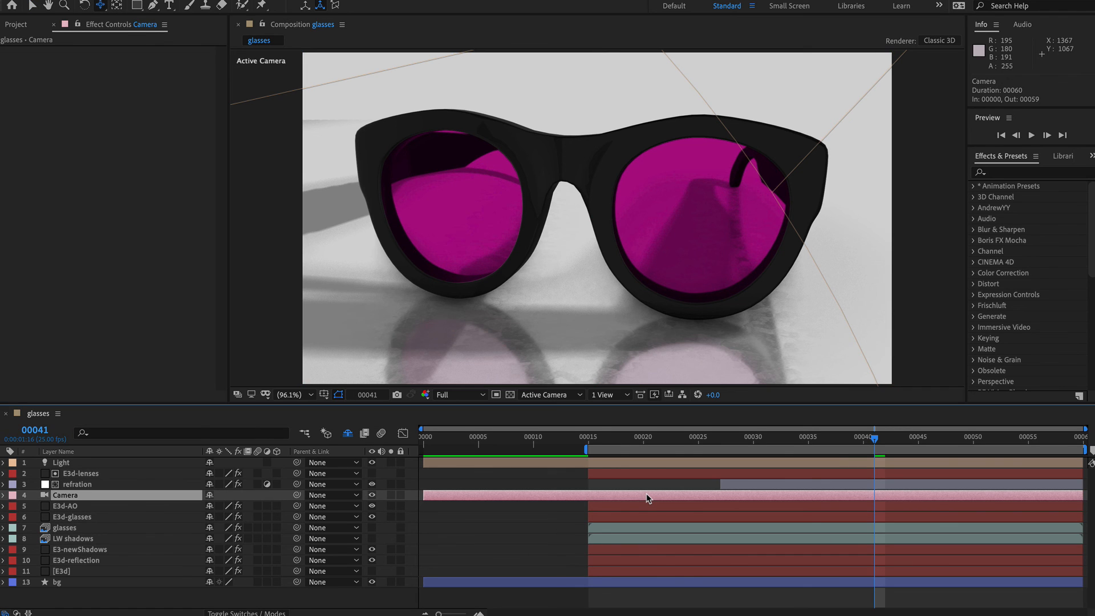
{"action": "key", "text": "ctrl+d"}
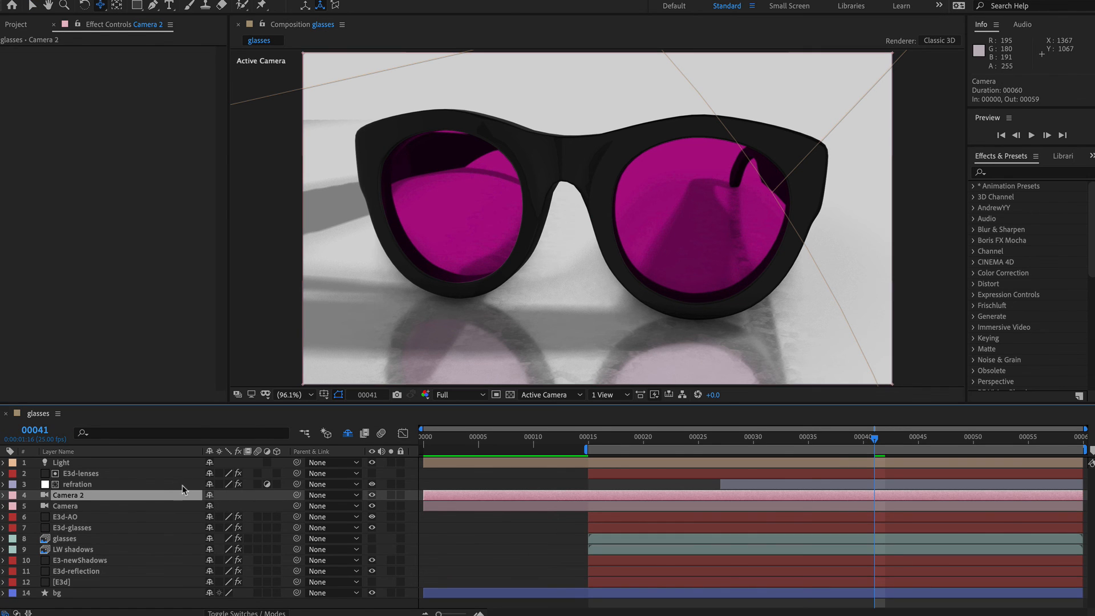
{"action": "key", "text": "u"}
{"action": "left_click_drag", "start_coordinate": [35, 507], "coordinate": [35, 525]}
{"action": "left_click_drag", "start_coordinate": [35, 526], "coordinate": [35, 550]}
Rename the duplicated camera layer newCamera
{"action": "left_click", "coordinate": [68, 494]}
{"action": "key", "text": "Return"}
{"action": "type", "text": "newCam"}
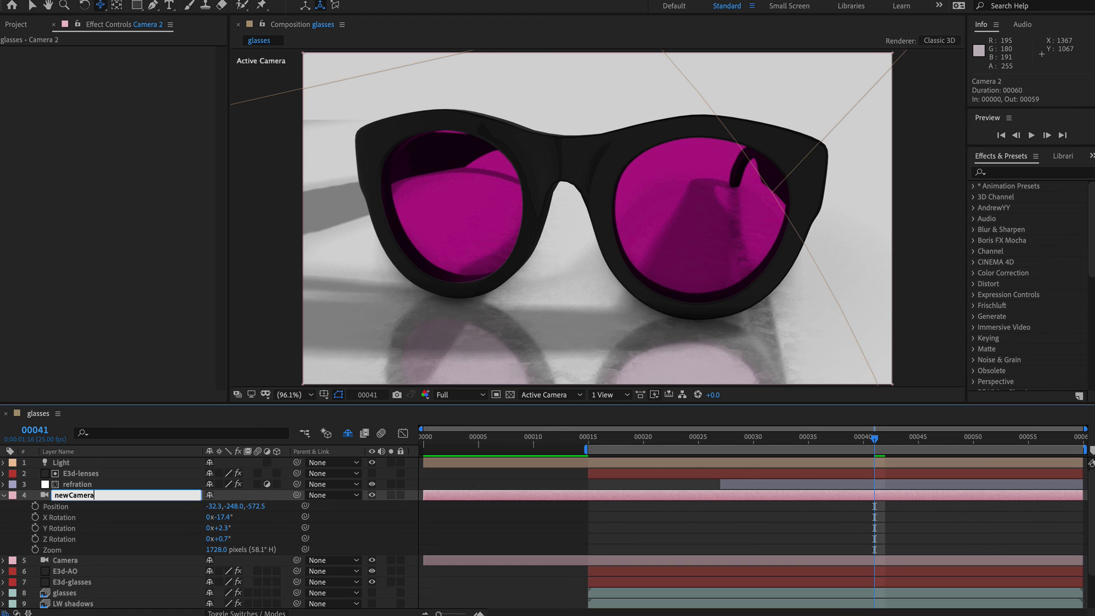
{"action": "type", "text": "era"}
{"action": "key", "text": "Return"}
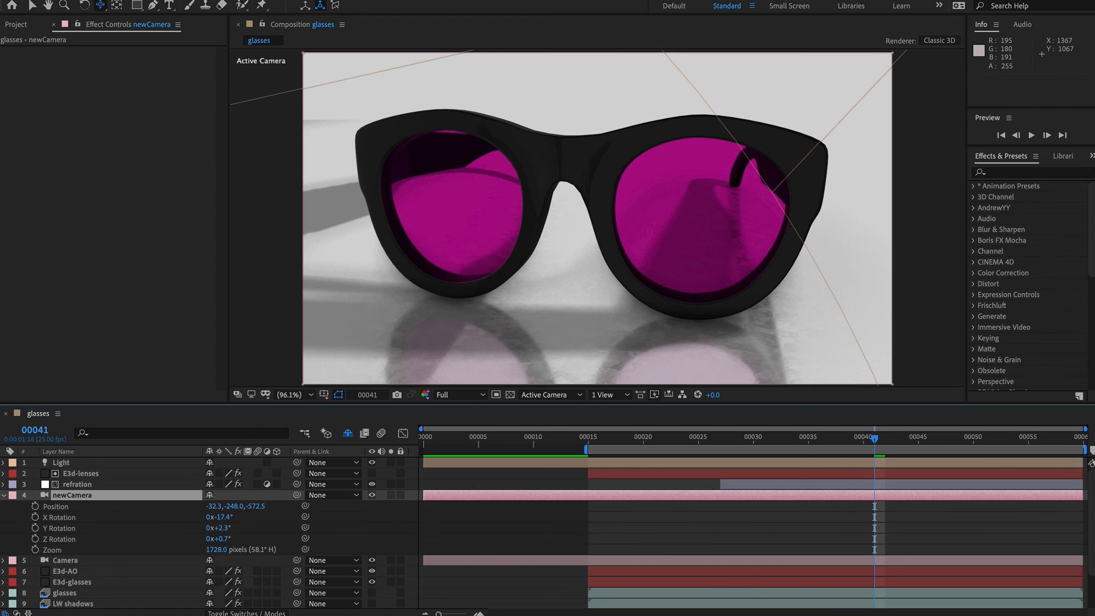
Change newCamera's type to Two-Node Camera
{"action": "double_click", "coordinate": [73, 495]}
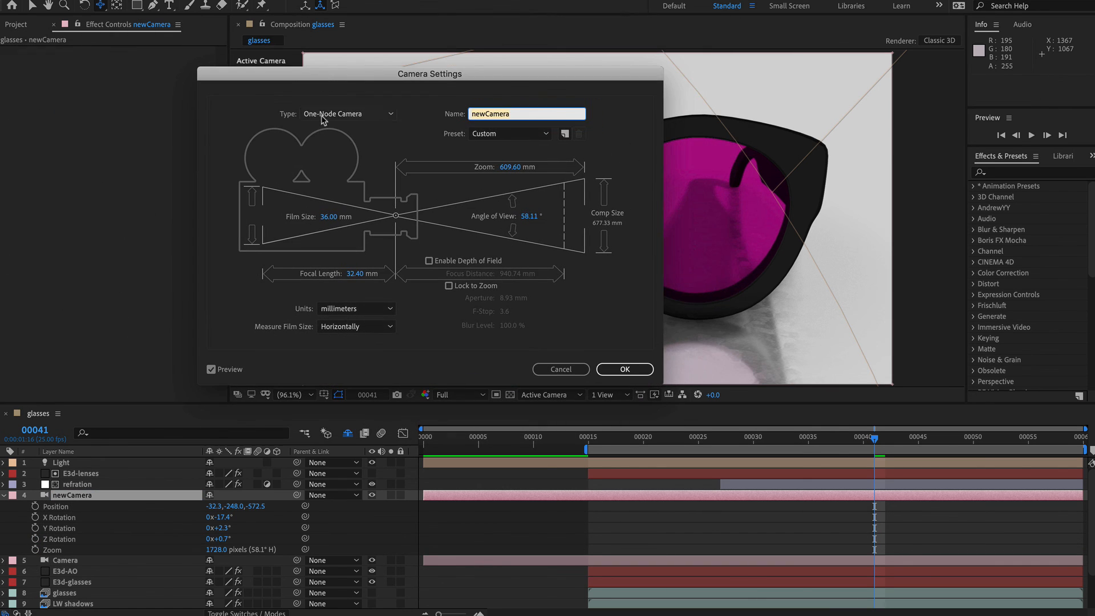
{"action": "left_click", "coordinate": [322, 118]}
{"action": "left_click", "coordinate": [337, 142]}
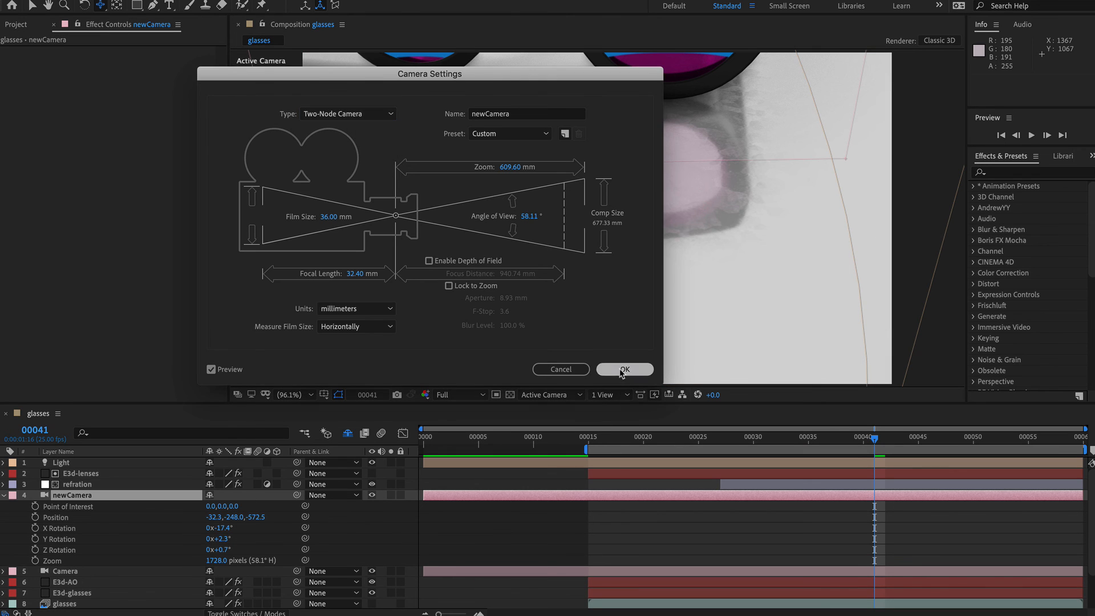
{"action": "left_click", "coordinate": [625, 369]}
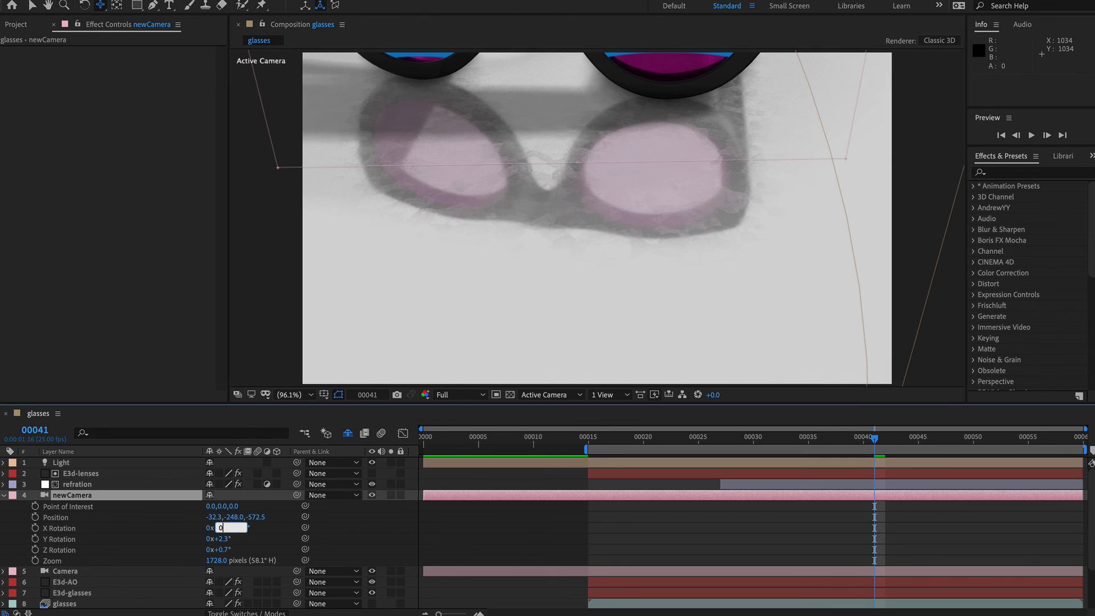
Zero newCamera's X, Y and Z Rotation and orbit it to an elevated three-quarter view of the glasses, at about 270, -405, -495
{"action": "key", "text": "Tab"}
{"action": "type", "text": "0"}
{"action": "key", "text": "Tab"}
{"action": "key", "text": "Tab"}
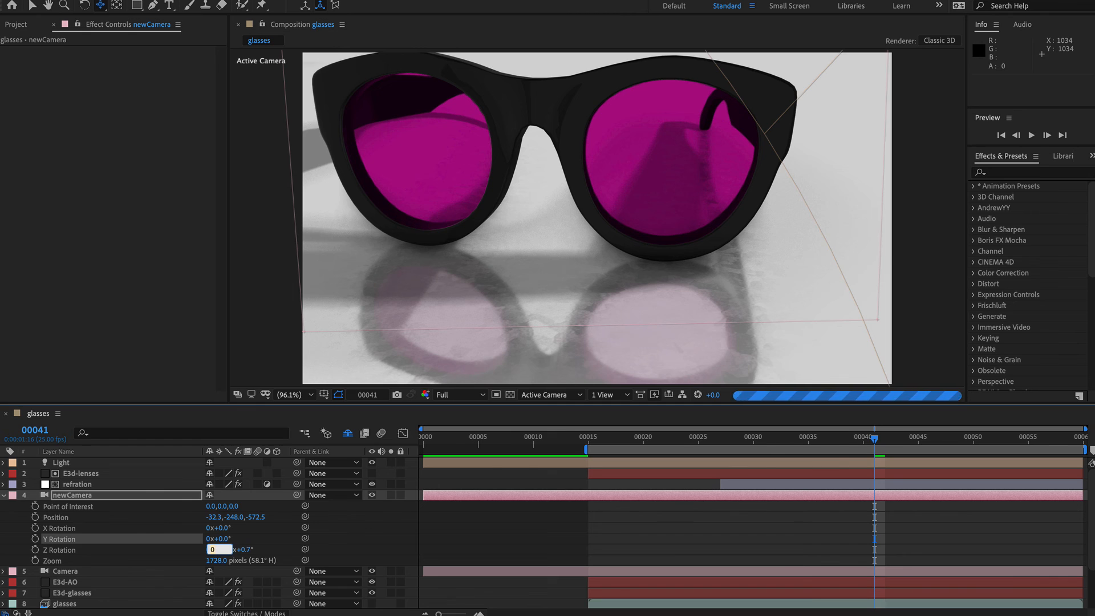
{"action": "type", "text": "0"}
{"action": "key", "text": "Return"}
{"action": "left_click_drag", "start_coordinate": [642, 190], "coordinate": [623, 240]}
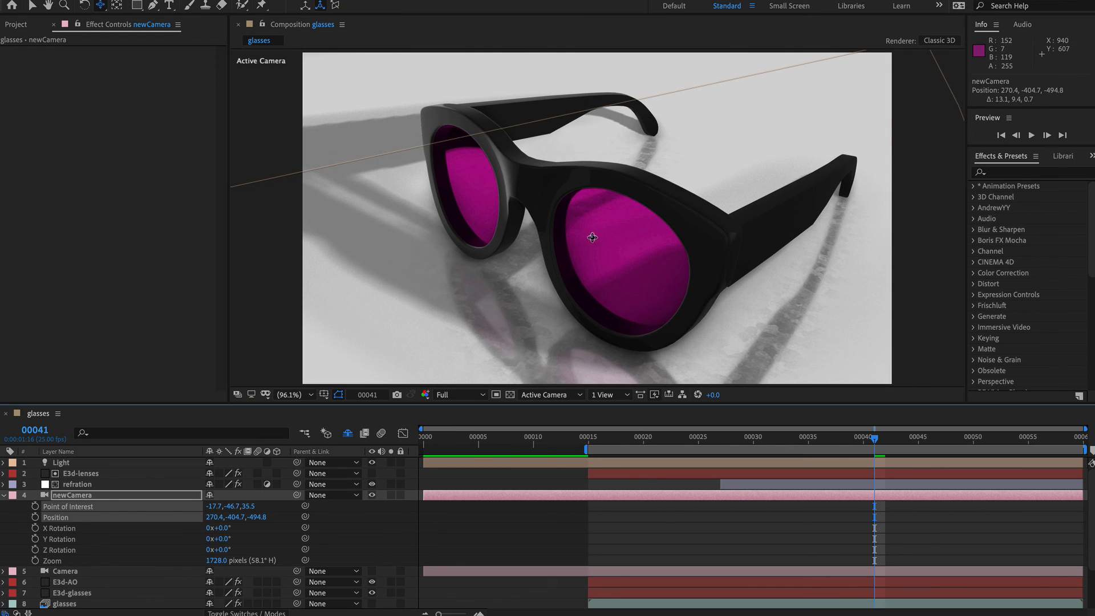
Send the selected newCamera layer to LightWave 3D
{"action": "left_click", "coordinate": [521, 494]}
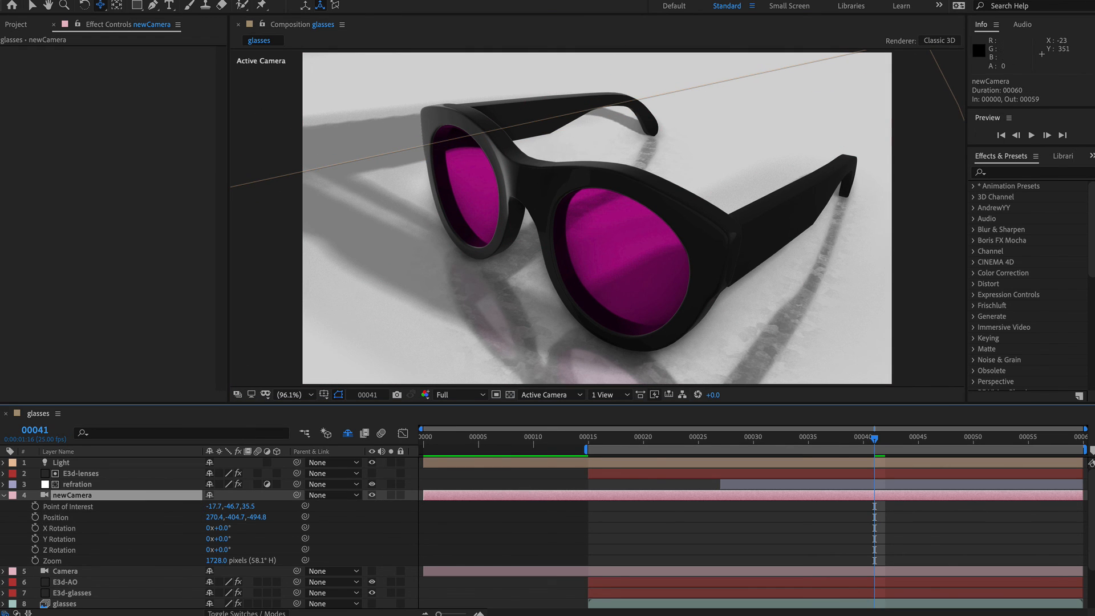
{"action": "mouse_move", "coordinate": [0, 164]}
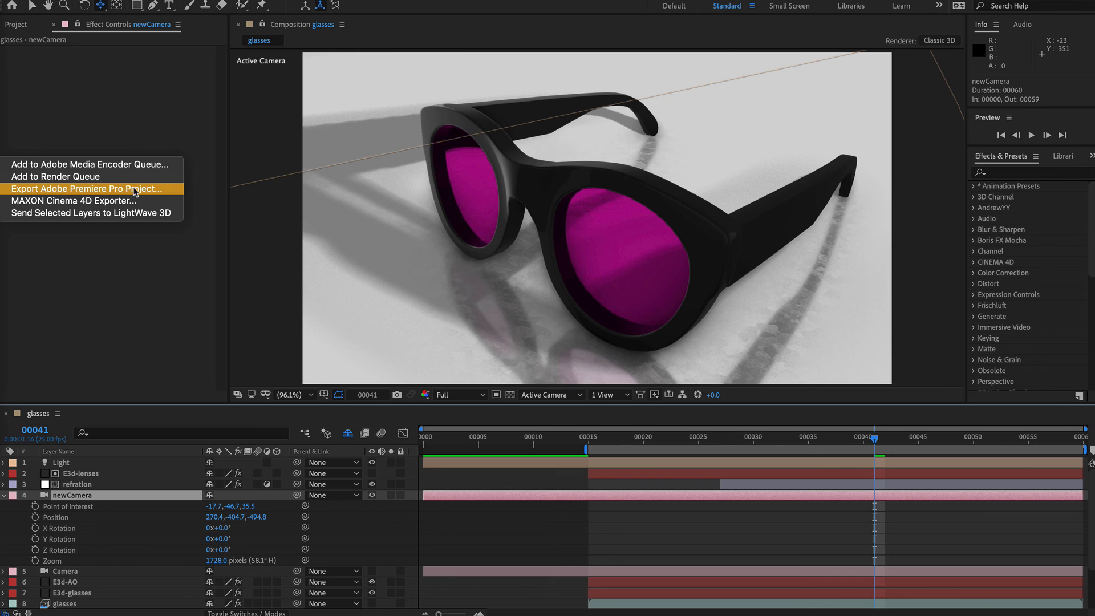
{"action": "left_click", "coordinate": [168, 215]}
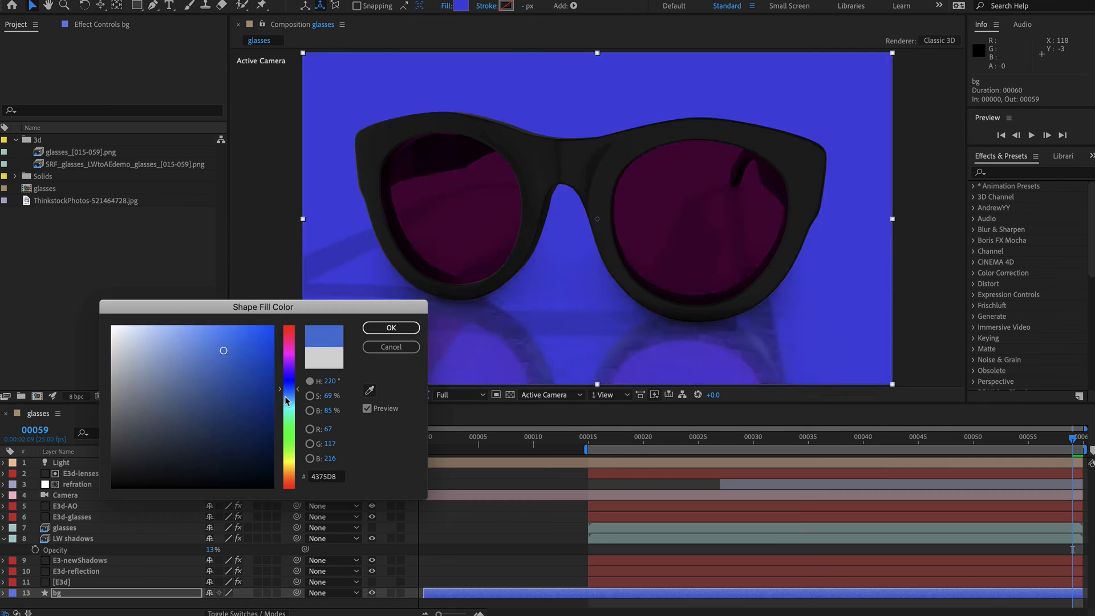
Try a different blue hue for the bg shape's fill colour
{"action": "left_click_drag", "start_coordinate": [286, 376], "coordinate": [286, 415]}
{"action": "left_click", "coordinate": [386, 325]}
Hide the E3d-glasses layer and show the LightWave-rendered glasses layer instead
{"action": "left_click", "coordinate": [85, 517]}
{"action": "left_click", "coordinate": [372, 516]}
{"action": "left_click", "coordinate": [372, 528]}
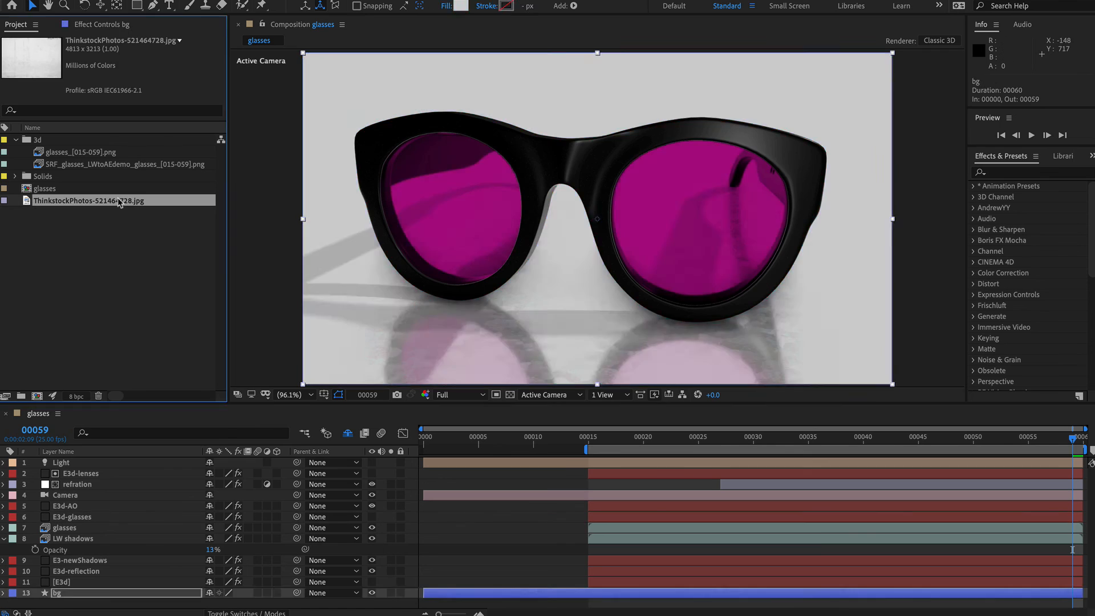
Add ThinkstockPhotos-521464728.jpg as a 3D layer, set its X and Y Position to 0 and its X Rotation to 90°
{"action": "left_click_drag", "start_coordinate": [122, 202], "coordinate": [174, 463]}
{"action": "left_click", "coordinate": [276, 463]}
{"action": "key", "text": "p"}
{"action": "left_click", "coordinate": [215, 474]}
{"action": "type", "text": "0"}
{"action": "key", "text": "Tab"}
{"action": "type", "text": "0r"}
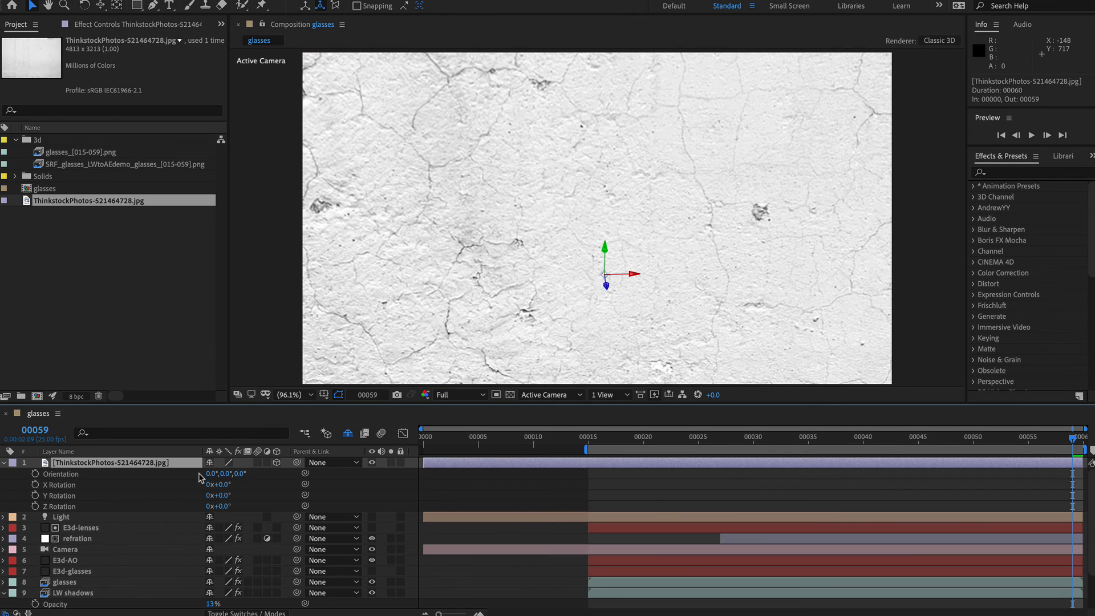
{"action": "left_click", "coordinate": [220, 484]}
{"action": "type", "text": "90"}
Move the cracked texture layer below E3d-reflection, scale it to 57% and push its Z Position to 583
{"action": "left_click_drag", "start_coordinate": [106, 463], "coordinate": [91, 588]}
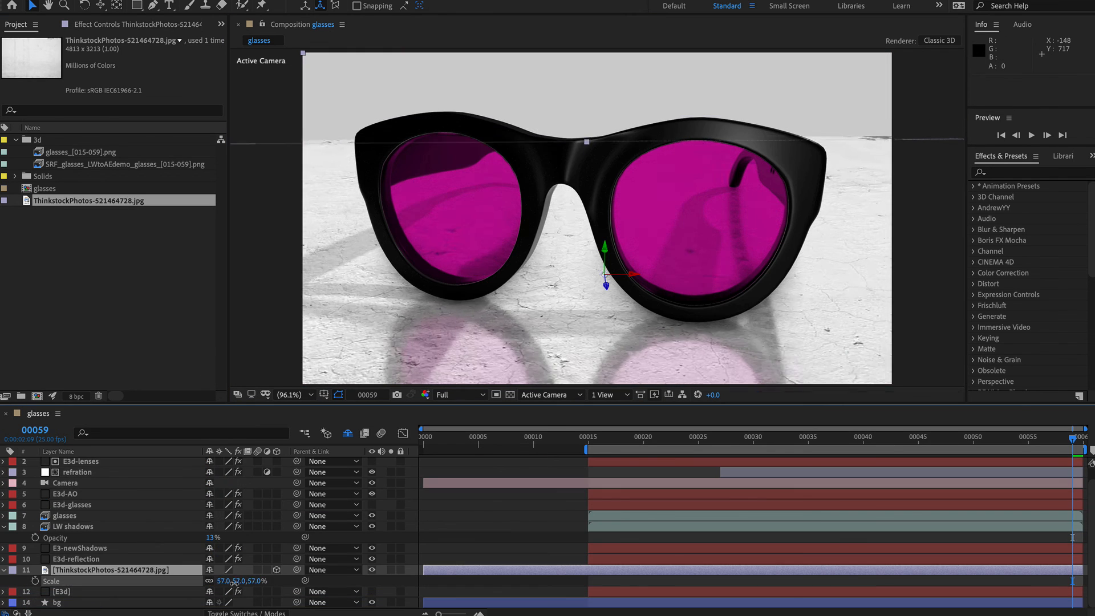
{"action": "key", "text": "p"}
{"action": "left_click_drag", "start_coordinate": [347, 561], "coordinate": [593, 569]}
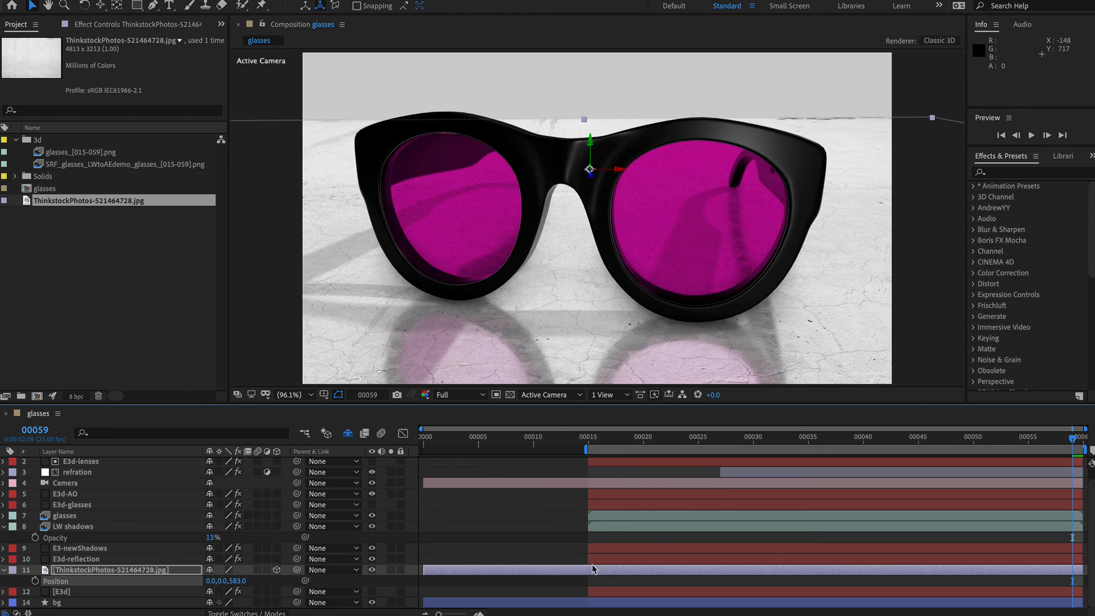
Rotate the cracked texture layer within the floor plane so its edges run at an angle behind the glasses
{"action": "key", "text": "r"}
{"action": "left_click_drag", "start_coordinate": [223, 602], "coordinate": [242, 592]}
{"action": "key", "text": "super+z"}
{"action": "scroll", "coordinate": [225, 599], "scroll_direction": "down", "scroll_amount": 2}
{"action": "key", "text": "r"}
Create an adjustment layer named CC above Light and give it Curves with a contrast-boosting S-curve
{"action": "left_click", "coordinate": [84, 463]}
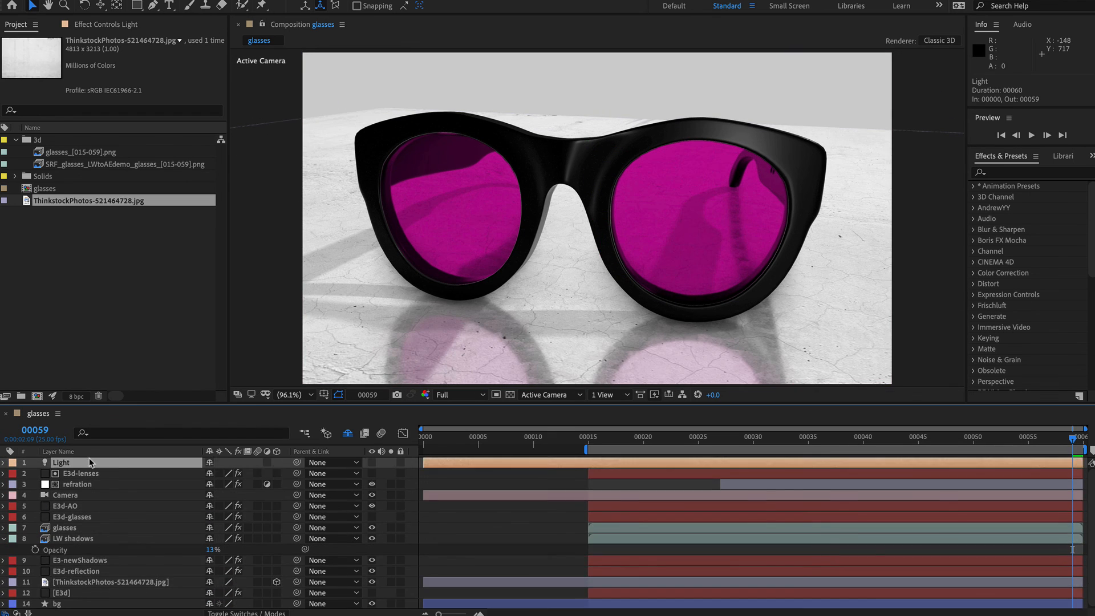
{"action": "key", "text": "super+alt+y"}
{"action": "left_click_drag", "start_coordinate": [65, 225], "coordinate": [63, 235]}
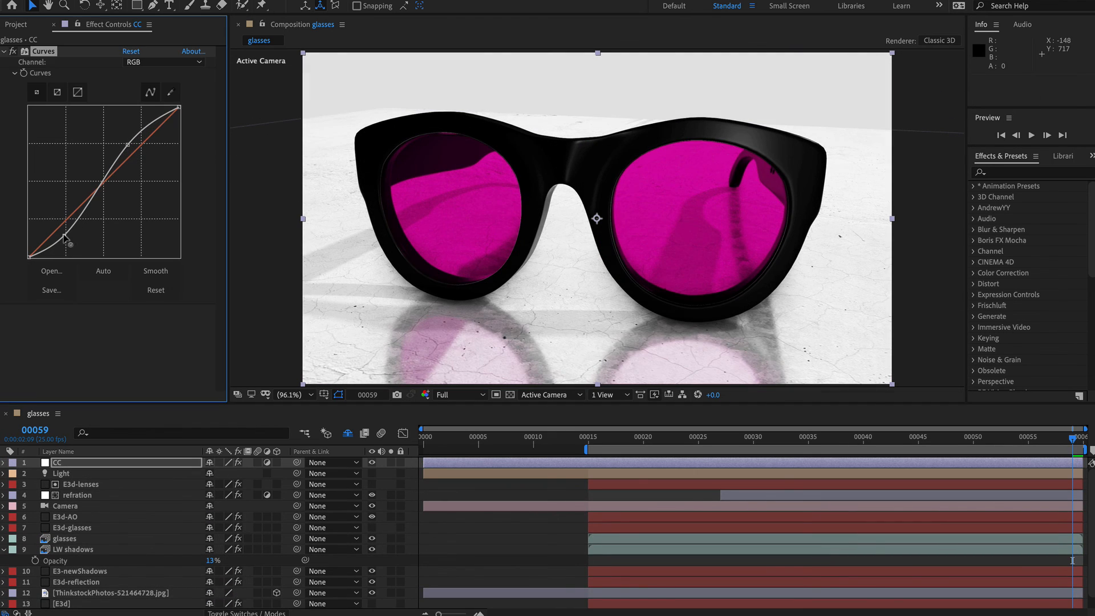
Add the Looks effect to the CC layer, grade it with a bright, washed-out look and preview an earlier part of the animation
{"action": "left_click", "coordinate": [116, 364]}
{"action": "key", "text": "ctrl+space"}
{"action": "type", "text": "loo"}
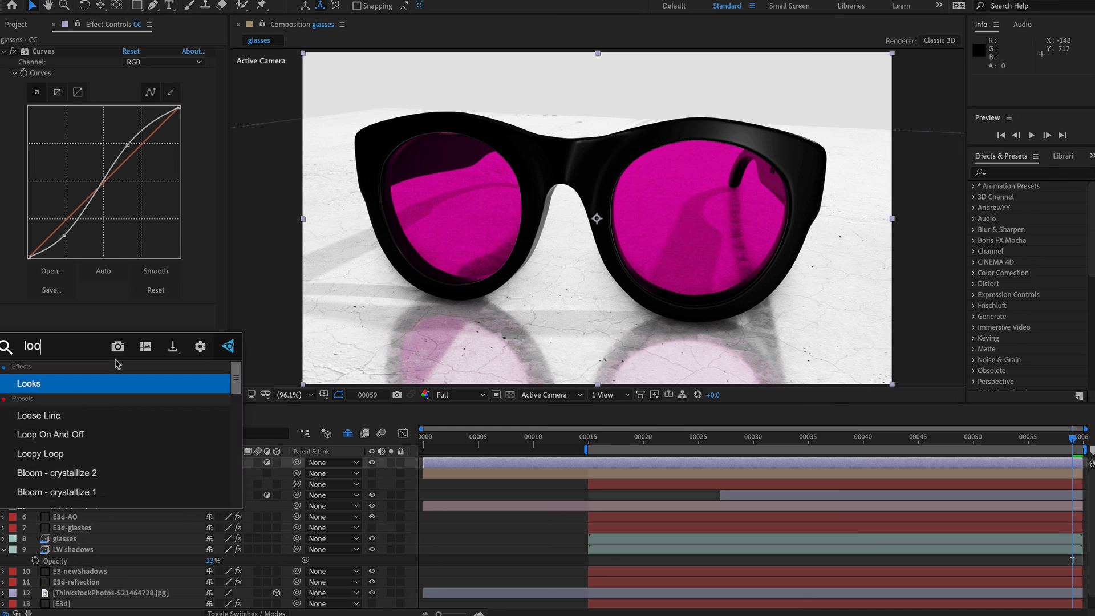
{"action": "key", "text": "Return"}
{"action": "left_click", "coordinate": [44, 344]}
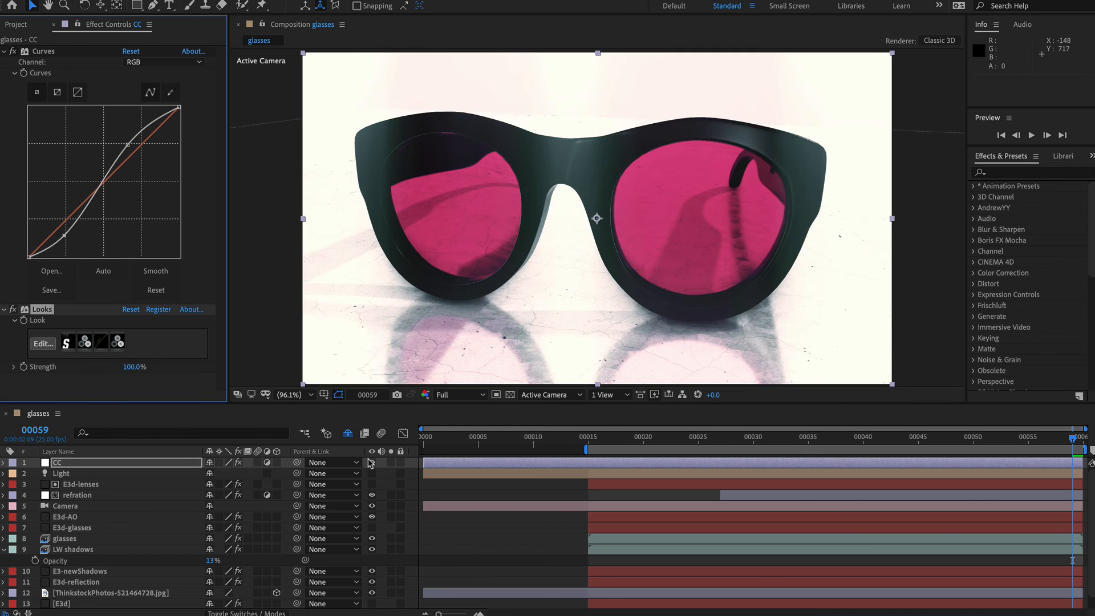
{"action": "left_click_drag", "start_coordinate": [875, 438], "coordinate": [806, 442]}
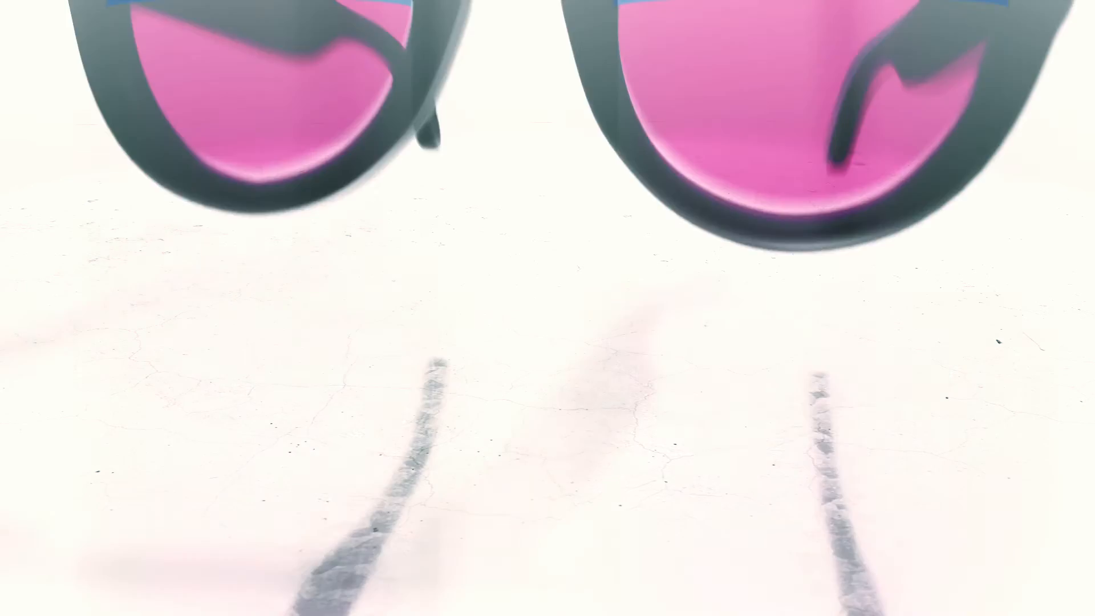